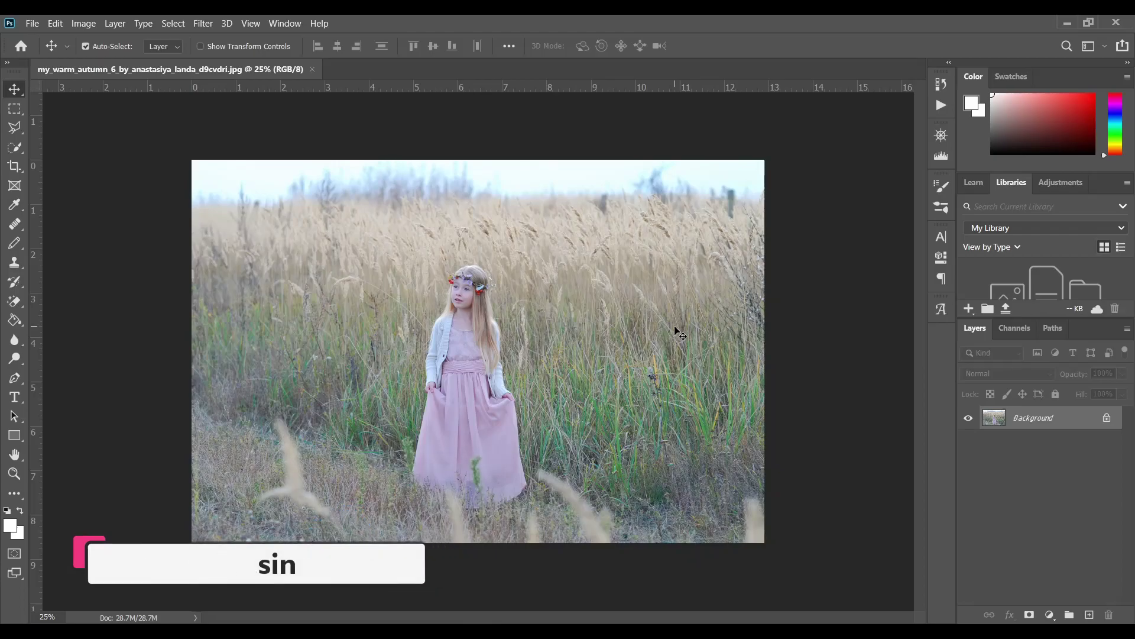
Duplicate the Background layer and select the girl on the copy with the Object Selection tool
key("ctrl")
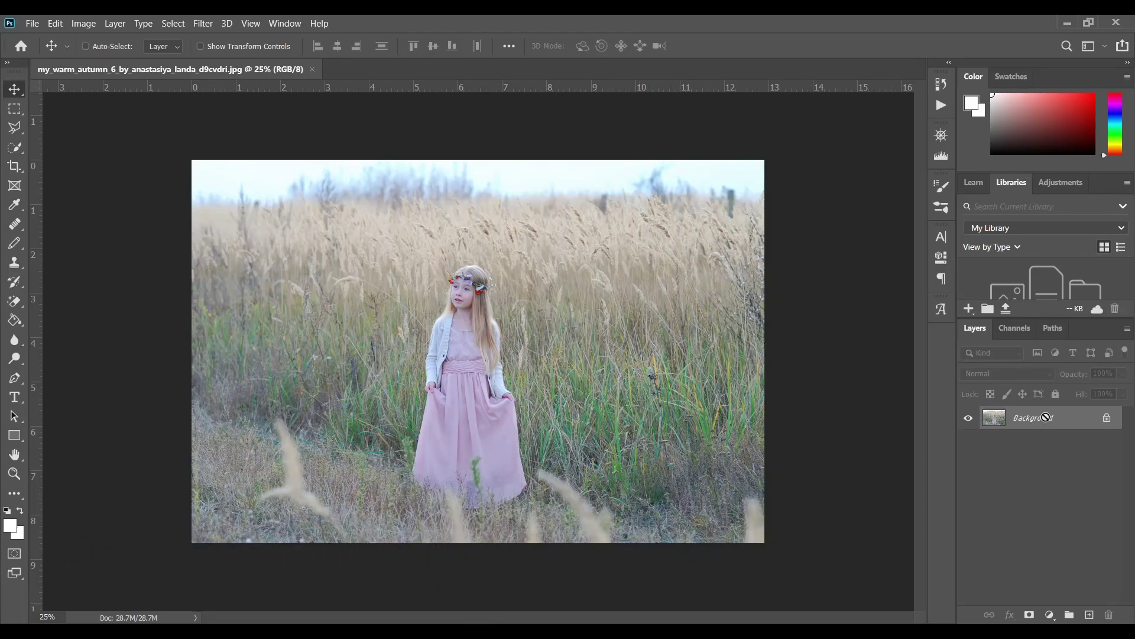
key("ctrl+j")
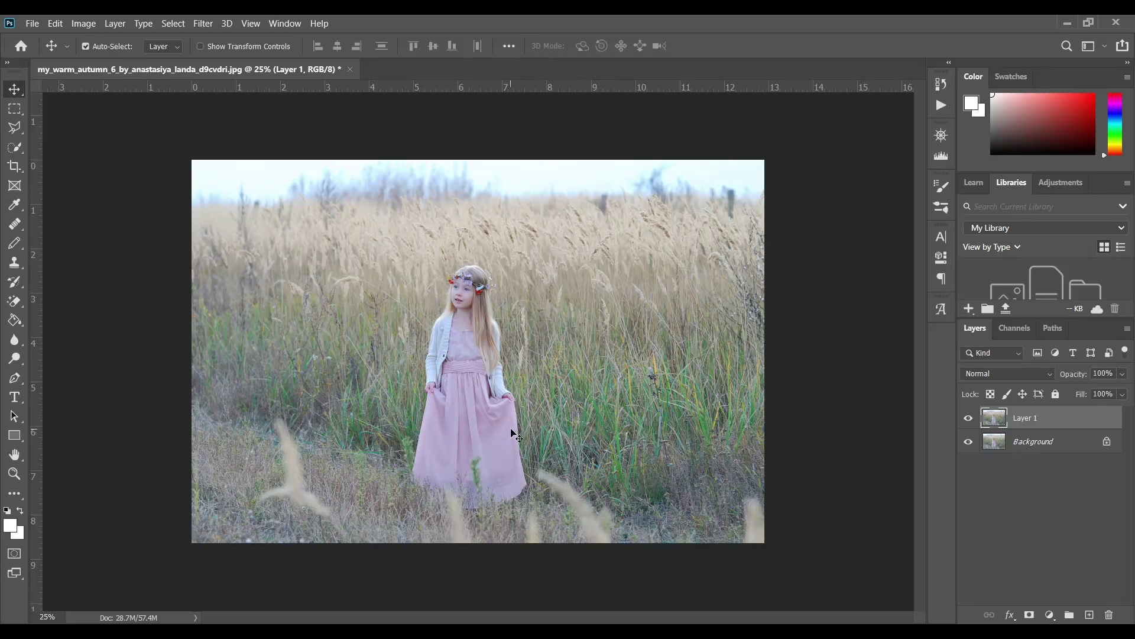
left_click(21, 148)
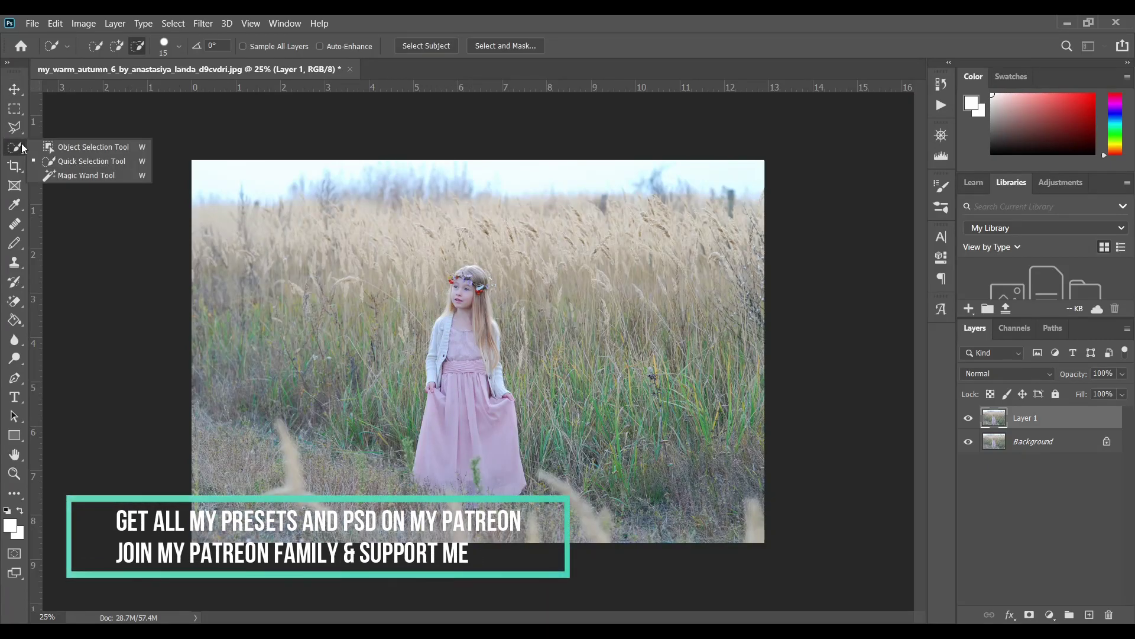
left_click(90, 148)
left_click_drag(397, 262, 542, 511)
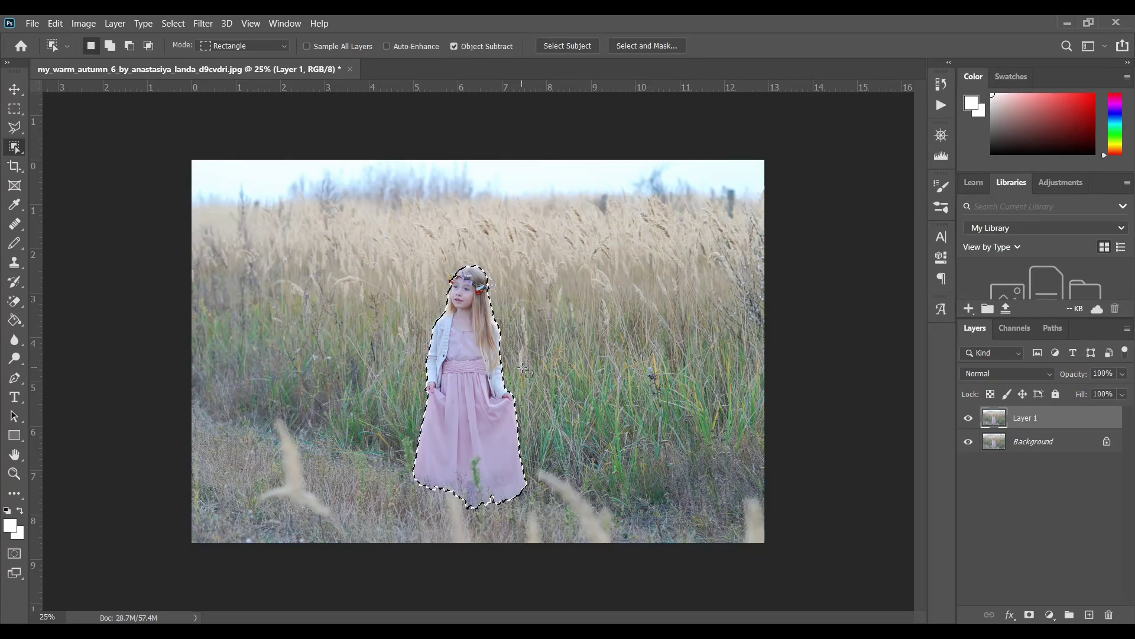
Switch to the Quick Selection tool and examine the selection outline from the girl's head down to the dress
scroll(523, 370, "up", 3)
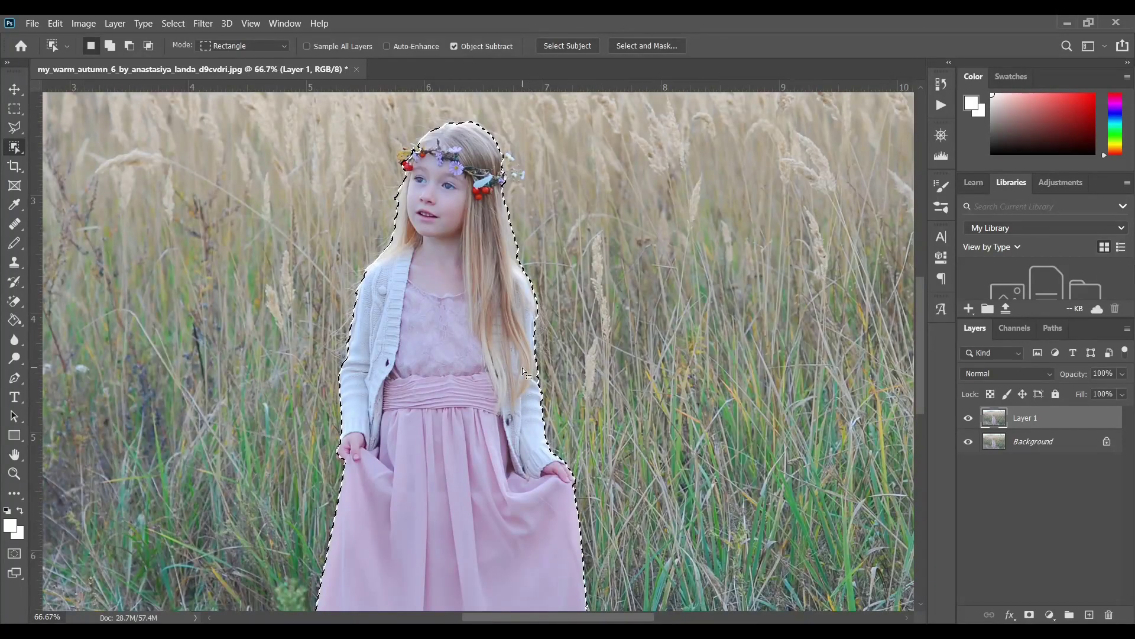
scroll(514, 353, "up", 3)
scroll(473, 328, "up", 1)
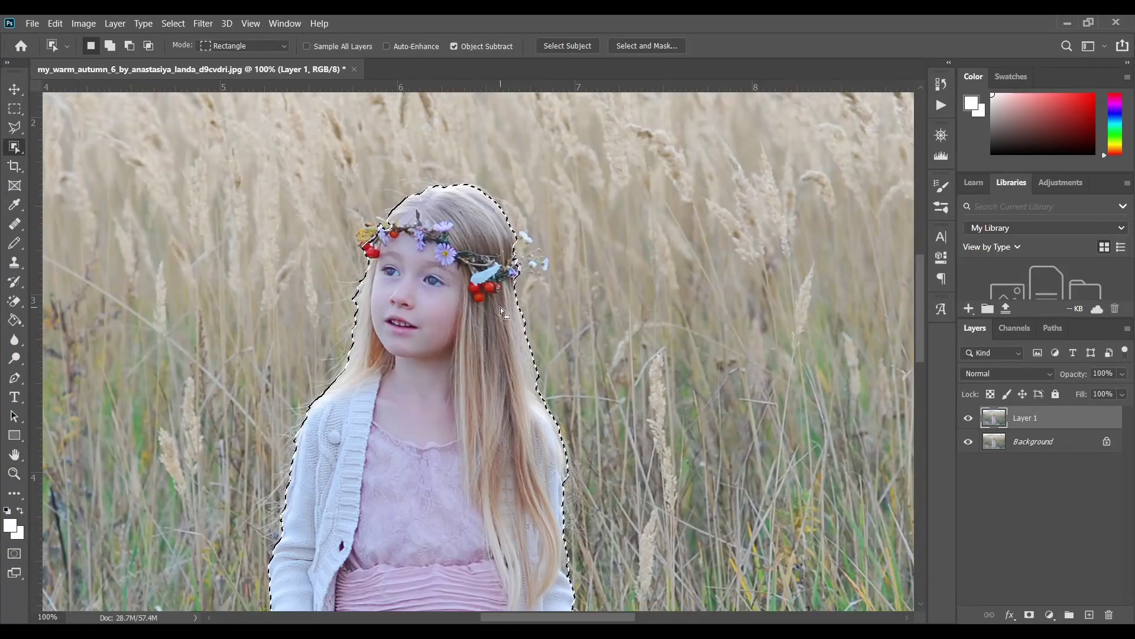
right_click(14, 147)
left_click(58, 158)
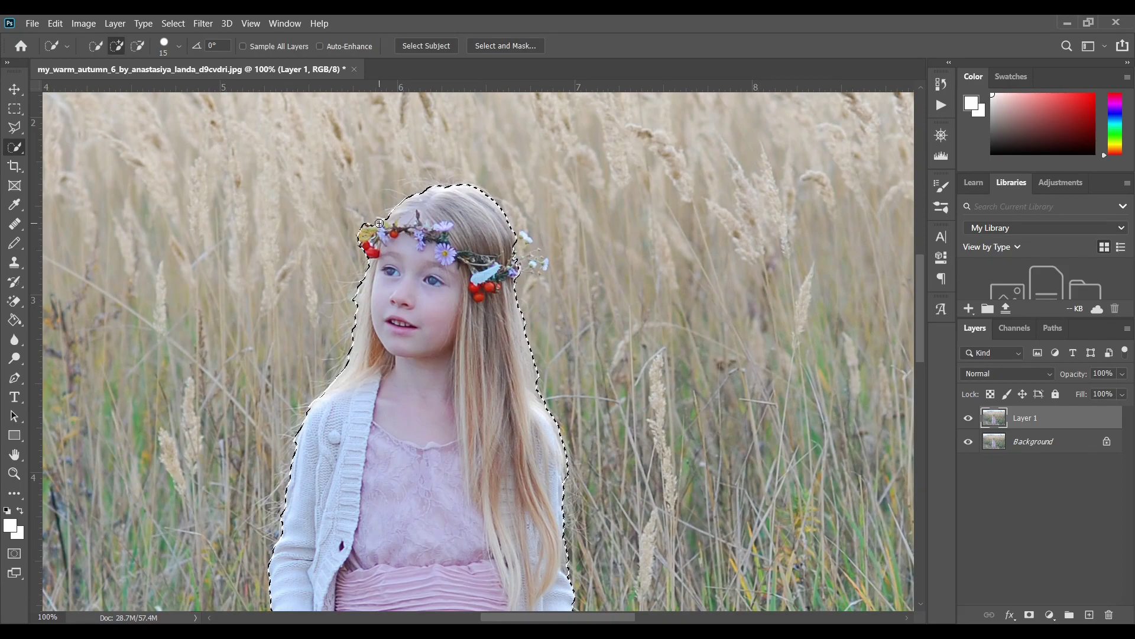
scroll(474, 300, "down", 3)
scroll(474, 300, "down", 4)
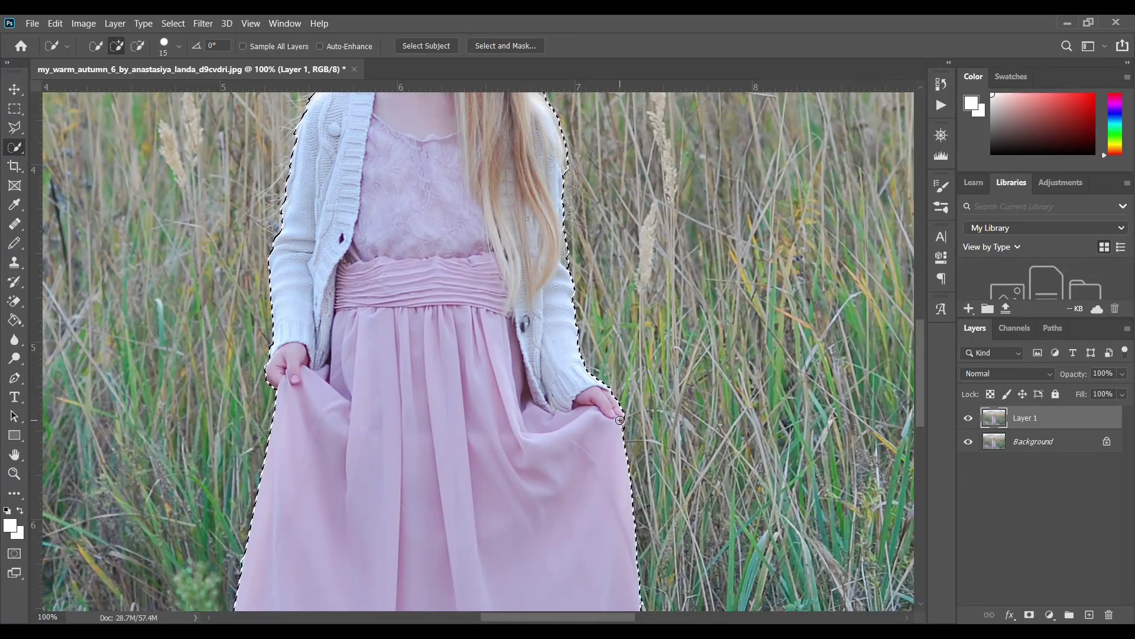
scroll(532, 380, "down", 7)
scroll(538, 379, "up", 2)
scroll(537, 379, "up", 10)
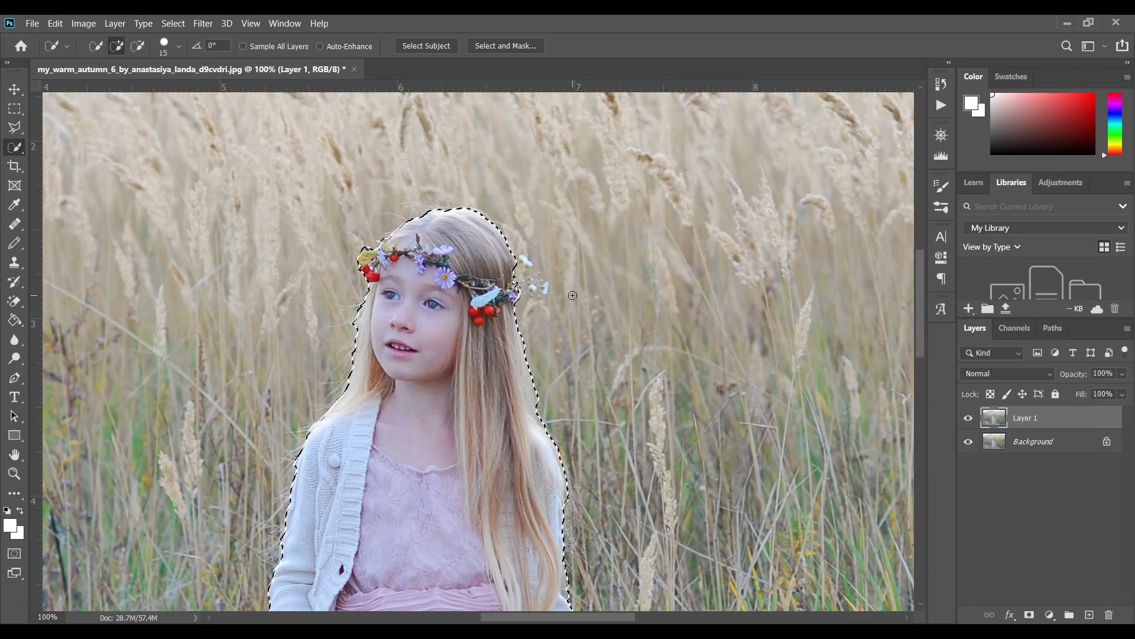
scroll(468, 266, "down", 3)
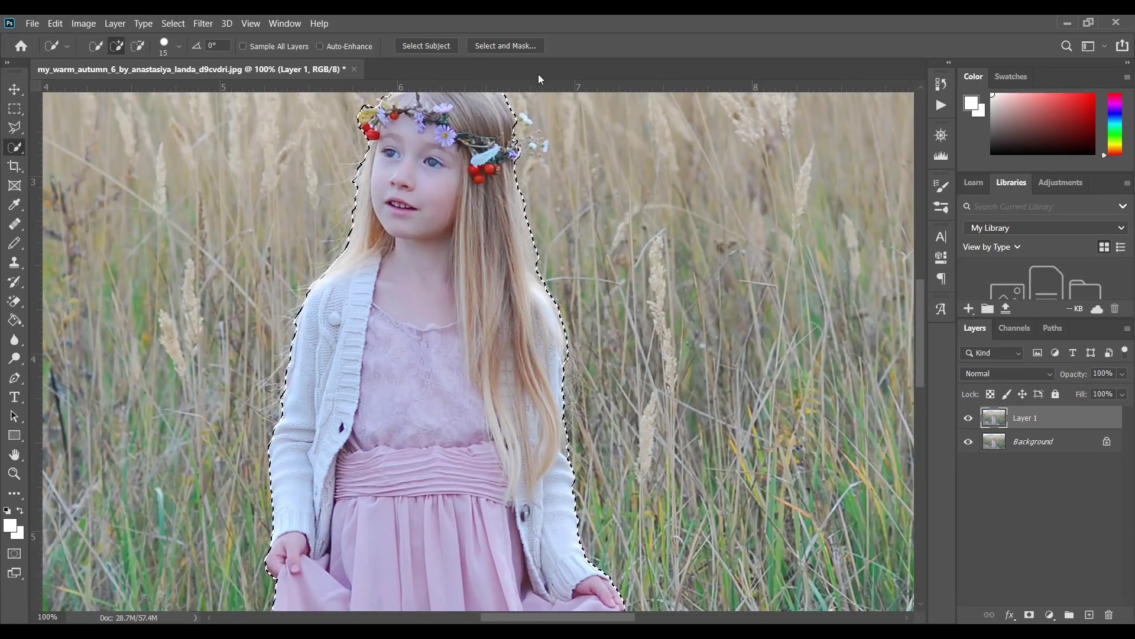
Open Select and Mask for the selection and preview it as an Overlay at 81% opacity
left_click(517, 45)
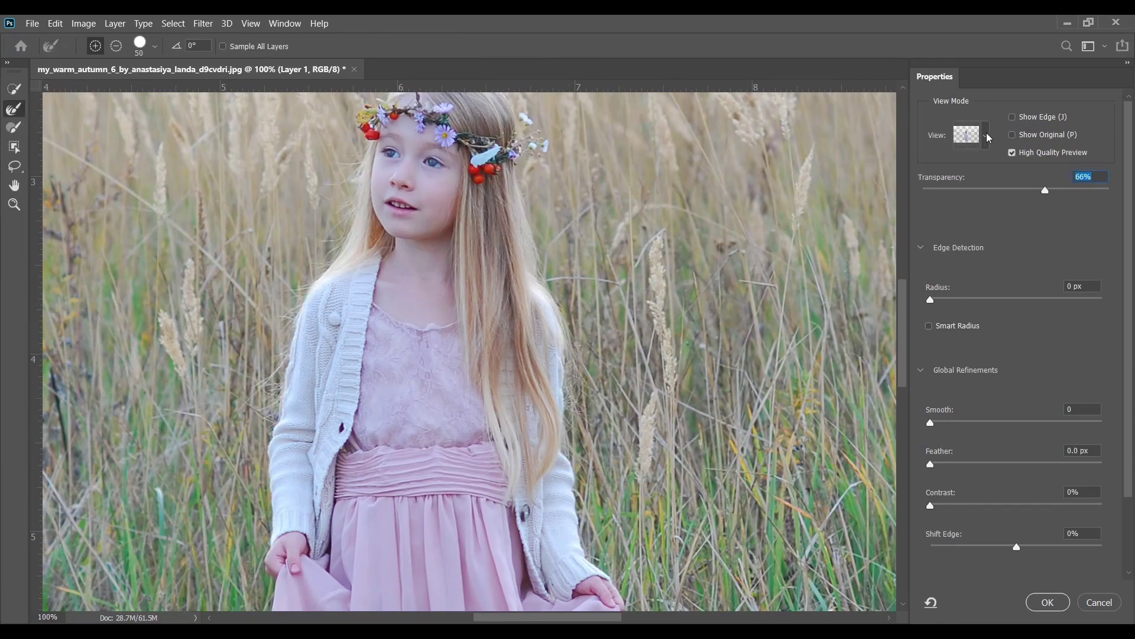
left_click(986, 136)
left_click(964, 229)
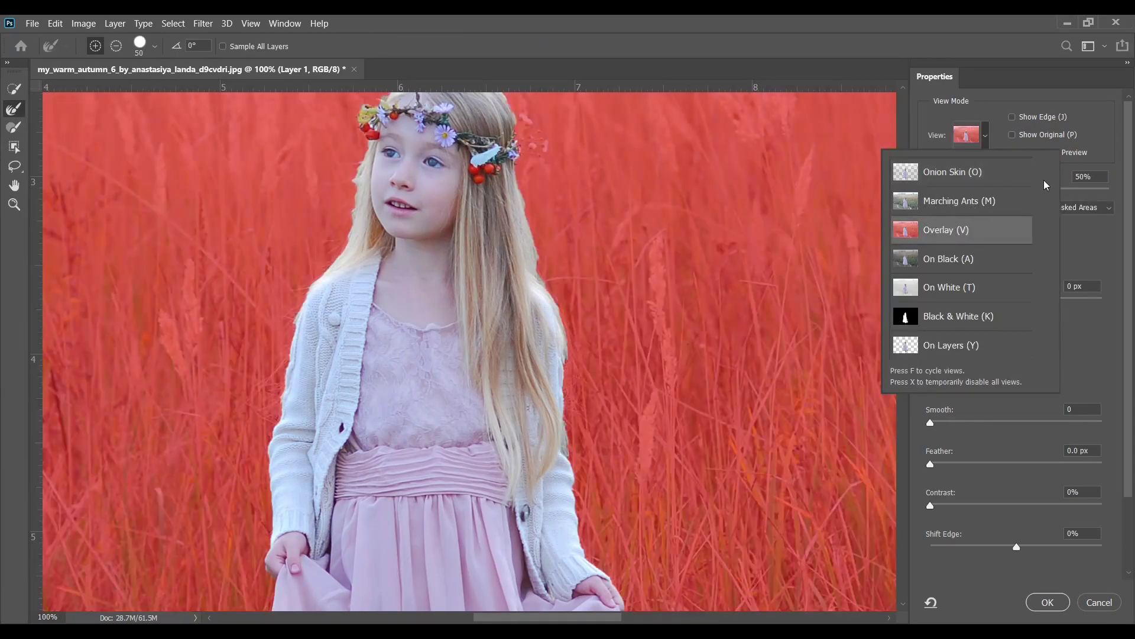
left_click_drag(1087, 195, 1074, 195)
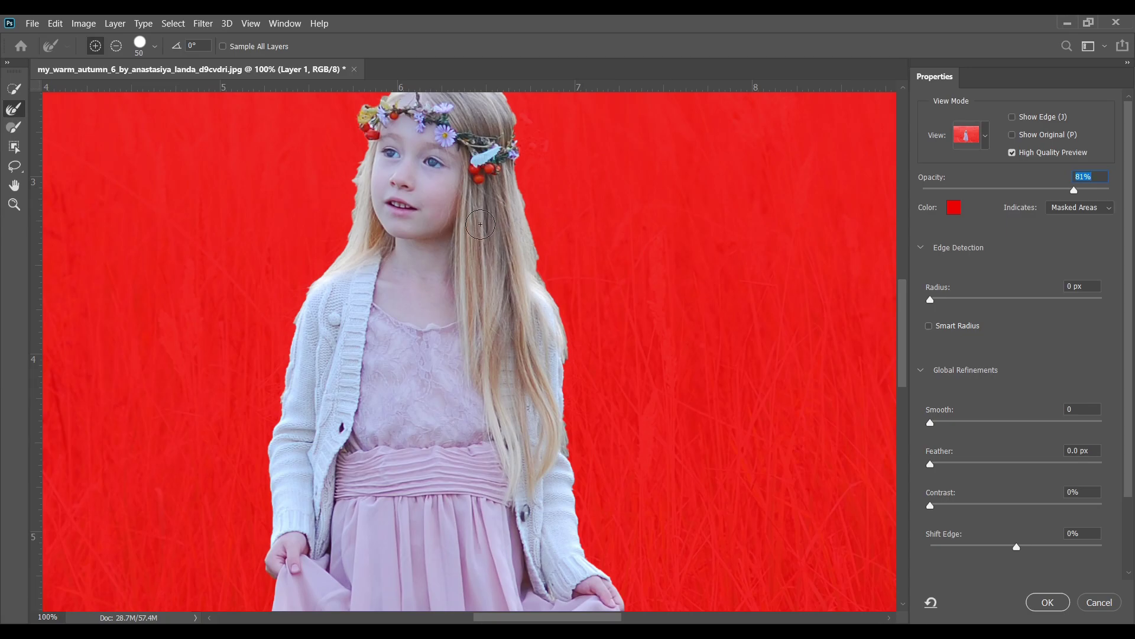
Set the Refine Edge Brush size to 10 and brush along the hair edges around the girl's head
key("space")
key("ctrl+plus")
key("bracketleft")
key("bracketleft")
key("bracketleft")
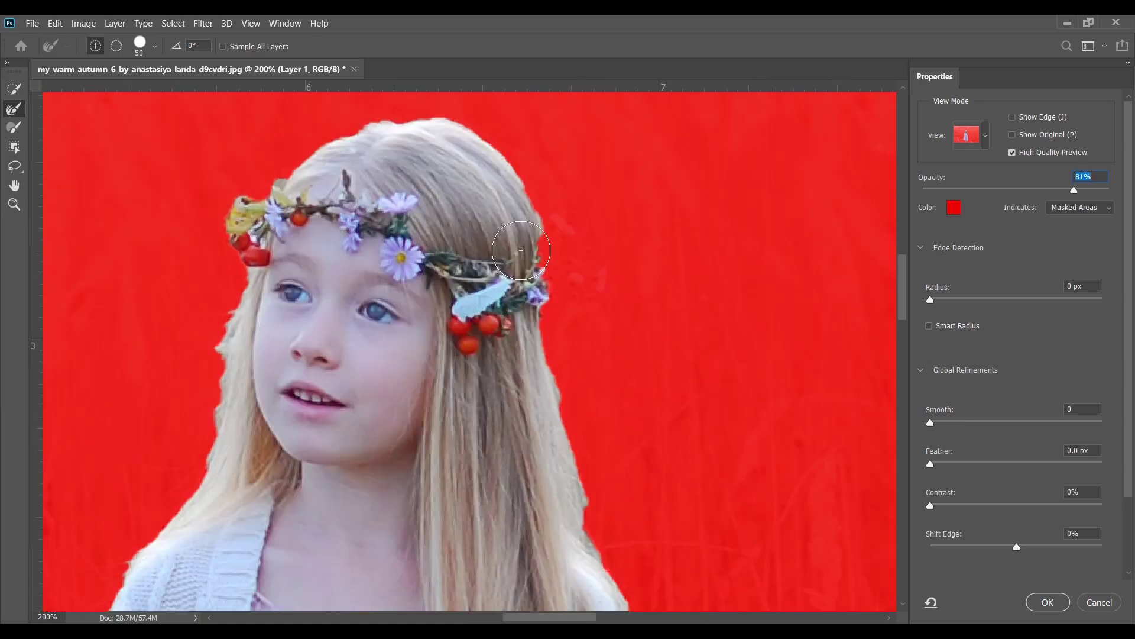
key("bracketleft")
key("bracketleft")
key("bracketleft")
key("bracketright")
key("bracketright")
key("bracketright")
key("bracketright")
key("bracketright")
key("bracketright")
key("bracketright")
key("bracketleft")
mouse_move(535, 215)
left_mouse_down()
mouse_move(485, 150)
mouse_move(412, 119)
mouse_move(470, 131)
mouse_move(518, 180)
left_mouse_up()
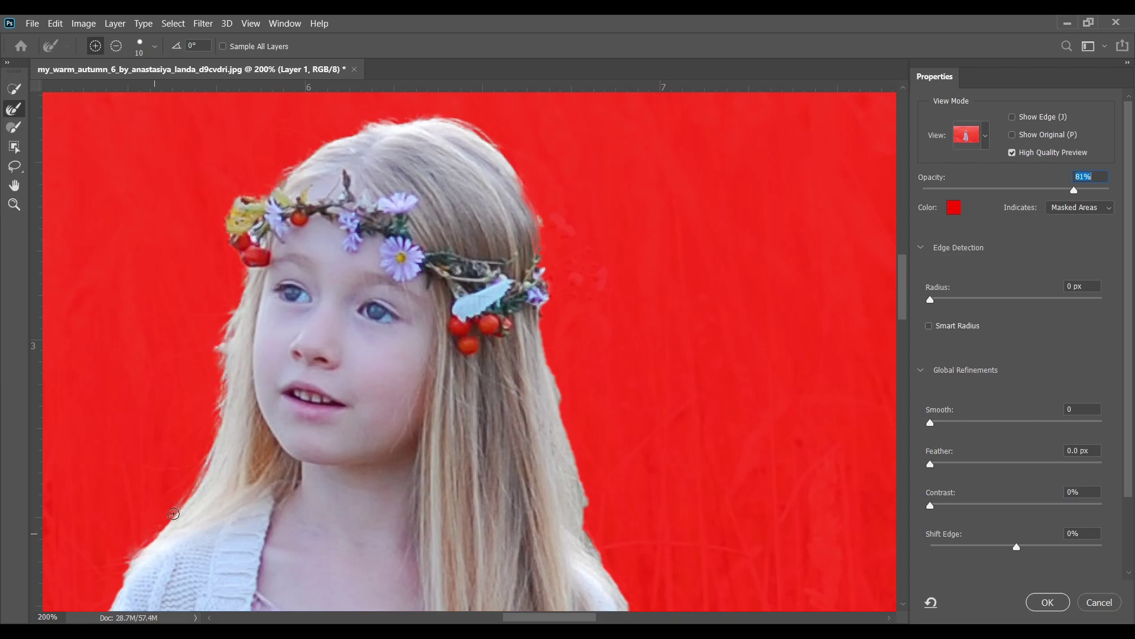
Refine the selection edges along the girl's long hair, shoulders and cardigan sleeves
left_click_drag(523, 392, 481, 235)
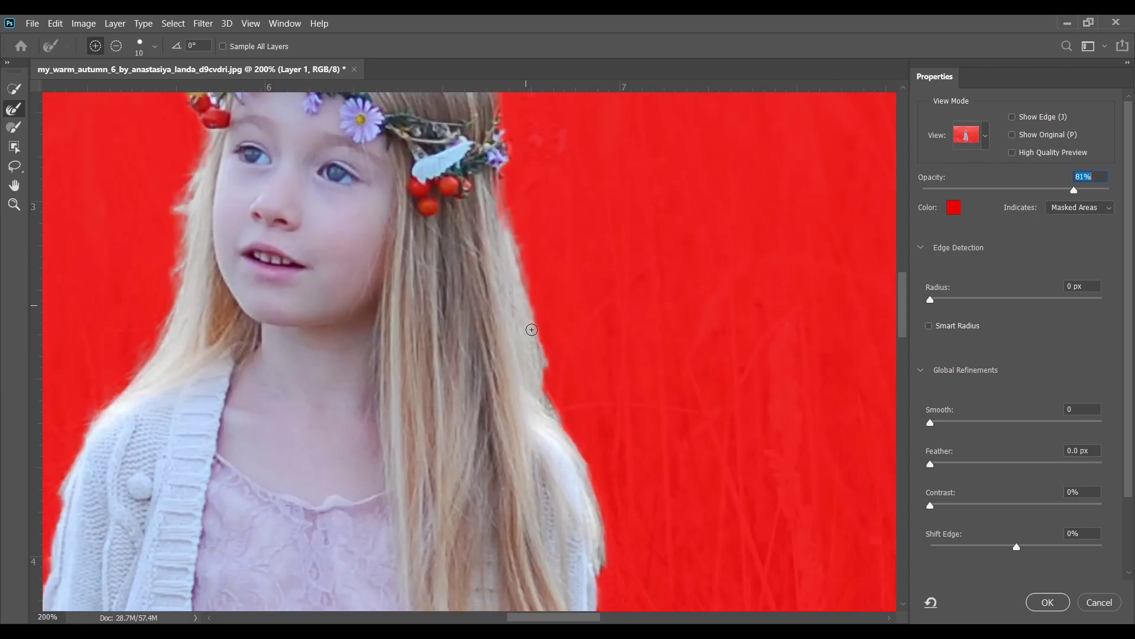
left_click_drag(553, 396, 499, 269)
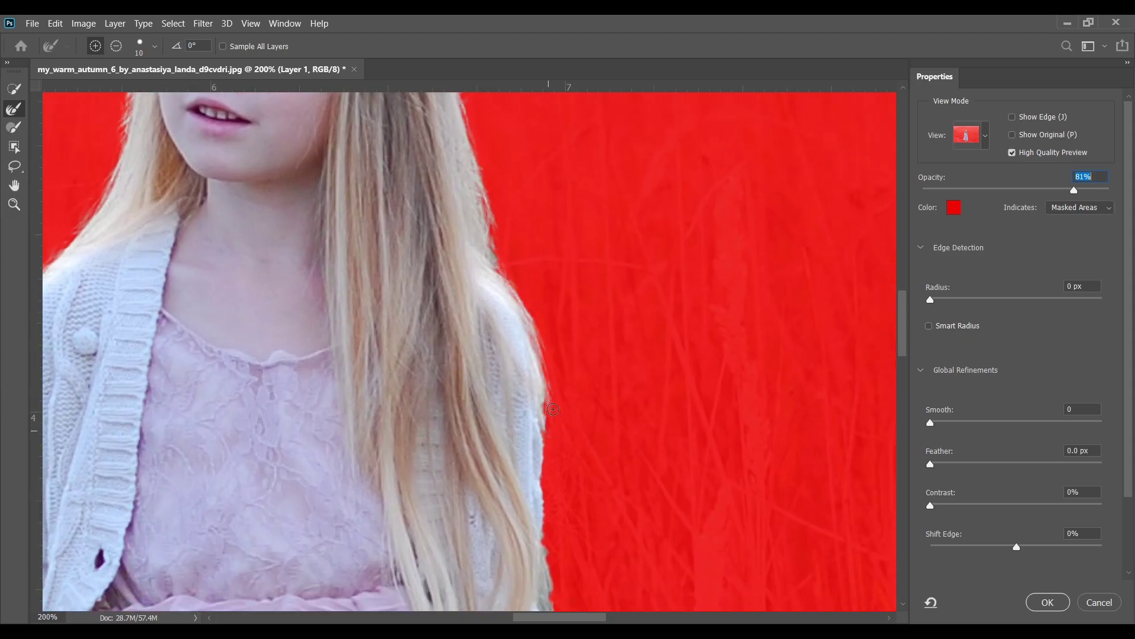
left_click_drag(550, 435, 522, 234)
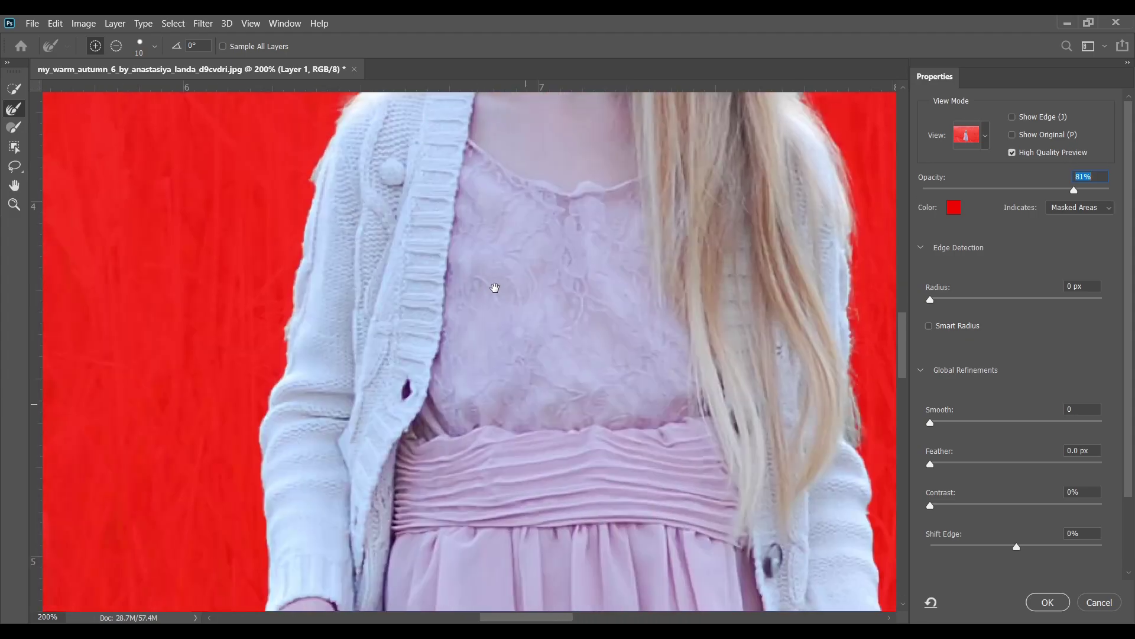
left_click_drag(266, 261, 568, 438)
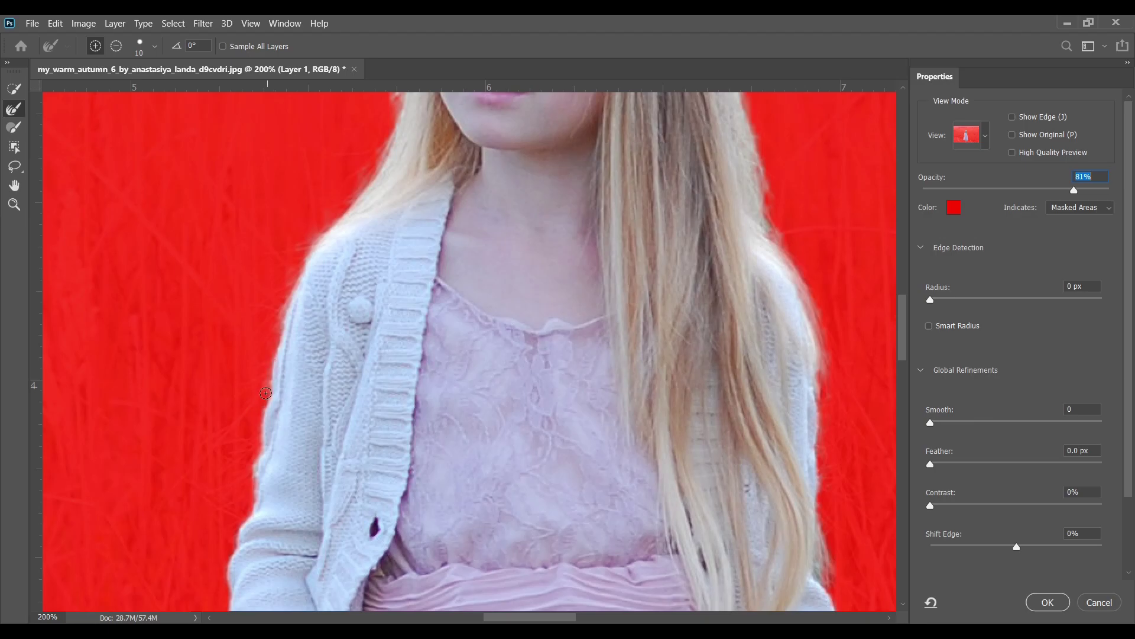
left_click_drag(471, 208, 322, 437)
key("ctrl+minus")
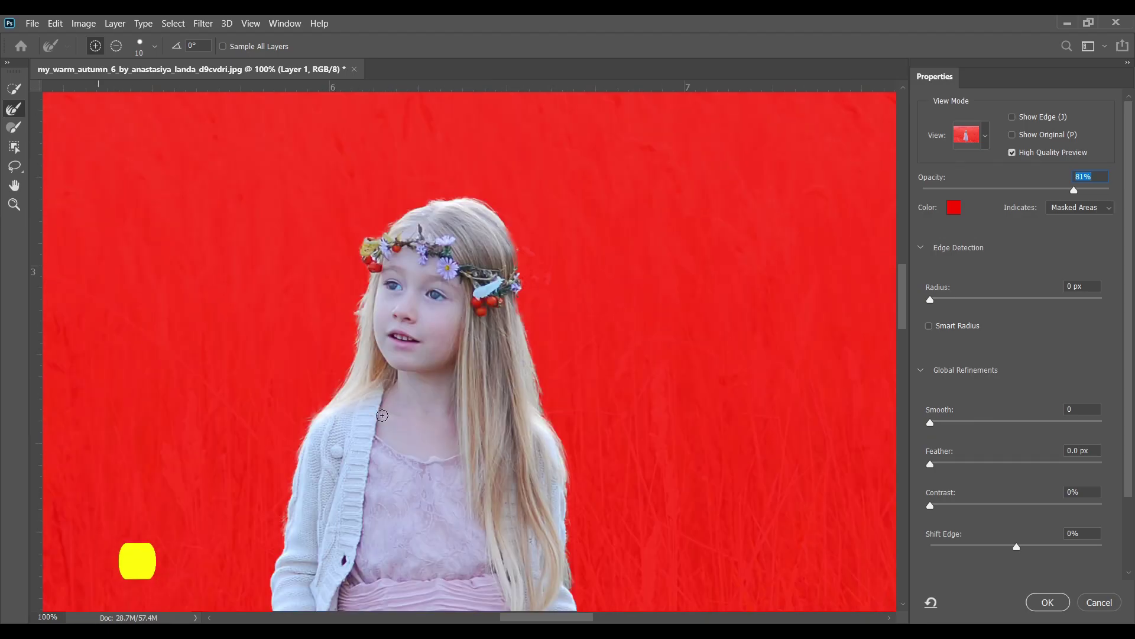
Enable Smart Radius and set the edge detection radius to 2 px
left_click(954, 327)
left_click_drag(930, 300, 946, 301)
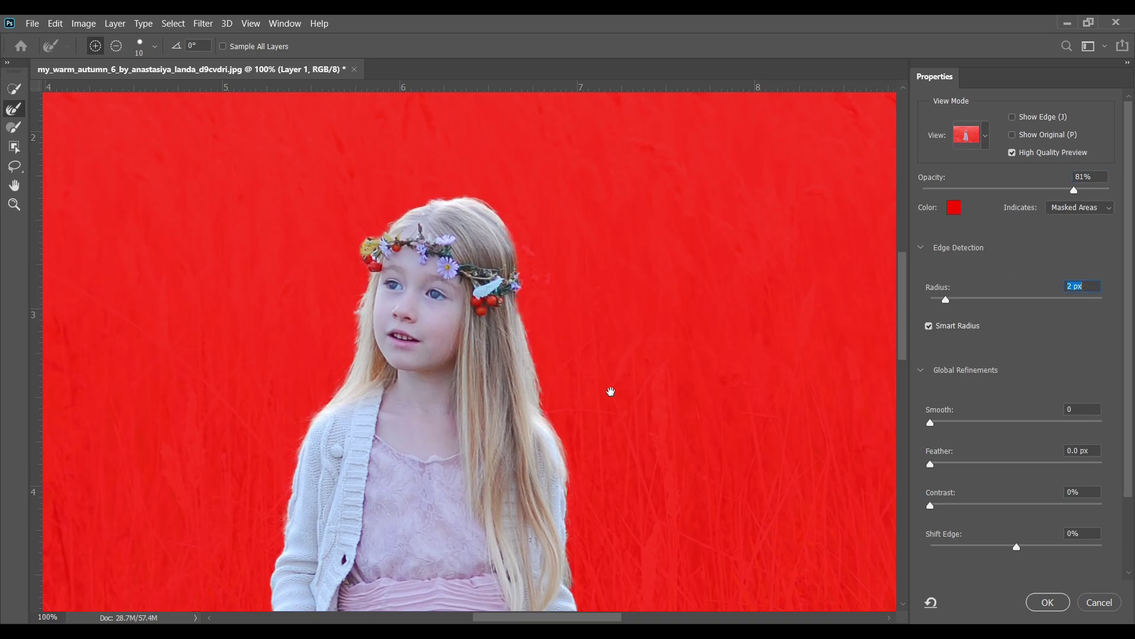
left_click_drag(608, 388, 613, 256)
Set the global refinements to Smooth 7, Contrast 3% and Shift Edge -10%
left_click(947, 422)
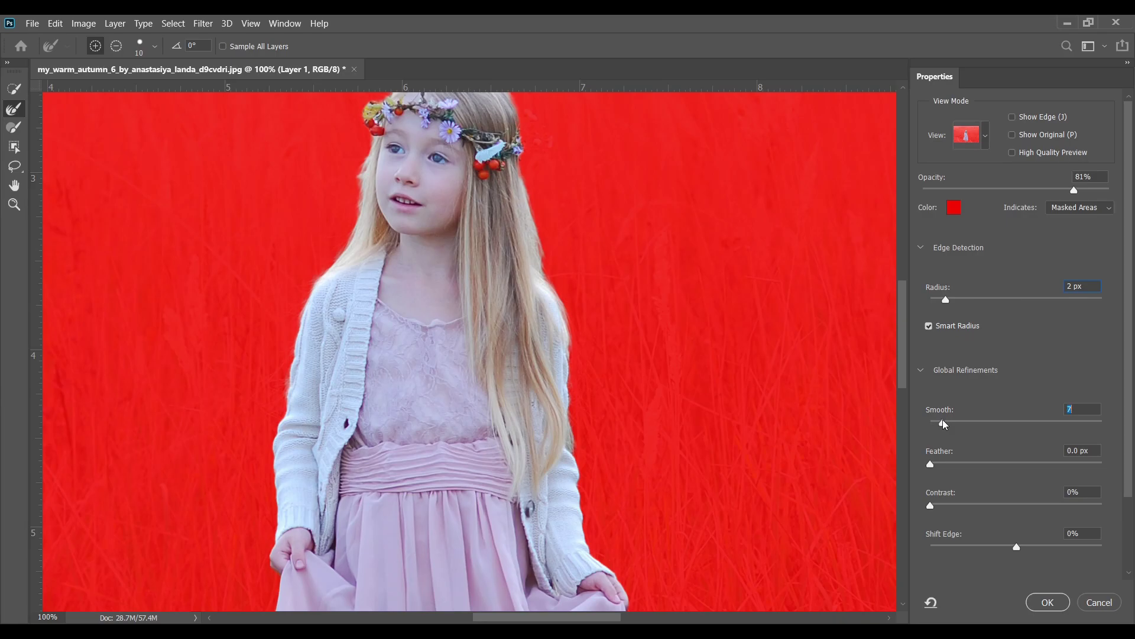
left_click(1007, 546)
left_click_drag(1011, 549, 1006, 549)
left_click(940, 506)
Output the refined selection to a New Layer with Layer Mask
scroll(1025, 467, "down", 3)
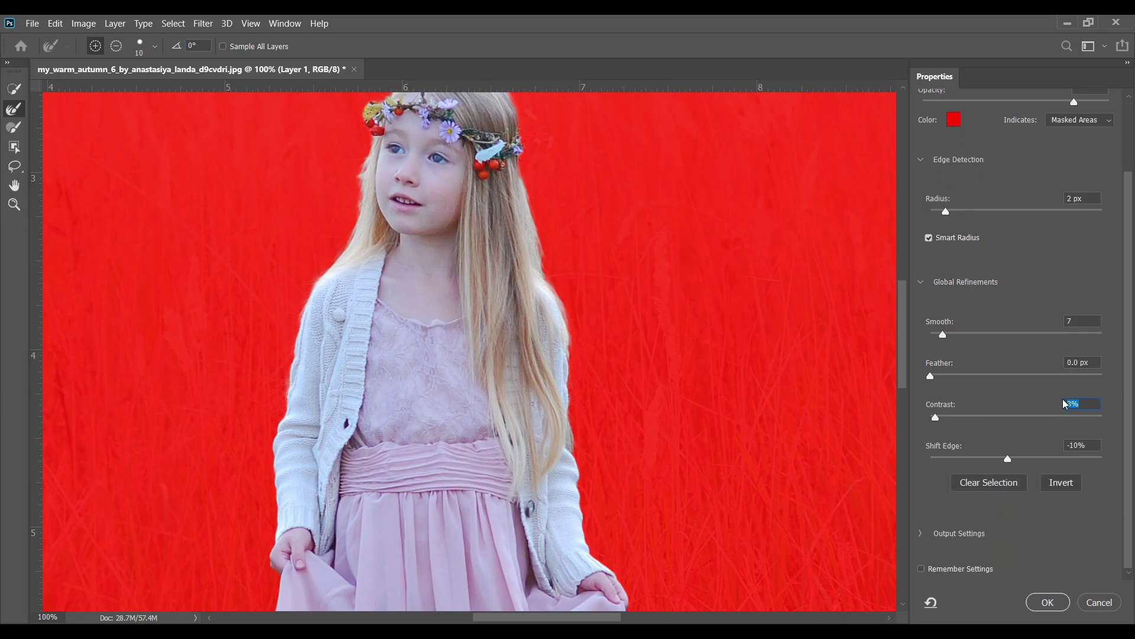
left_click(927, 536)
scroll(1002, 521, "down", 3)
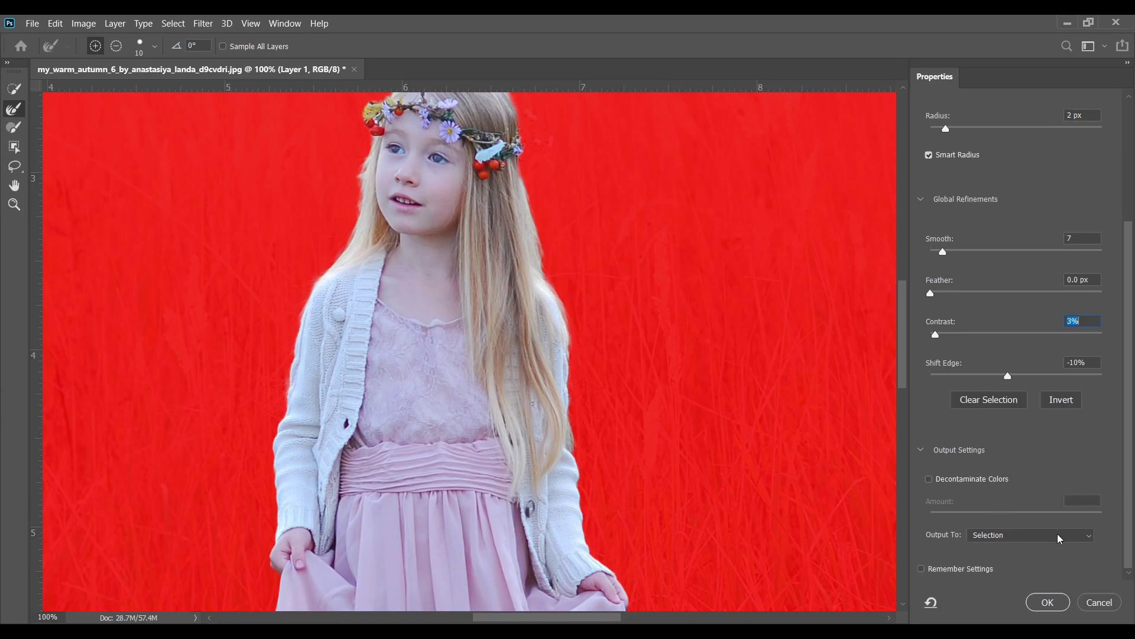
left_click(1035, 535)
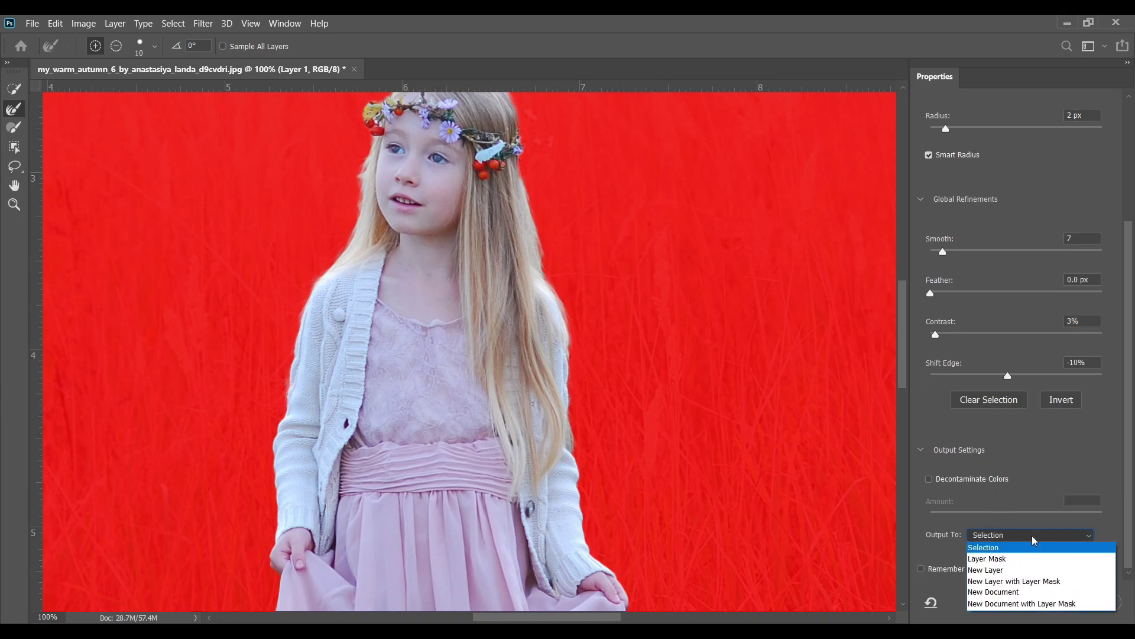
left_click(1036, 581)
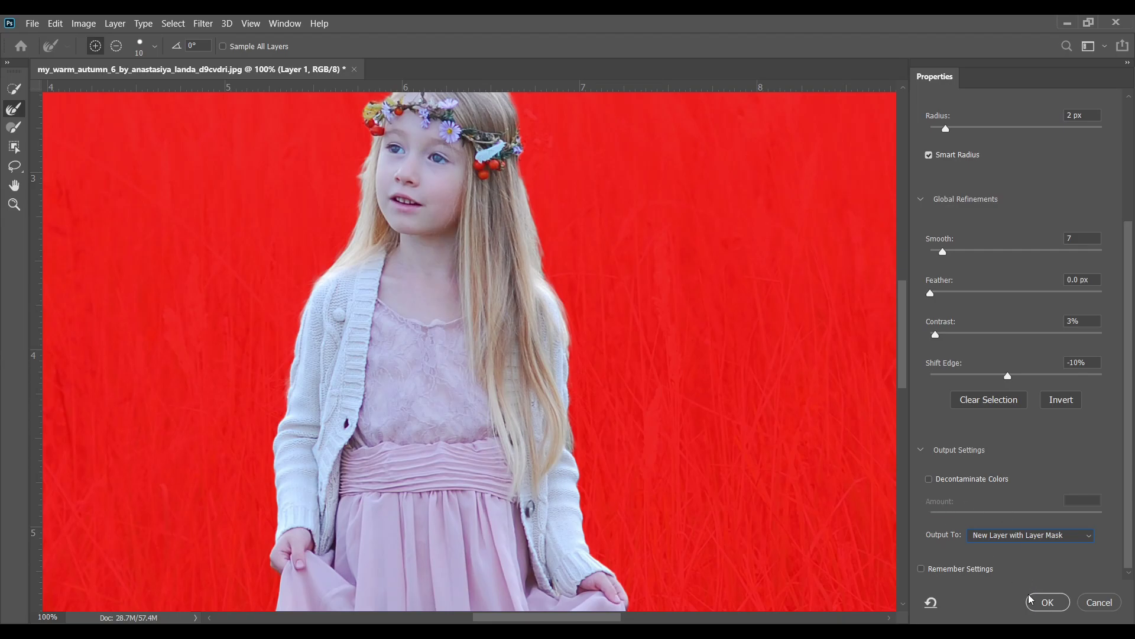
left_click(1047, 602)
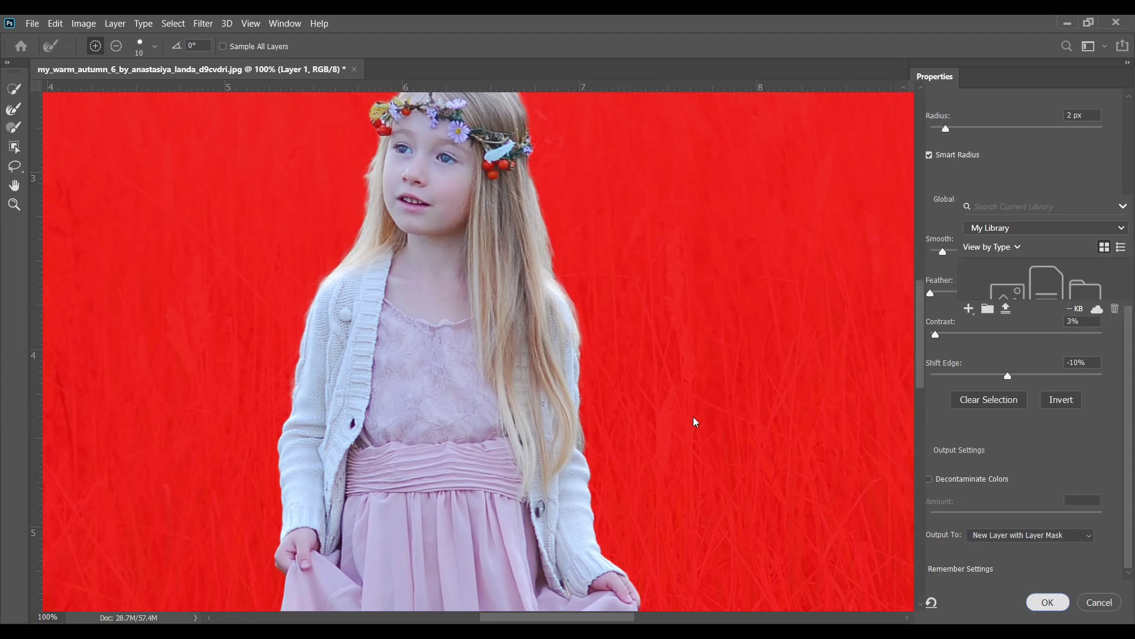
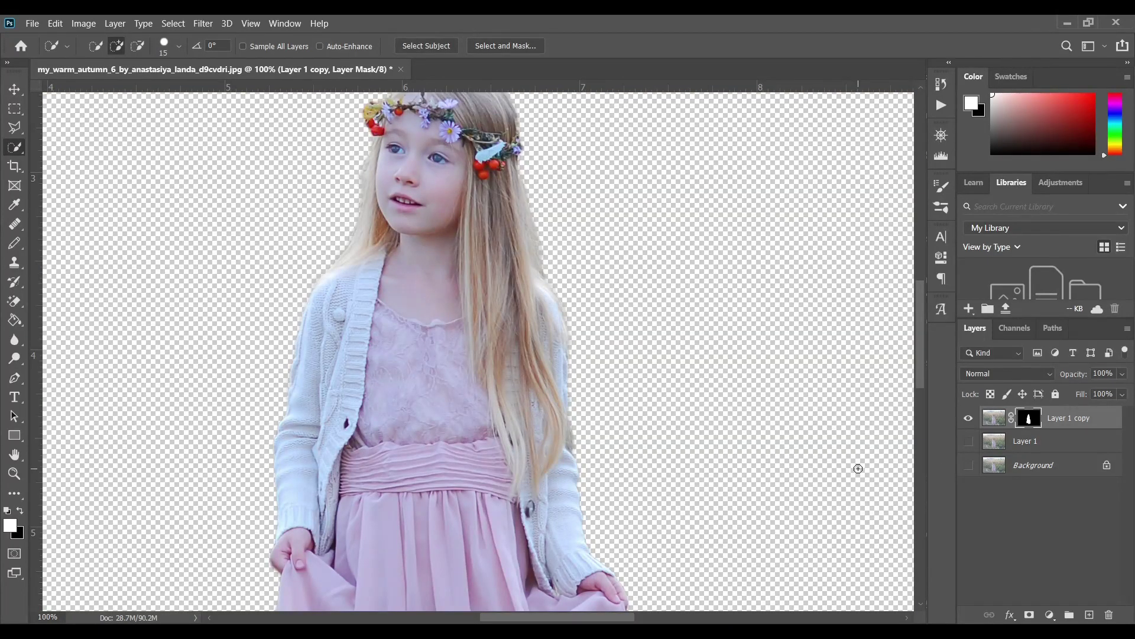
Make Layer 1 and the Background layer visible again beneath the masked cutout
key("ctrl+minus")
key("ctrl+minus")
key("ctrl+minus")
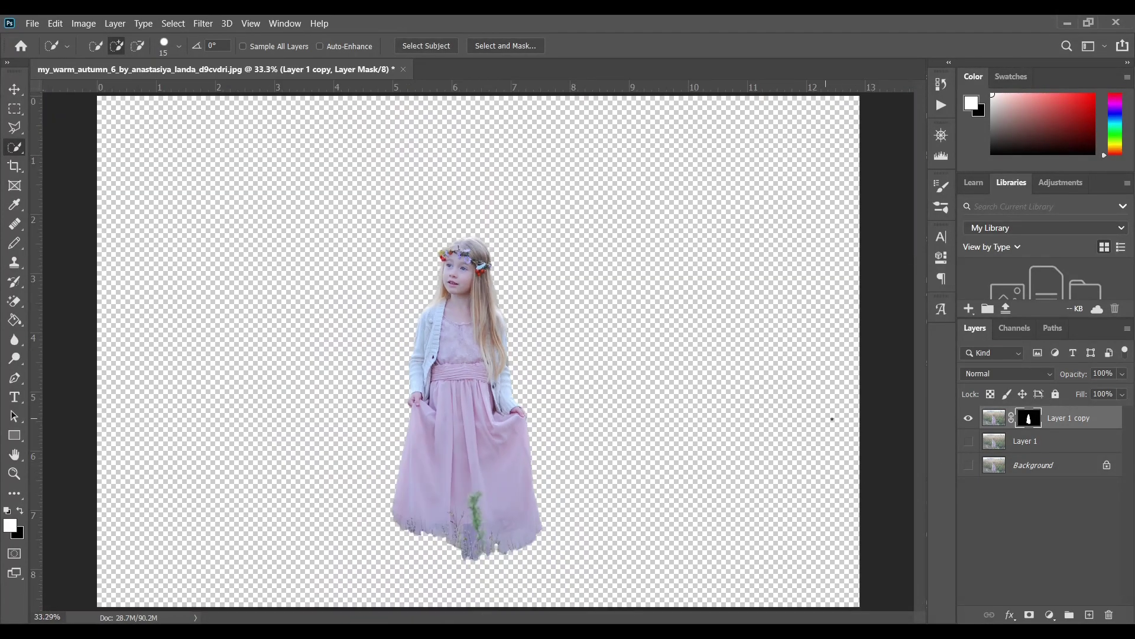
left_click(968, 441)
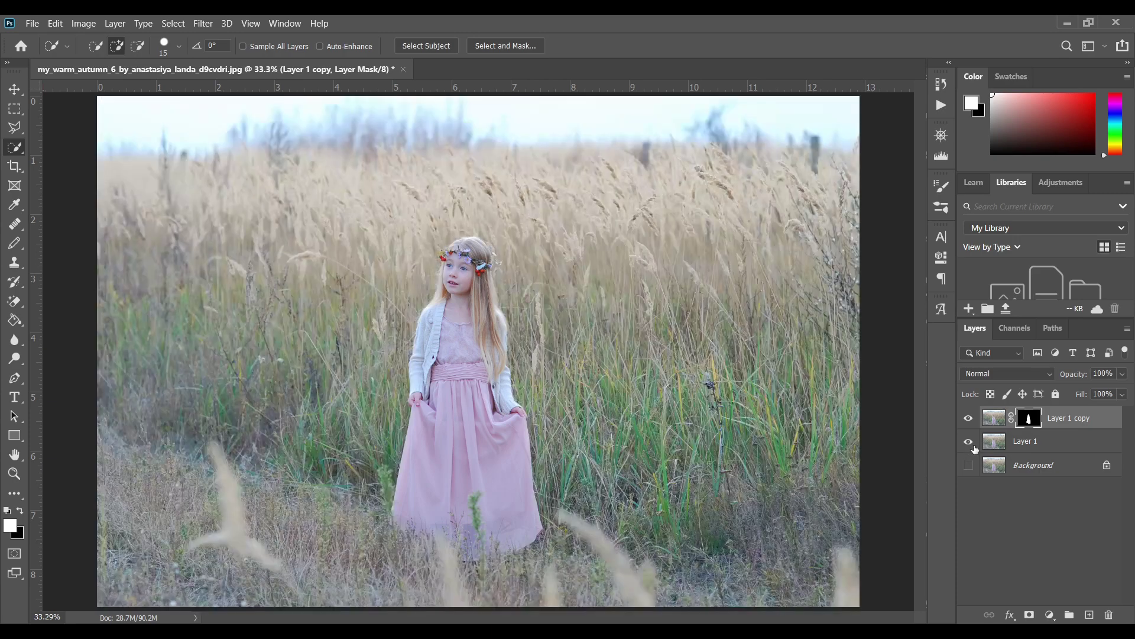
left_click(1013, 467)
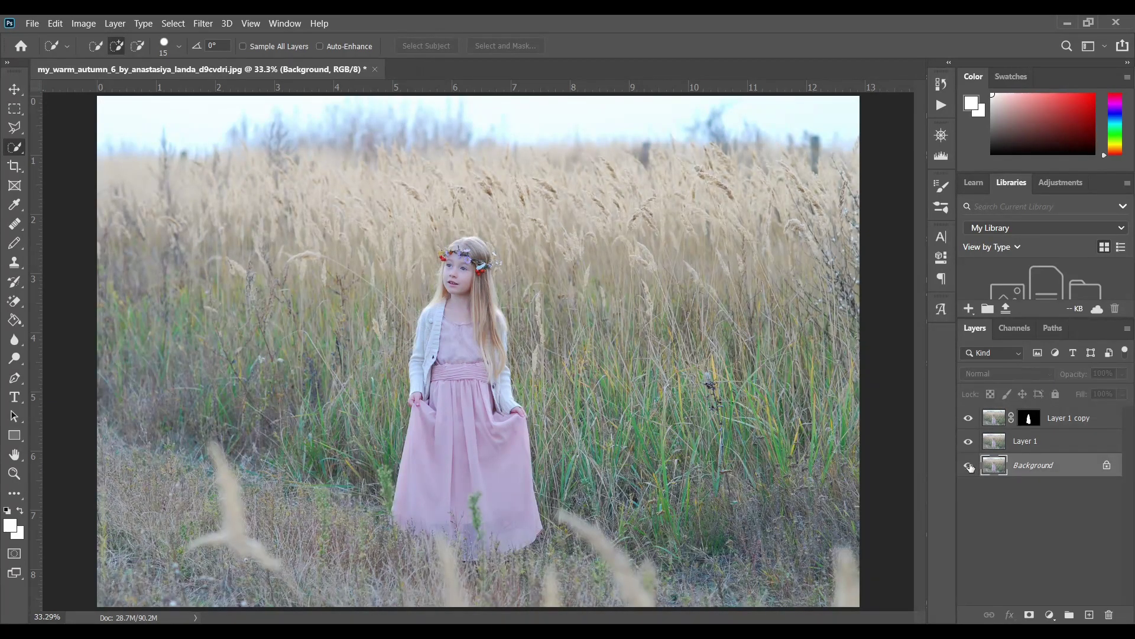
With Layer 1 active, load the layer mask of Layer 1 copy as a selection
left_click(1015, 444)
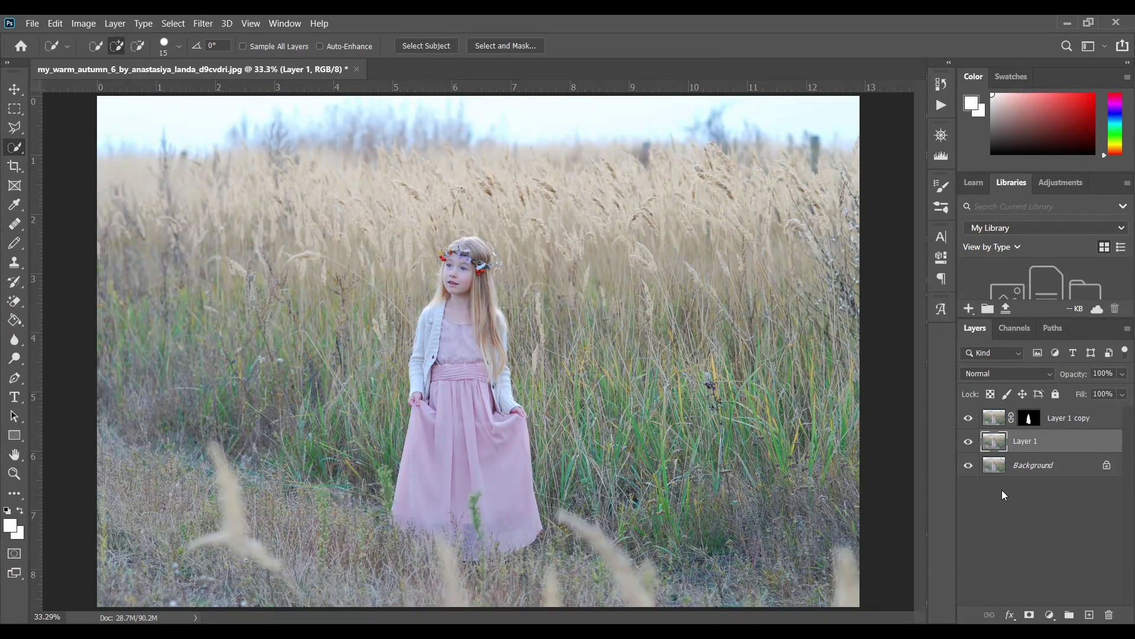
left_click_drag(1032, 418, 1035, 421)
left_click(1033, 420, "ctrl")
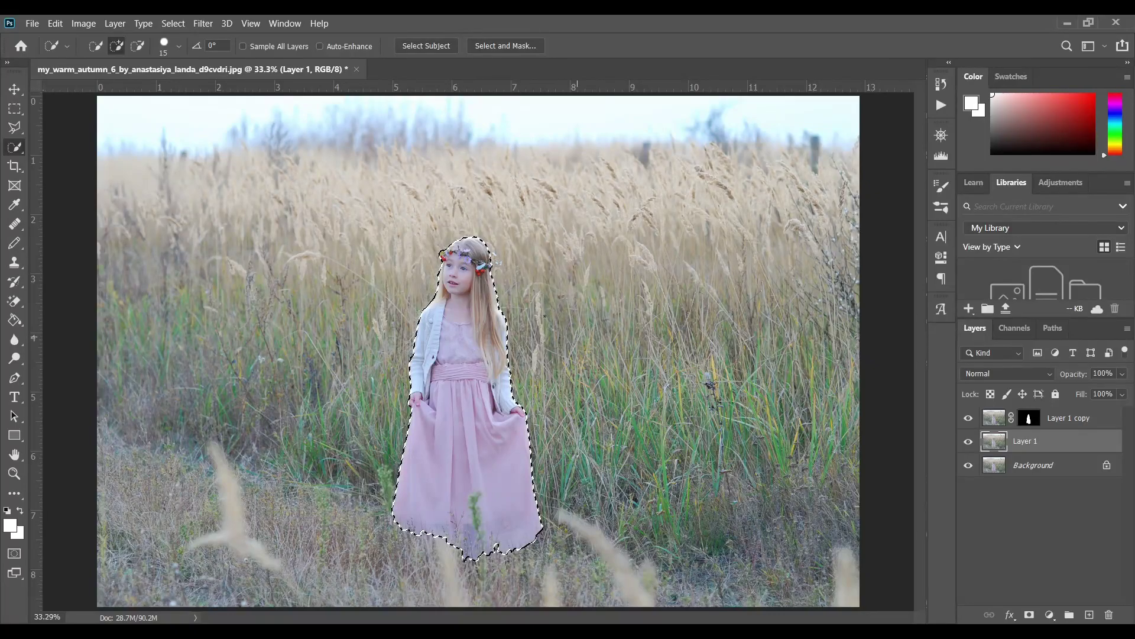
Expand the selection around the girl by 25 pixels
left_click(173, 24)
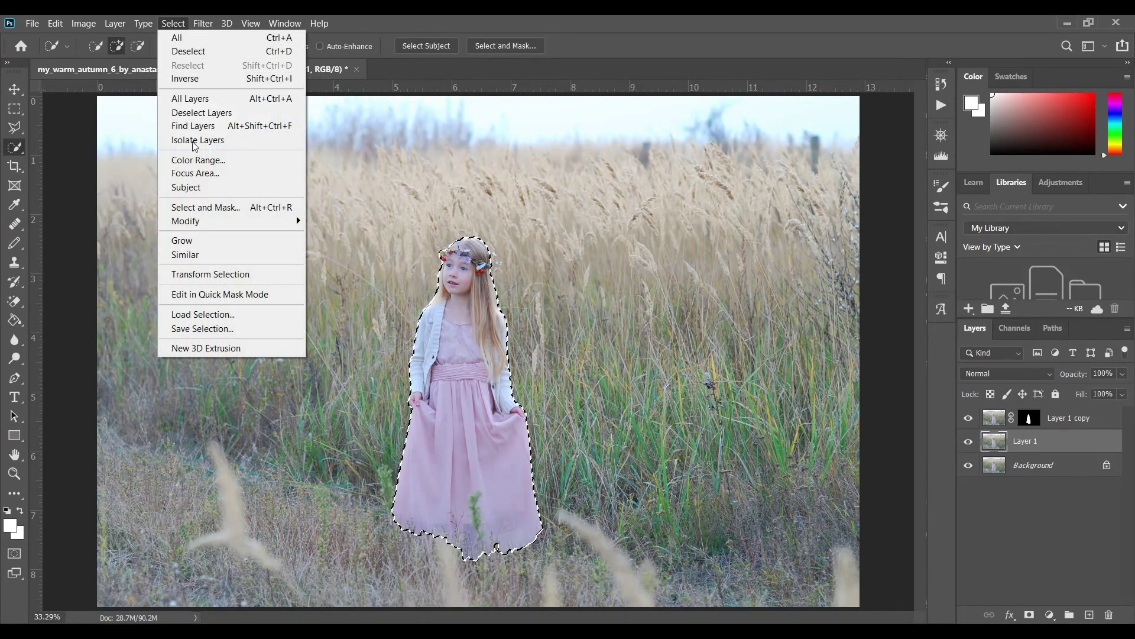
mouse_move(258, 222)
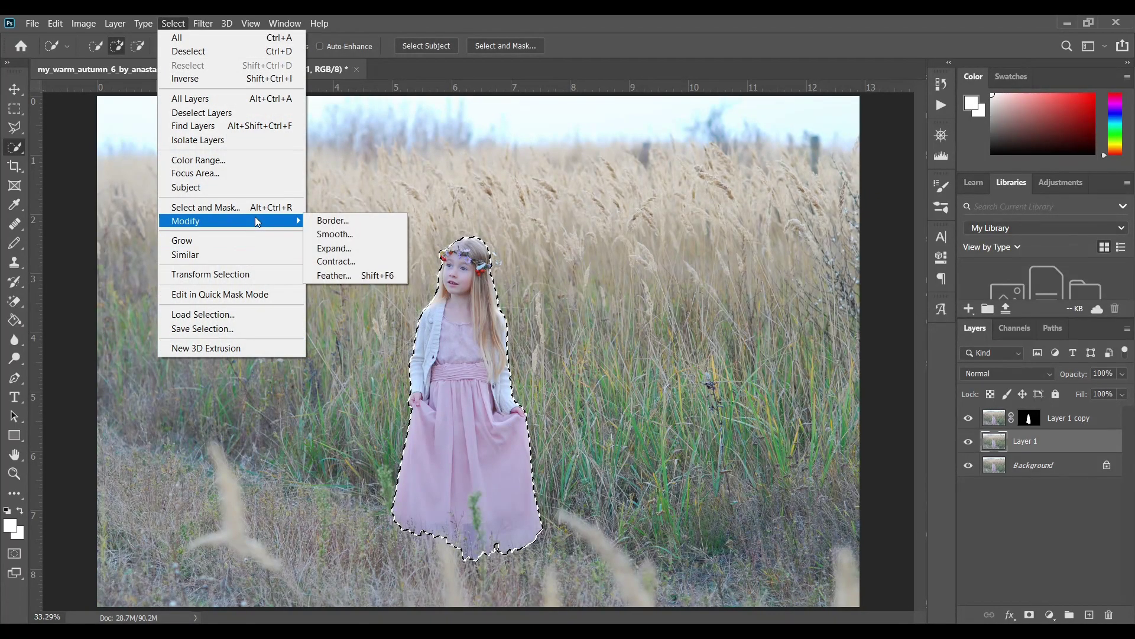
left_click(353, 248)
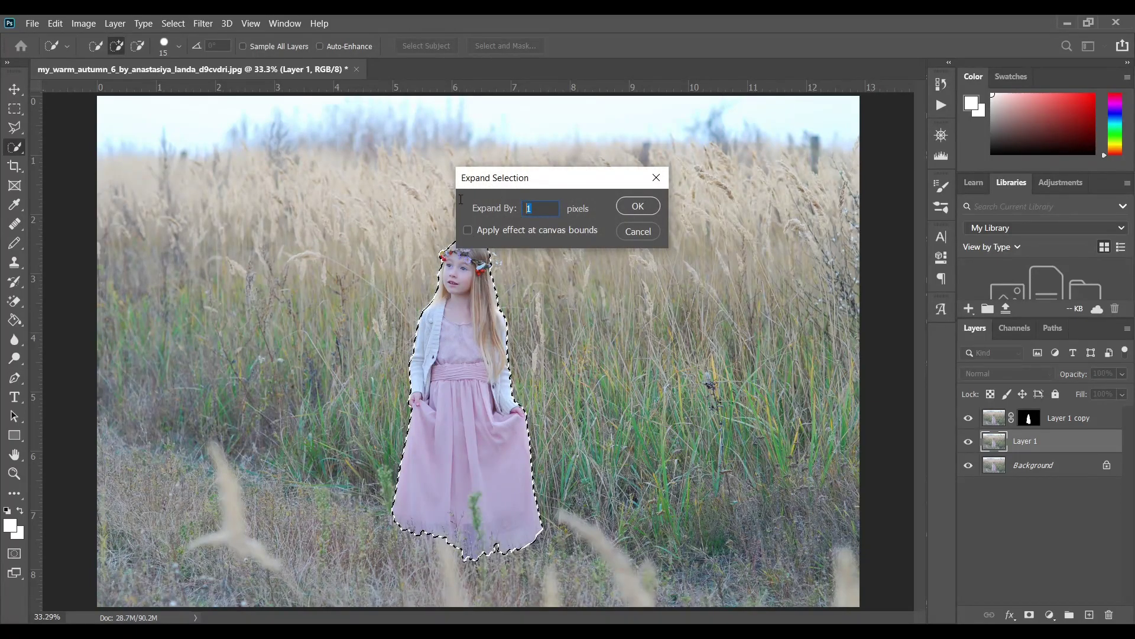
type("25")
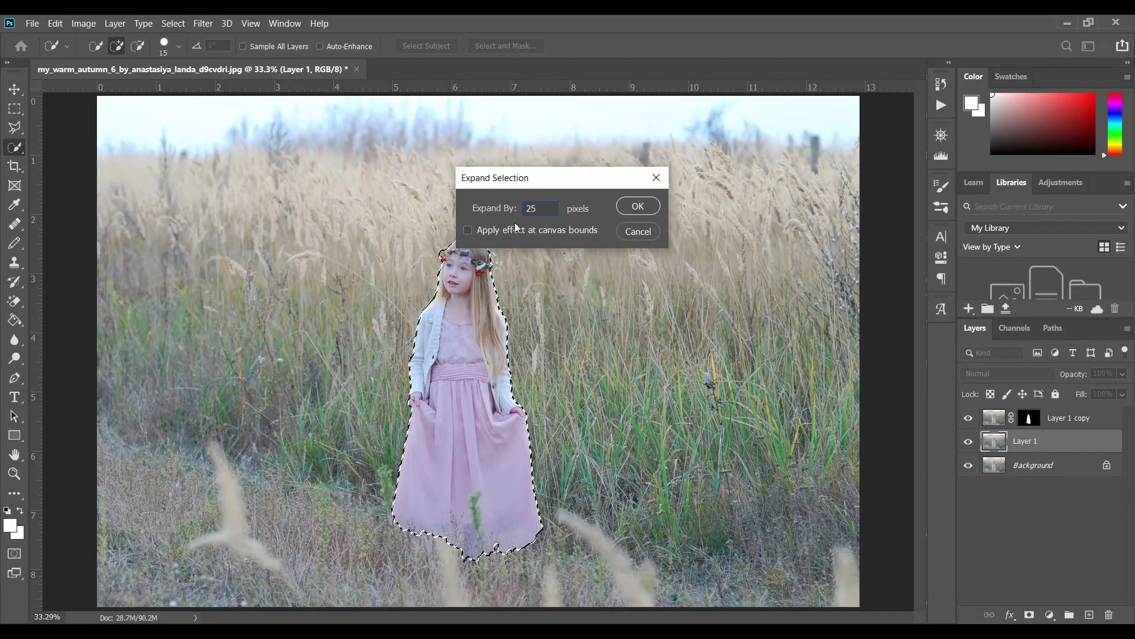
left_click(637, 206)
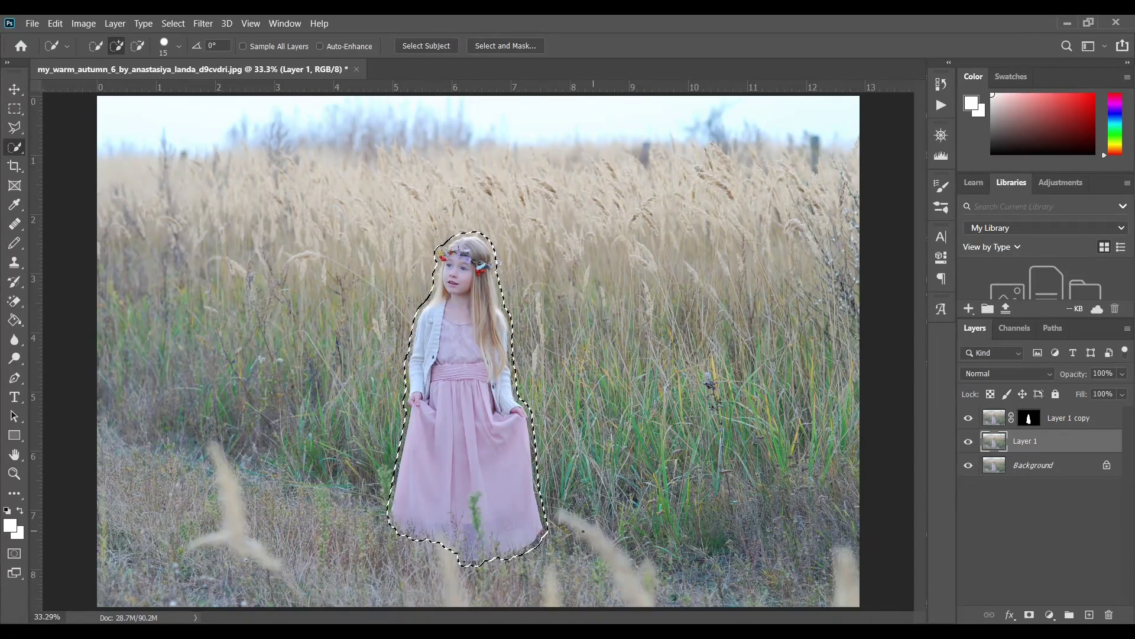
With Layer 1 copy hidden, replace the selected girl on Layer 1 using a Content-Aware fill, and clear the selection
left_click(968, 418)
left_click(55, 23)
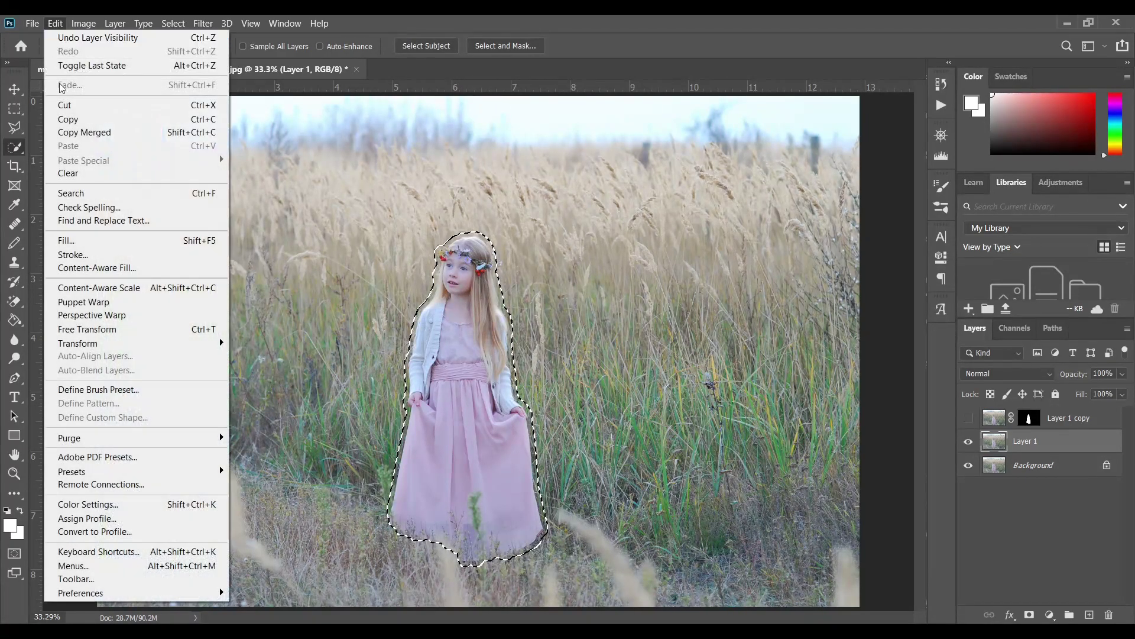
left_click(120, 241)
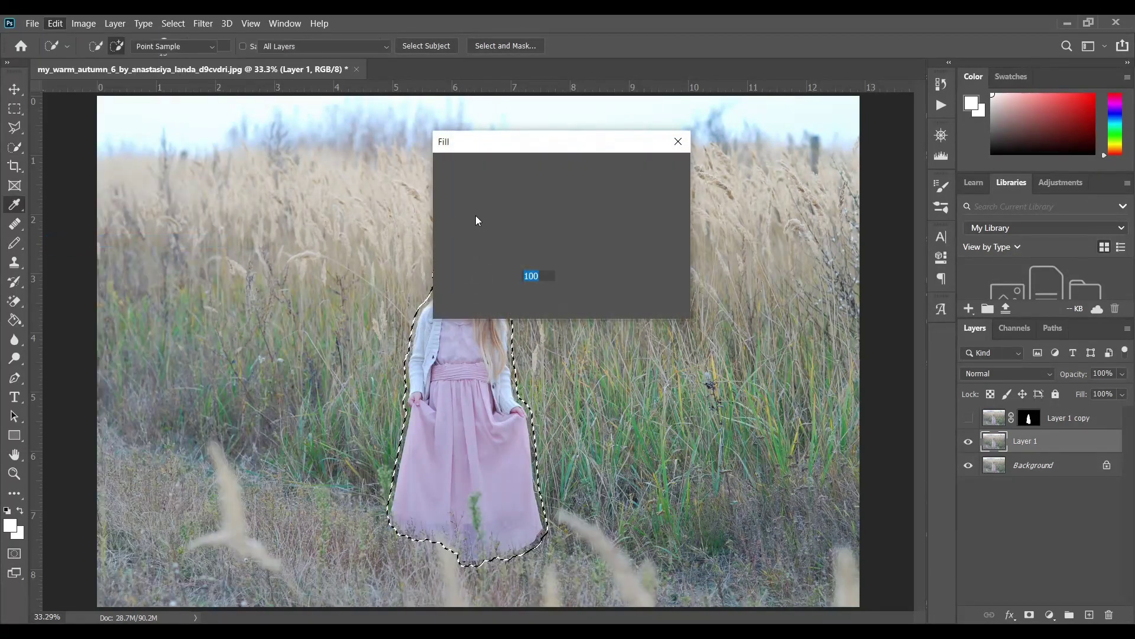
left_click(565, 169)
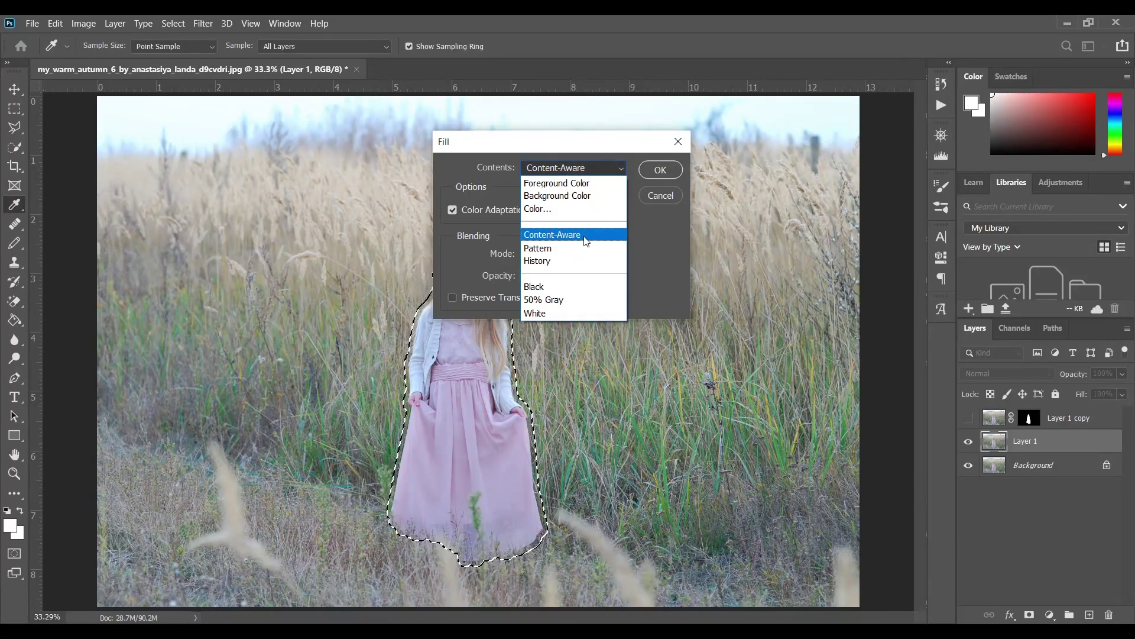
left_click(568, 235)
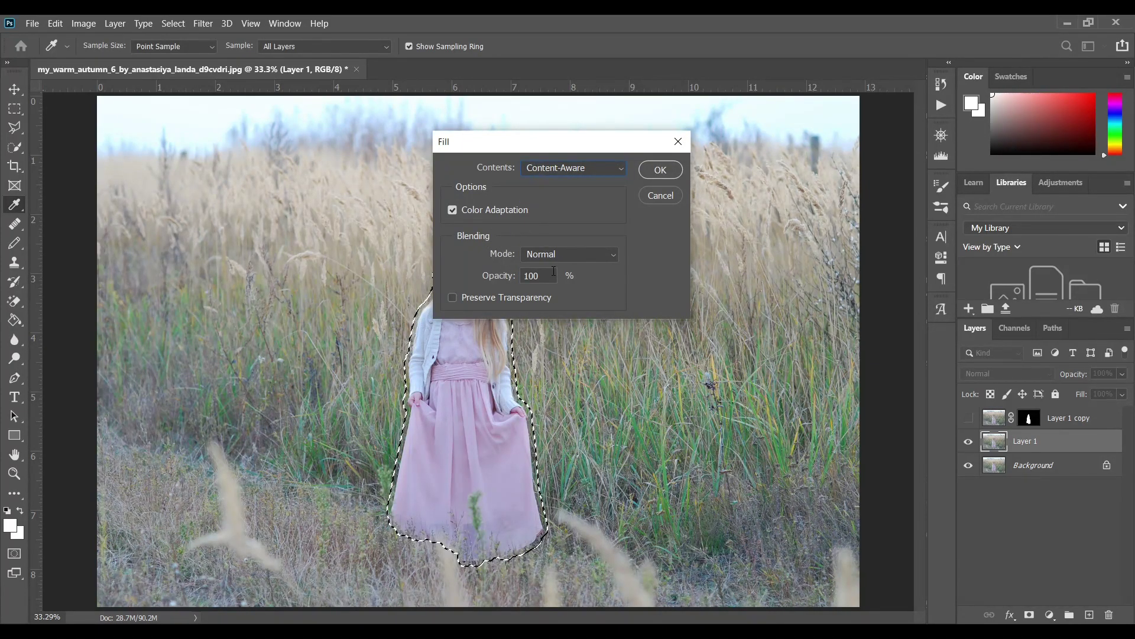
left_click_drag(543, 147, 772, 125)
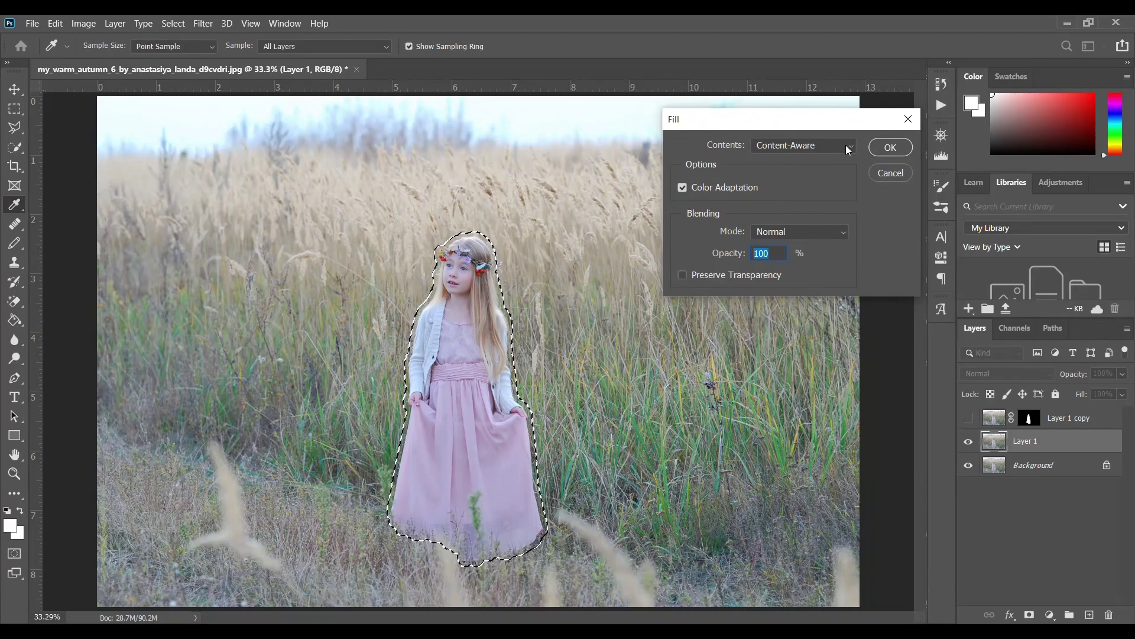
left_click(892, 149)
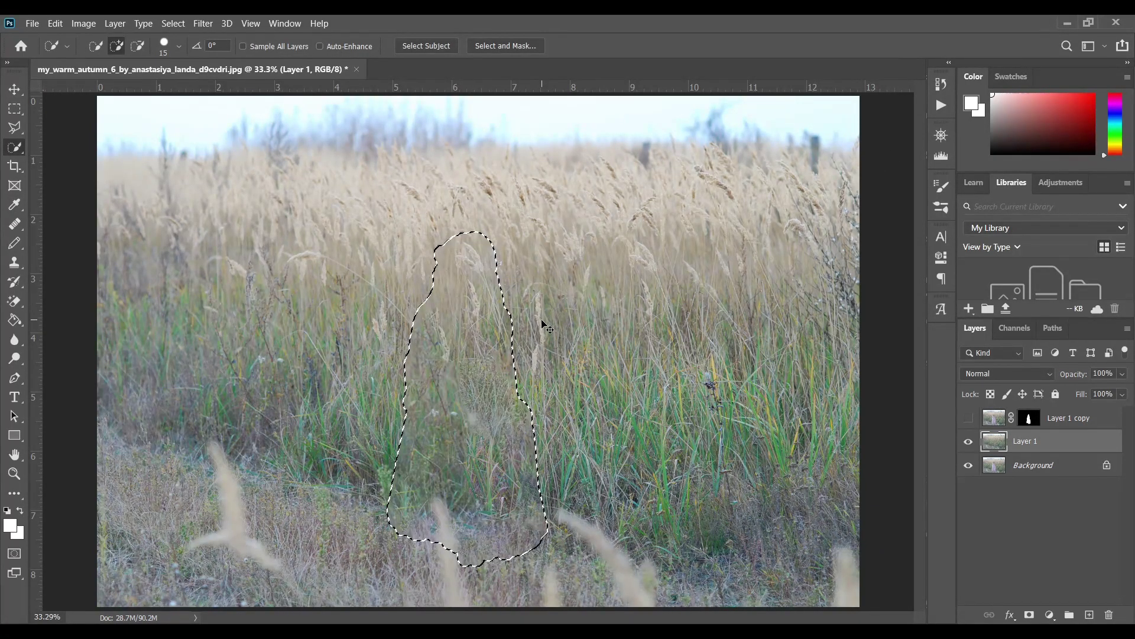
key("ctrl+d")
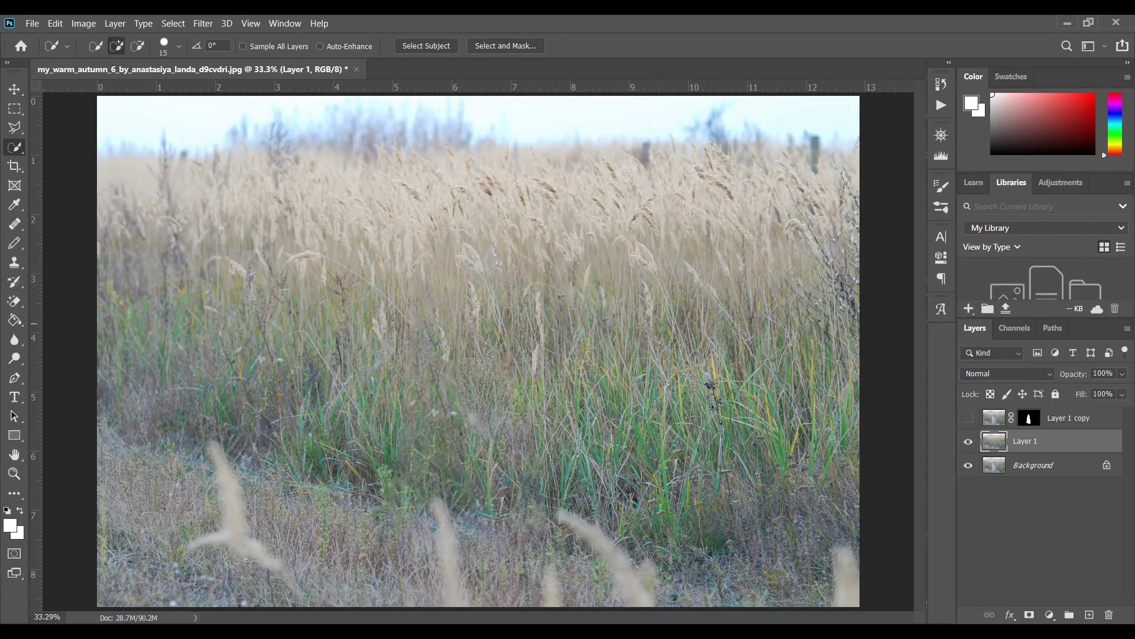
Make Layer 1 copy visible again and compare the cutout's edges at 100% zoom with the layer shown and hidden
left_click(969, 419)
left_click(969, 419)
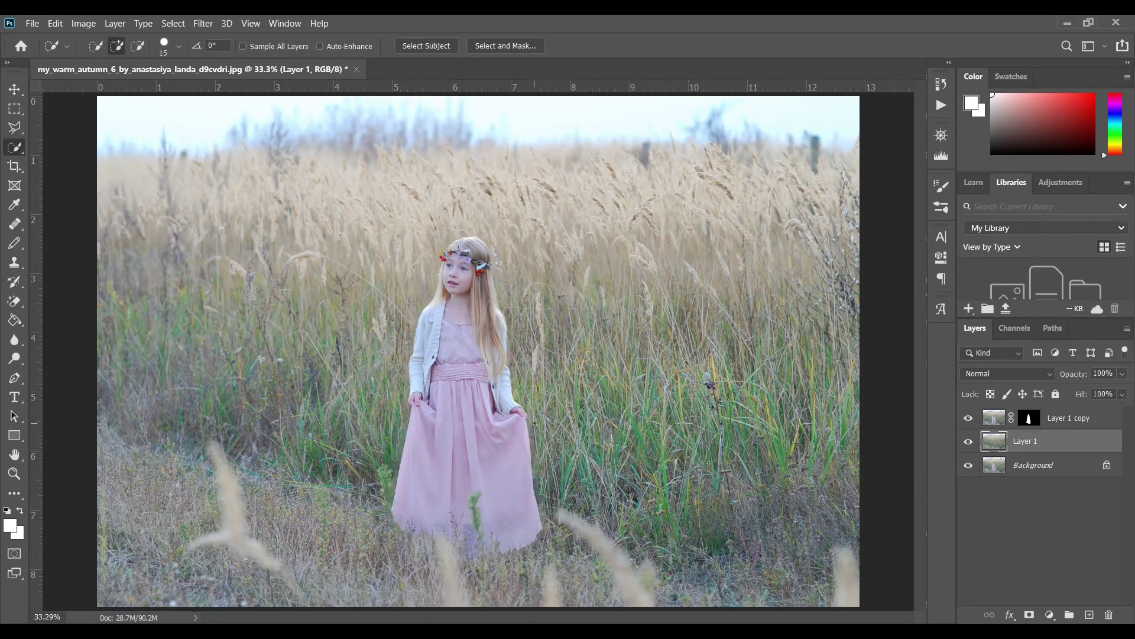
key("ctrl+plus")
key("ctrl+plus")
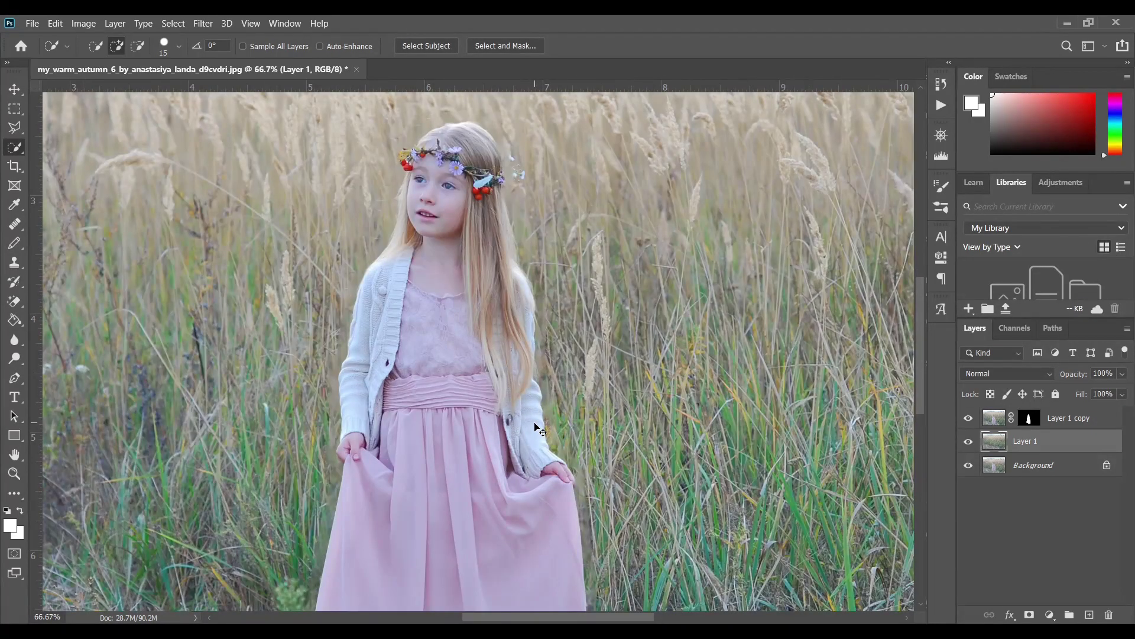
key("ctrl+plus")
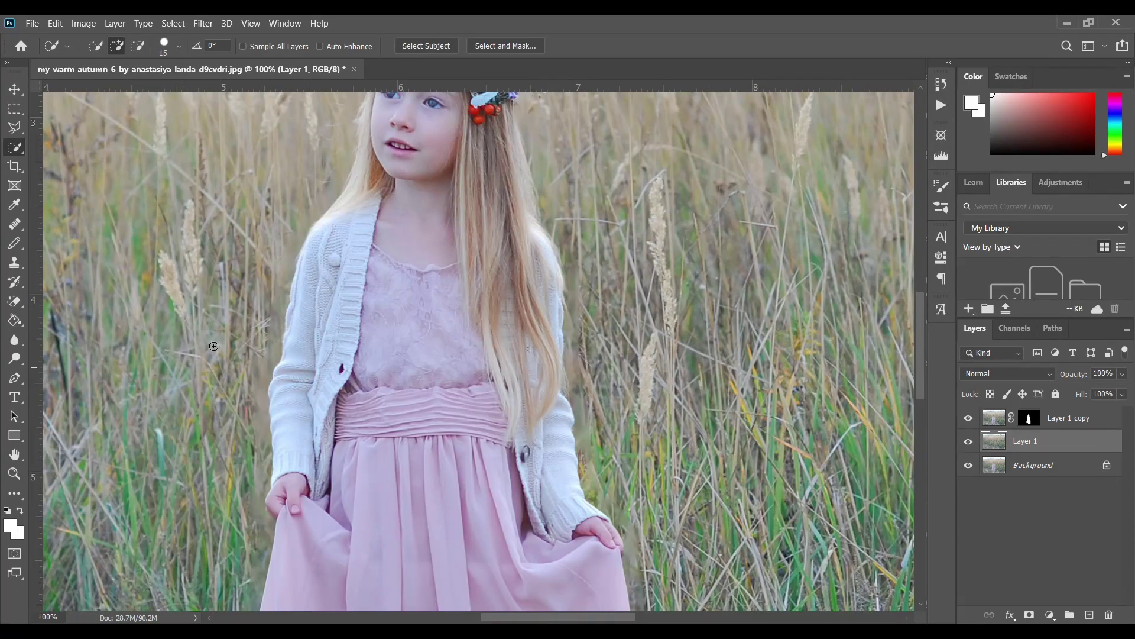
left_click(968, 418)
left_click(969, 419)
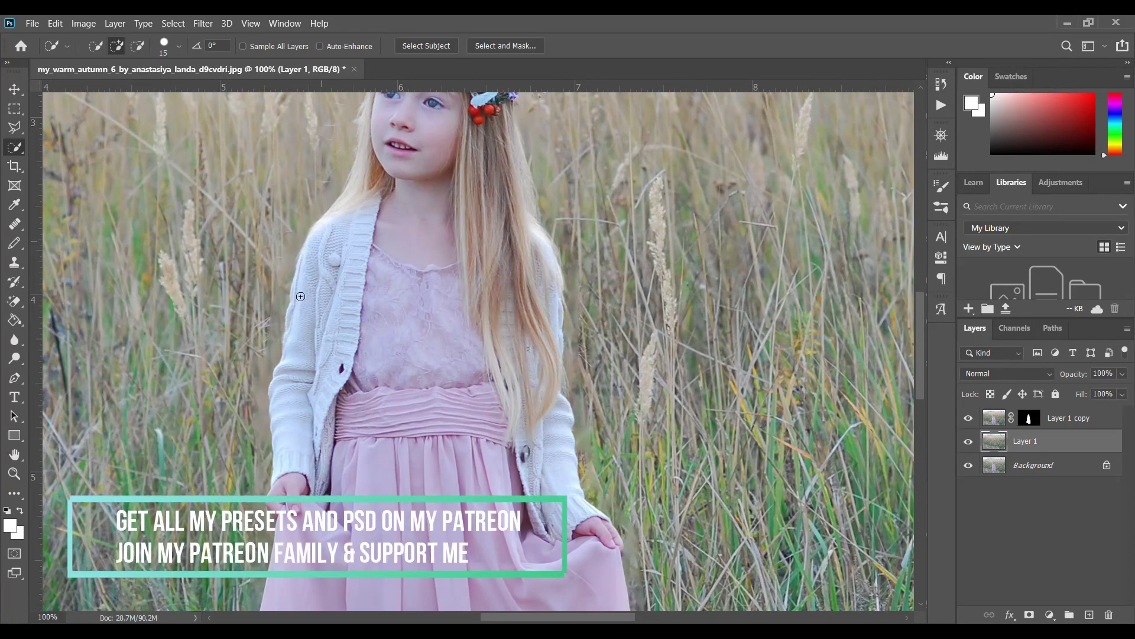
With the Clone Stamp Tool at brush size 100, clone nearby grass on Layer 1 over the blurry fringe beside the girl's sleeve and skirt
scroll(129, 289, "down", 2)
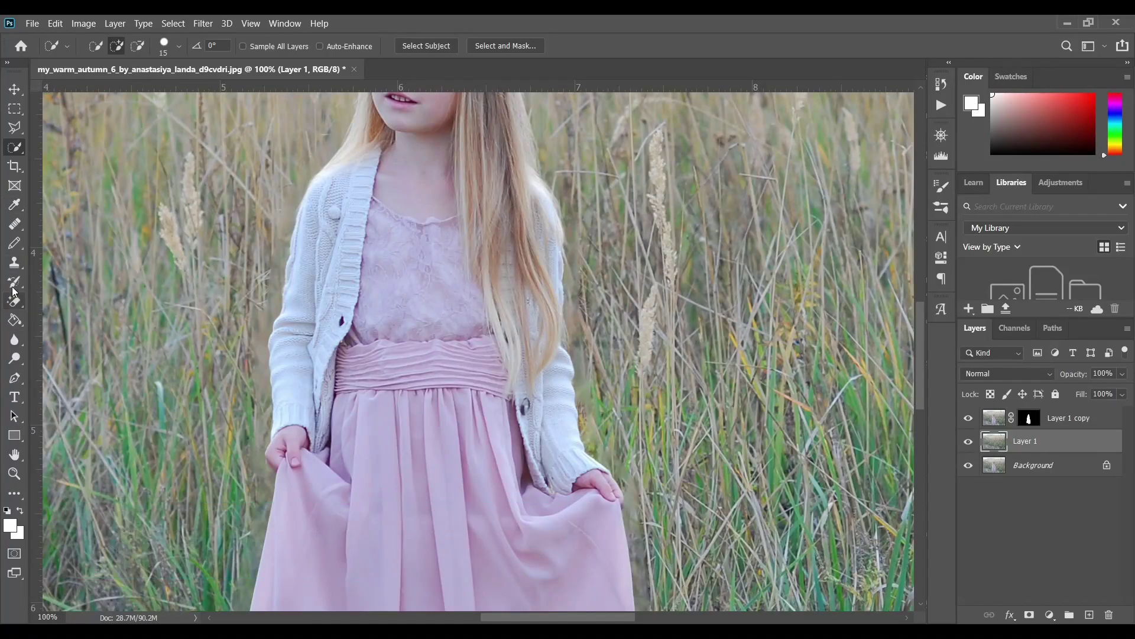
left_click(15, 263)
right_click(15, 264)
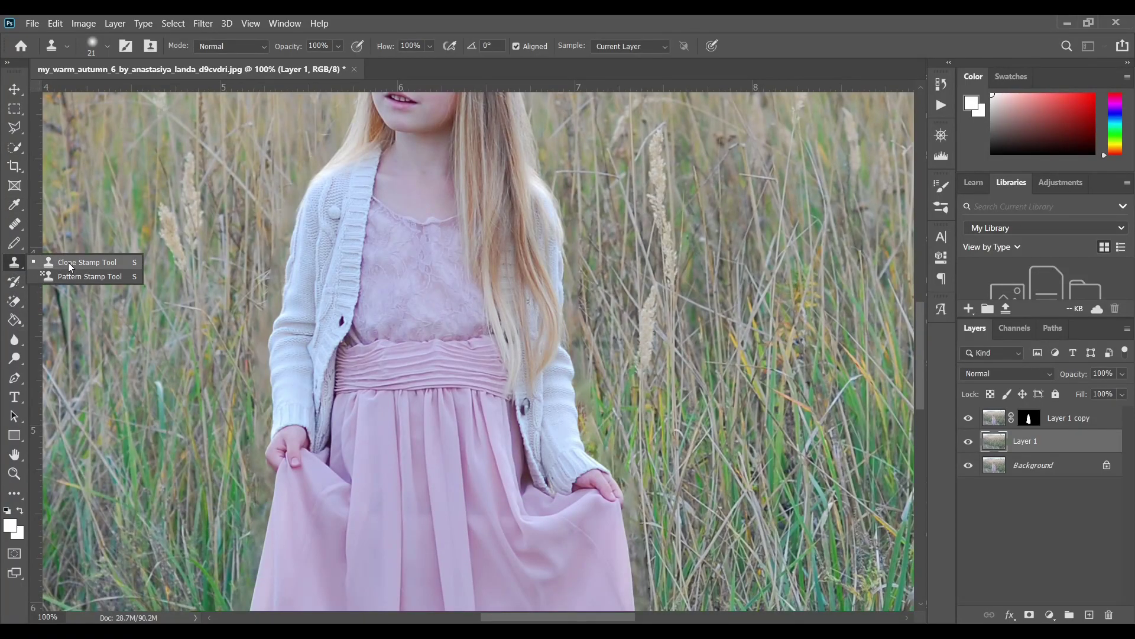
left_click(70, 264)
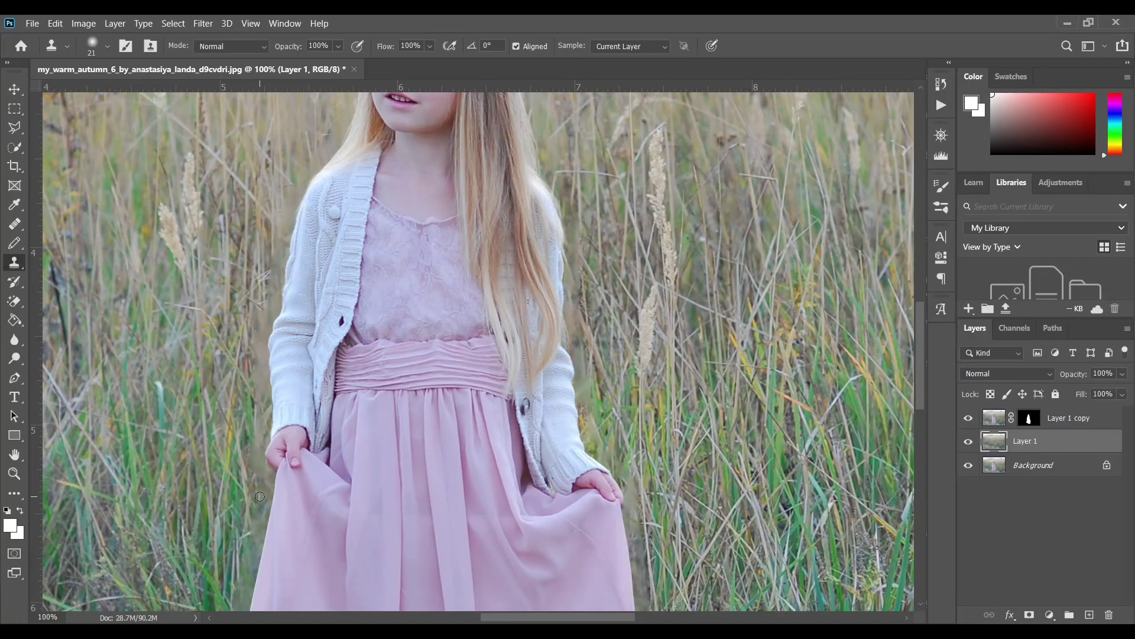
key("bracketright")
key("bracketright")
key("bracketright")
key("bracketright")
key("bracketright")
key("bracketright")
key("bracketright")
key("bracketright")
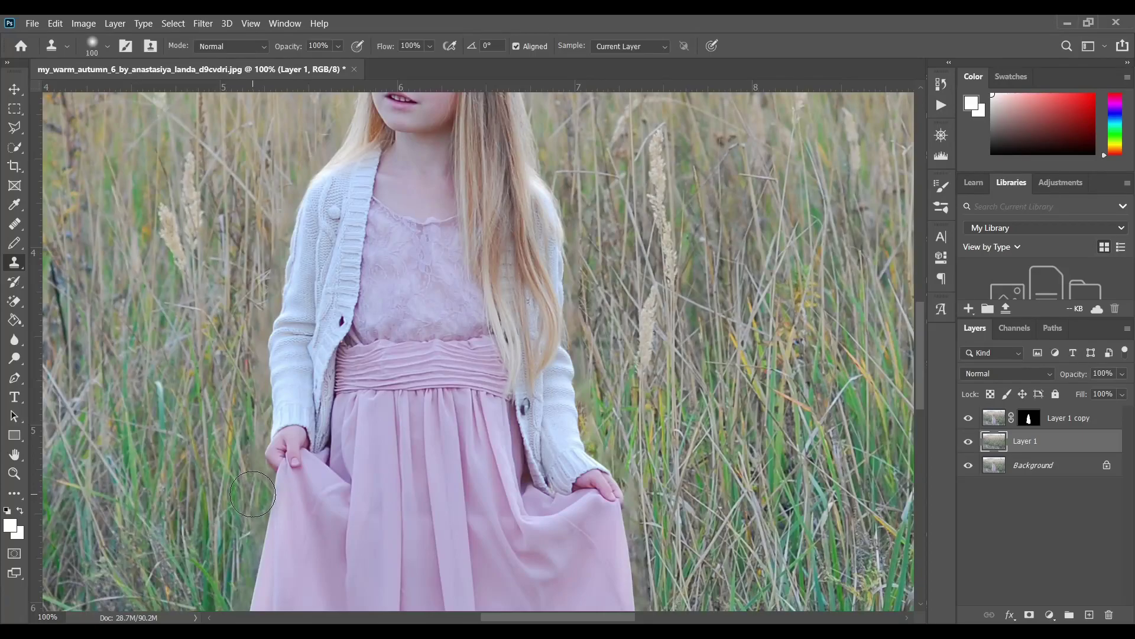
left_click(203, 500, "alt")
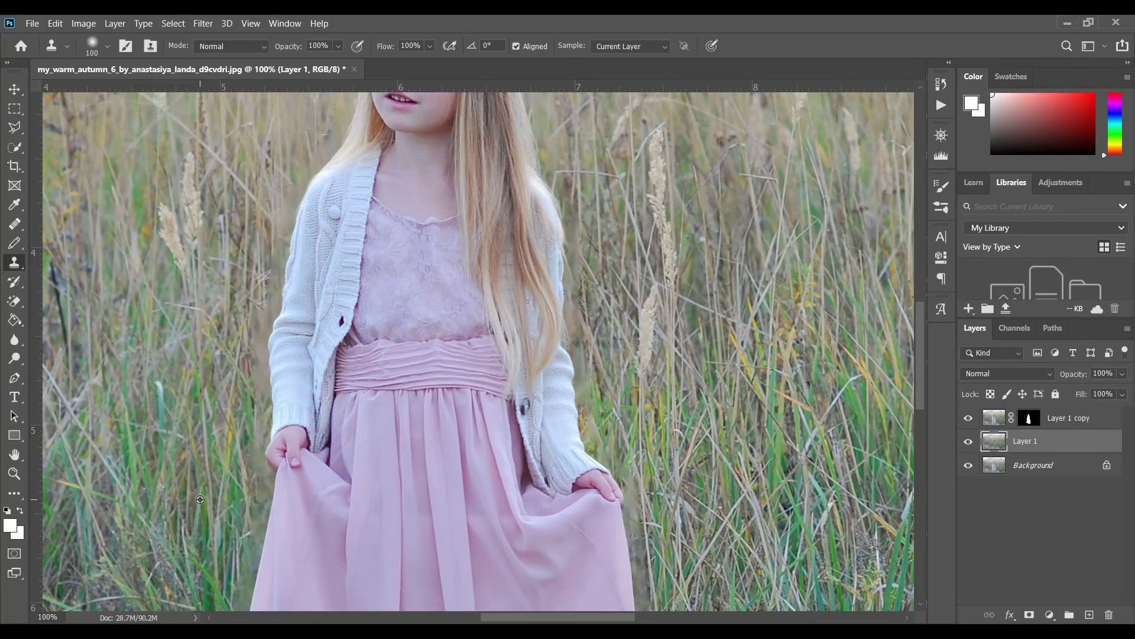
mouse_move(250, 508)
left_mouse_down()
mouse_move(257, 425)
mouse_move(287, 254)
left_mouse_up()
scroll(258, 337, "up", 3)
scroll(585, 384, "down", 3)
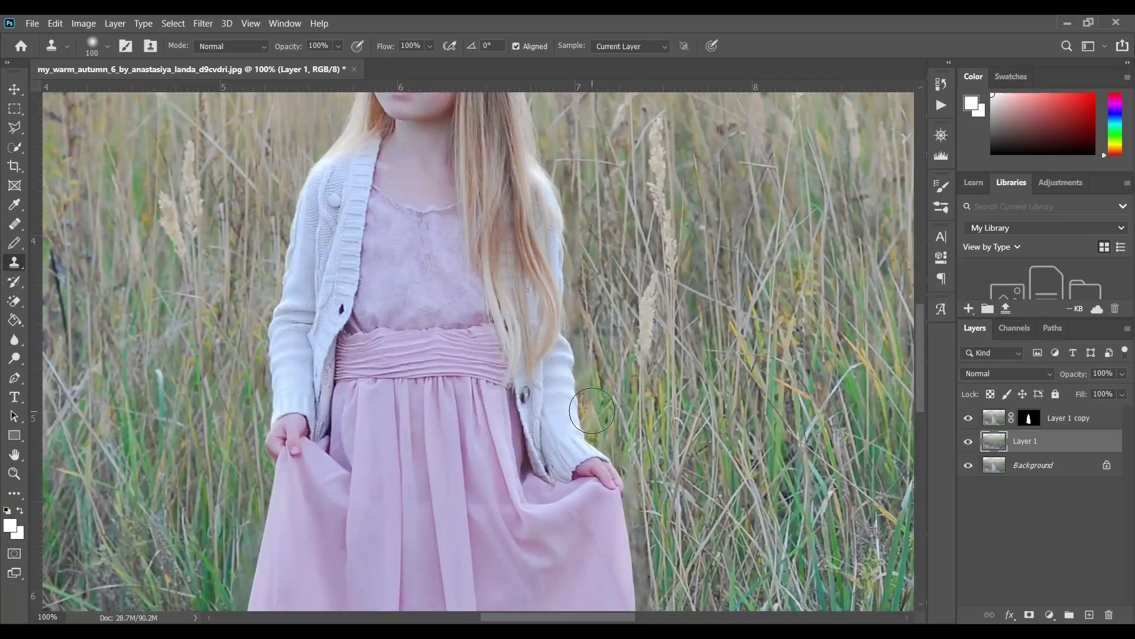
Clone clean grass along the edges of the skirt and around its hem on Layer 1
scroll(556, 247, "up", 2)
scroll(556, 248, "up", 2)
scroll(603, 355, "down", 5)
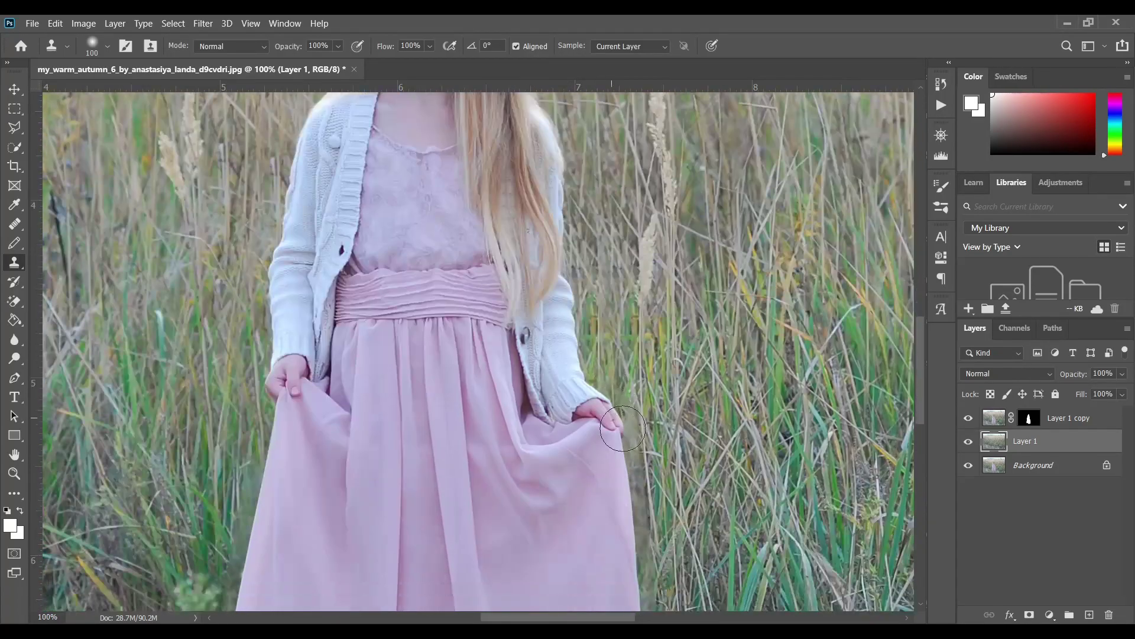
scroll(665, 528, "down", 4)
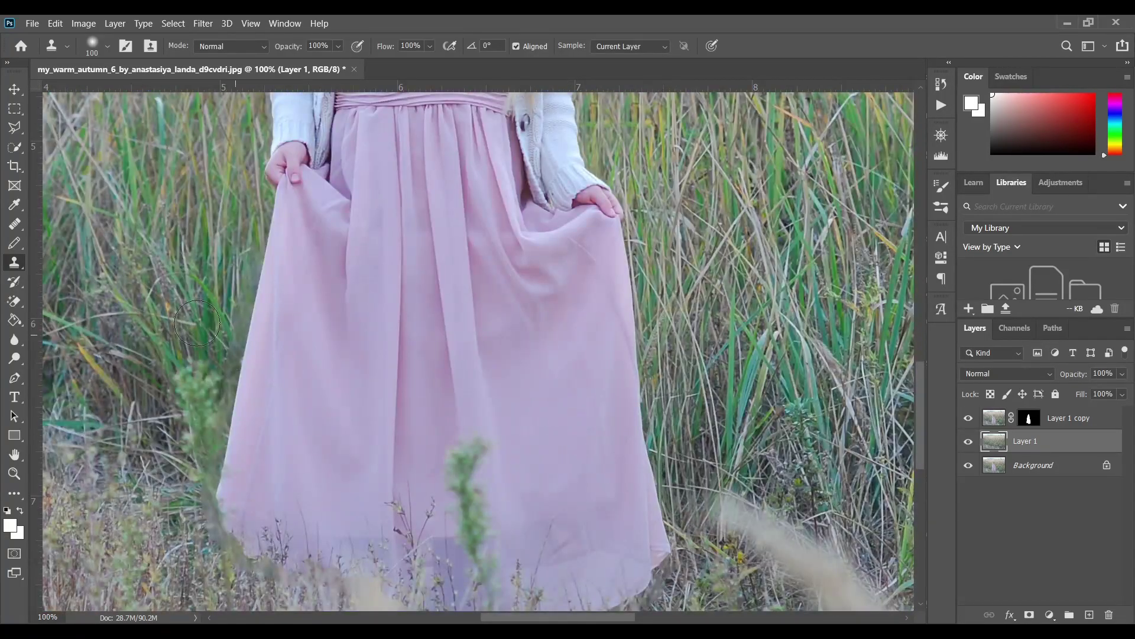
scroll(634, 398, "up", 2)
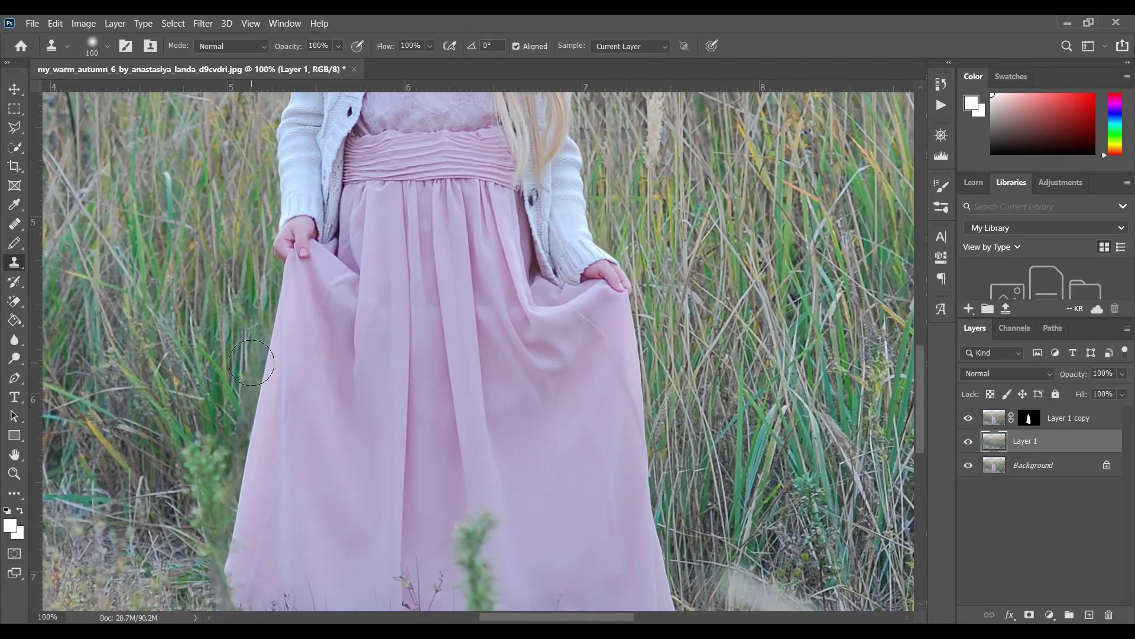
scroll(187, 504, "down", 2)
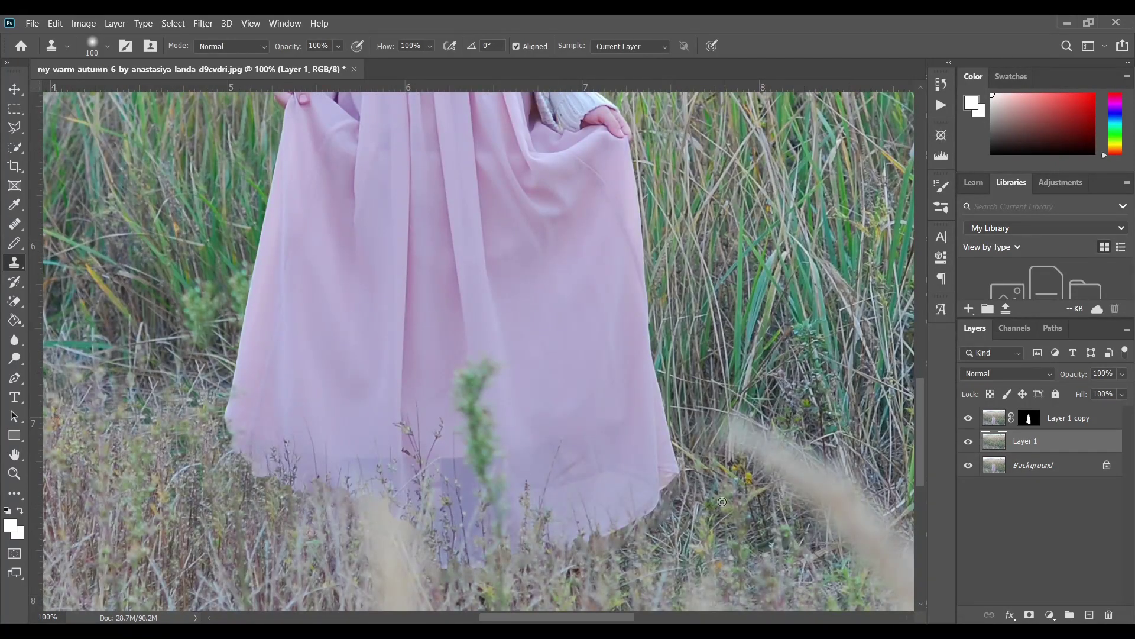
left_click_drag(680, 500, 564, 527)
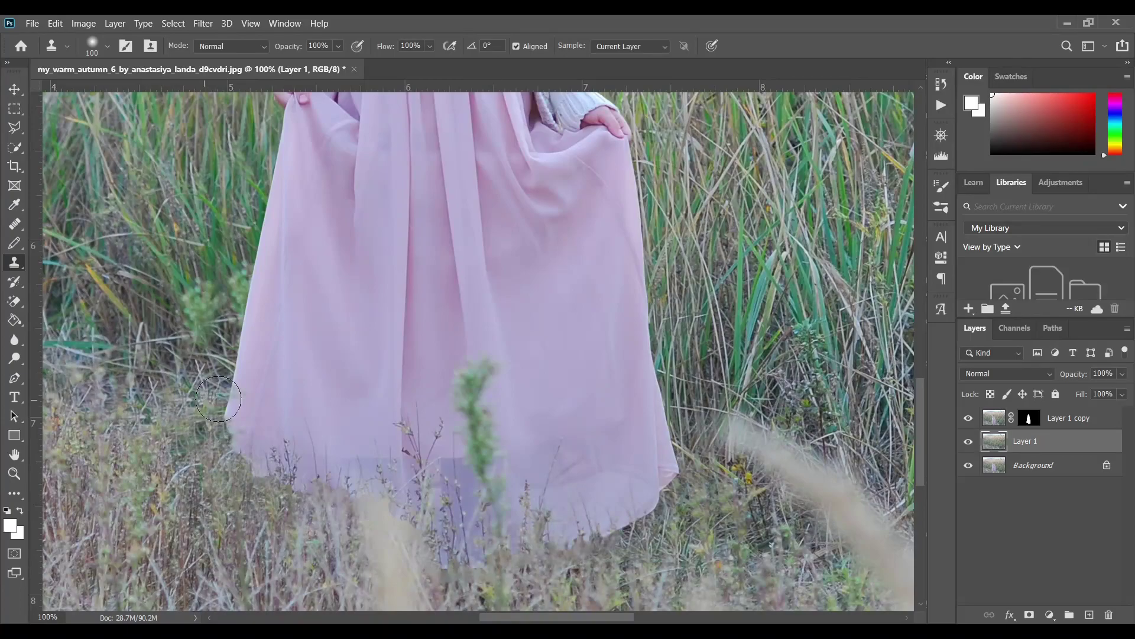
Check the retouched background across the whole photo with Layer 1 copy hidden and shown
scroll(237, 379, "up", 4)
scroll(264, 339, "up", 3)
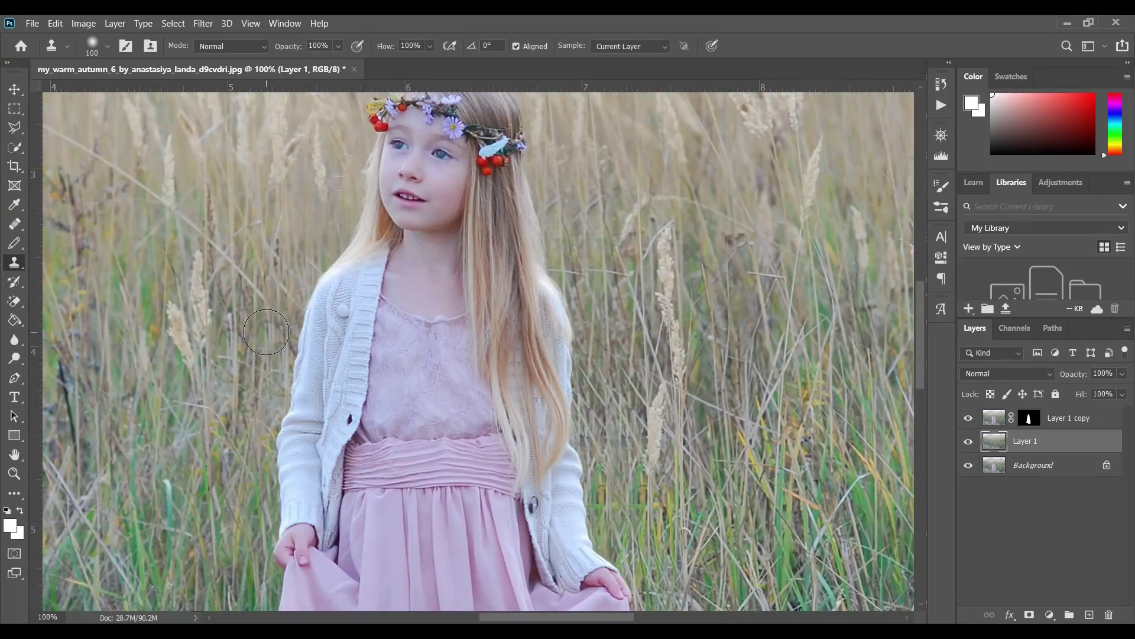
key("ctrl+0")
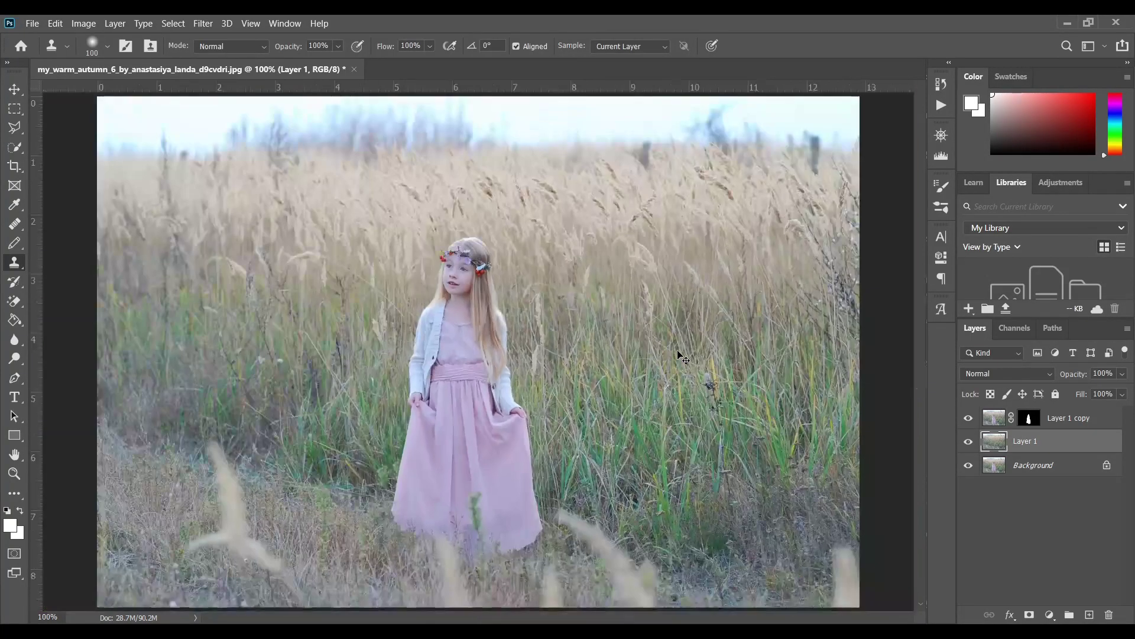
left_click(968, 418)
left_click(969, 418)
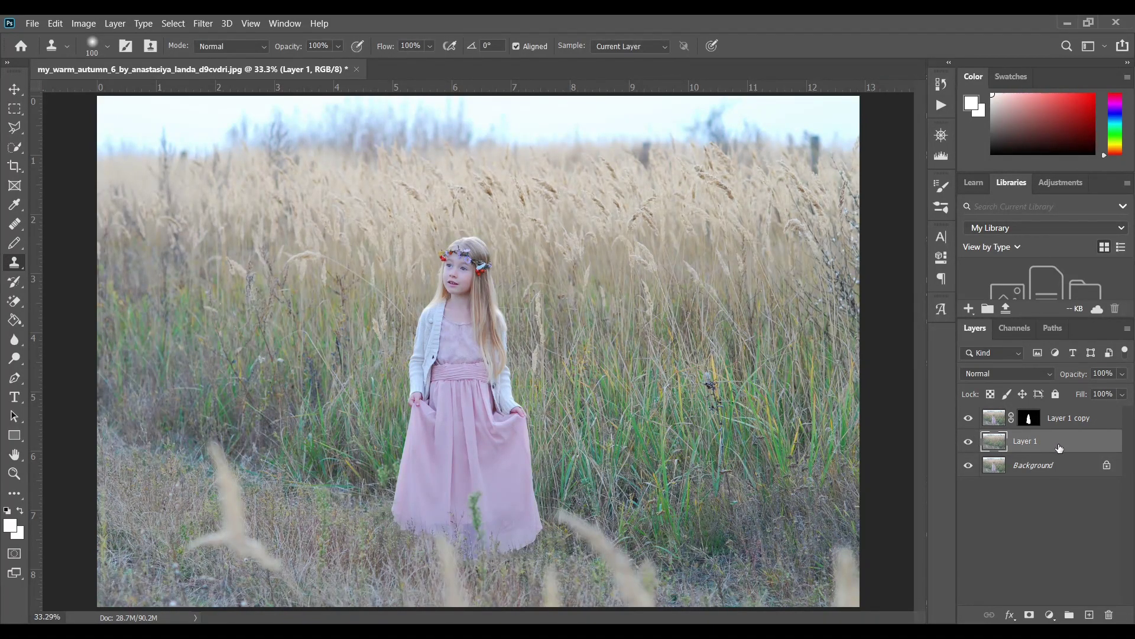
Start a Tilt-Shift blur on Layer 1
left_click(203, 23)
mouse_move(279, 183)
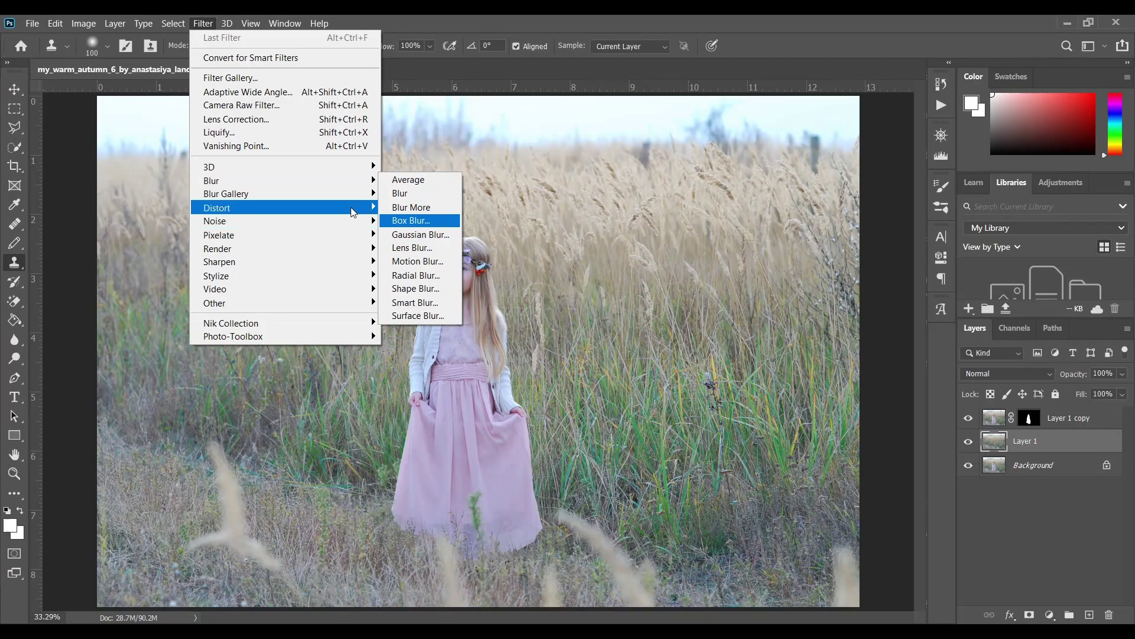
mouse_move(332, 202)
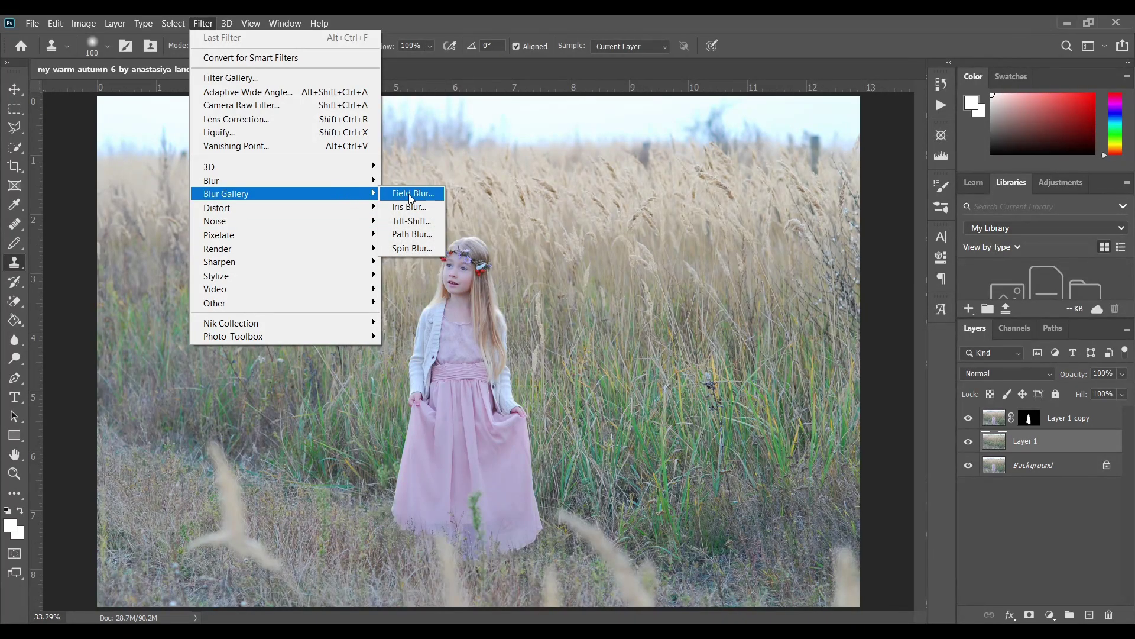
left_click(418, 226)
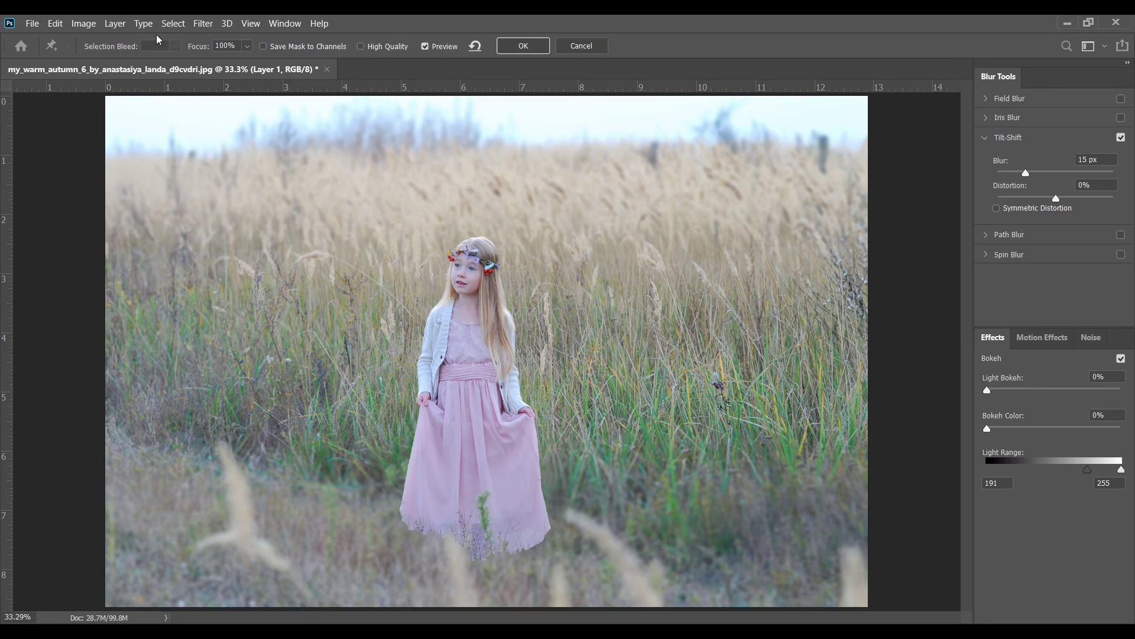
Turn on the display of Edit Pins so the Tilt-Shift pin and its guide lines show on the photo
left_click(250, 23)
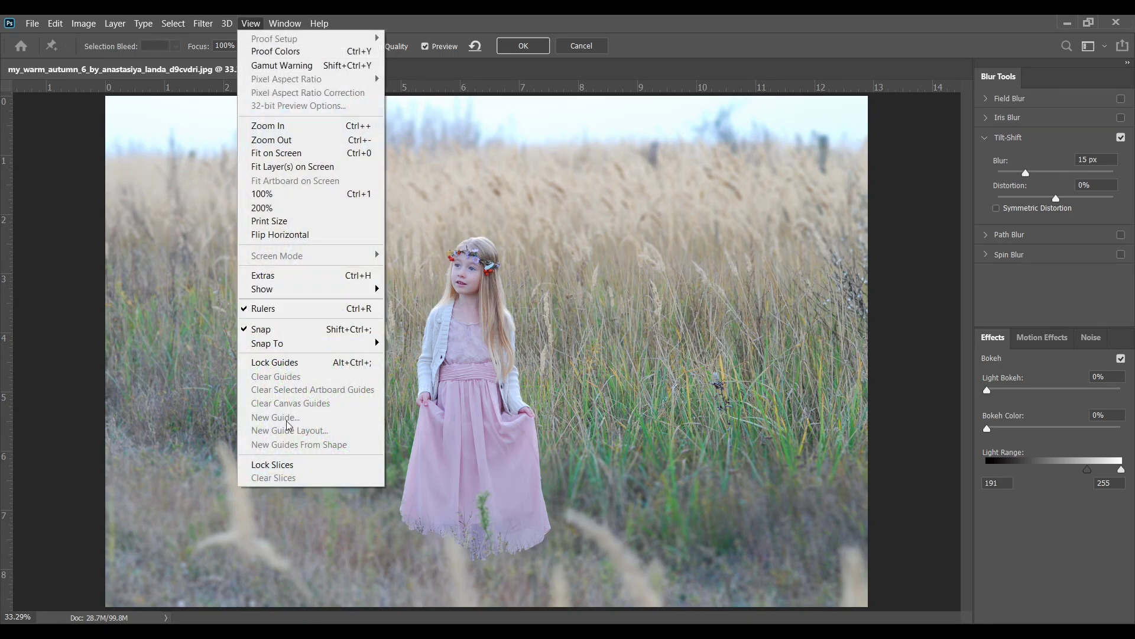
mouse_move(331, 296)
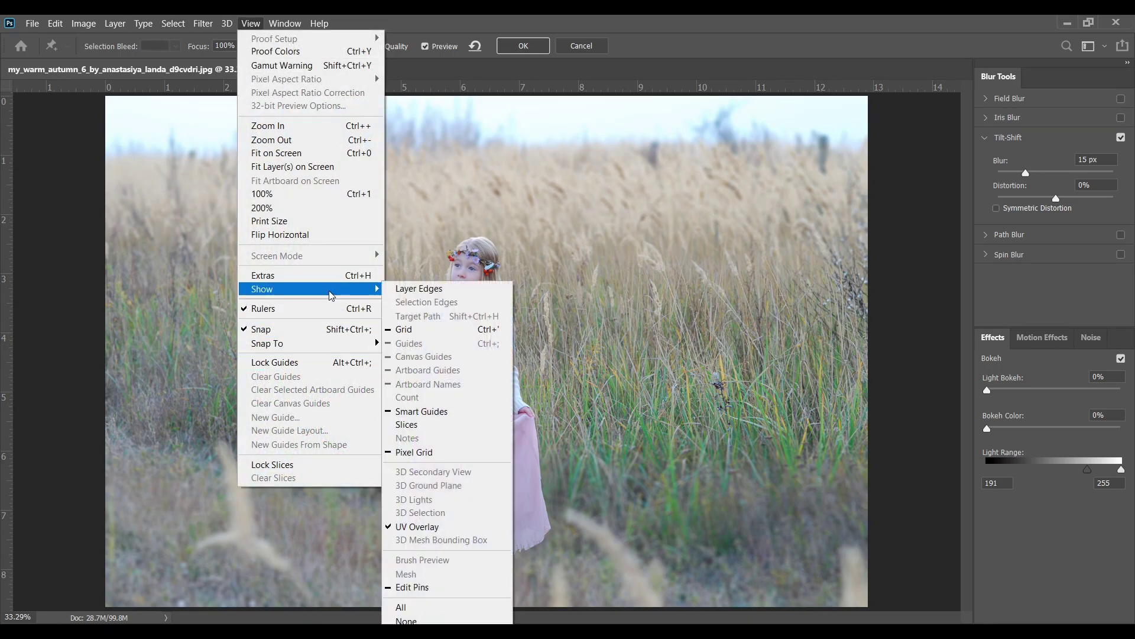
left_click(425, 588)
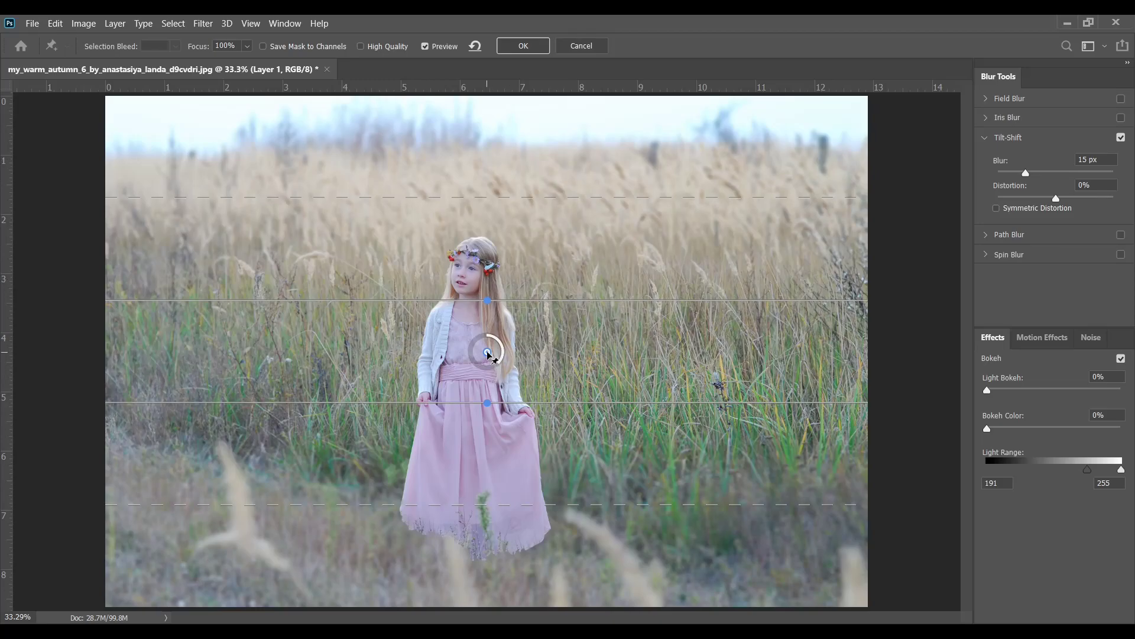
Move the Tilt-Shift pin below the girl's dress, with the sharp edge across her skirt and the fade line near her head
left_click_drag(487, 352, 466, 591)
left_click_drag(470, 437, 485, 304)
left_click_drag(479, 540, 479, 435)
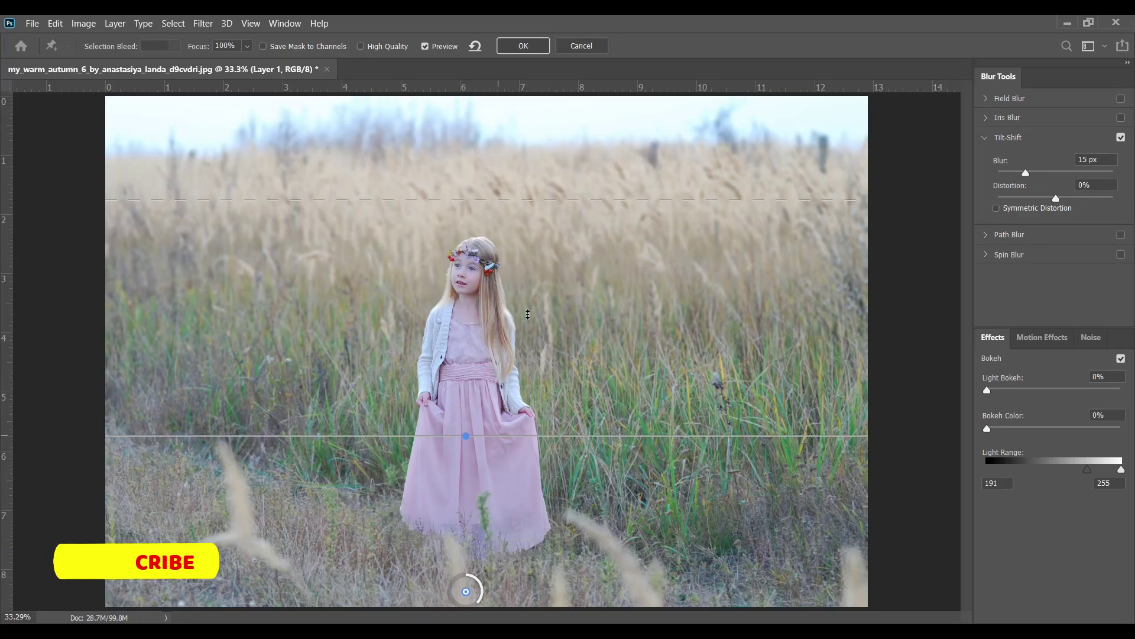
left_click_drag(558, 201, 557, 246)
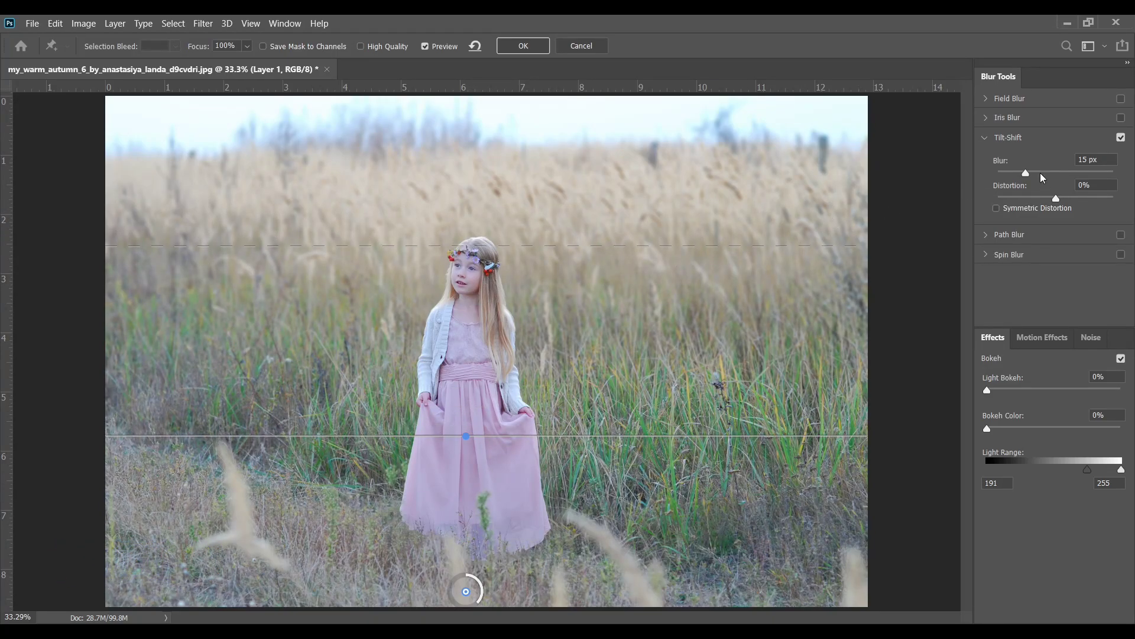
Set the Tilt-Shift blur to 78 px and shift the sharp edge lower on the skirt with the fade line at the girl's head
left_click_drag(1054, 172, 1057, 170)
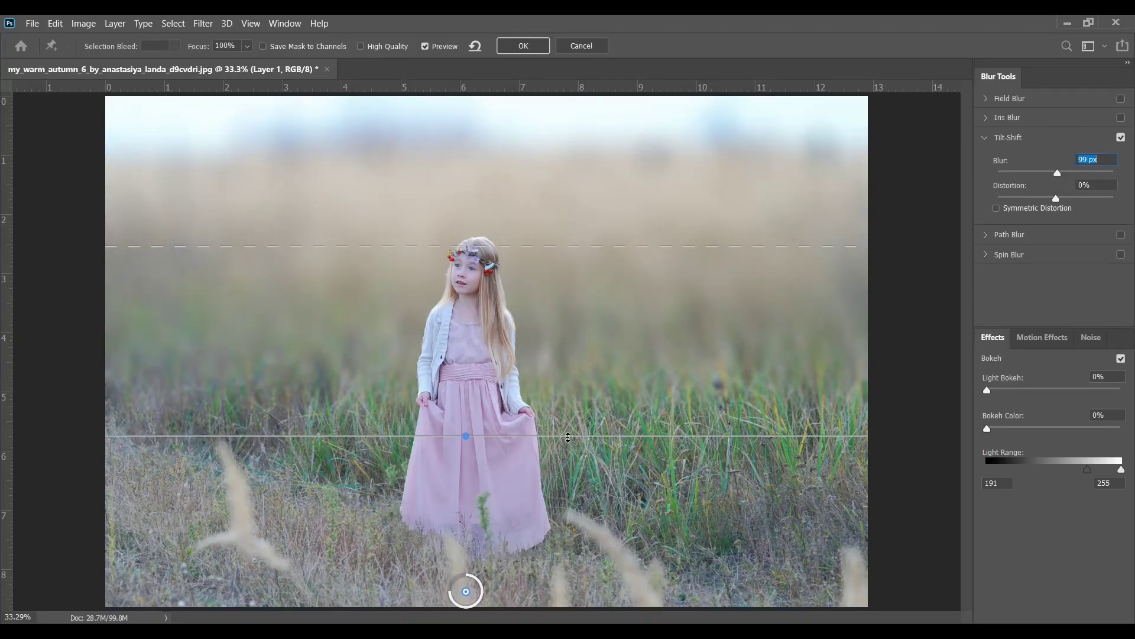
left_click_drag(567, 437, 565, 468)
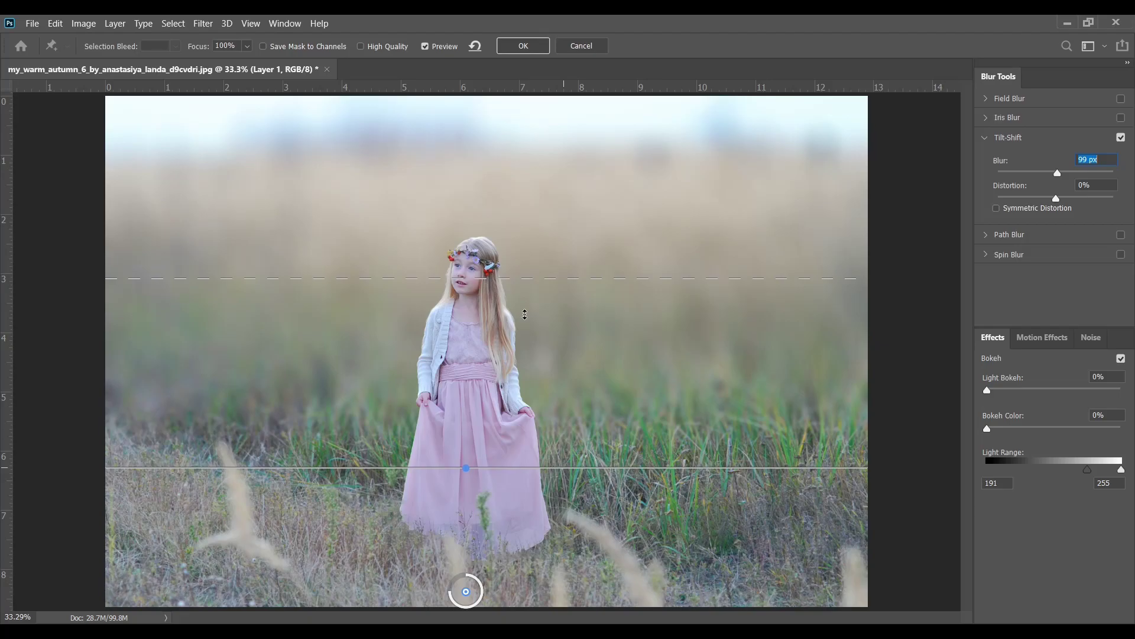
left_click_drag(536, 277, 545, 245)
left_click_drag(536, 469, 539, 464)
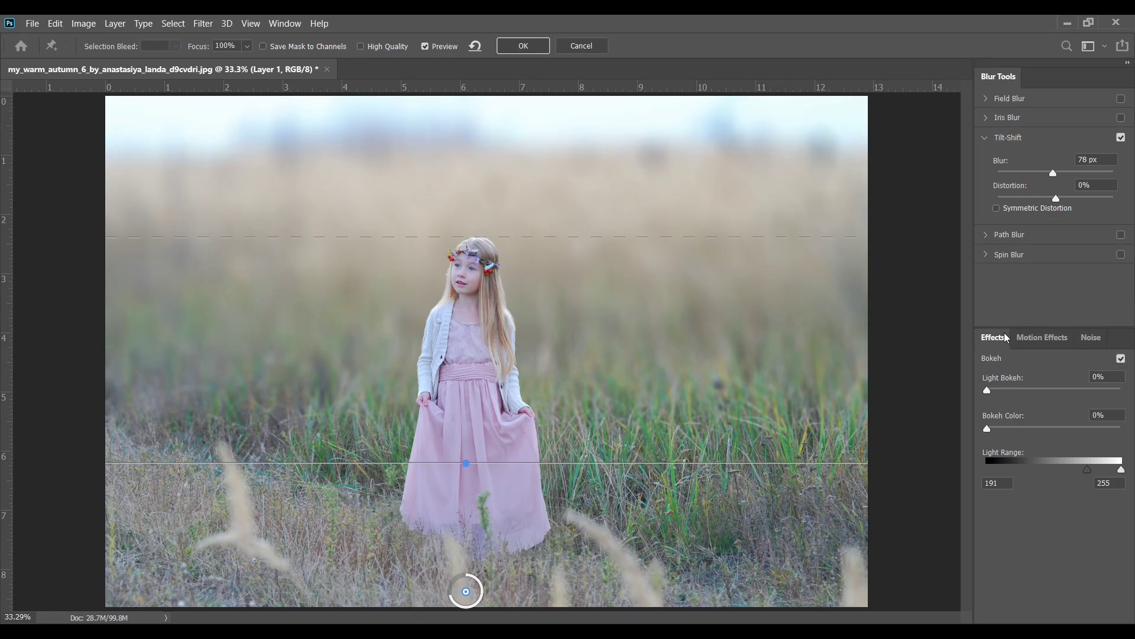
Set the Bokeh effect's Light Bokeh to 33% with a Light Range of 189 to 191
left_click(1121, 359)
mouse_move(1027, 392)
left_mouse_down()
mouse_move(1062, 398)
mouse_move(1042, 398)
left_mouse_up()
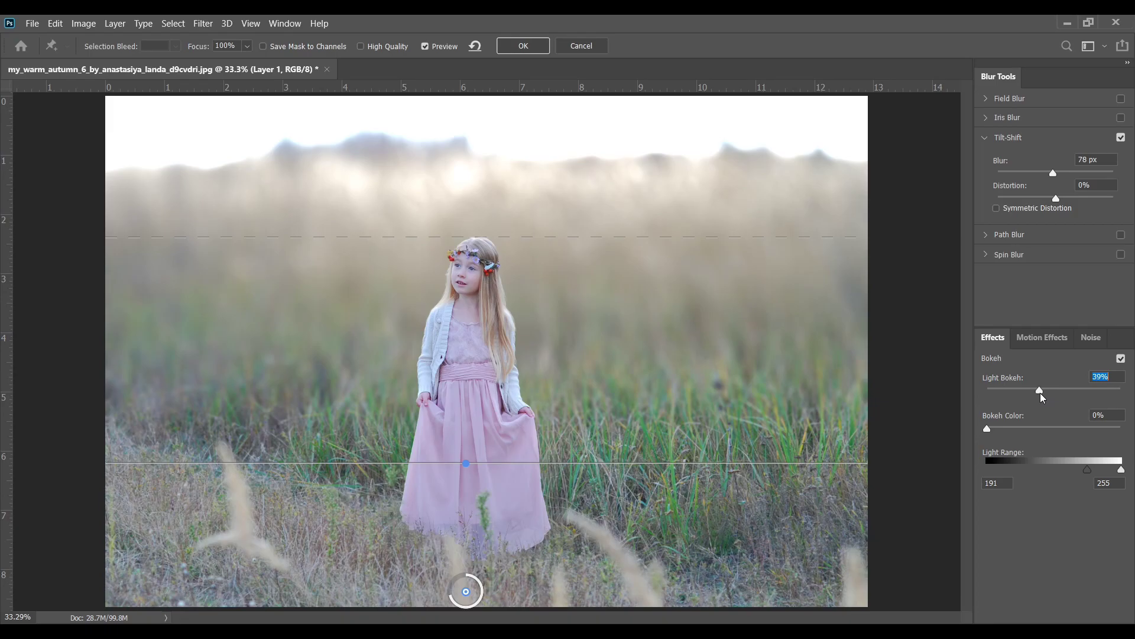
left_click_drag(1121, 471, 1090, 471)
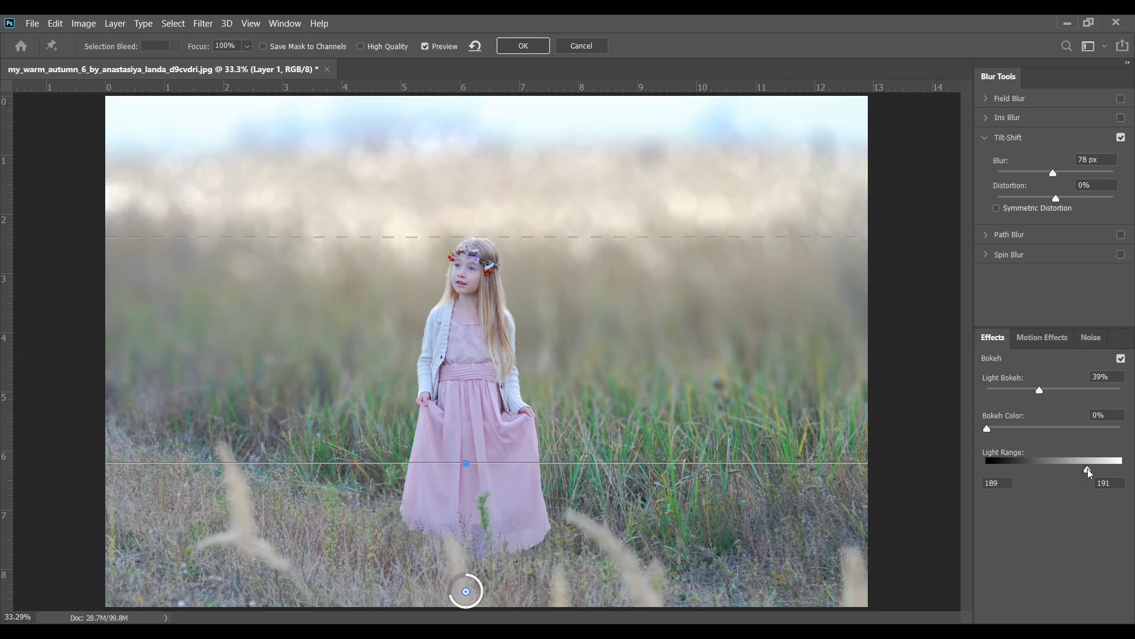
left_click_drag(1039, 390, 1029, 392)
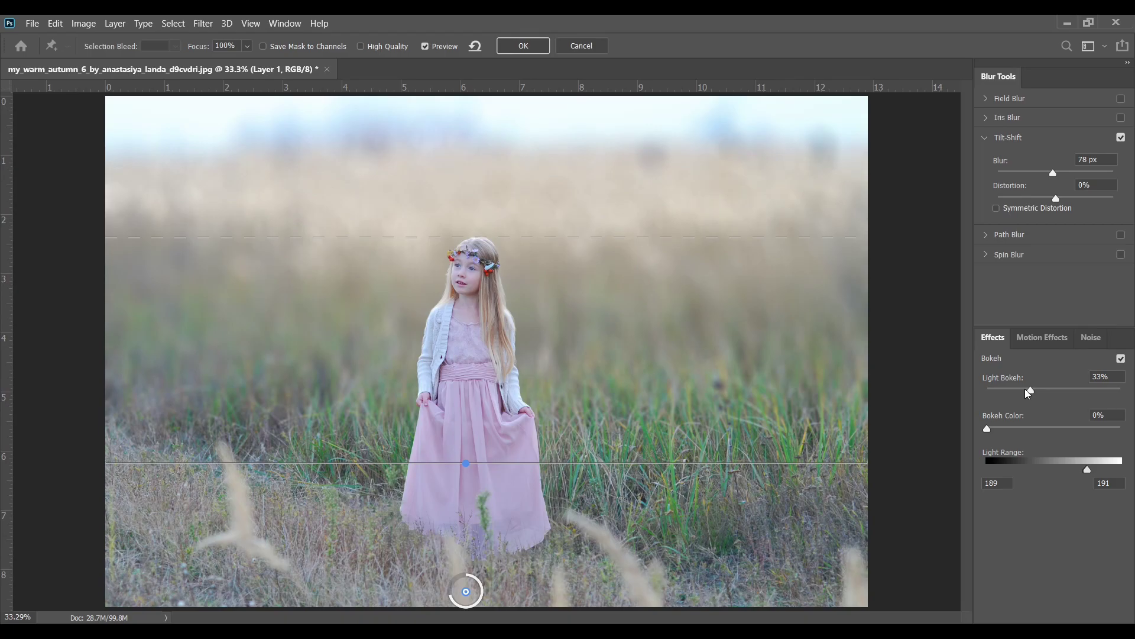
Reduce the Tilt-Shift blur to 57 px and shift the bokeh Light Range to 197–199
left_click_drag(1088, 471, 1092, 470)
left_click_drag(1086, 470, 1083, 471)
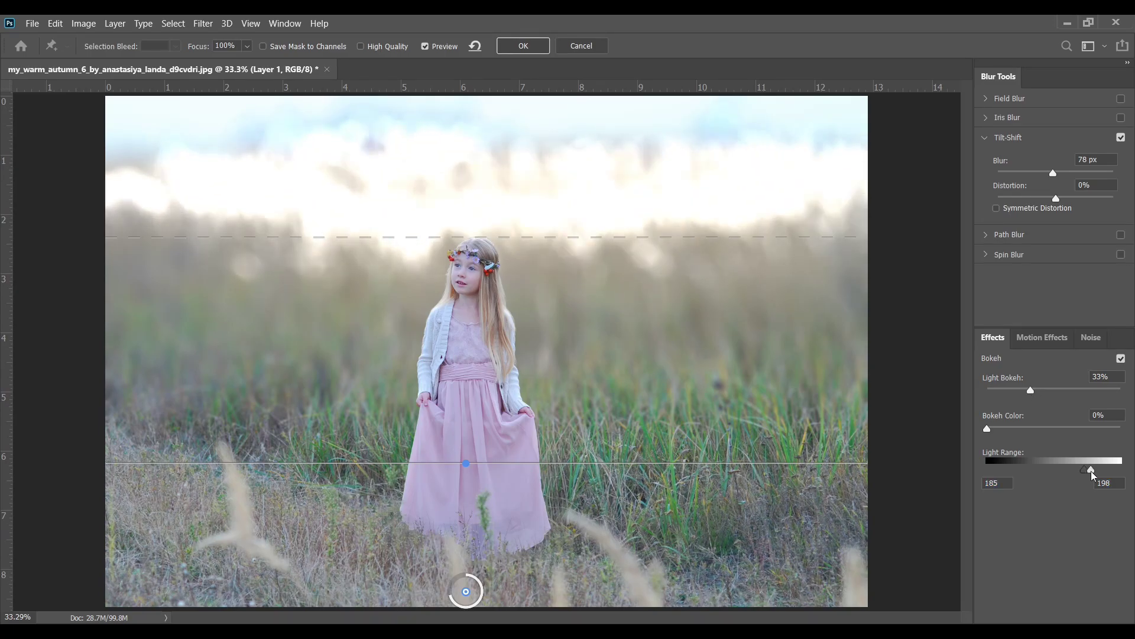
left_click_drag(1092, 471, 1086, 471)
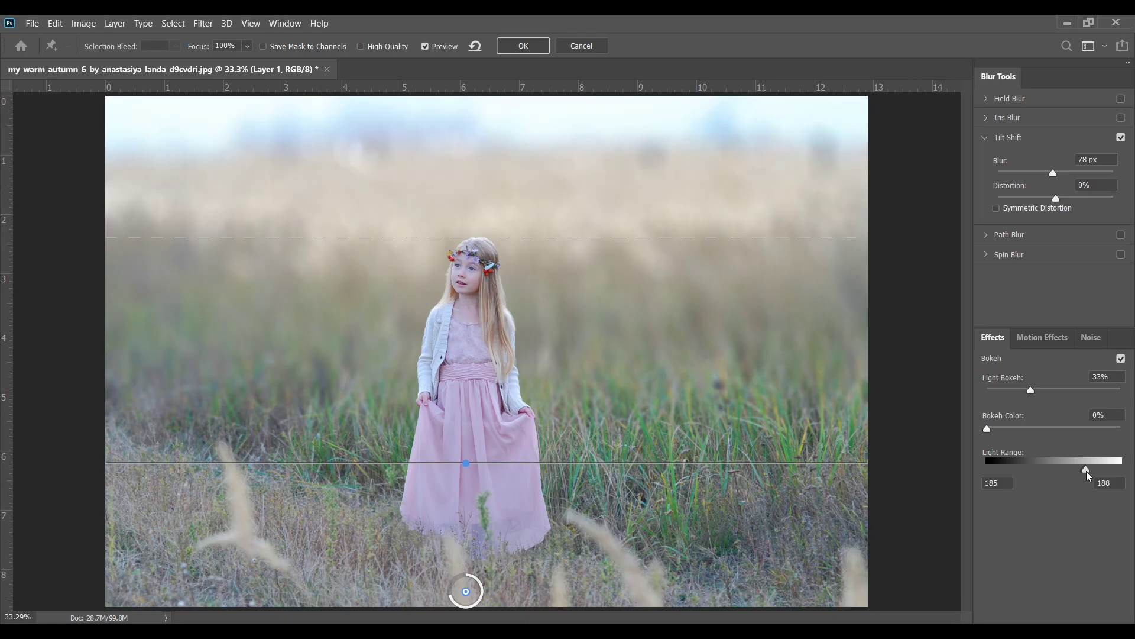
left_click_drag(1052, 173, 1047, 173)
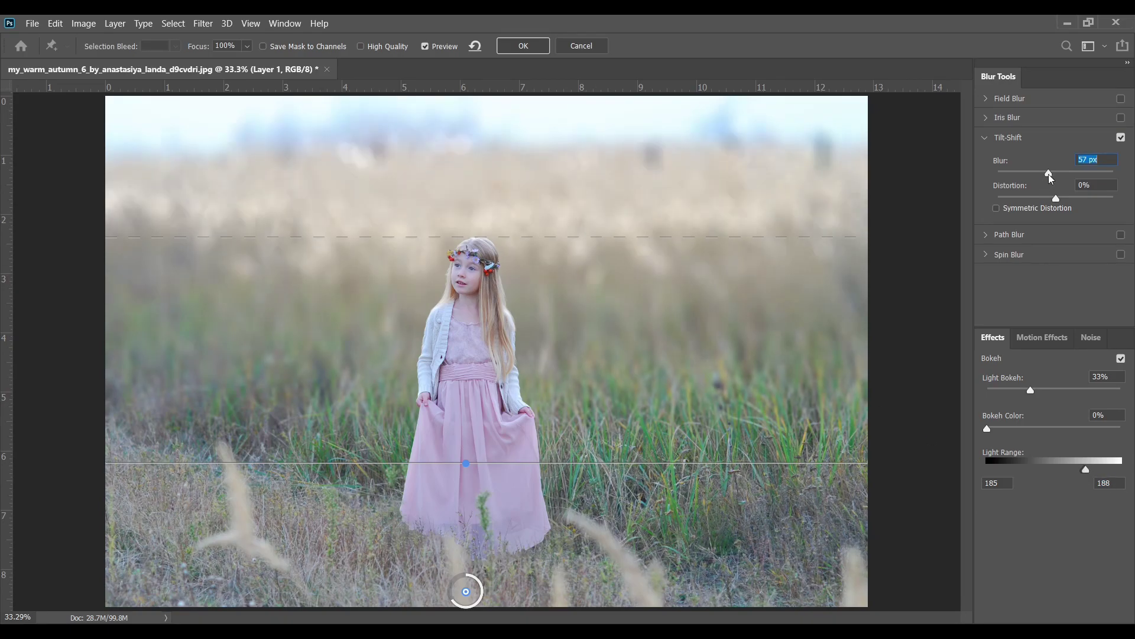
left_click_drag(1085, 469, 1091, 470)
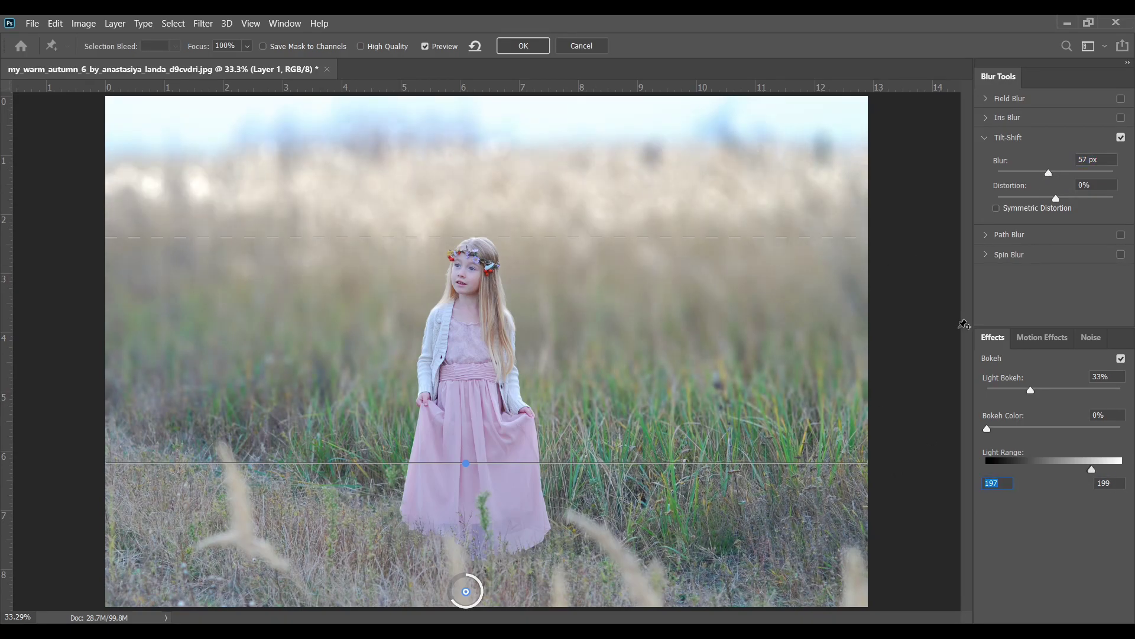
Set Light Bokeh to 30% with a Light Range of 196 to 199 and apply the blur to Layer 1
left_click_drag(1031, 390, 1026, 389)
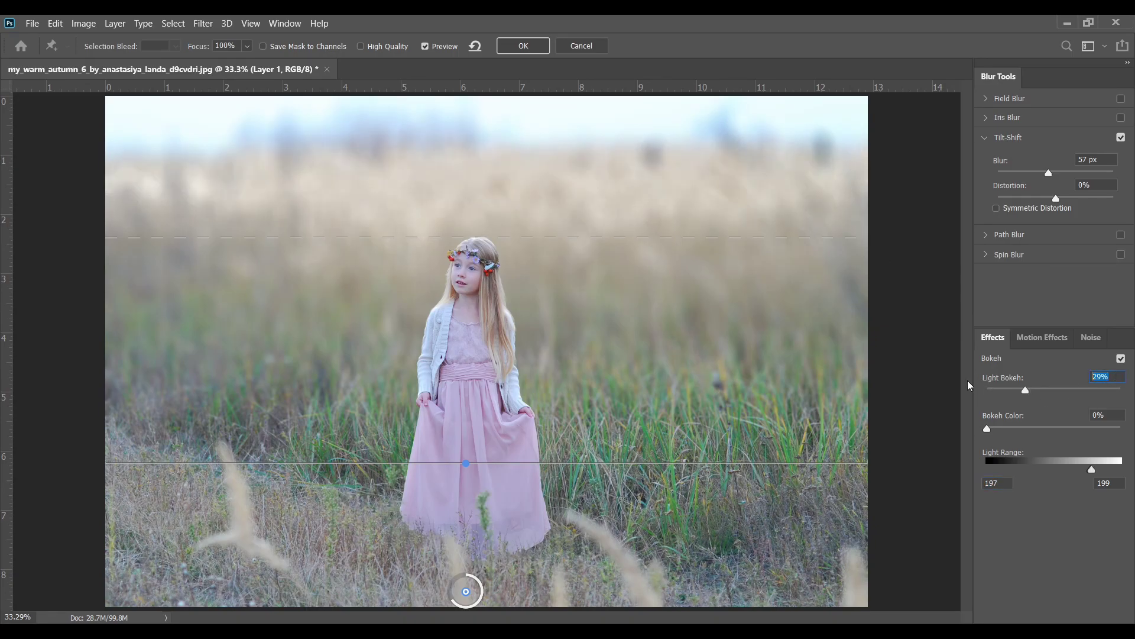
type("30")
key("Tab")
key("Tab")
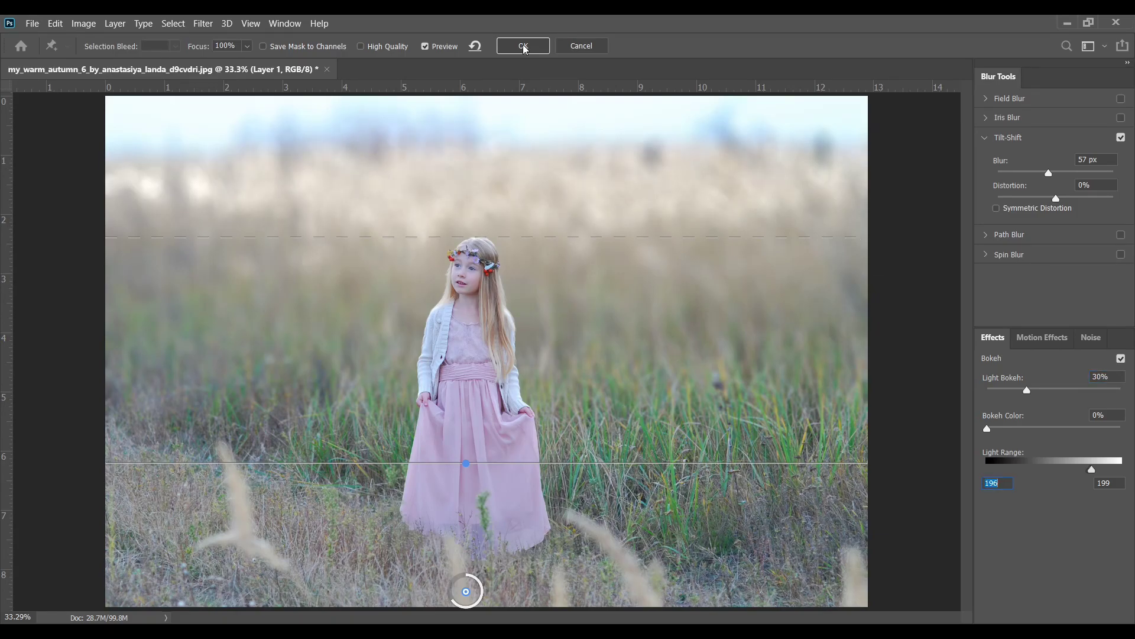
left_click(524, 47)
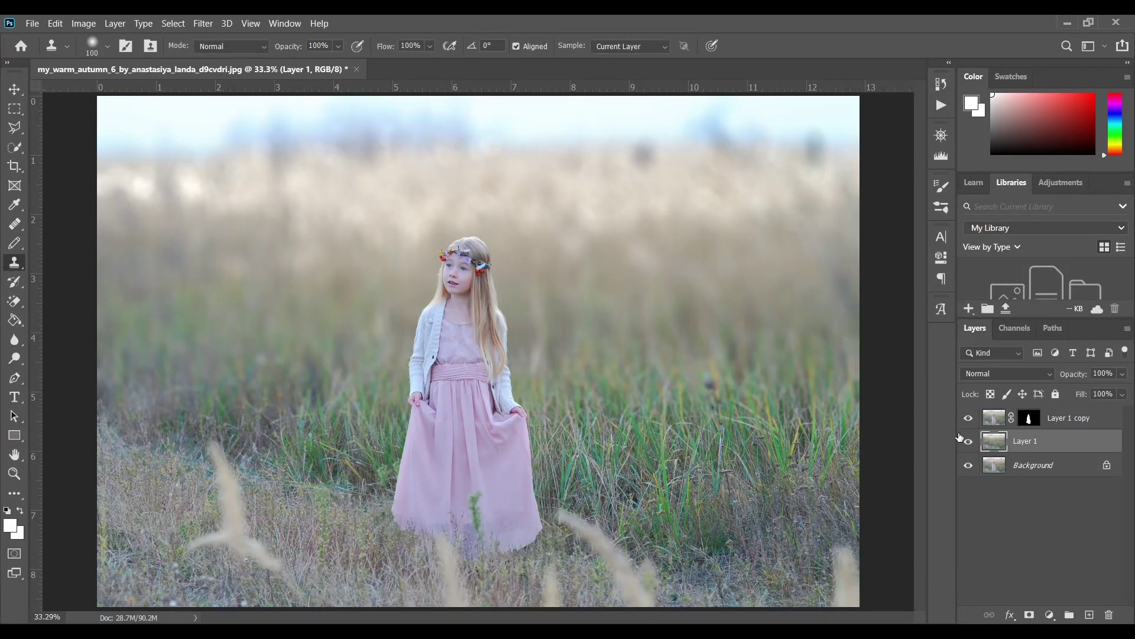
Compare the photo with and without the blurred Layer 1 by hiding and showing that layer
left_click(968, 441)
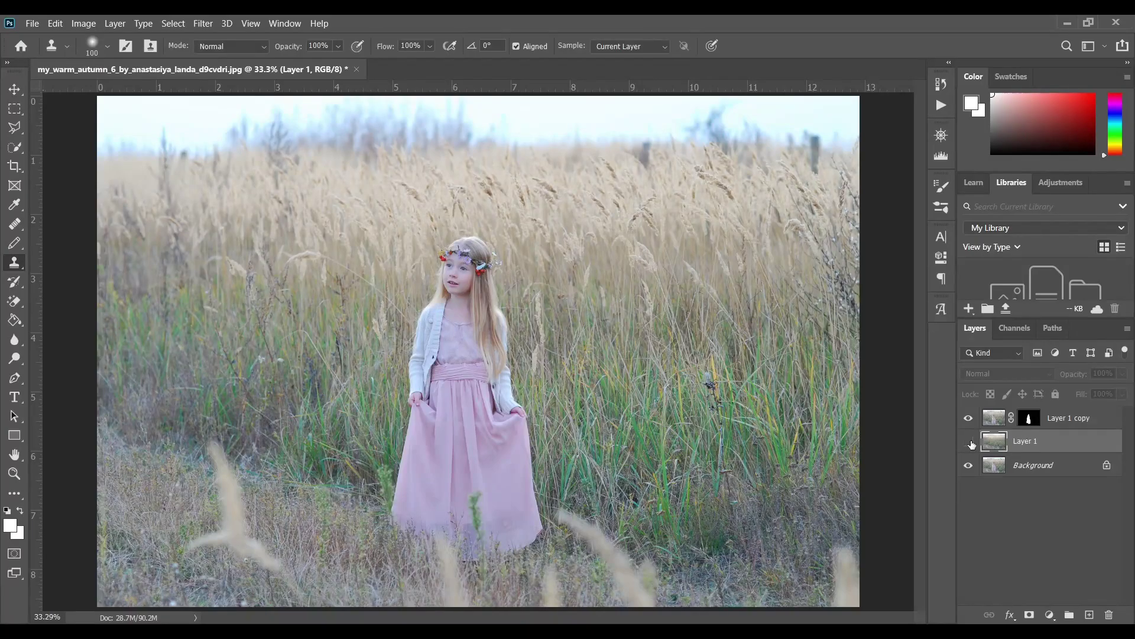
left_click(970, 443)
left_click(970, 442)
left_click(970, 443)
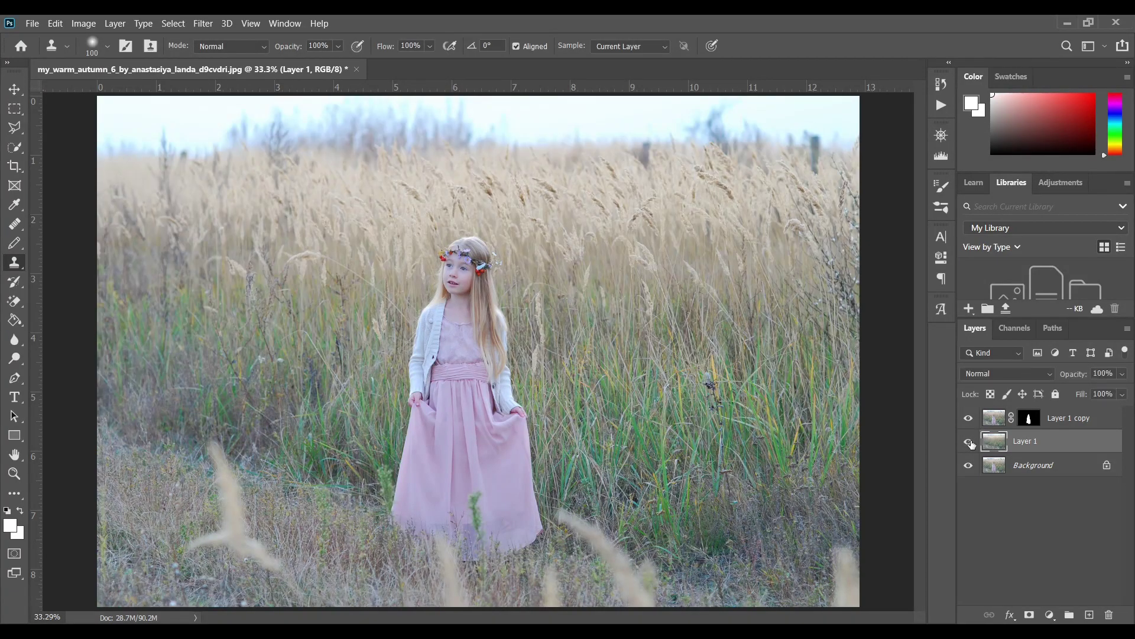
left_click(970, 443)
left_click(970, 442)
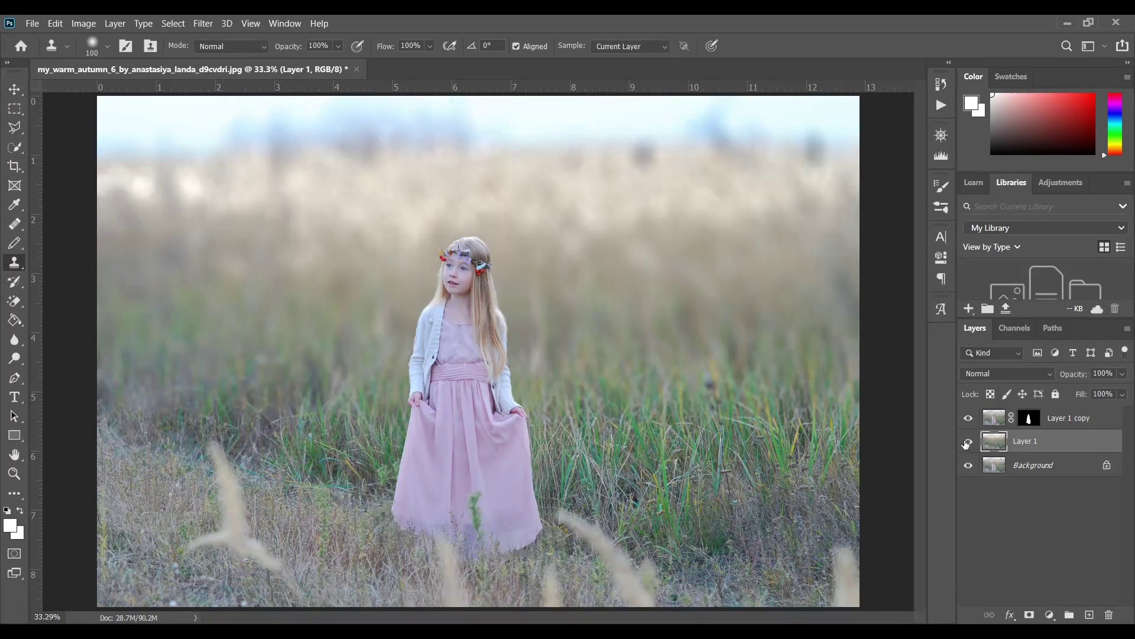
Stamp all visible layers into a new layer above Layer 1 copy and convert it to a Smart Object
left_click(1068, 420)
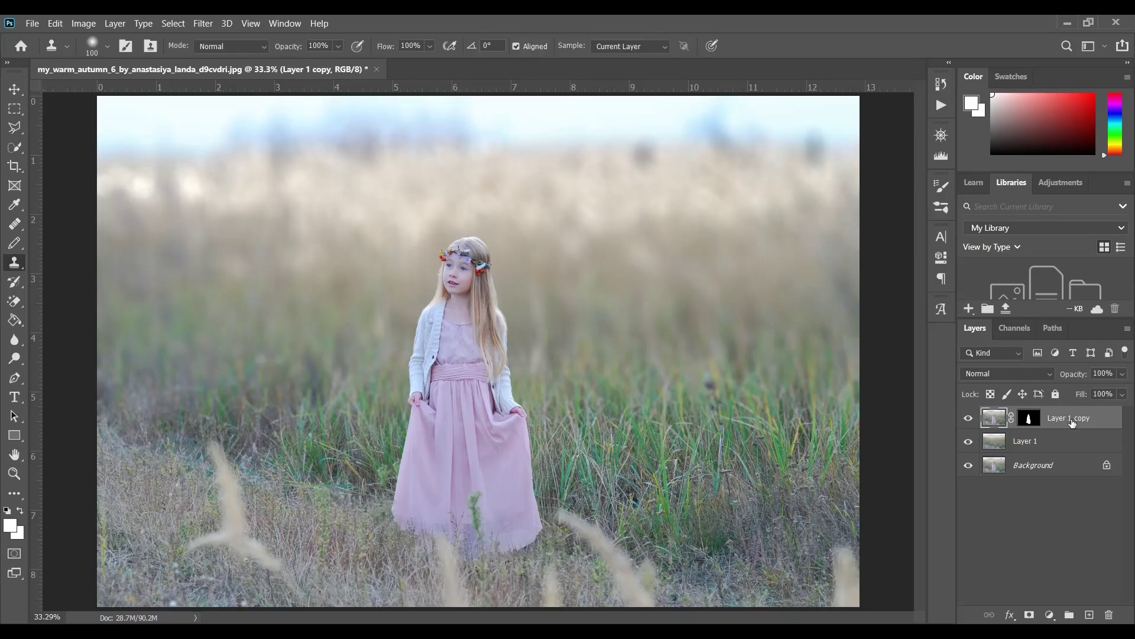
key("ctrl+shift+alt+e")
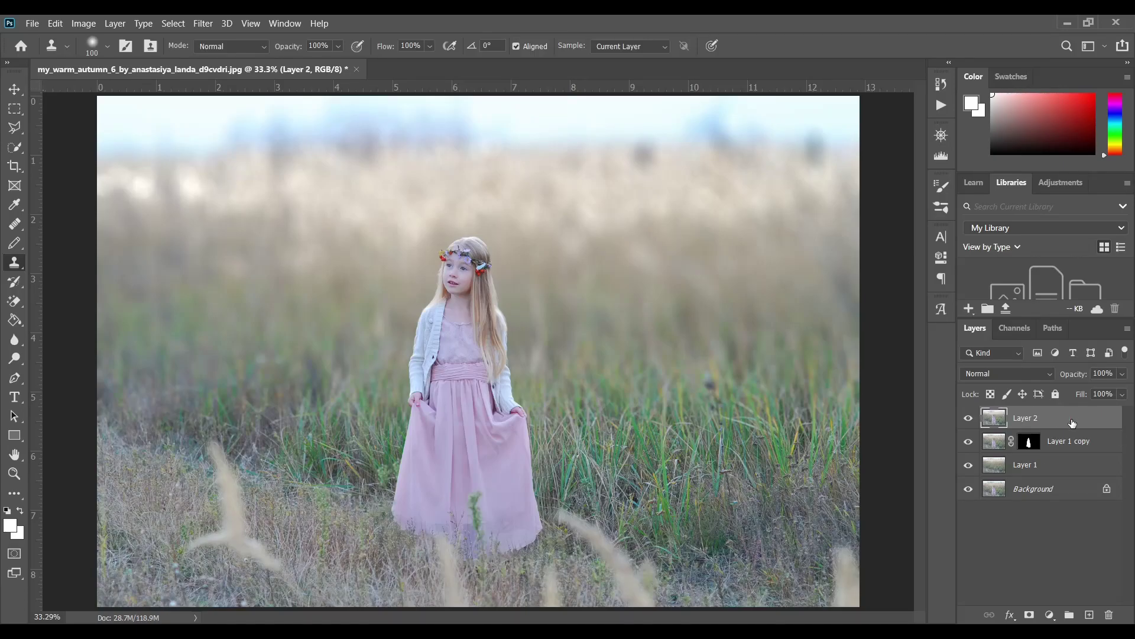
right_click(1074, 418)
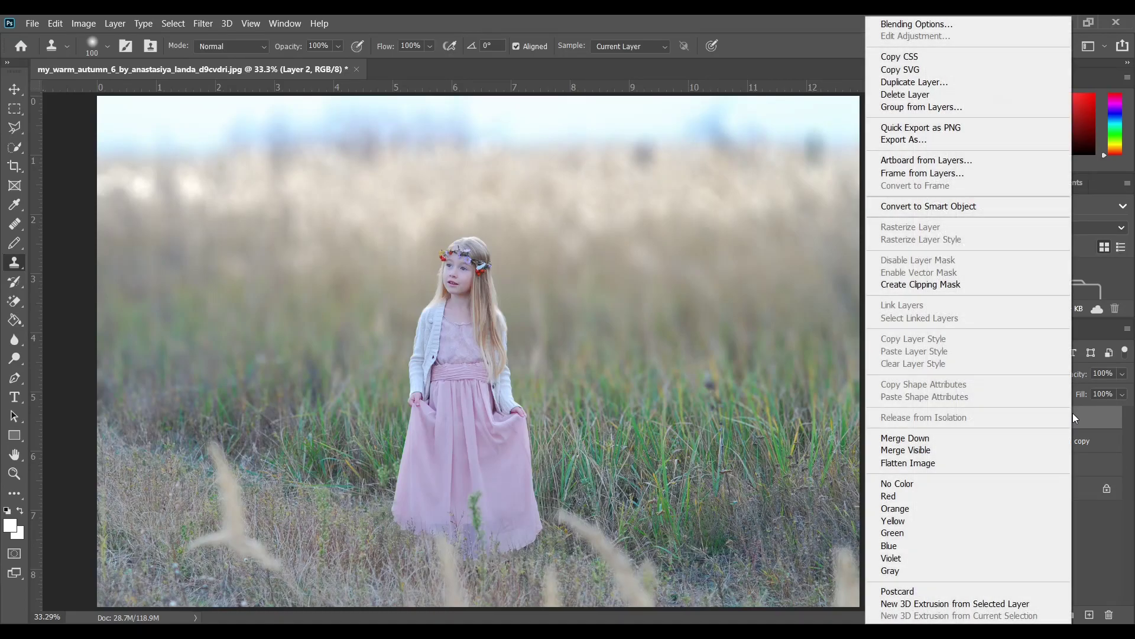
left_click(928, 206)
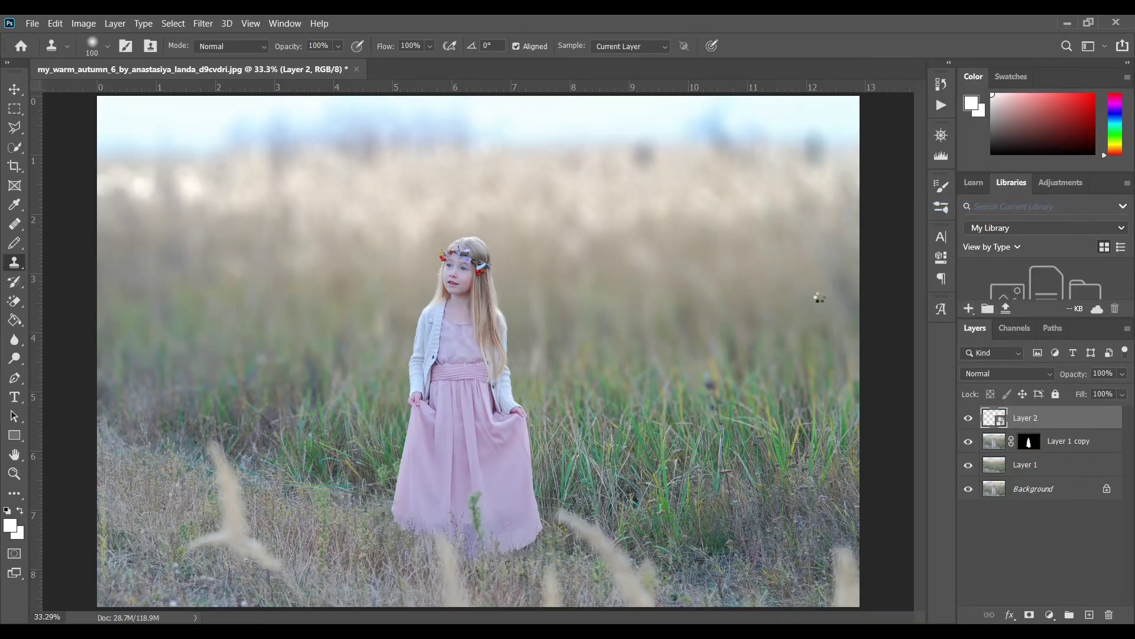
Start the Camera Raw Filter on Layer 2 and set Temperature to +13 and Tint to -9
left_click(203, 23)
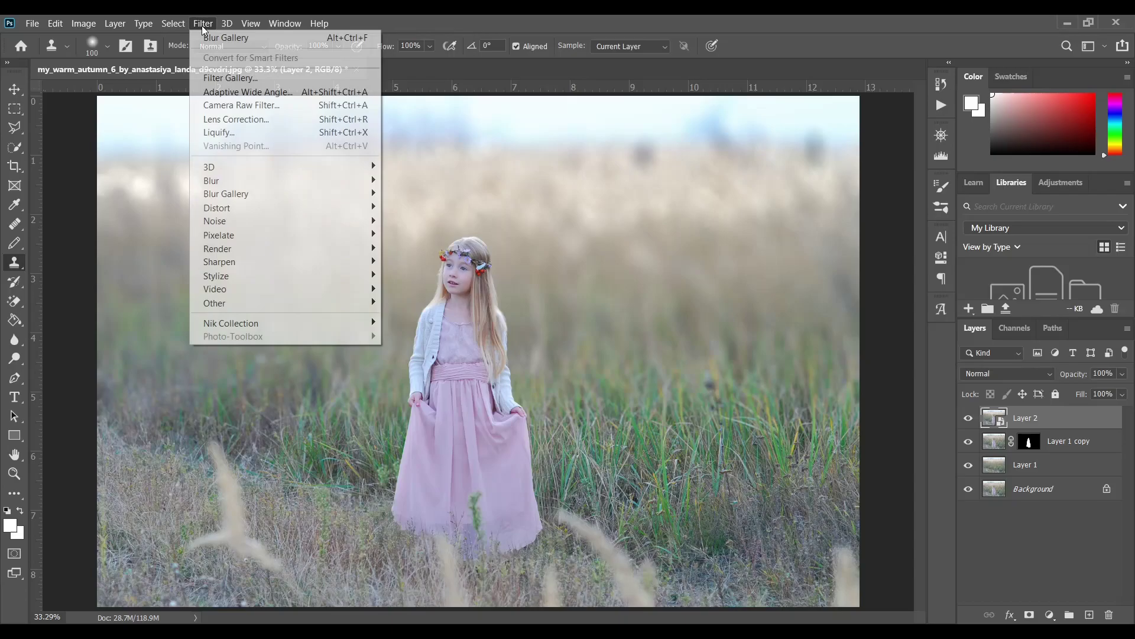
left_click(260, 105)
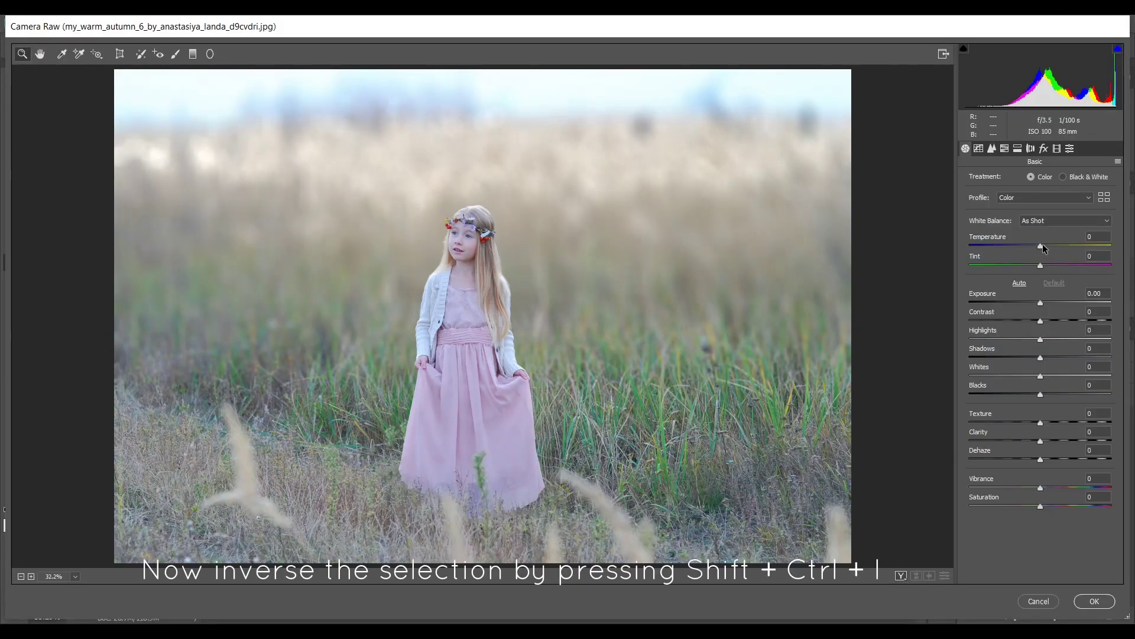
left_click_drag(1041, 245, 1053, 246)
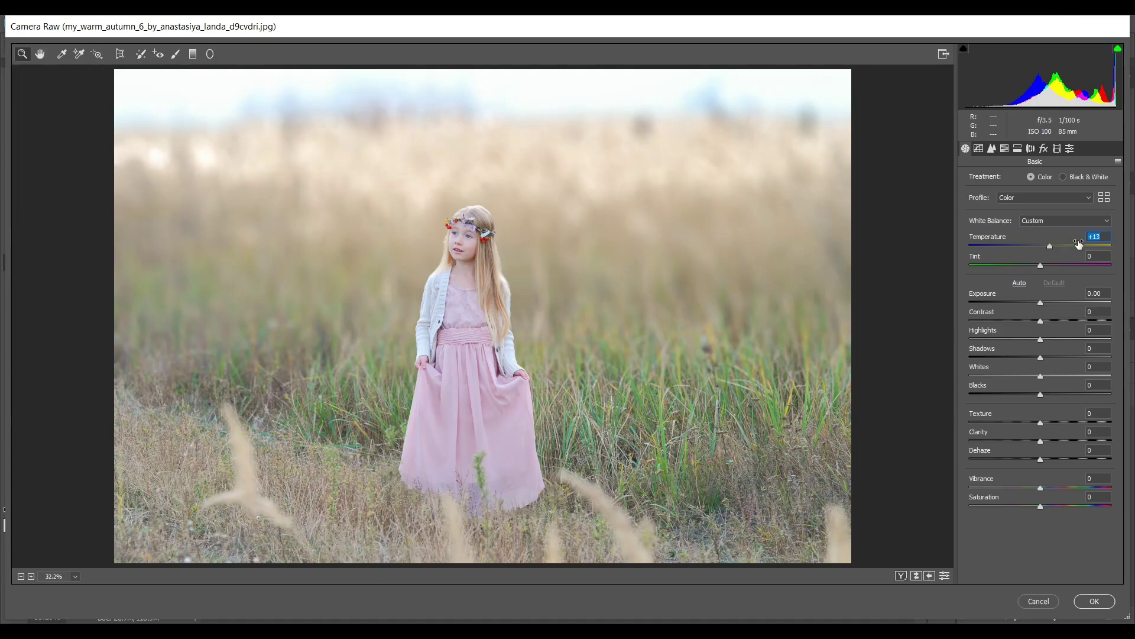
left_click_drag(1035, 265, 1028, 263)
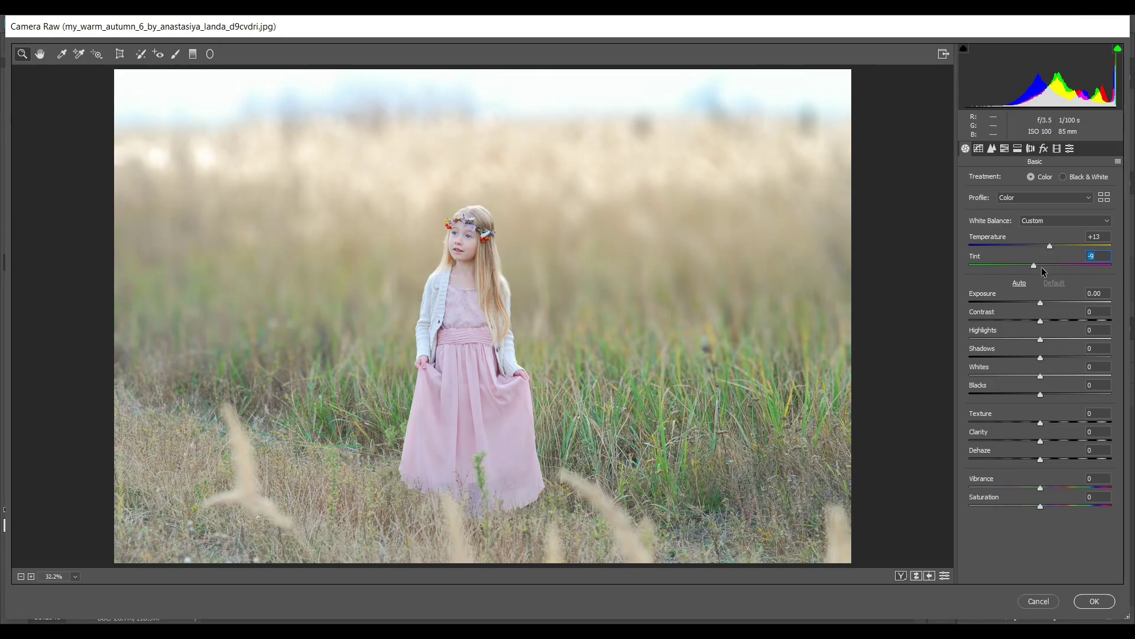
Set the Camera Raw Exposure to -0.20, Contrast to +50 and Highlights to -62
left_click_drag(1042, 305, 1037, 304)
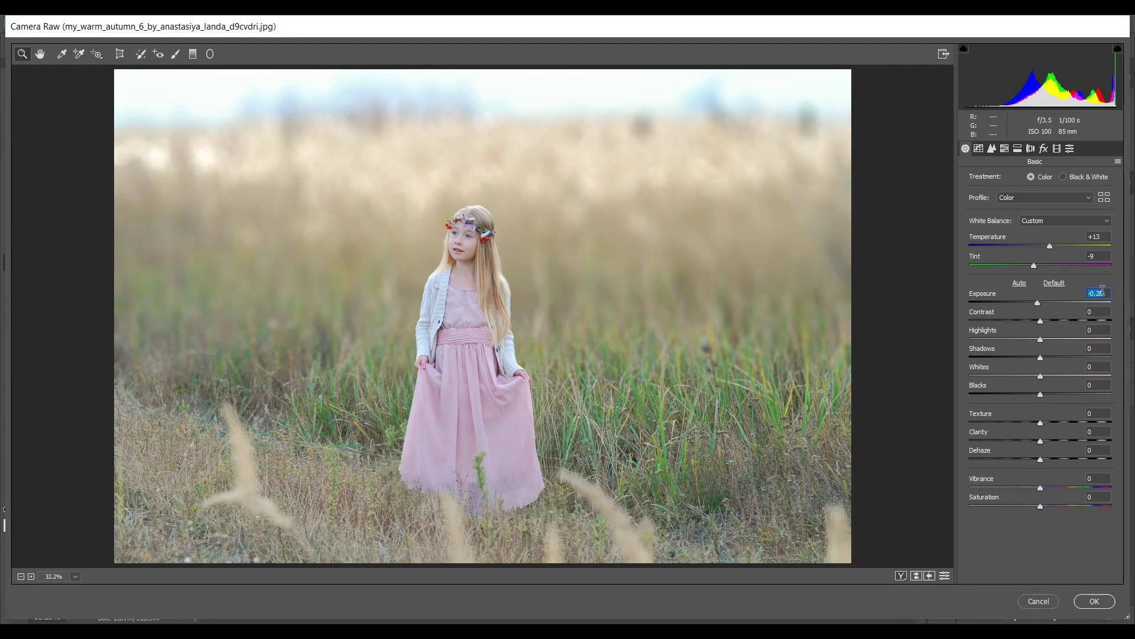
left_click(1062, 320)
left_click_drag(1063, 321, 1076, 321)
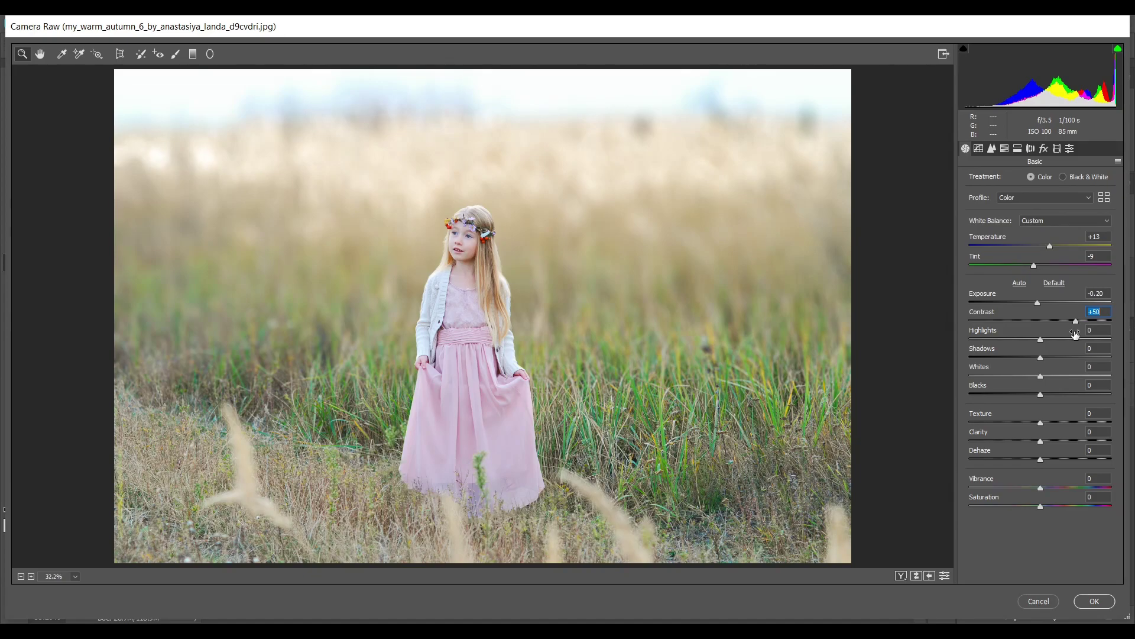
left_click(1000, 340)
left_click_drag(999, 338, 996, 338)
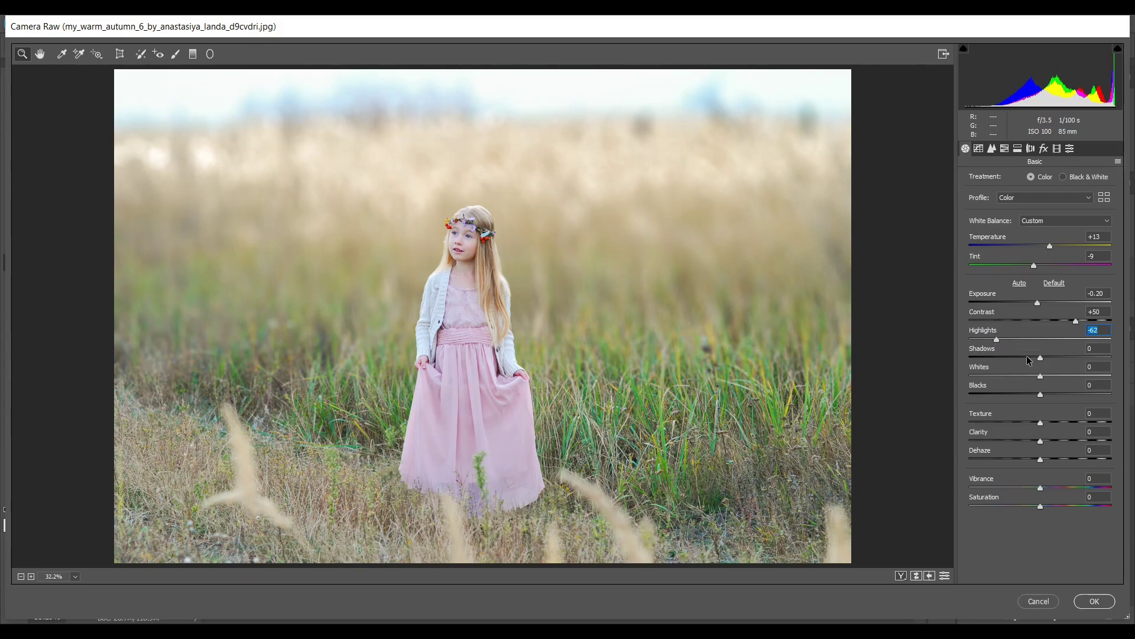
Set the Camera Raw Shadows to +33, Whites to -10 and Blacks to -34
left_click(1065, 377)
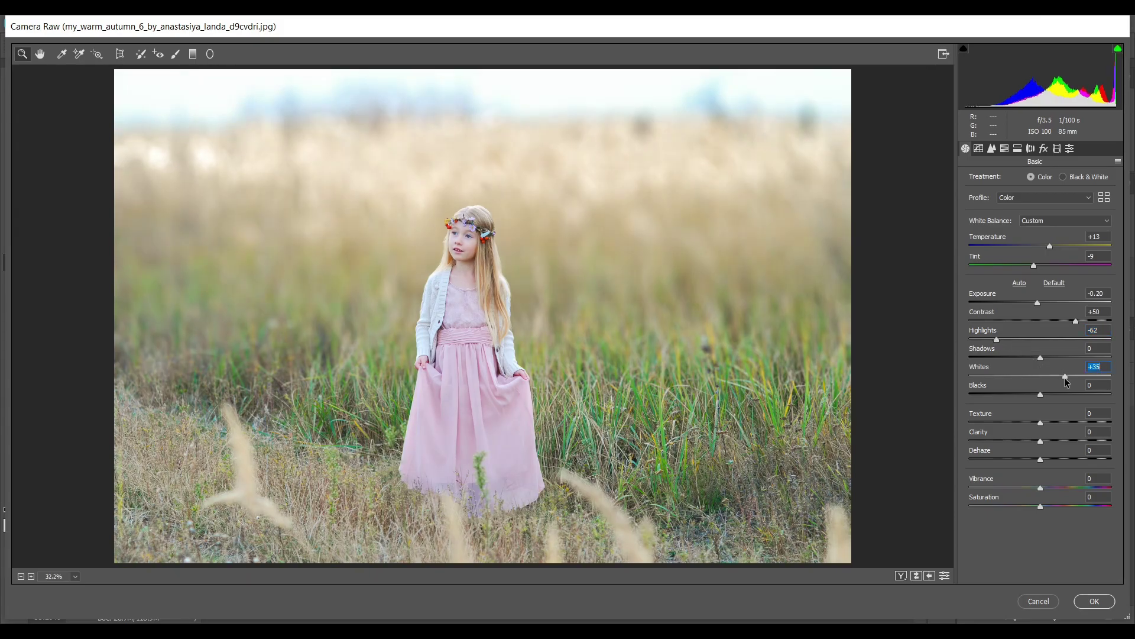
double_click(1065, 377)
left_click(1063, 358)
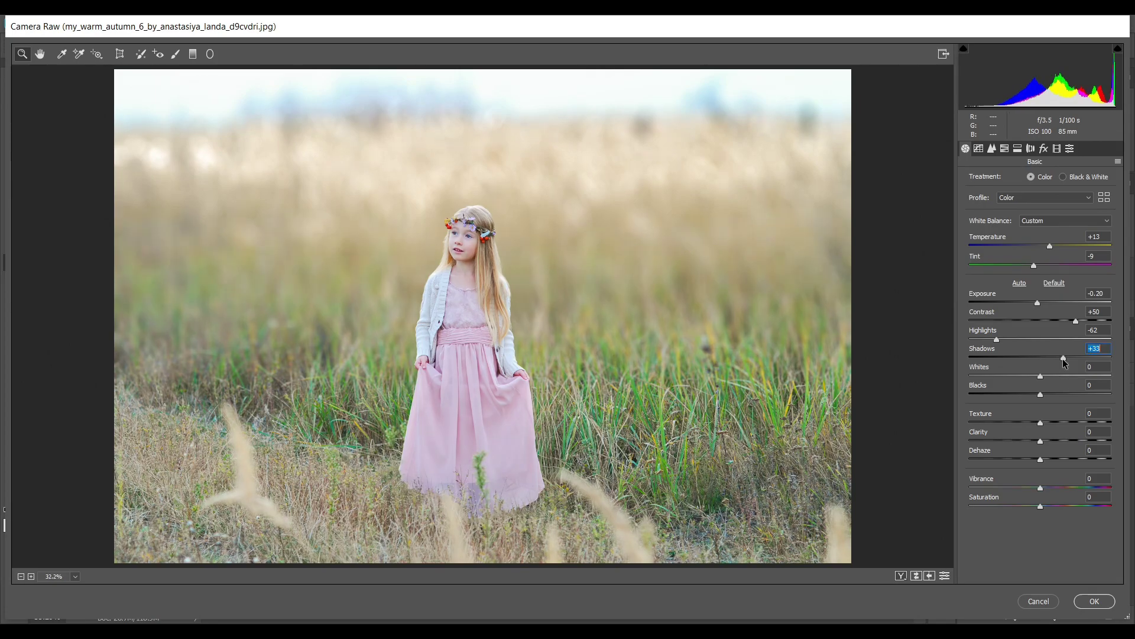
left_click_drag(1068, 361, 1066, 360)
left_click_drag(1039, 377, 1016, 396)
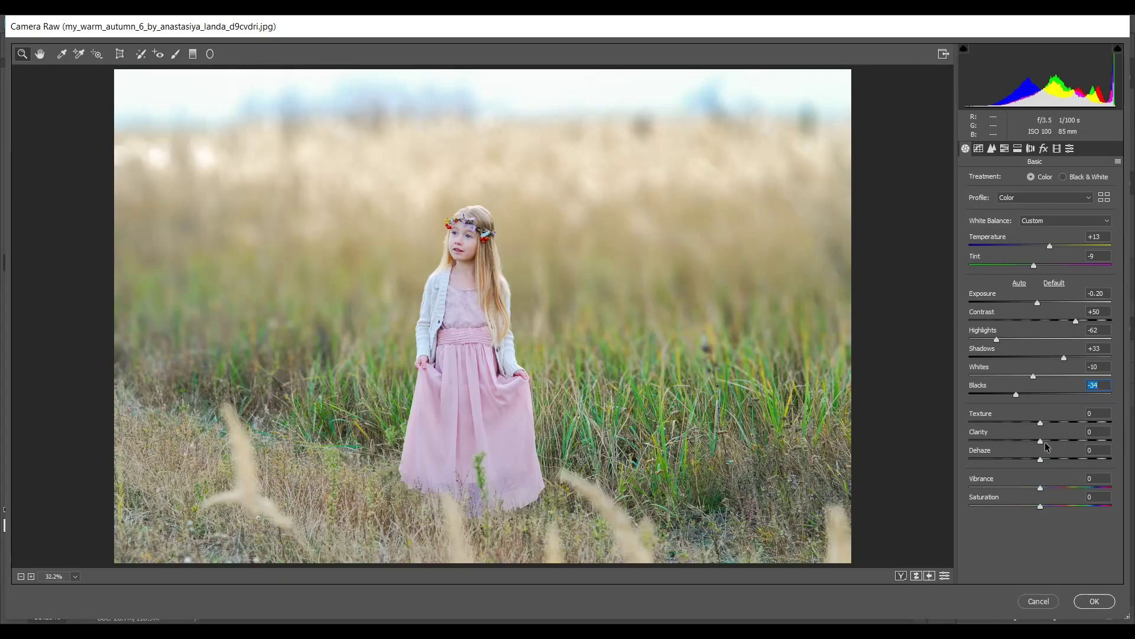
Set Clarity to +21 and shape the RGB point curve with the black point at output 34 and a point at input 66, output 60
left_click_drag(1042, 441, 1052, 438)
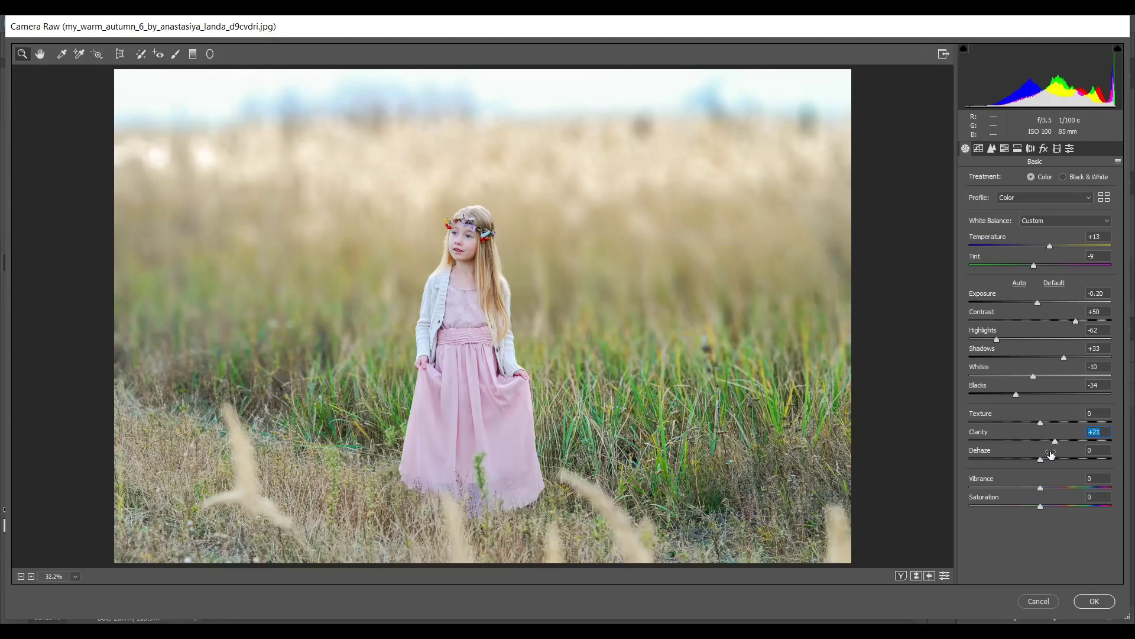
left_click(979, 149)
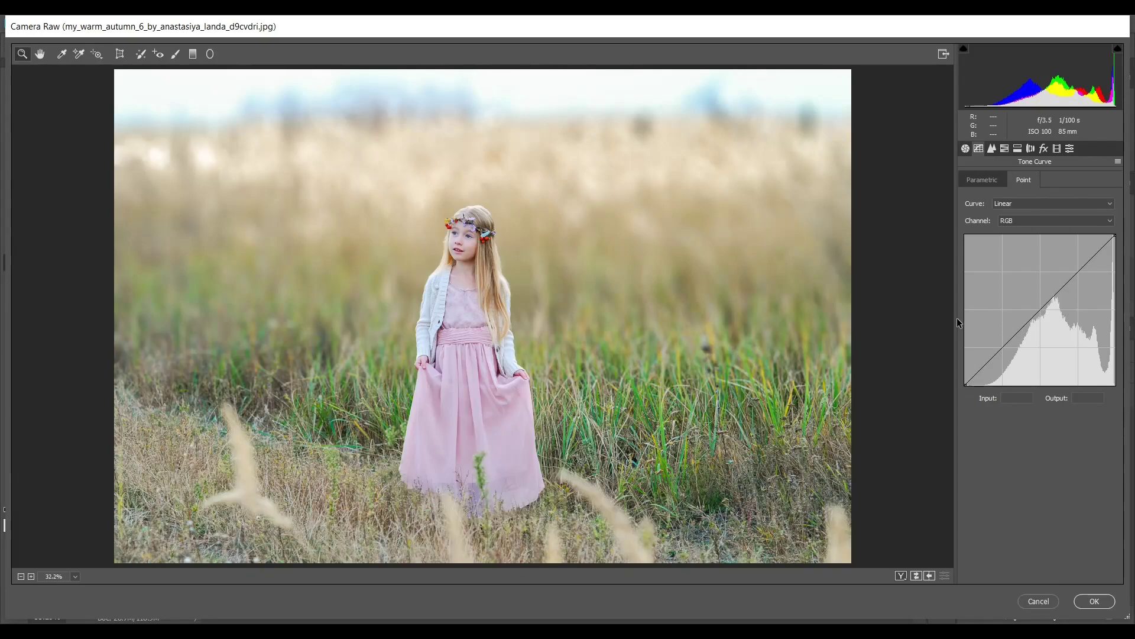
left_click(1002, 347)
left_click_drag(966, 385, 959, 364)
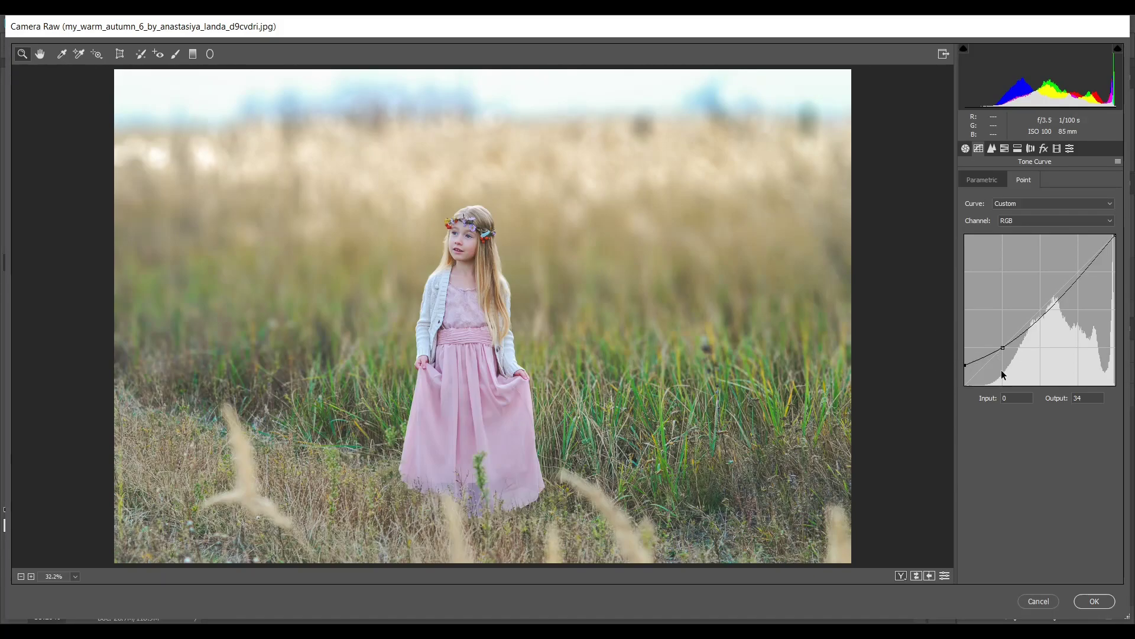
left_click(1003, 348)
key("Right")
key("Down")
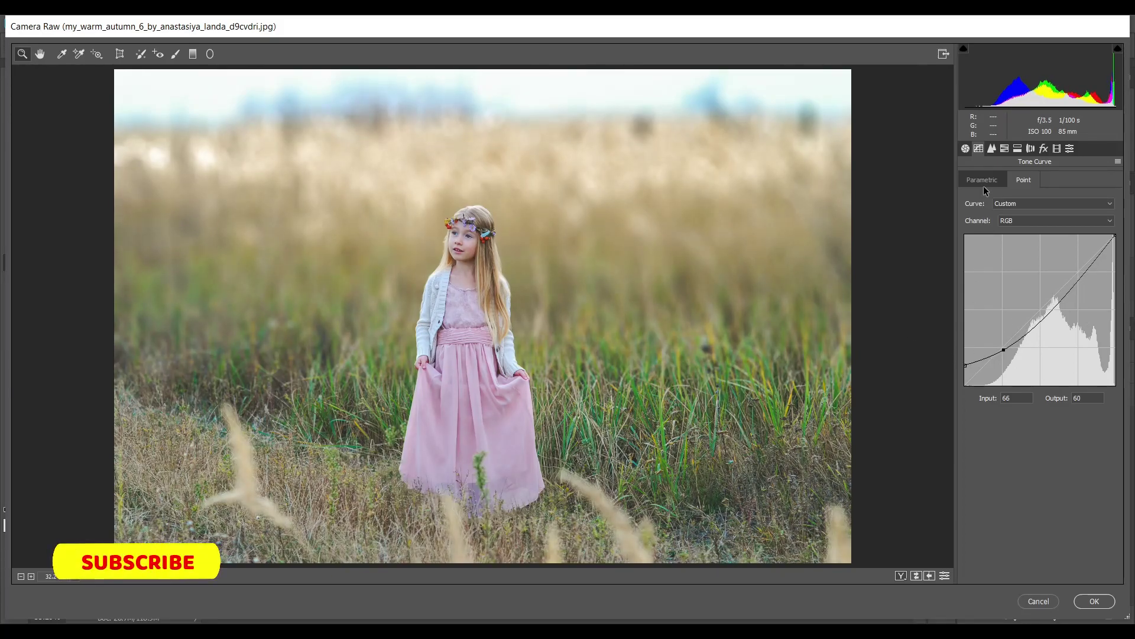
Set the Sharpening Amount to 20, Luminance noise reduction to 10 and Color noise reduction to 16
left_click(992, 149)
left_click_drag(984, 198, 986, 196)
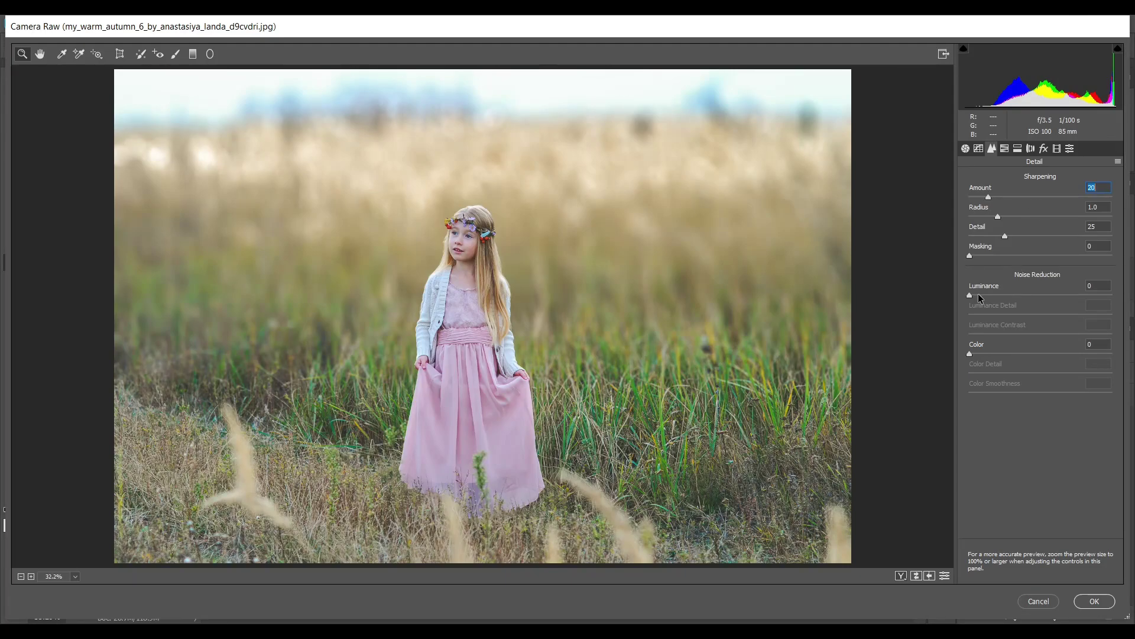
left_click_drag(985, 295, 985, 294)
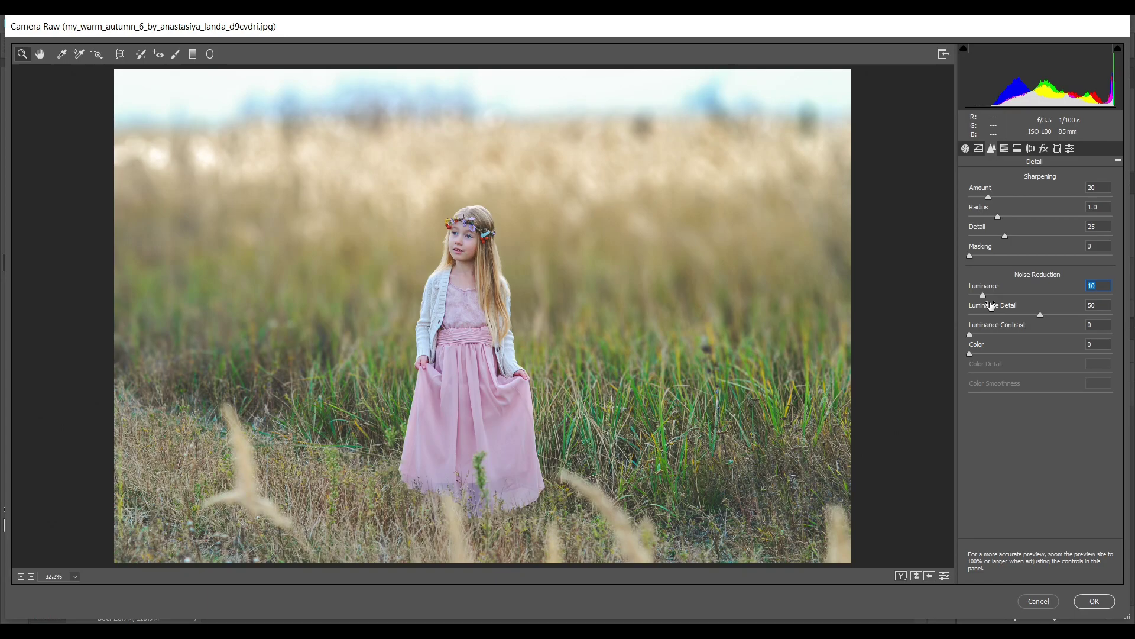
left_click_drag(982, 354, 991, 354)
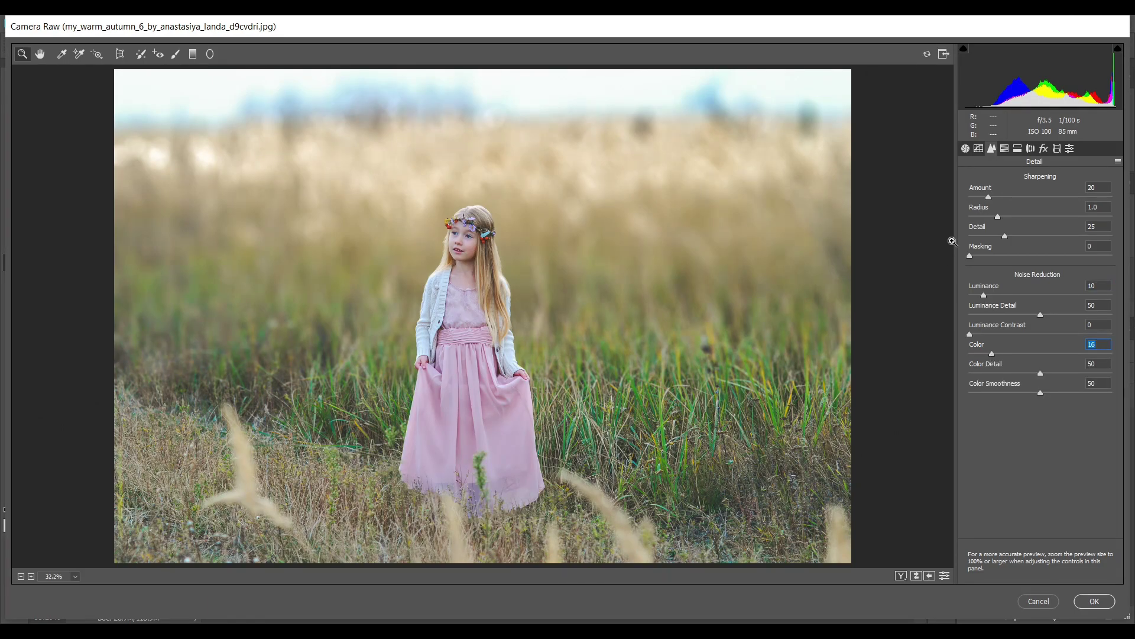
Set the HSL Hue of Yellows to -58 and Greens to -93, and shift the Blues hue slightly toward aqua
left_click(1005, 149)
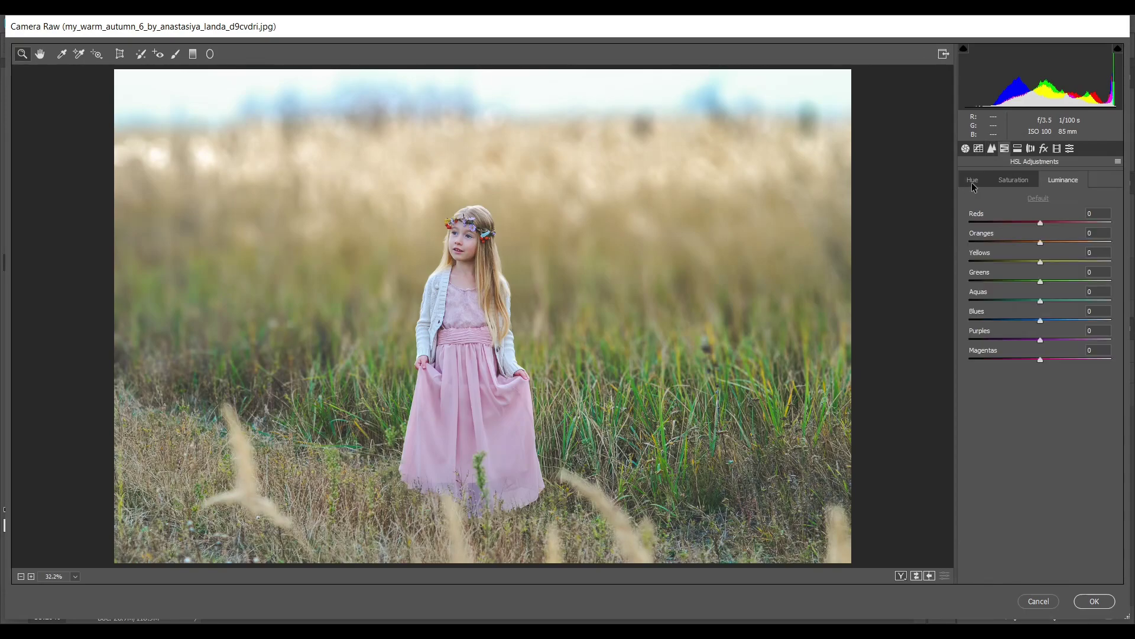
left_click(974, 184)
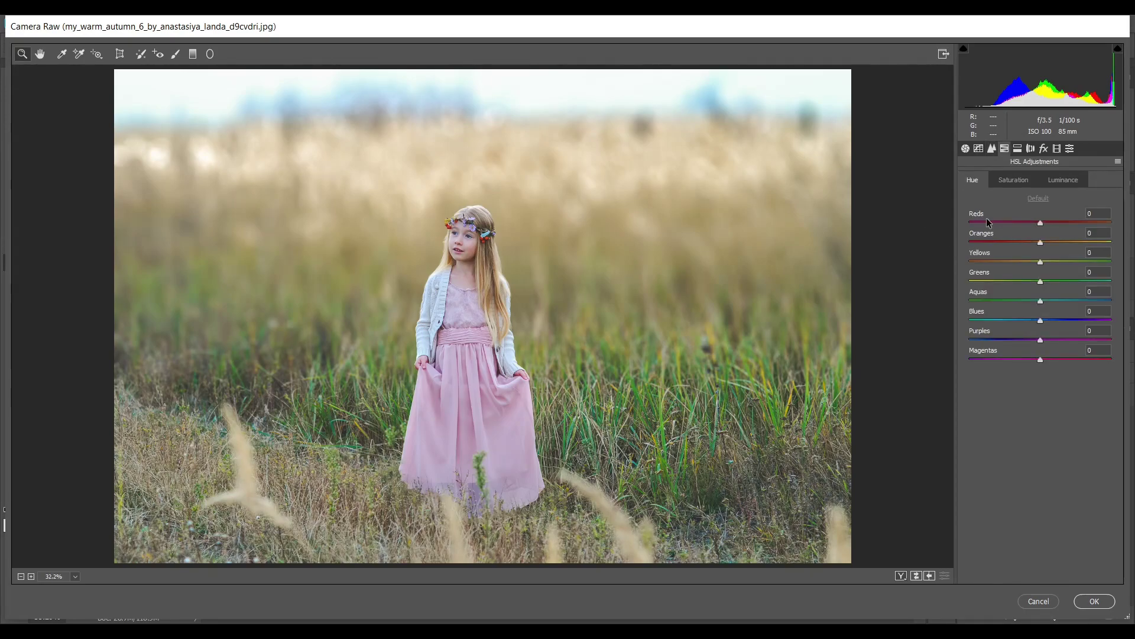
left_click(1008, 262)
left_click_drag(1008, 262, 1001, 261)
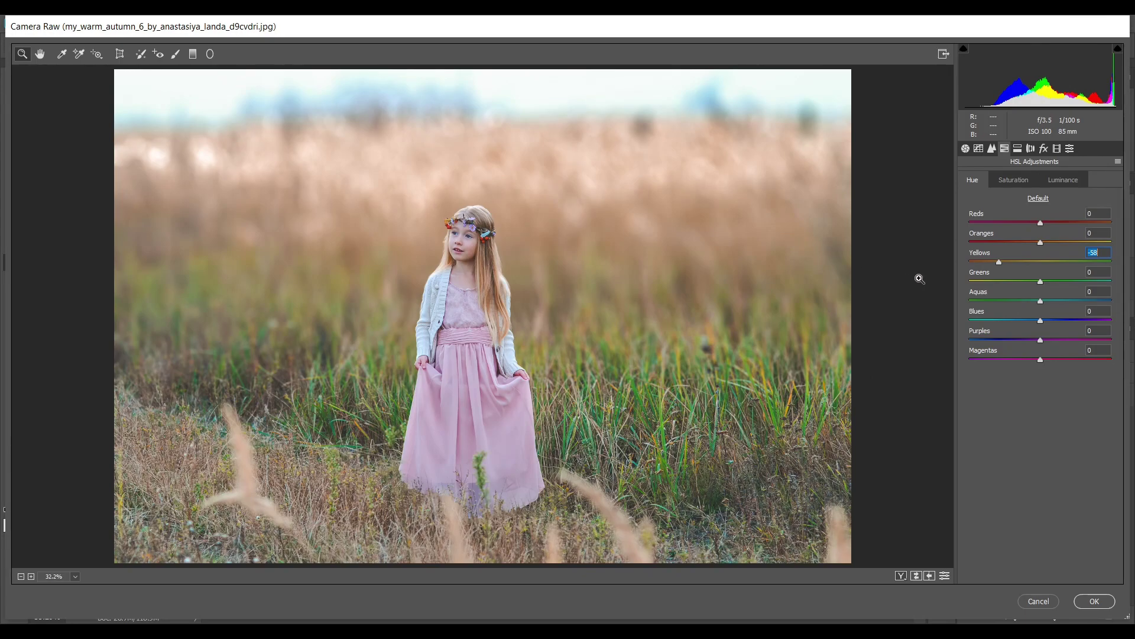
left_click(979, 281)
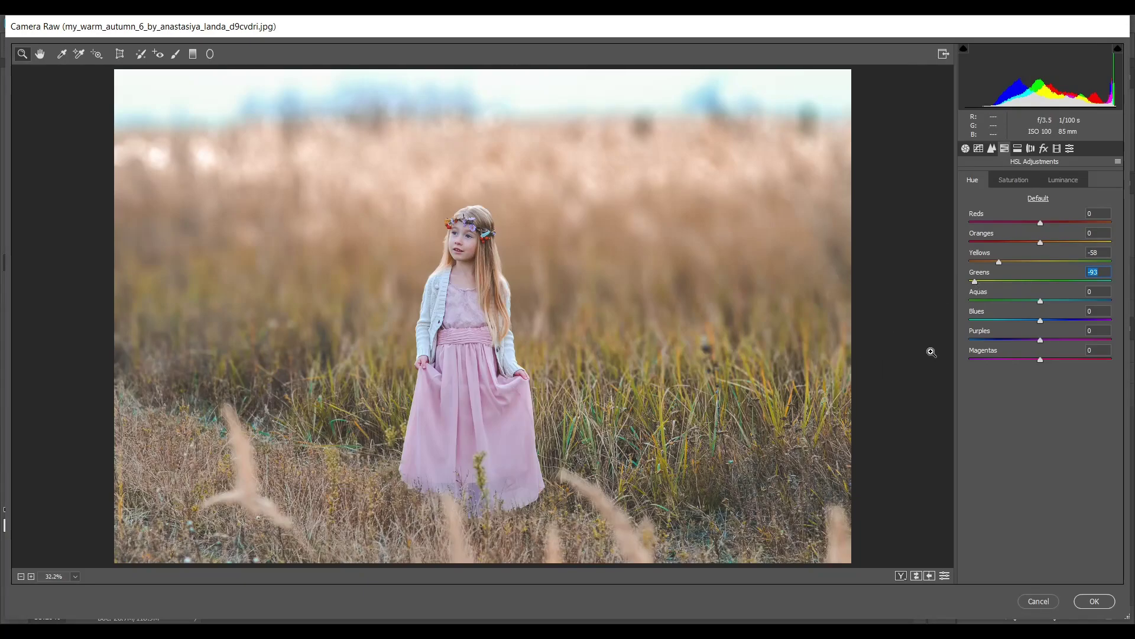
left_click(1020, 320)
Set the HSL Saturation of Oranges to +13, Greens to -42, Aquas to -33 and Blues to -35
left_click(1014, 181)
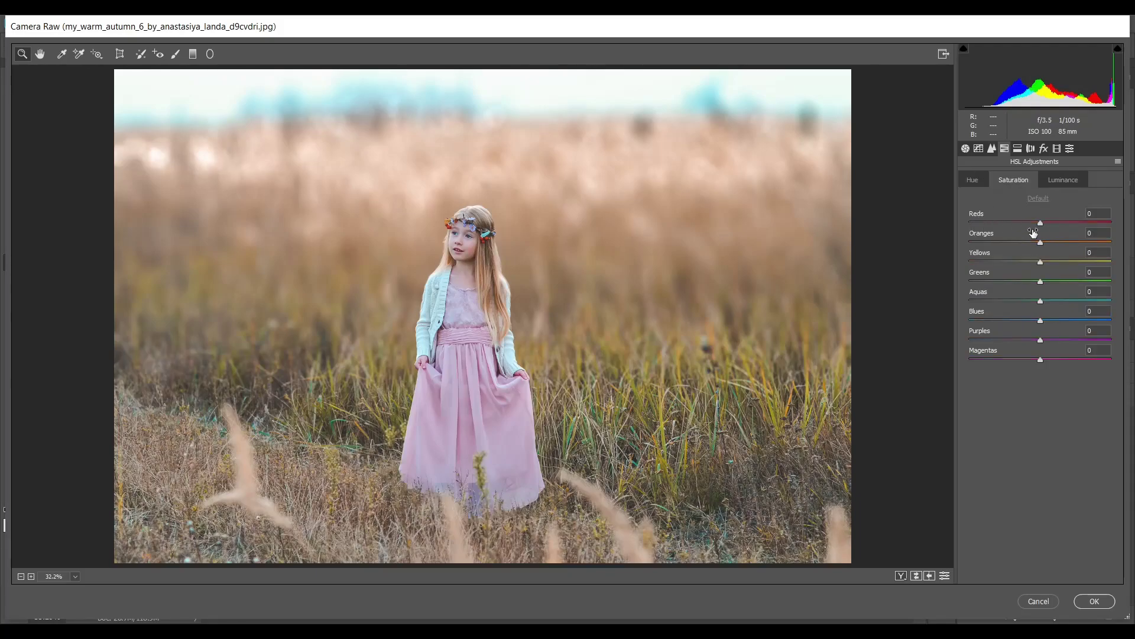
mouse_move(1040, 241)
left_mouse_down()
mouse_move(1059, 242)
mouse_move(1049, 239)
left_mouse_up()
left_click_drag(1018, 283, 1008, 278)
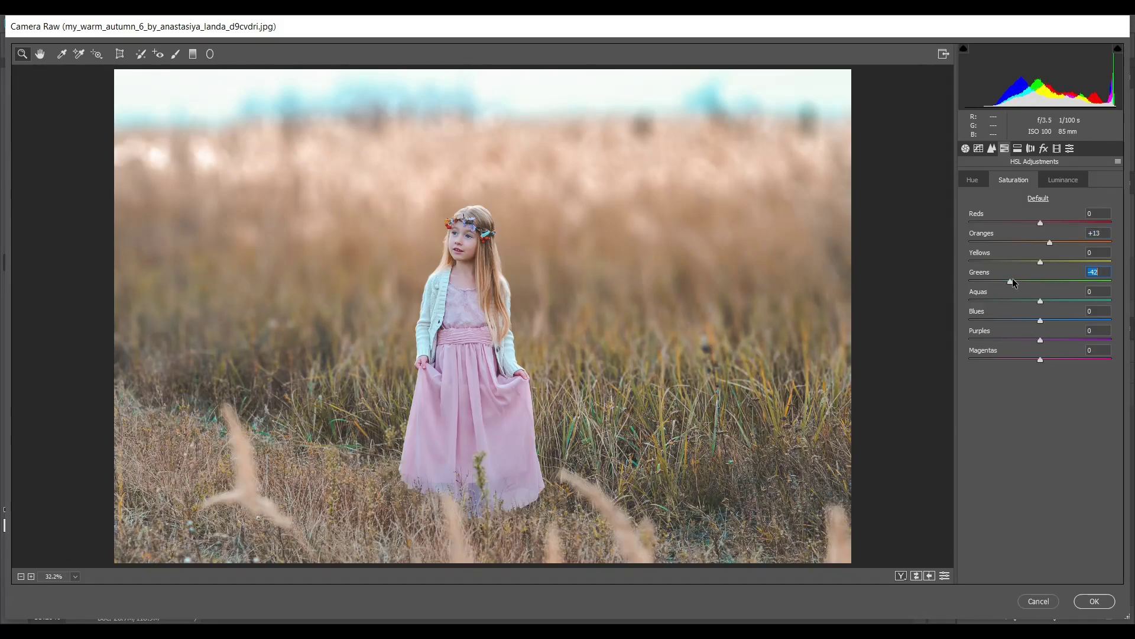
left_click_drag(1031, 304, 1026, 304)
key("Down")
key("Down")
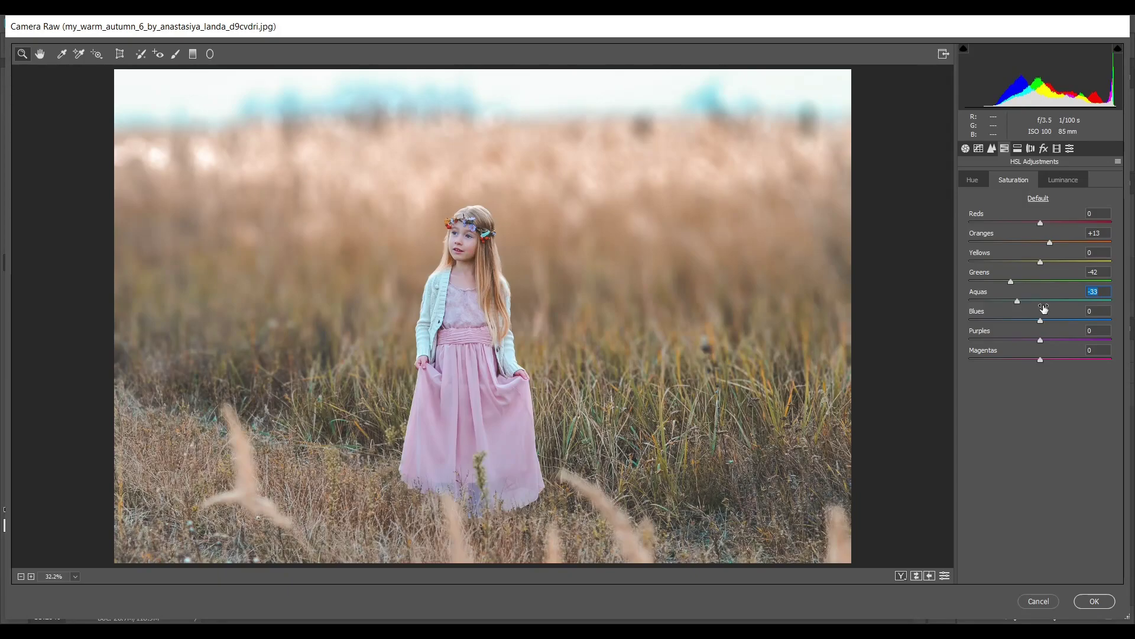
left_click_drag(1034, 317, 996, 322)
left_click(1010, 322)
mouse_move(1011, 323)
left_mouse_down()
mouse_move(1029, 327)
mouse_move(1016, 325)
left_mouse_up()
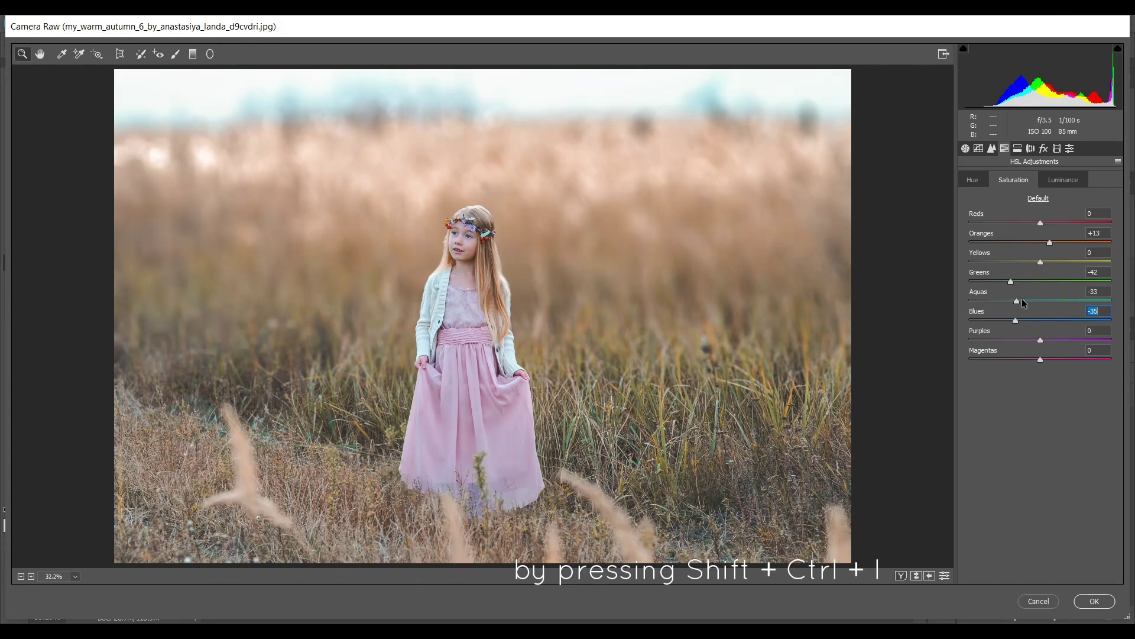
Split-tone the image with a Highlights Hue of 185 and a blue Shadows Hue, both at low Saturation
left_click(1018, 148)
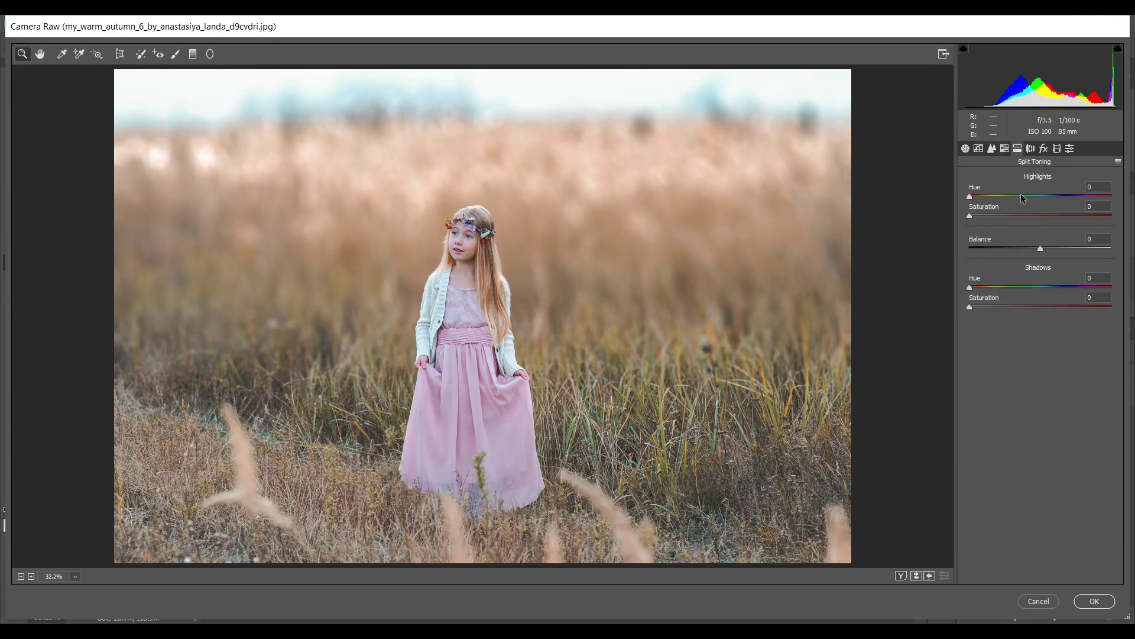
left_click_drag(1022, 199, 1042, 202)
left_click(983, 217)
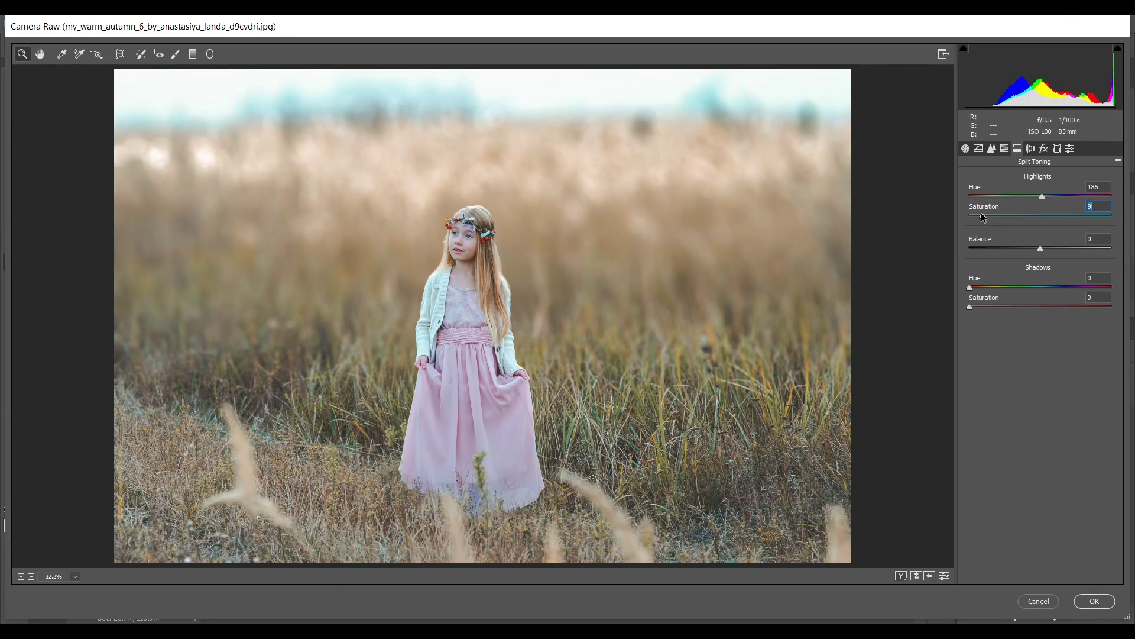
key("Up")
key("Up")
left_click_drag(1042, 288, 1057, 288)
left_click(981, 307)
left_click_drag(981, 305, 981, 304)
Add Grain with an Amount of 13 and darken the edges with a Post Crop Vignetting Amount of -26
left_click(1043, 150)
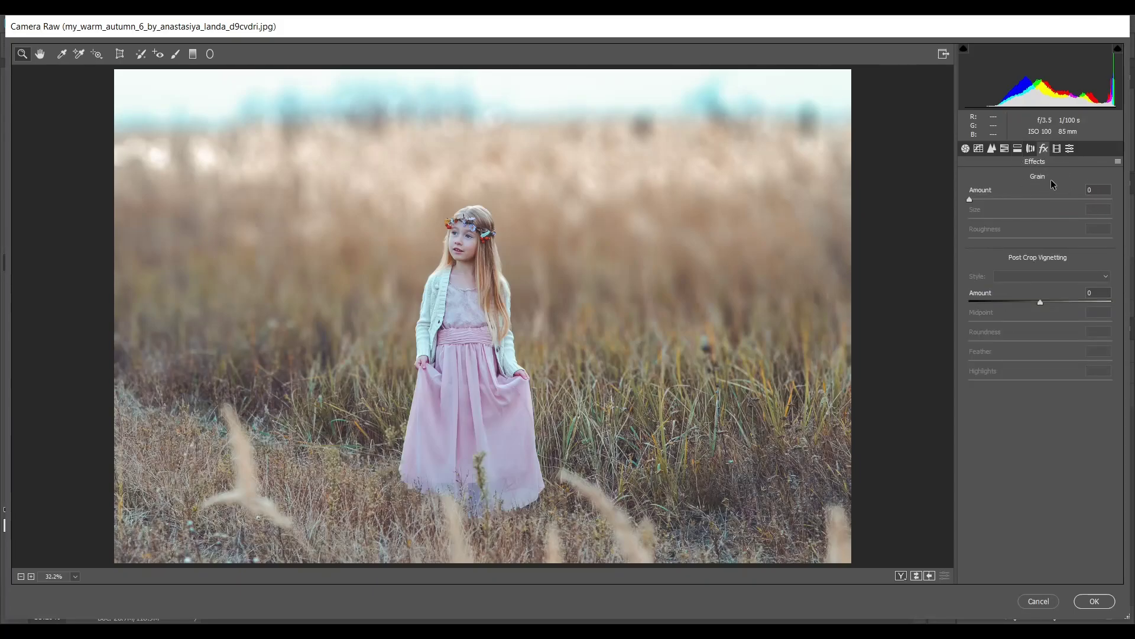
left_click(984, 199)
key("Up")
left_click_drag(1037, 305, 1033, 305)
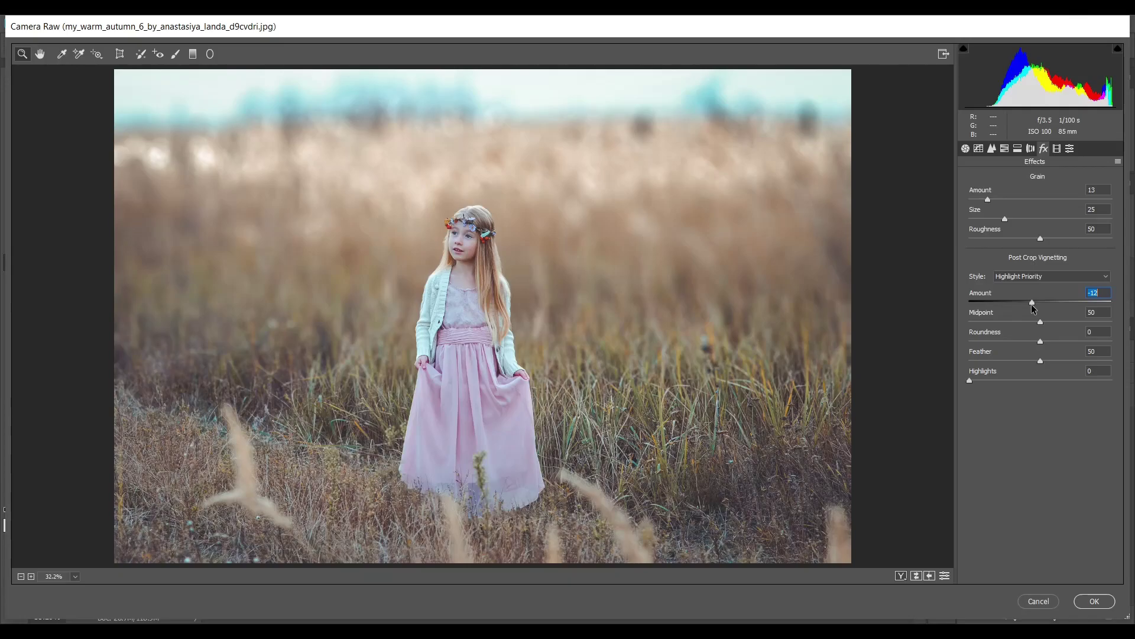
left_click_drag(1032, 306, 1025, 305)
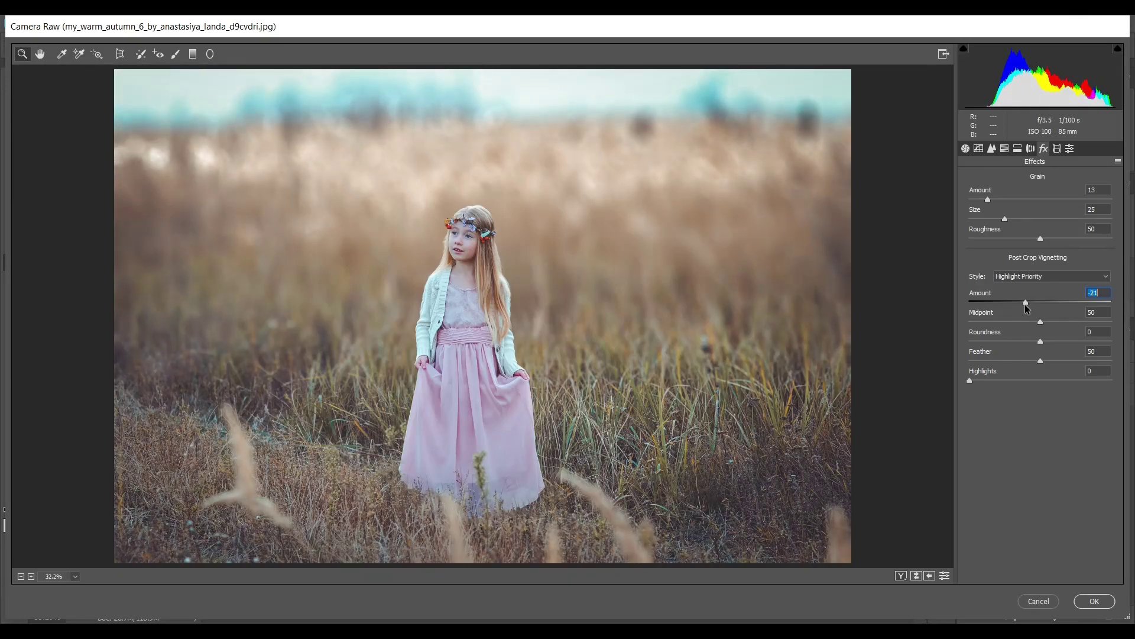
key("Down")
key("Down")
key("Down")
key("Down")
key("Down")
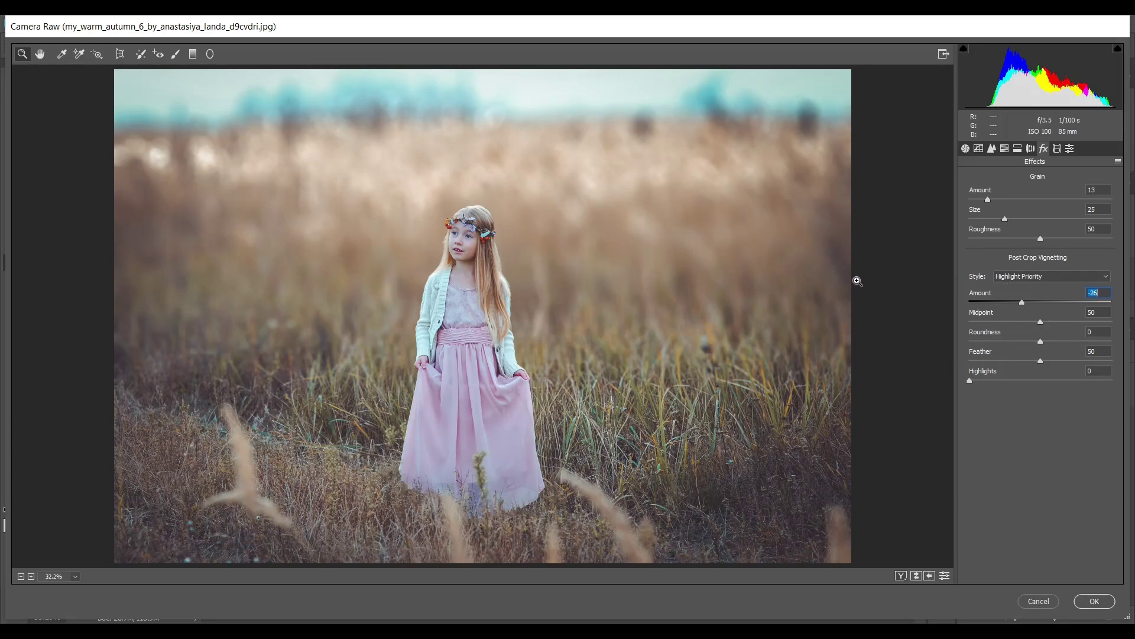
Calibrate the Blue Primary with Hue -8 and Saturation +10
left_click(1056, 149)
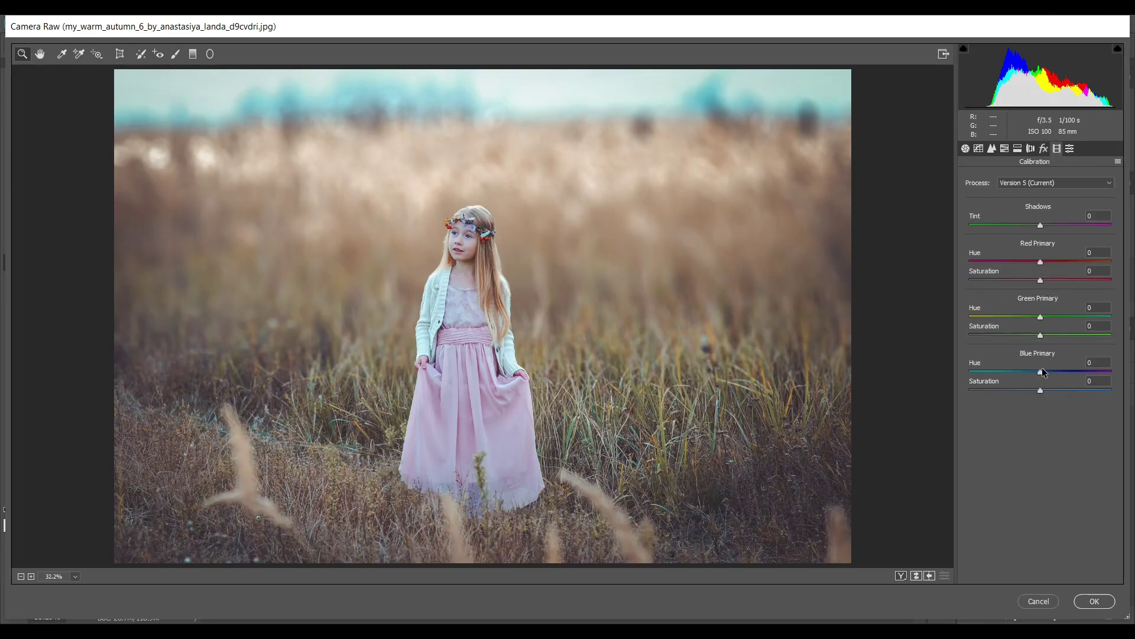
left_click_drag(1041, 373, 1035, 372)
left_click_drag(1040, 389, 1045, 389)
Add a Radial Filter ellipse centred on the girl's upper body and set its Exposure to -0.70 to darken the surroundings
left_click(210, 54)
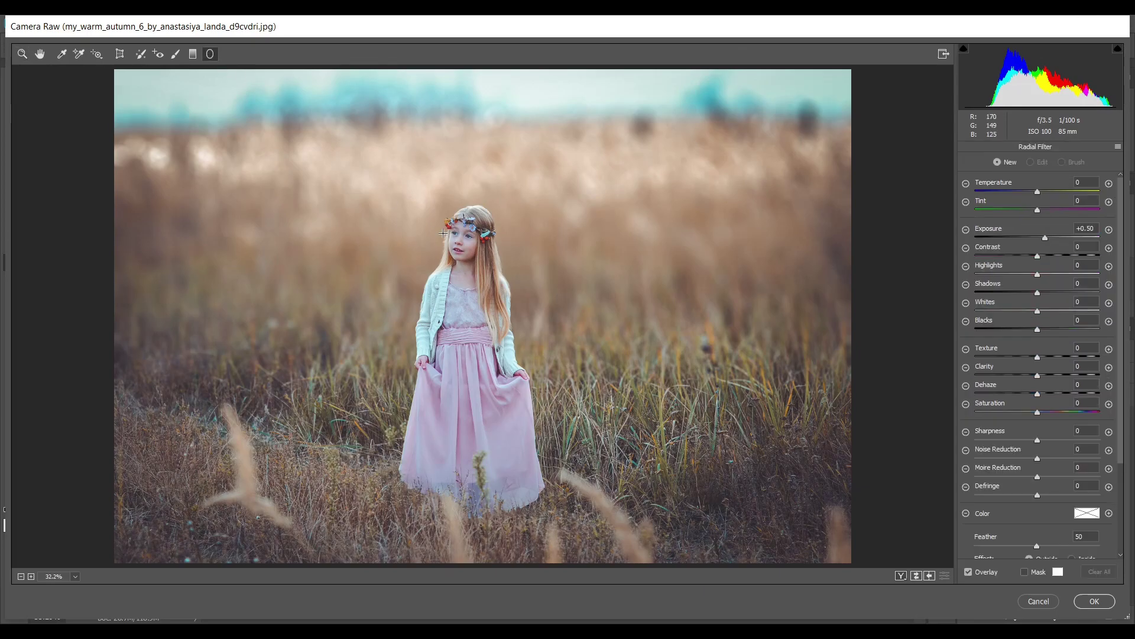
left_click_drag(453, 237, 581, 332)
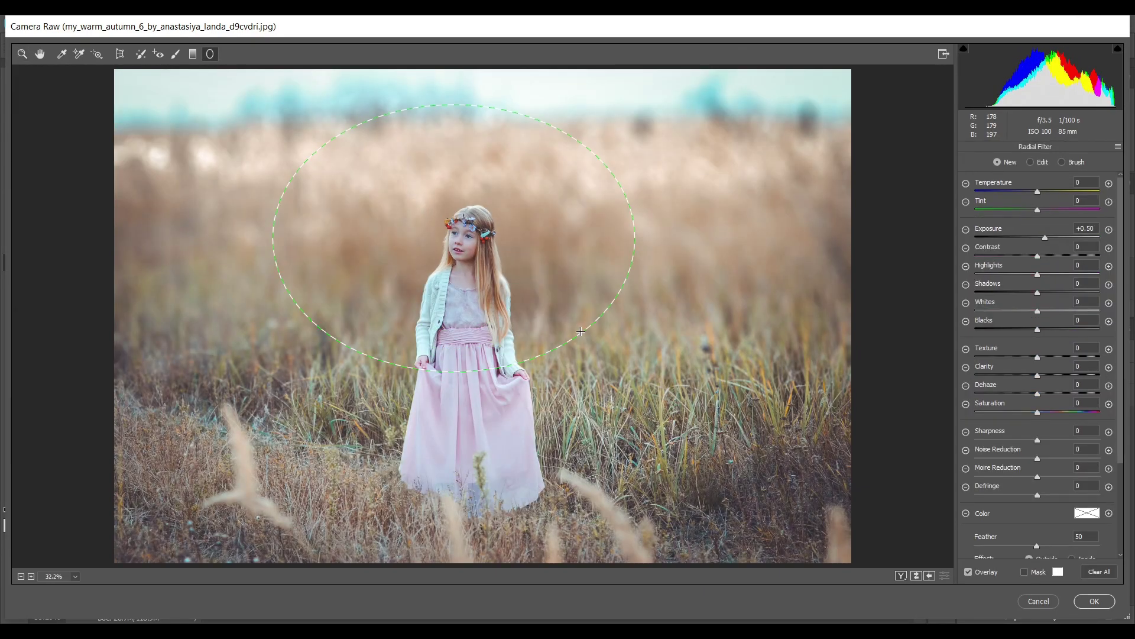
left_click_drag(534, 233, 562, 285)
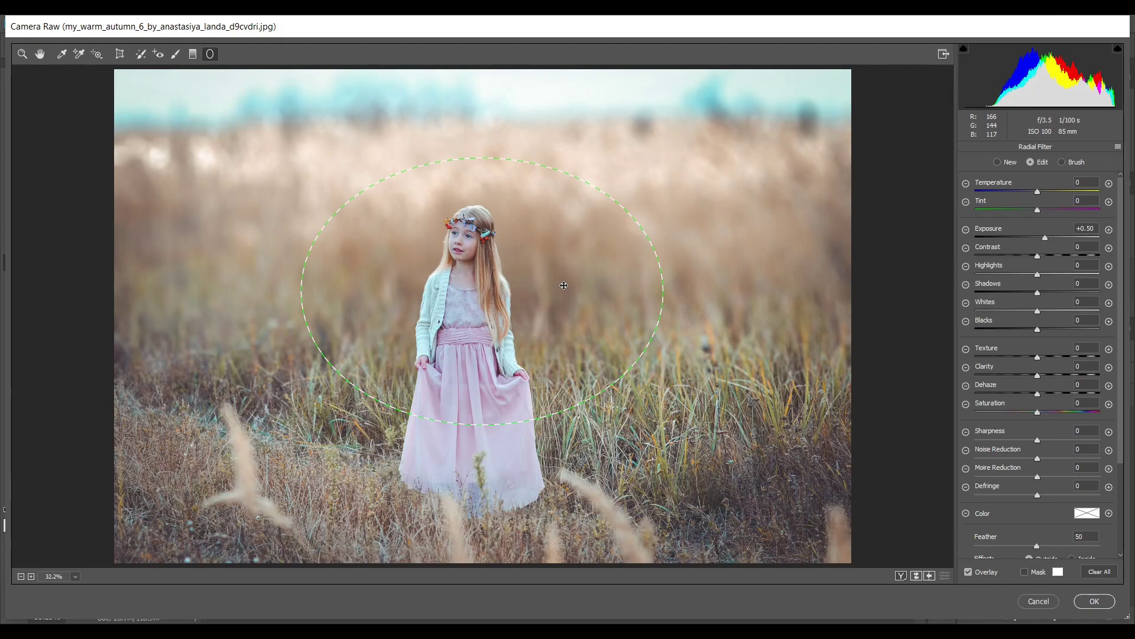
left_click(524, 288)
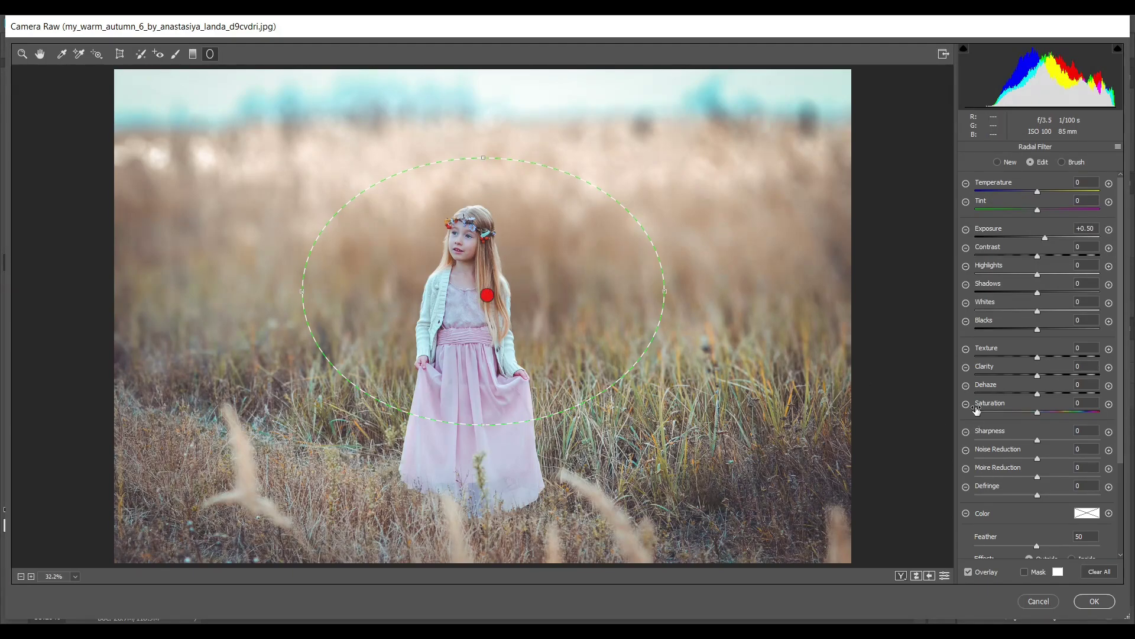
left_click(1026, 237)
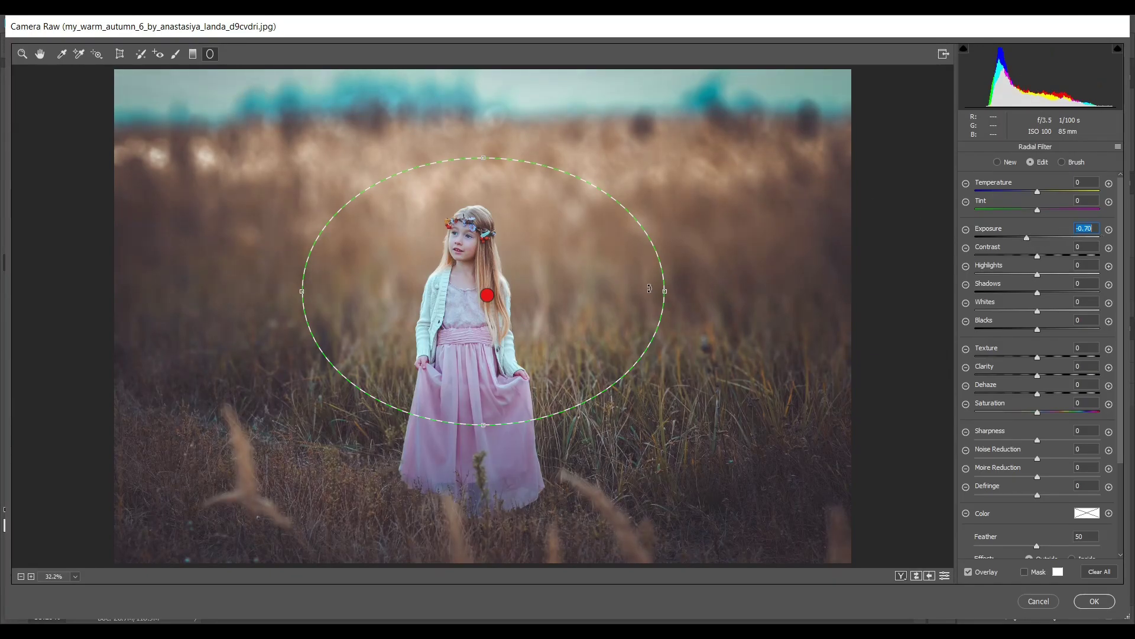
Narrow and slightly flatten the radial filter ellipse and recentre it on the girl's chest
left_click_drag(667, 287, 588, 311)
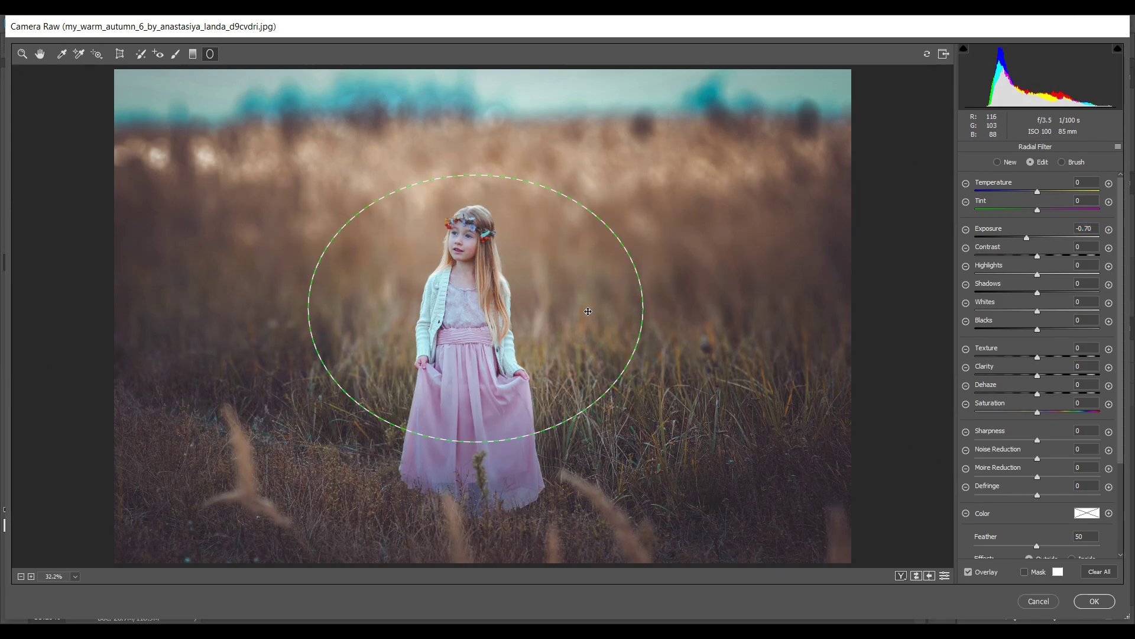
left_click_drag(481, 261, 478, 256)
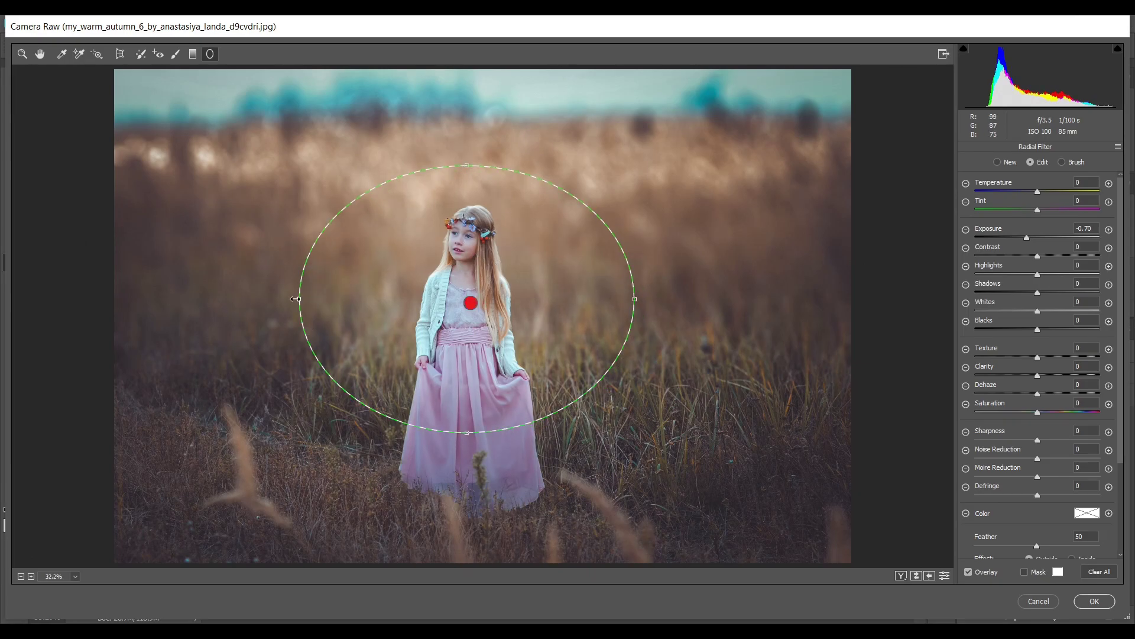
left_click_drag(296, 299, 304, 299)
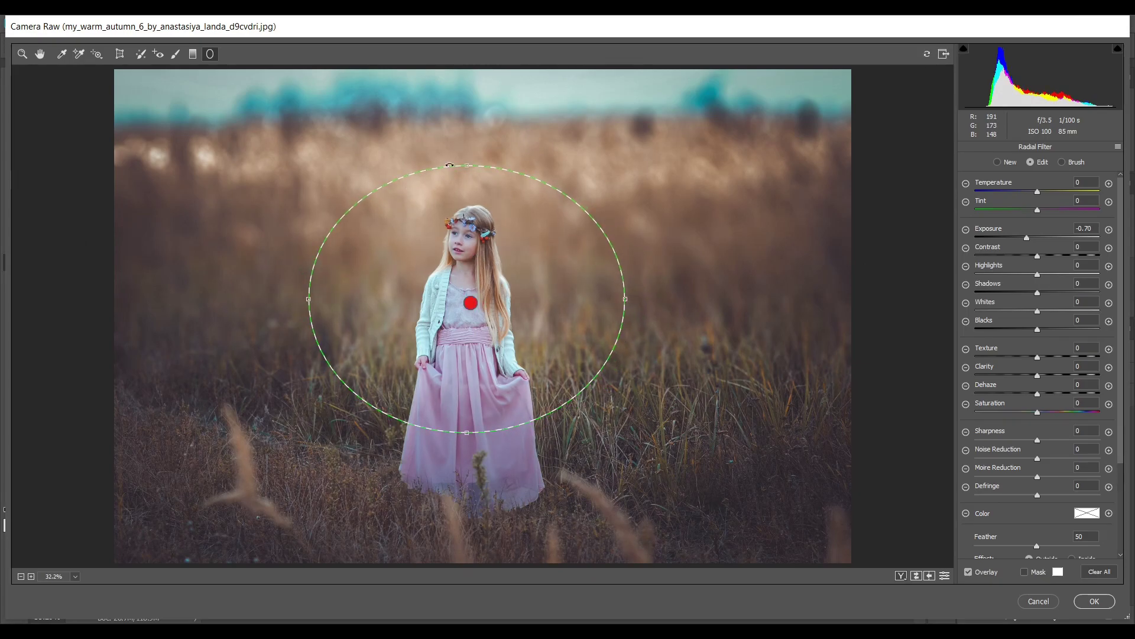
left_click_drag(467, 165, 465, 172)
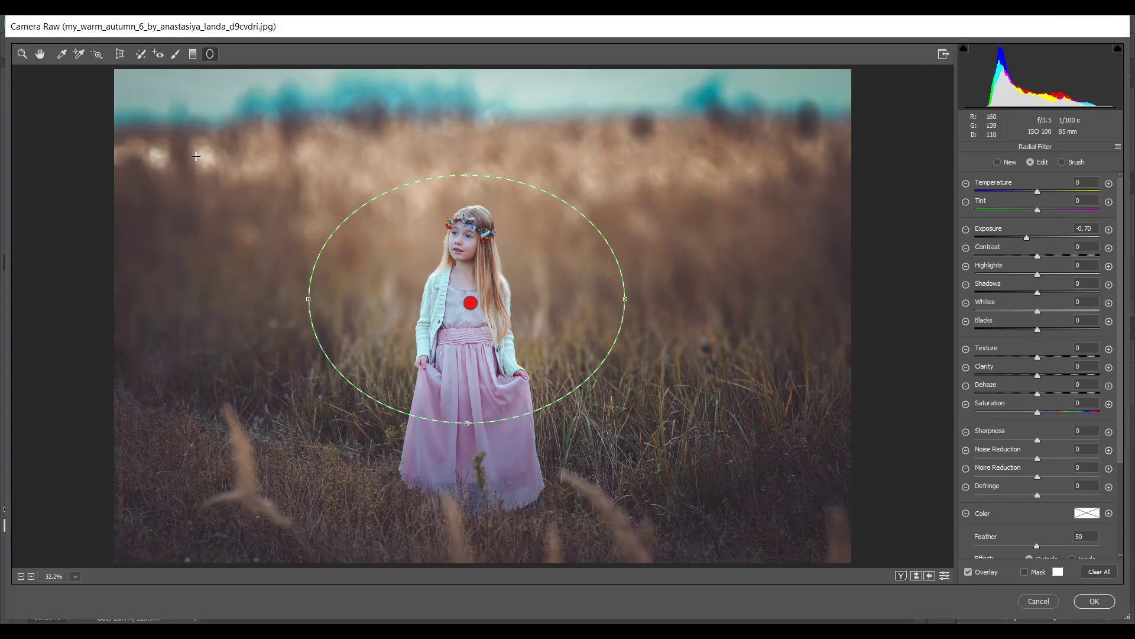
Leave the Radial Filter, return to the Basic adjustments and apply the Camera Raw Filter to Layer 2
left_click(42, 56)
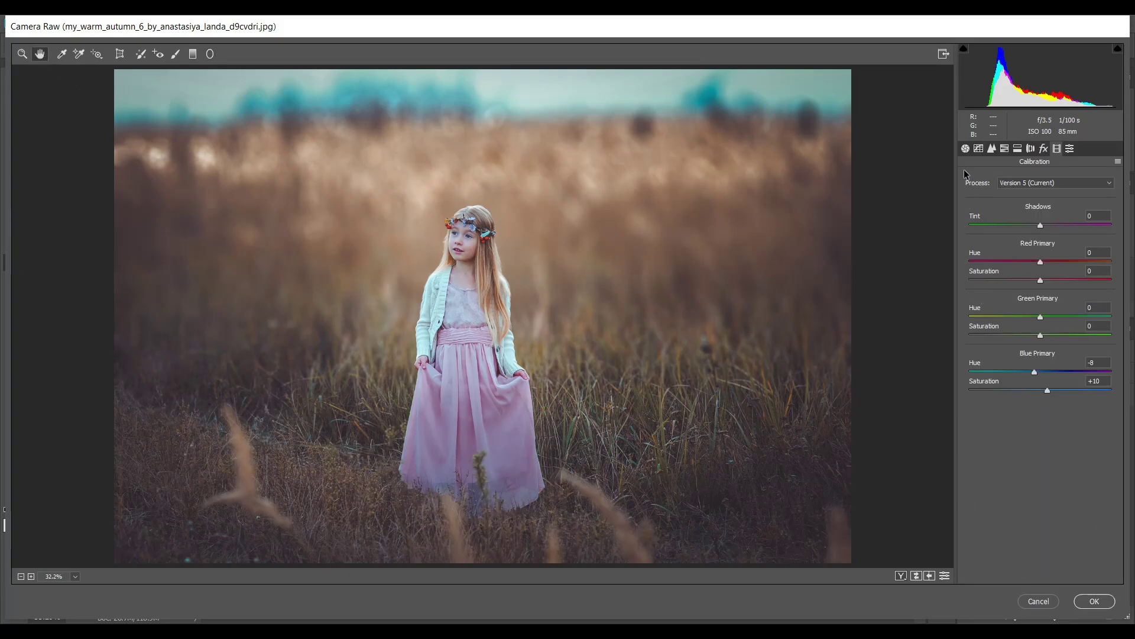
left_click(966, 149)
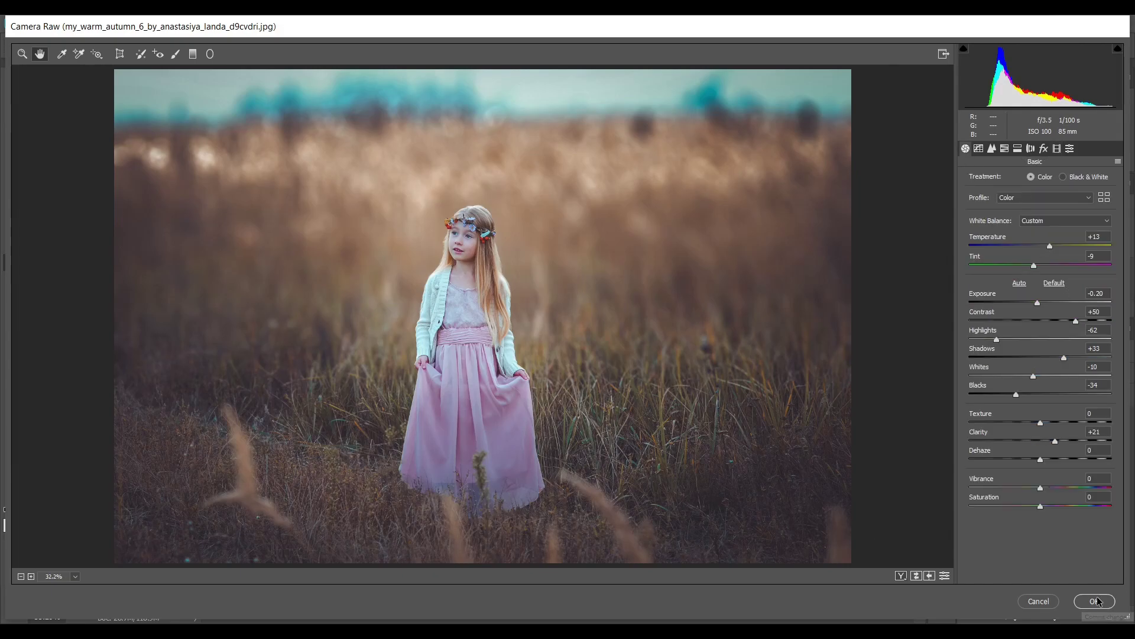
left_click(1095, 600)
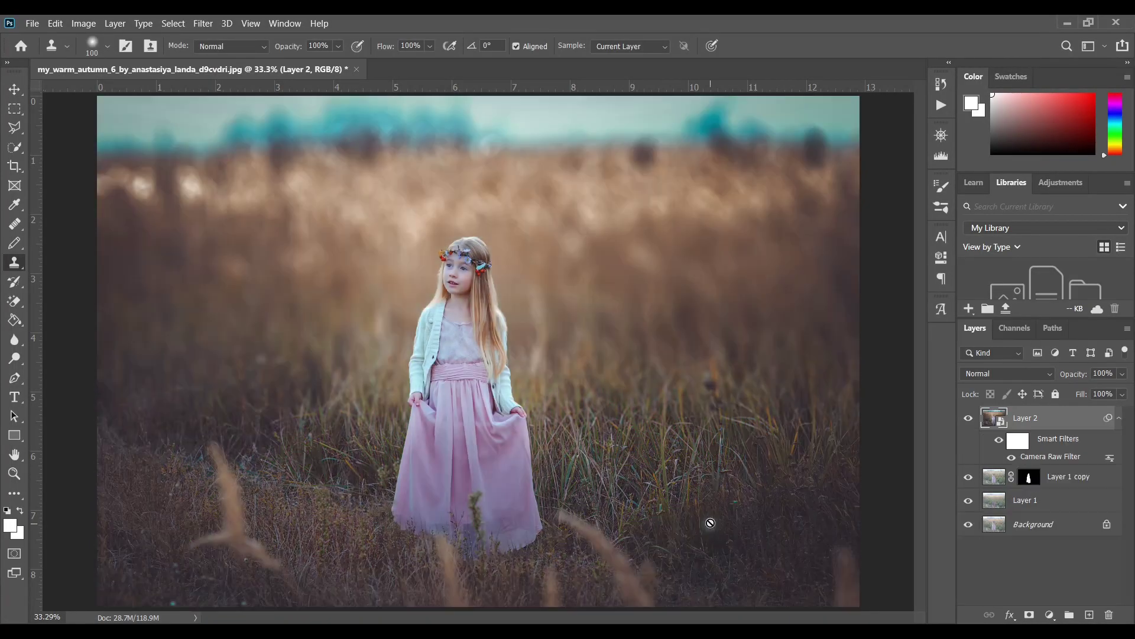
Toggle the visibility of Layer 2 to compare the image before and after the Camera Raw grading
left_click(969, 418)
left_click(969, 418)
left_click(969, 418)
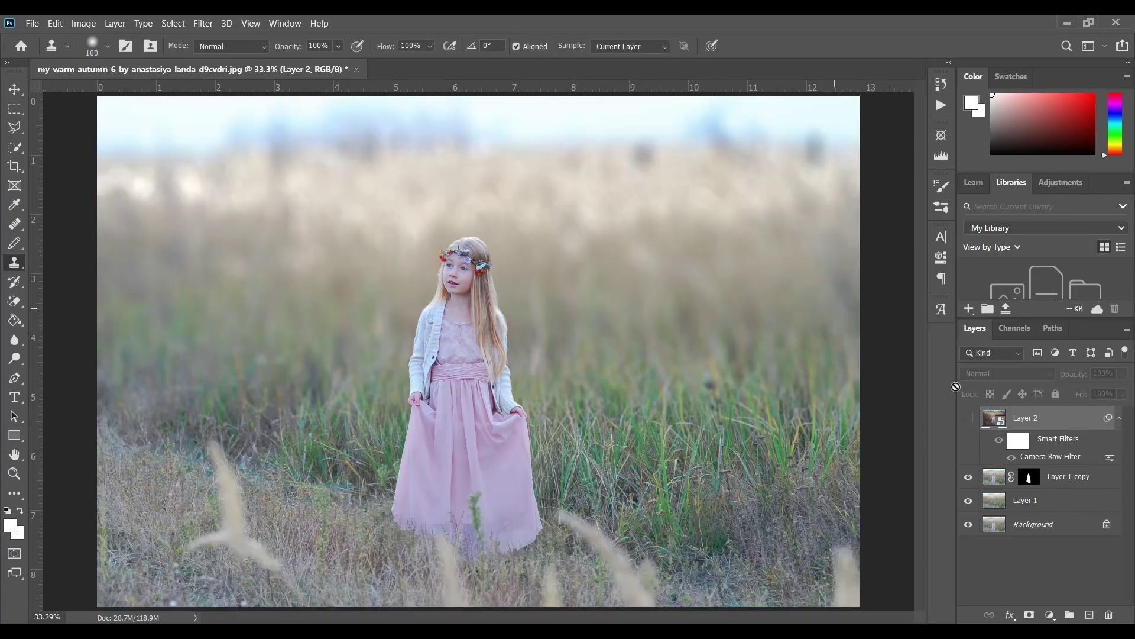
Show Layer 2 again, collapse its smart filter list and stamp all visible layers into a new layer
left_click(969, 418)
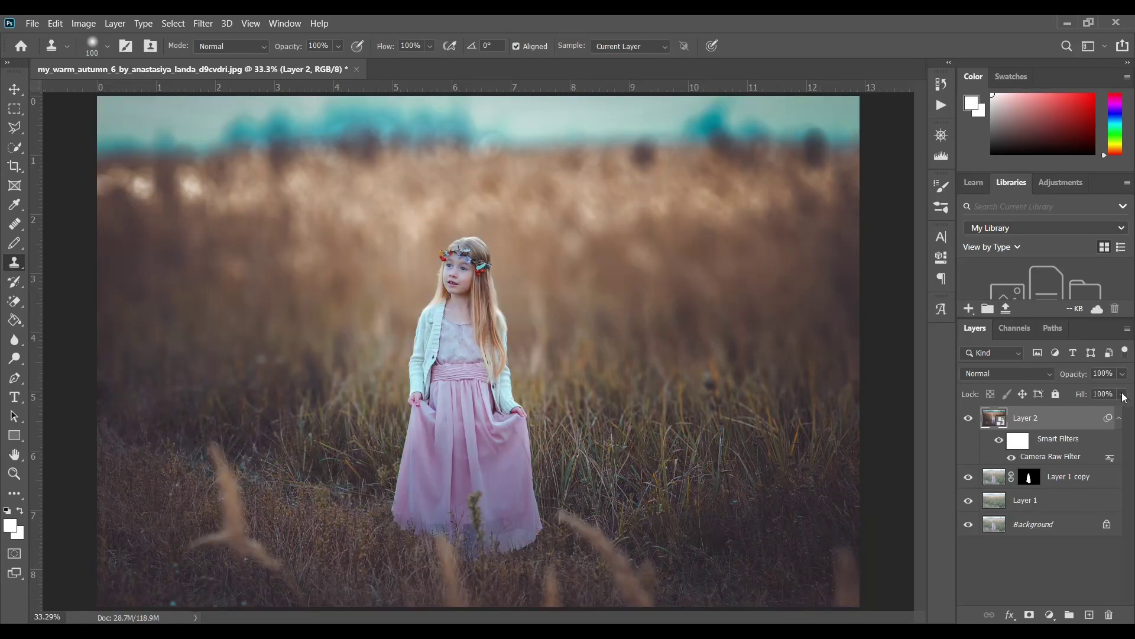
left_click(1119, 417)
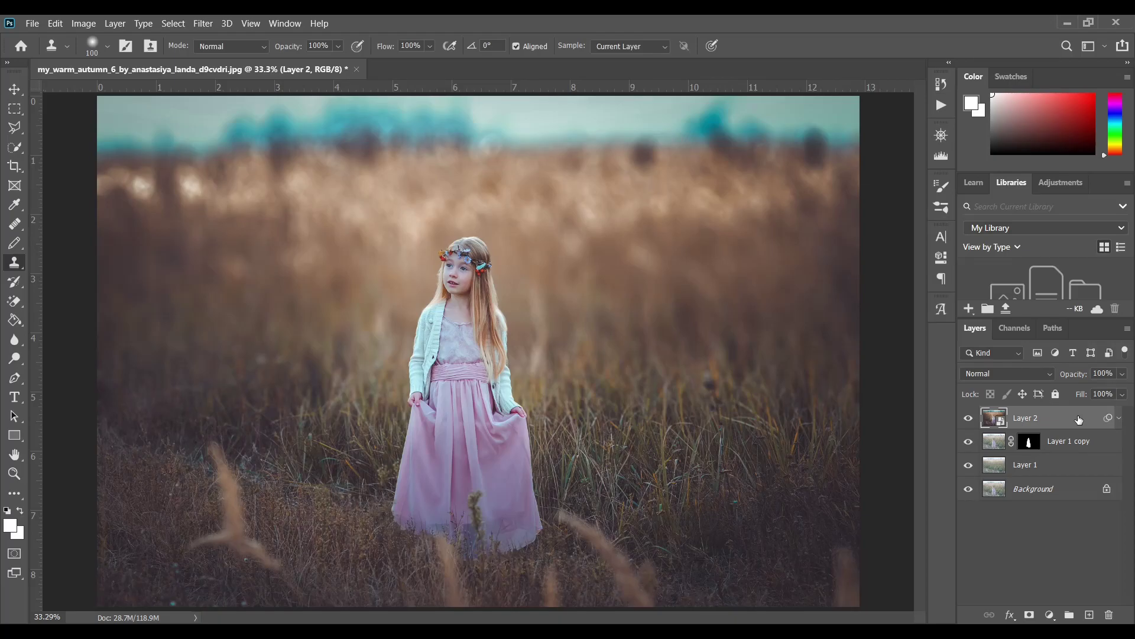
key("ctrl+shift+alt+e")
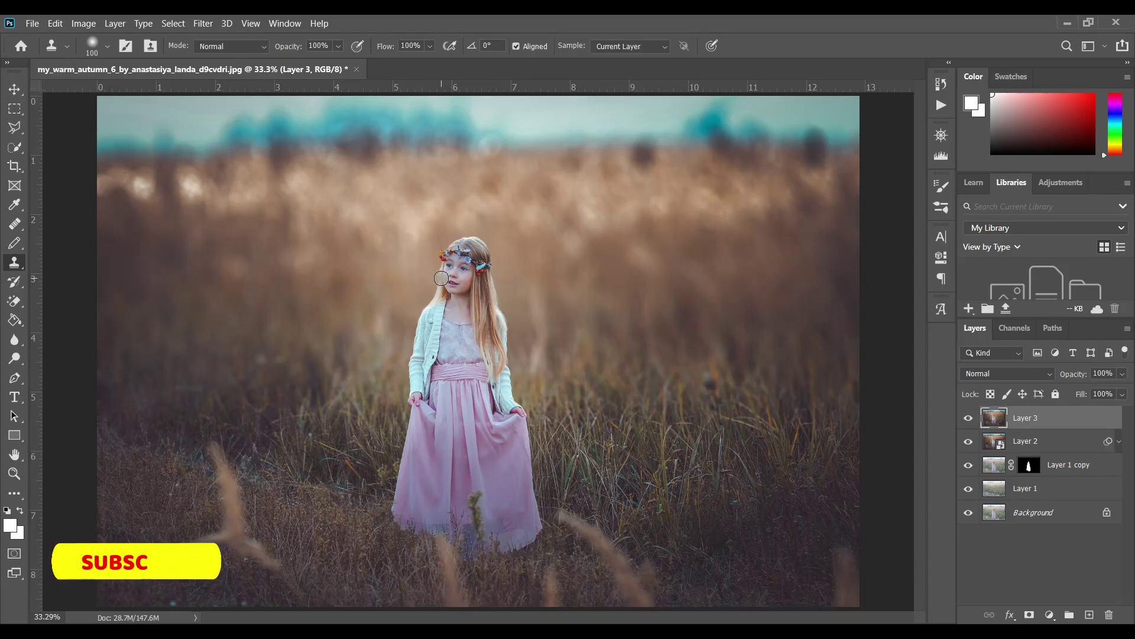
Open the stamped layer in the SkinFiner filter of Photo-Toolbox
key("ctrl+plus")
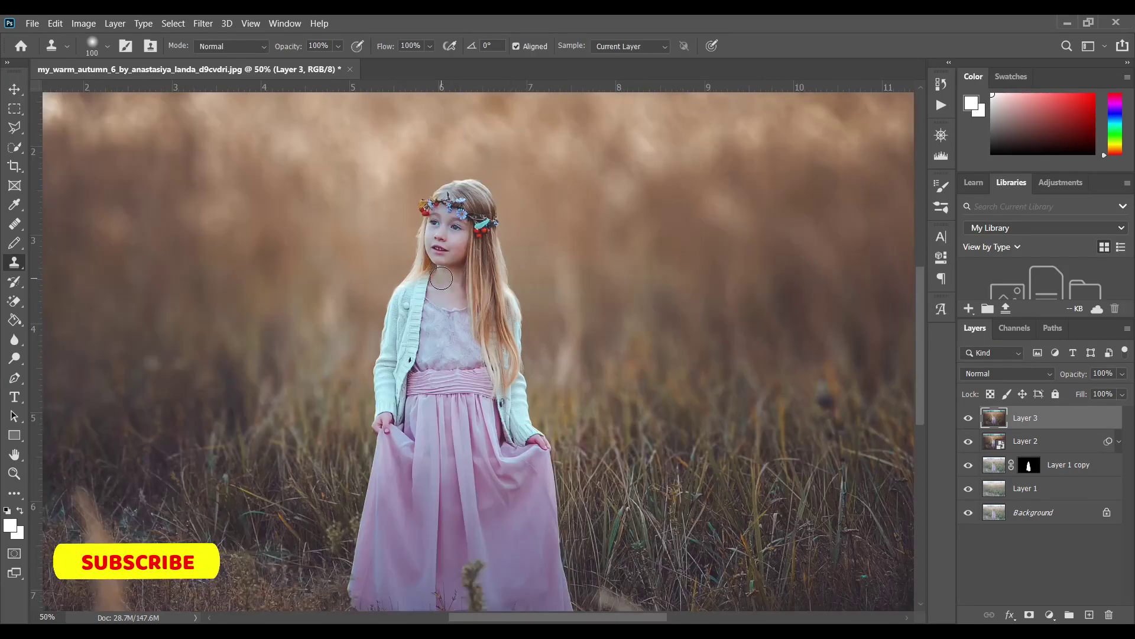
key("v")
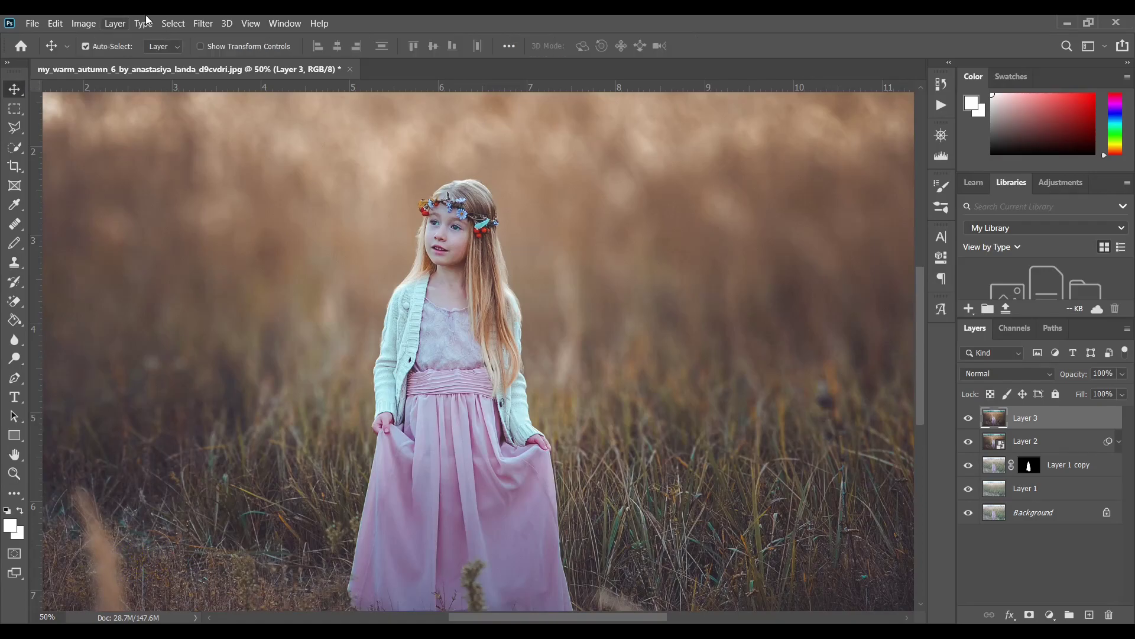
left_click(194, 24)
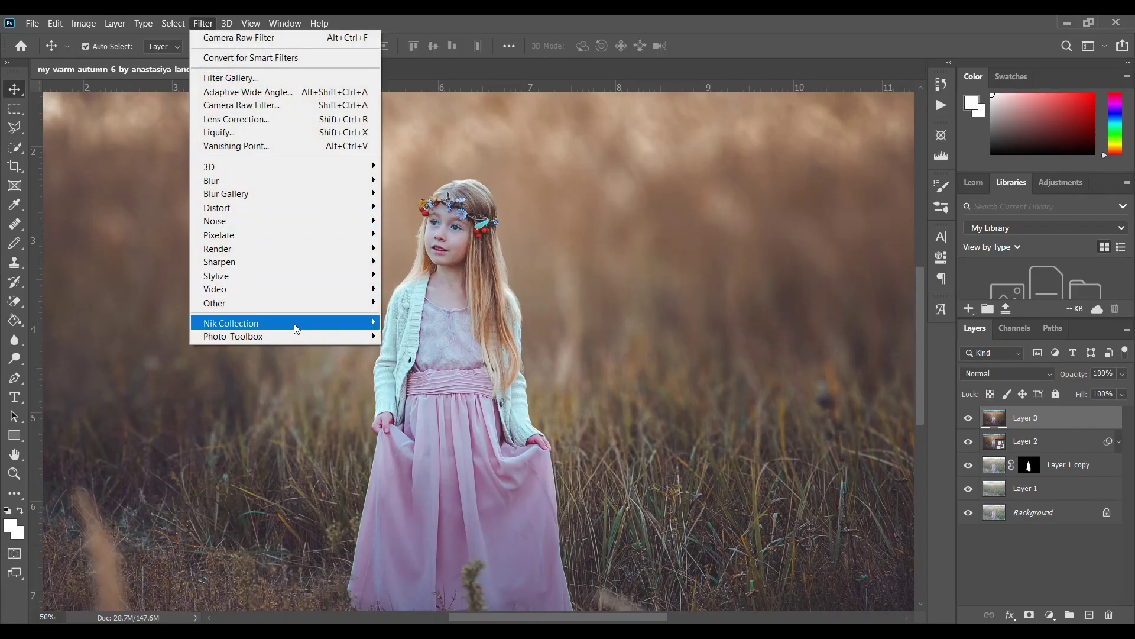
mouse_move(307, 335)
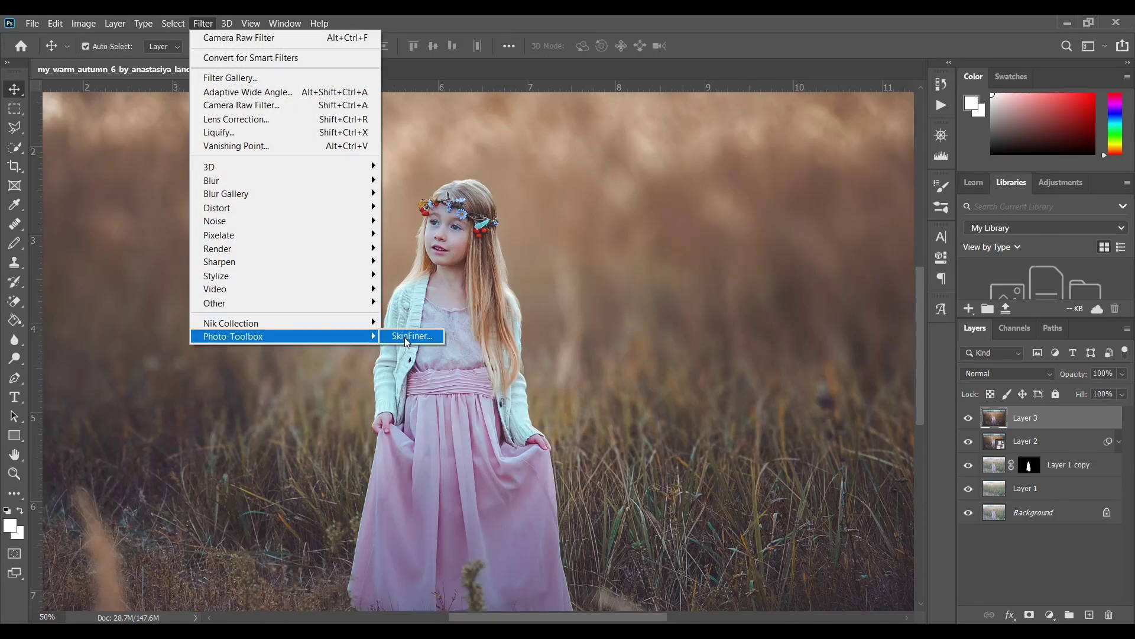
left_click(406, 338)
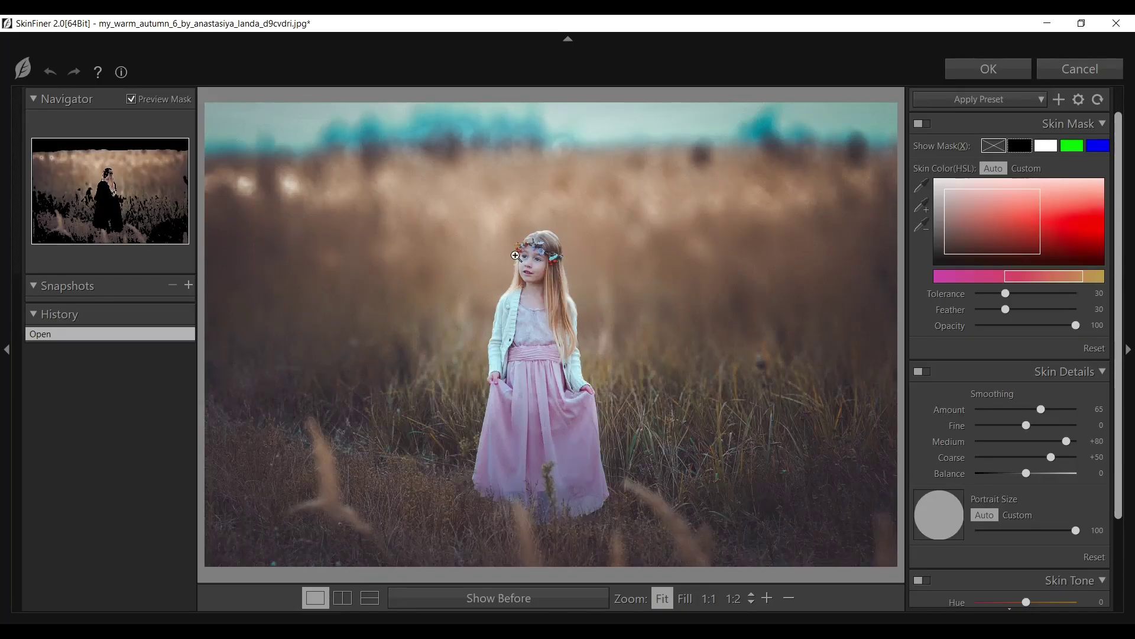
Set a custom skin colour by sampling the girl's face, and expand it with further samples from her face, neck and upper chest
left_click(516, 256)
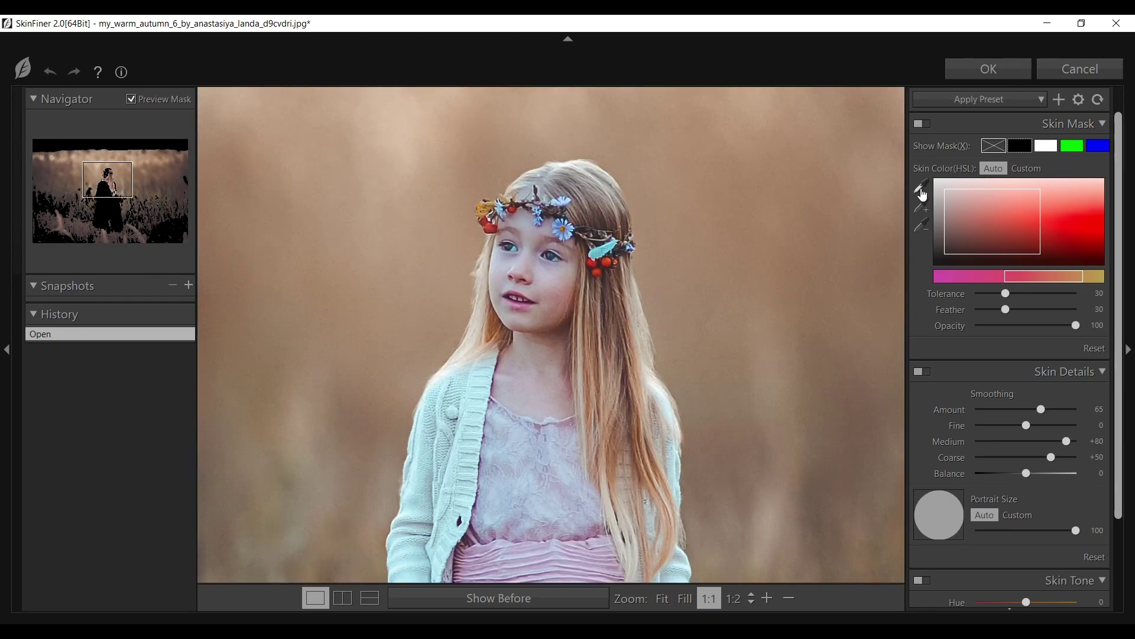
left_click(539, 272)
left_click(532, 259)
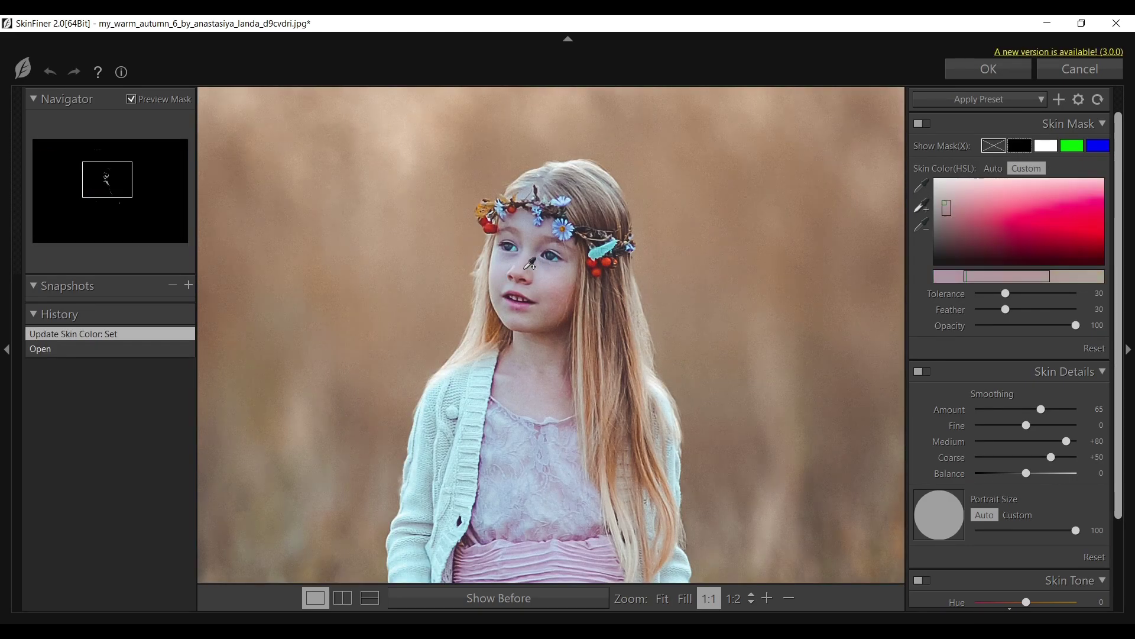
left_click(526, 354)
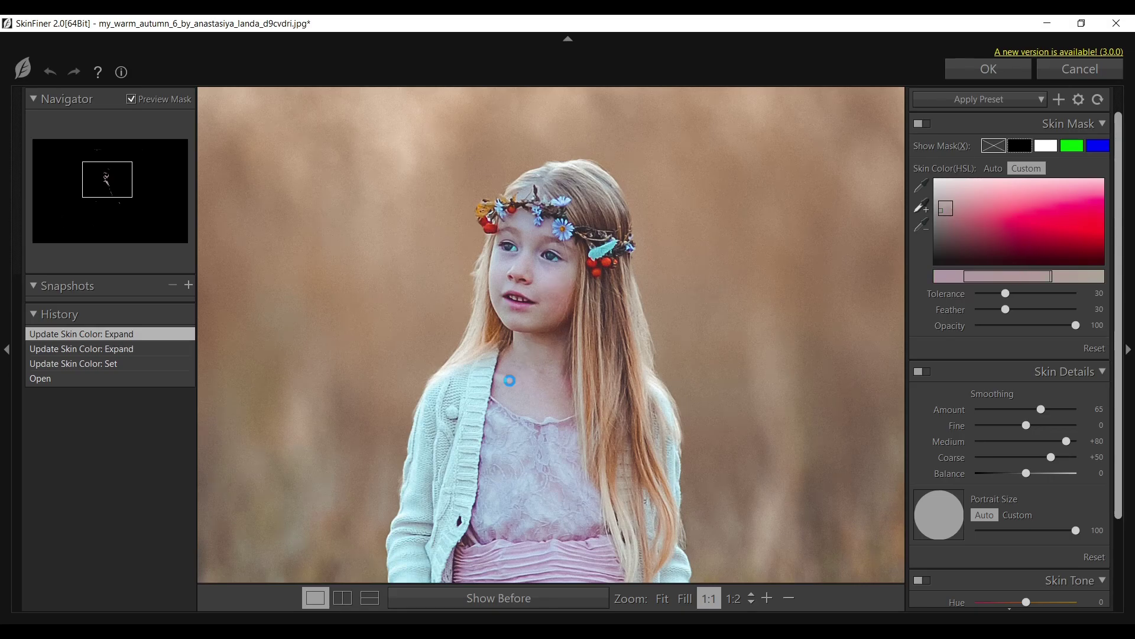
left_click(502, 385)
Set the skin smoothing Amount to 80 and expand the sampled skin colour with tones from the neck and chest
scroll(502, 385, "down", 2)
scroll(1002, 418, "down", 2)
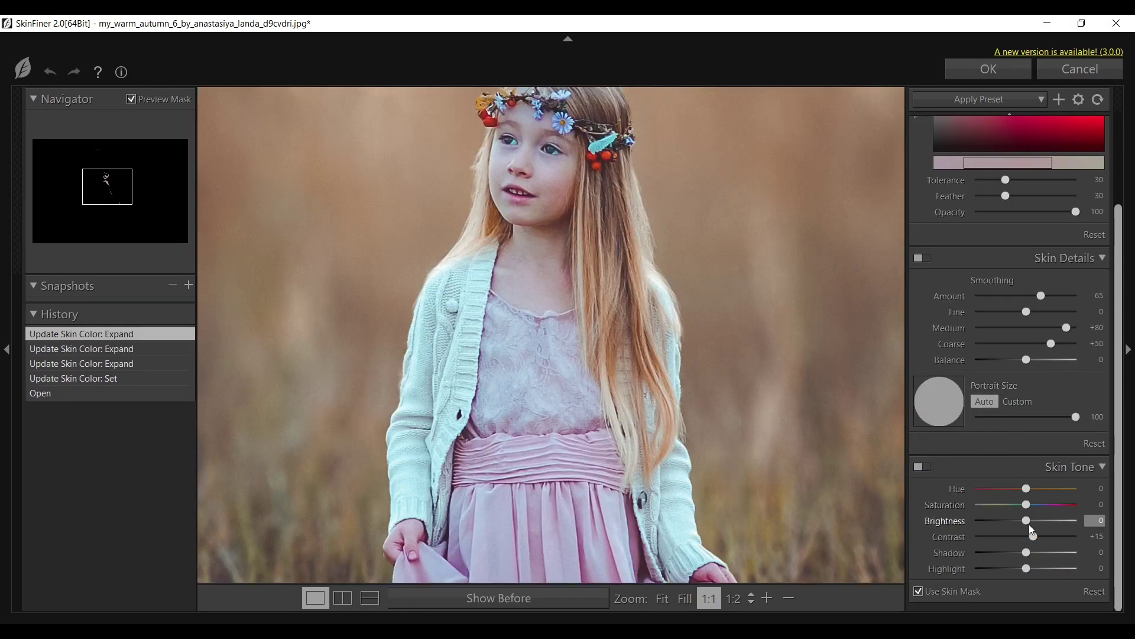
left_click_drag(1035, 520, 1045, 523)
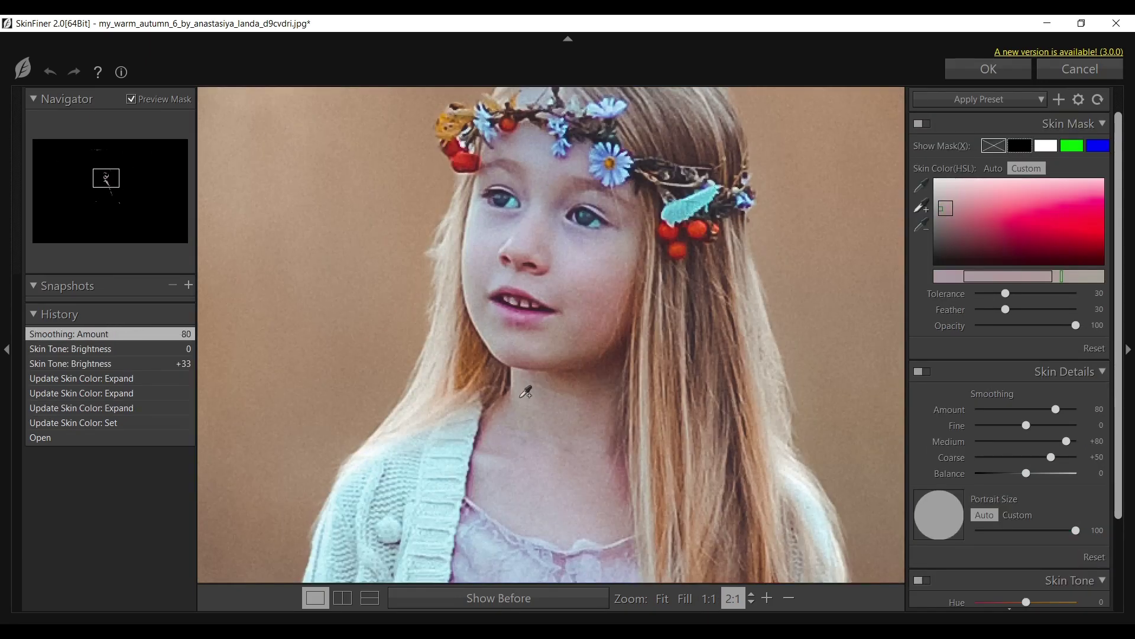
left_click(585, 385)
left_click(529, 463)
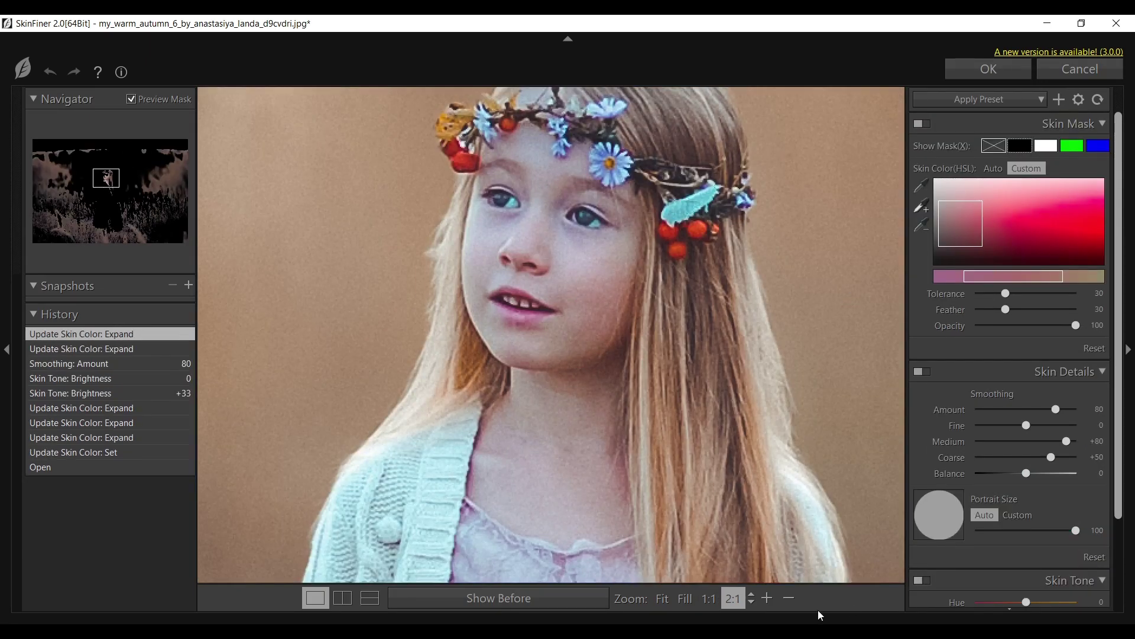
Set Fine smoothing to +16 and Skin Tone Contrast to +19, lower the Highlight, and apply the SkinFiner retouch
left_click(789, 598)
scroll(1027, 313, "down", 2)
left_click_drag(1027, 312, 1035, 311)
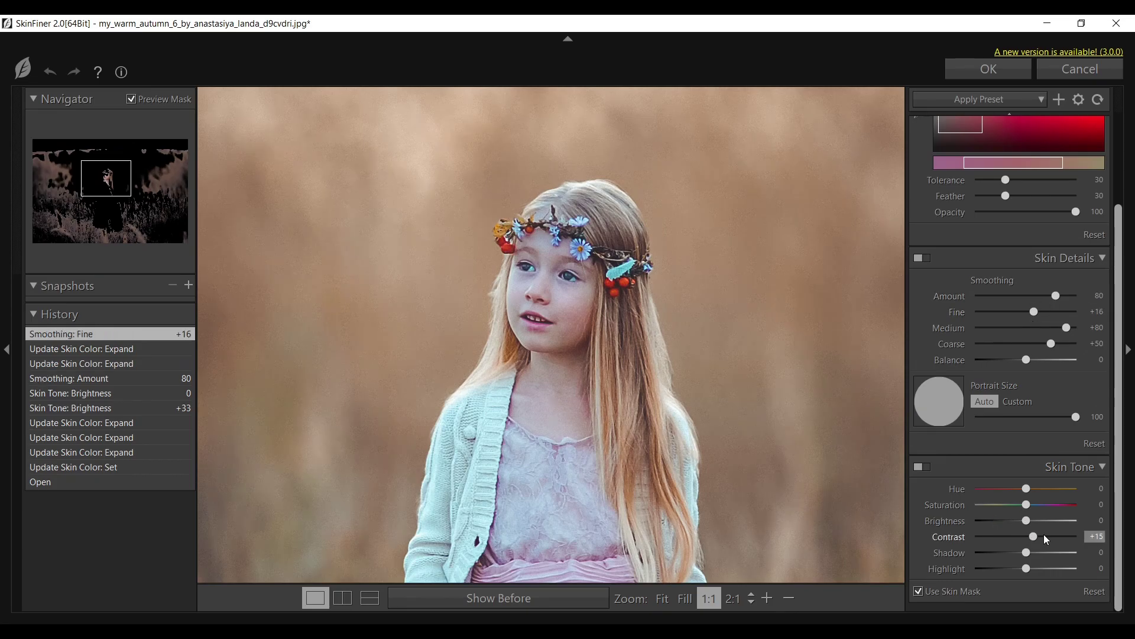
left_click_drag(1035, 537, 1008, 572)
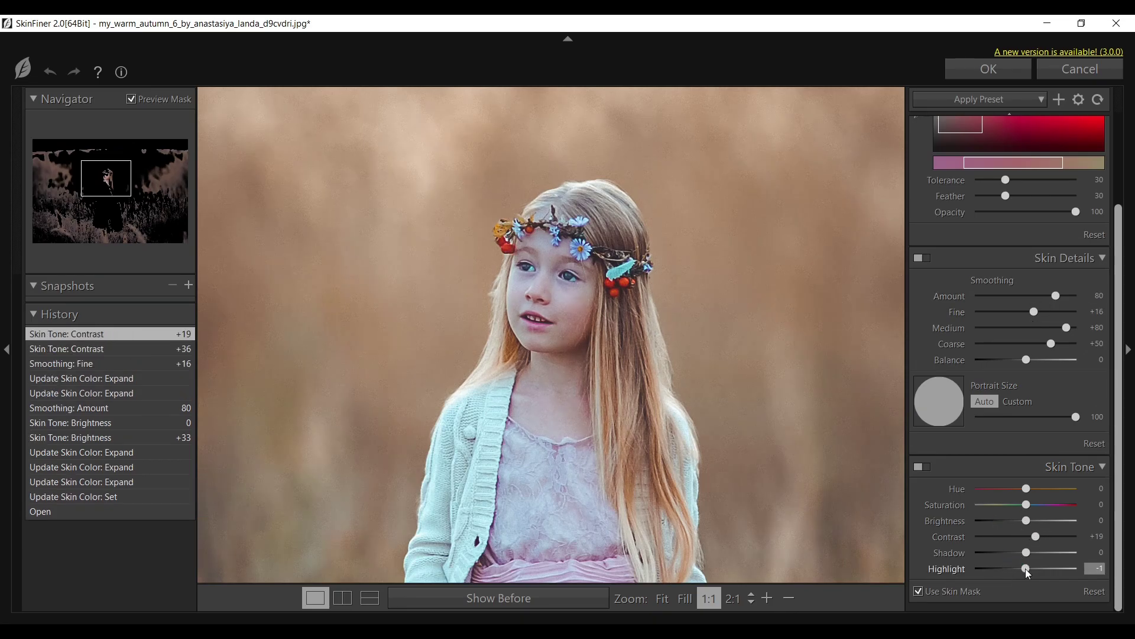
left_click(988, 70)
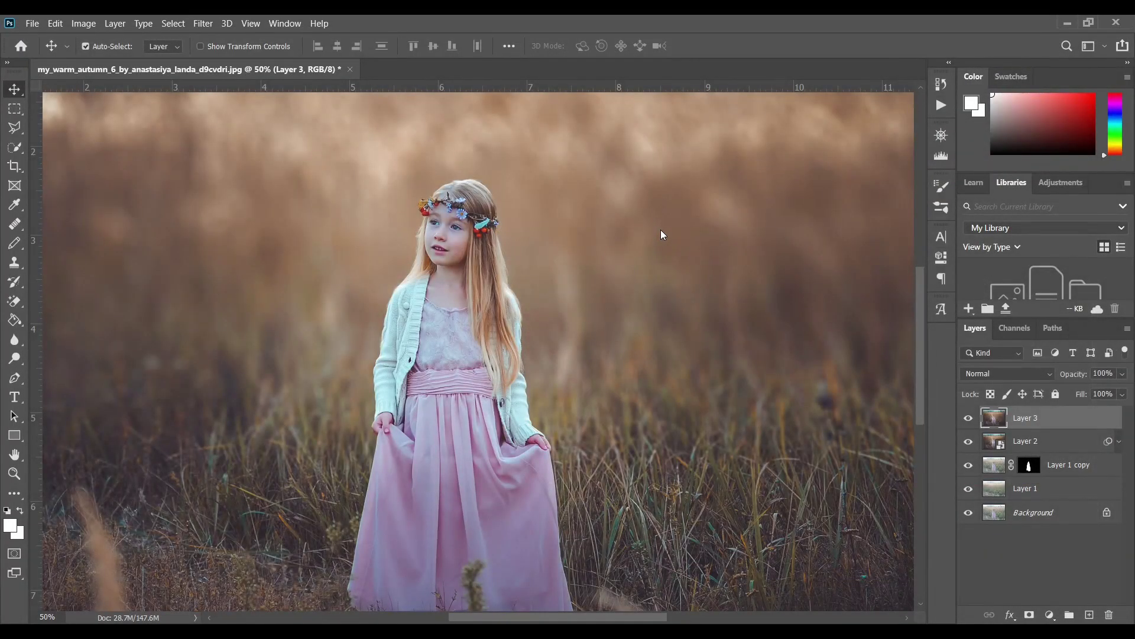
Toggle Layer 3's visibility to compare the girl's skin before and after smoothing, including at 100% zoom
left_click(968, 418)
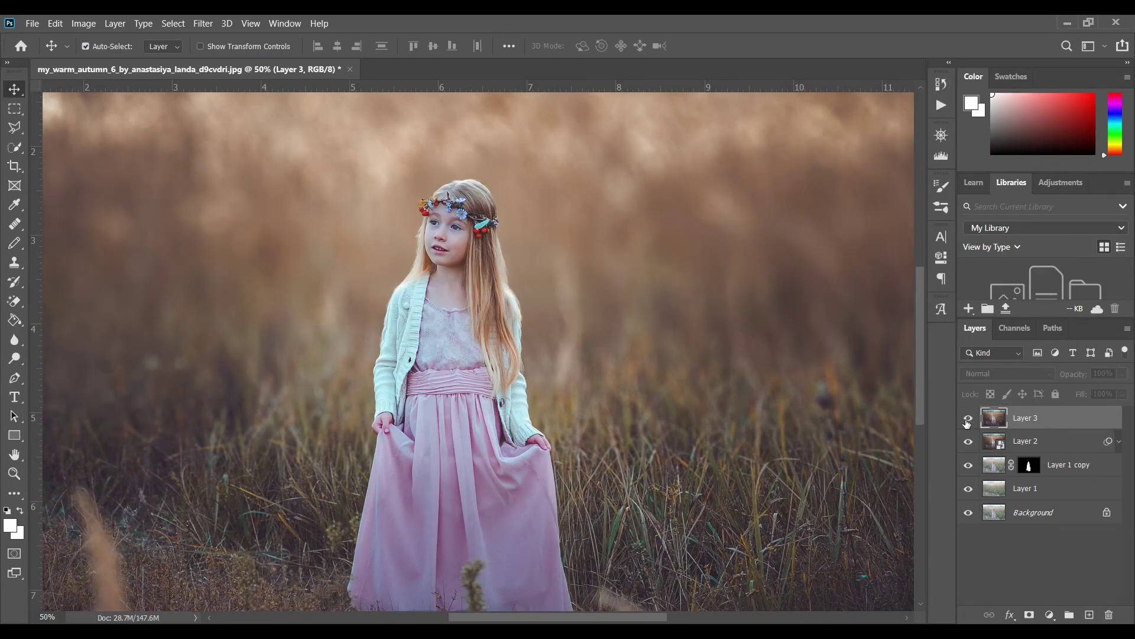
left_click(968, 418)
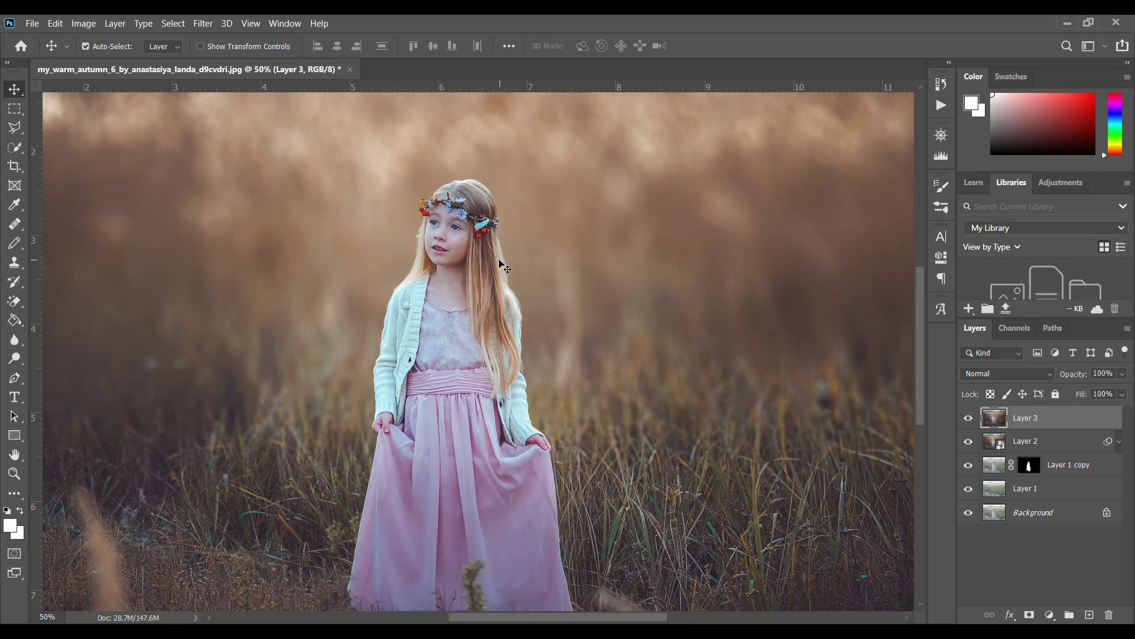
key("ctrl+1")
scroll(602, 223, "up", 6)
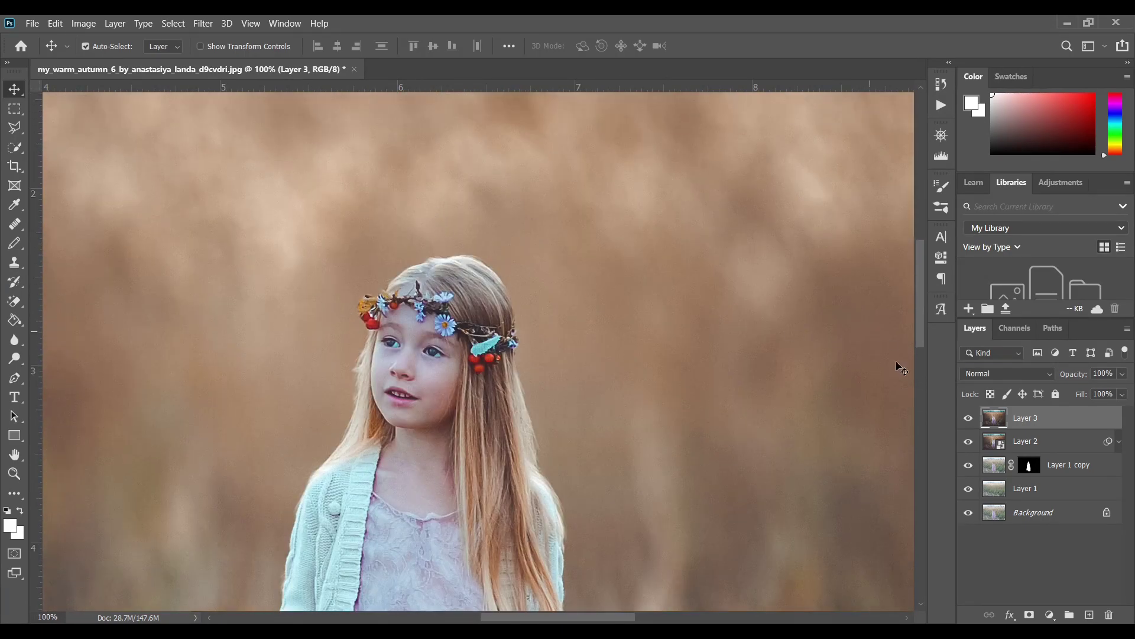
left_click(970, 420)
left_click(969, 420)
left_click(973, 421)
Add a layer mask to Layer 3, invert it to black and switch to the Brush Tool
left_click(1030, 615)
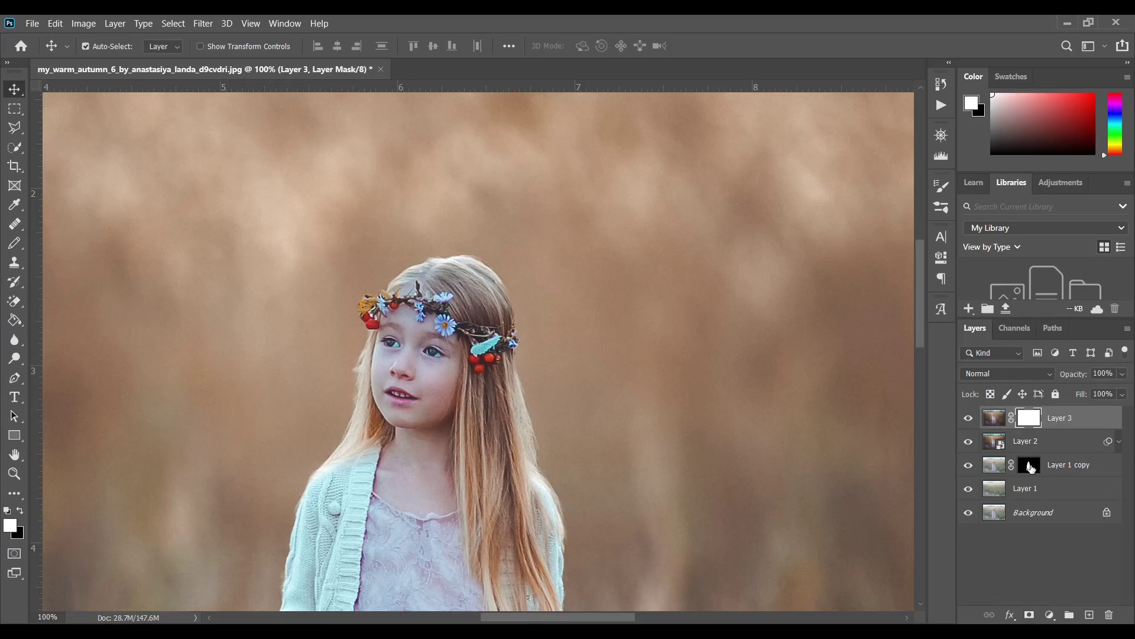
key("ctrl+i")
left_click(15, 243)
left_click(59, 241)
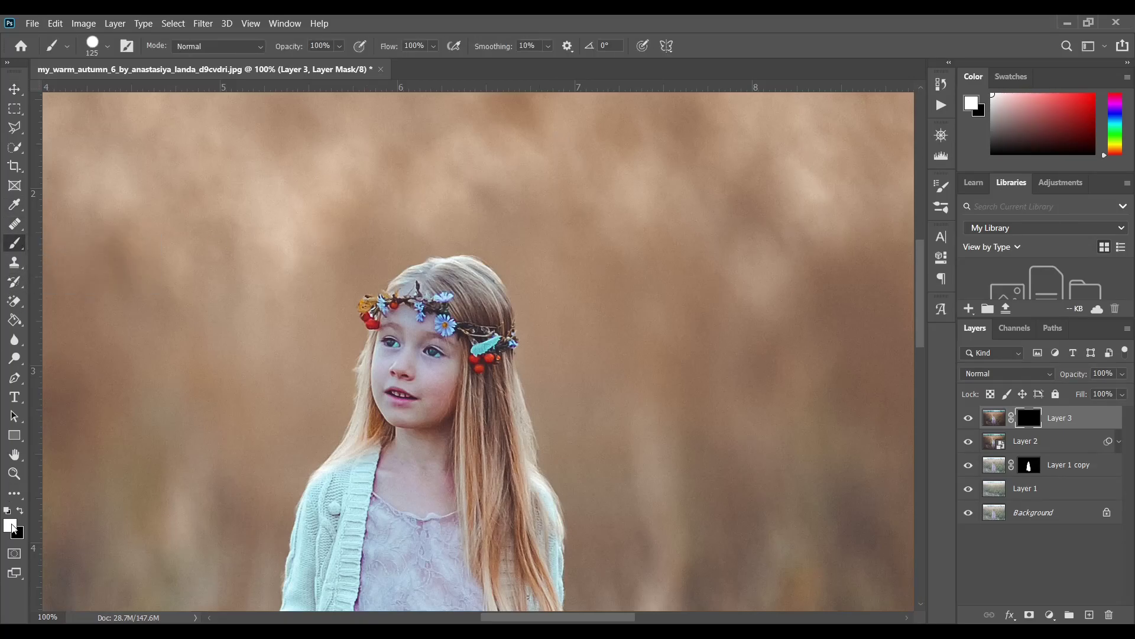
Soften the brush, reduce it to 100 px and paint white on Layer 3's mask over the girl's face and hands
left_click(107, 47)
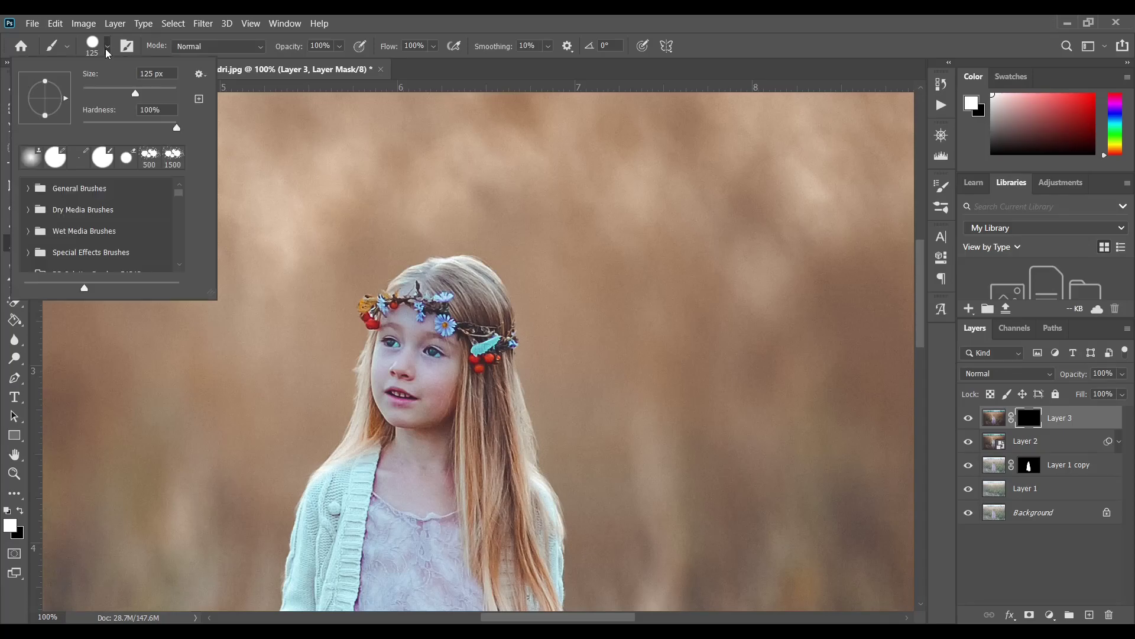
left_click(117, 127)
left_click(385, 380)
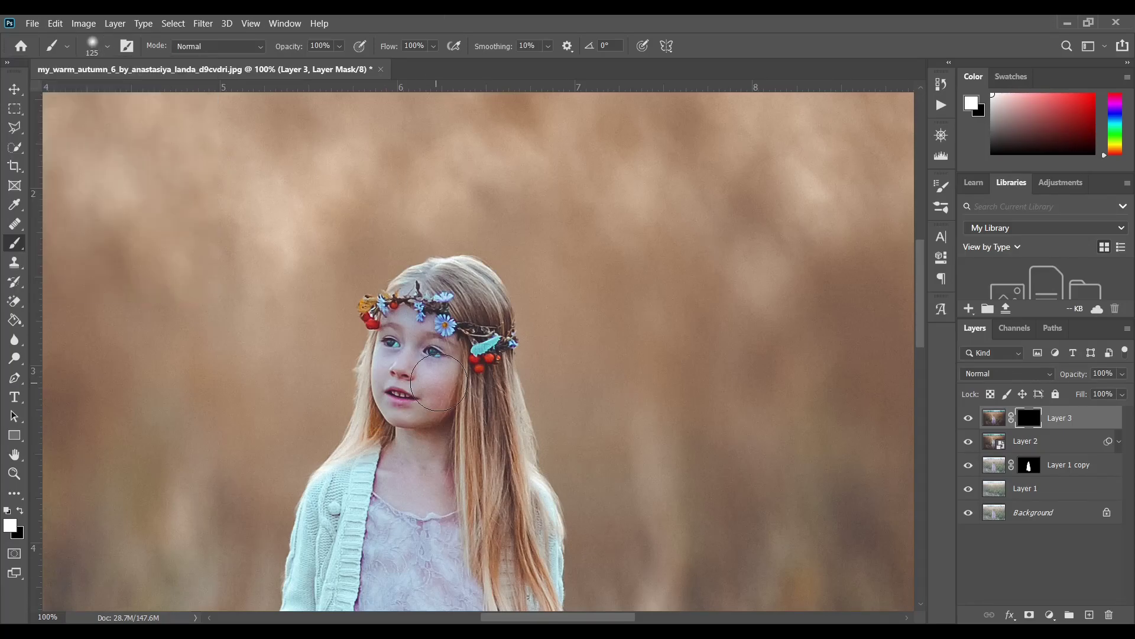
key("bracketleft")
left_click_drag(414, 355, 414, 373)
scroll(355, 414, "down", 5)
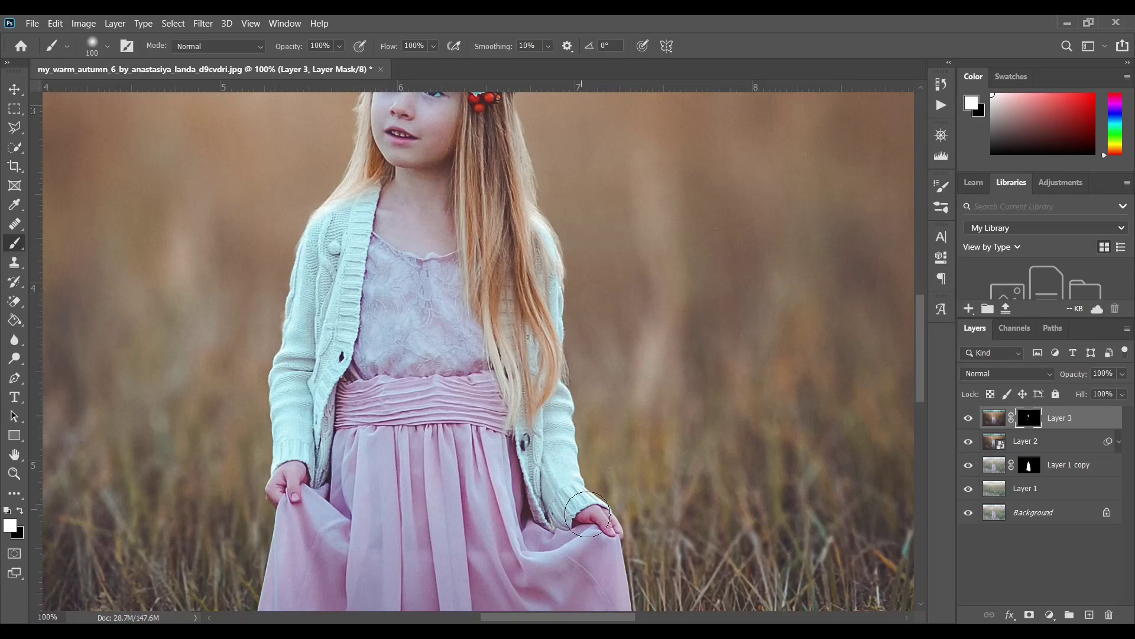
Toggle Layer 3's visibility to compare the masked skin smoothing, and return from the mask to the layer's image
scroll(487, 366, "up", 5)
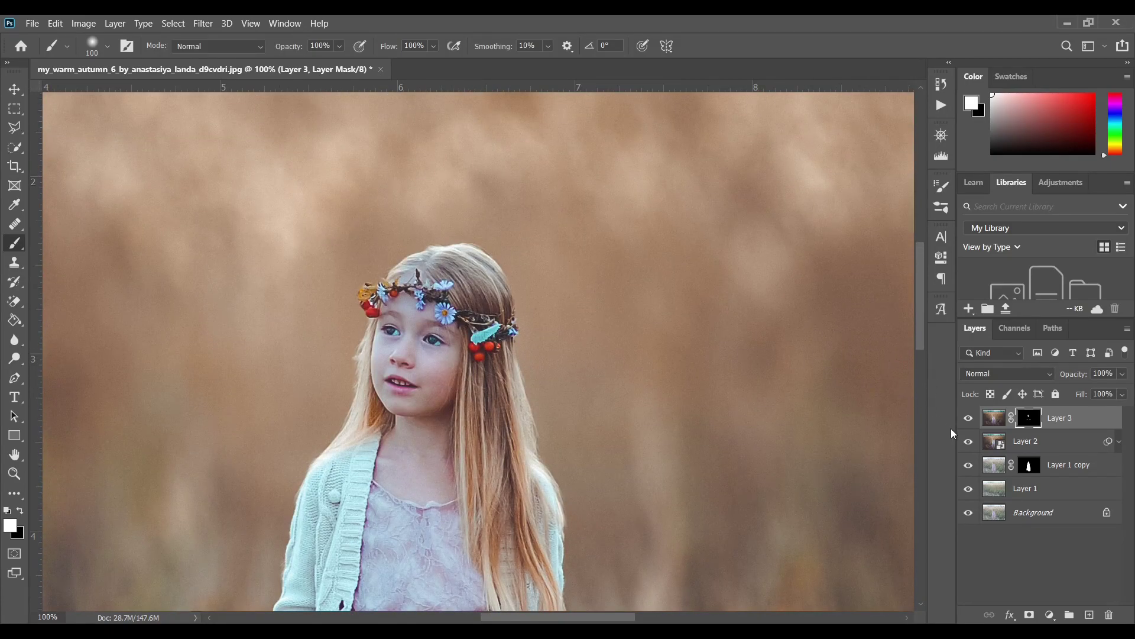
left_click(968, 420)
left_click(968, 420)
key("ctrl+2")
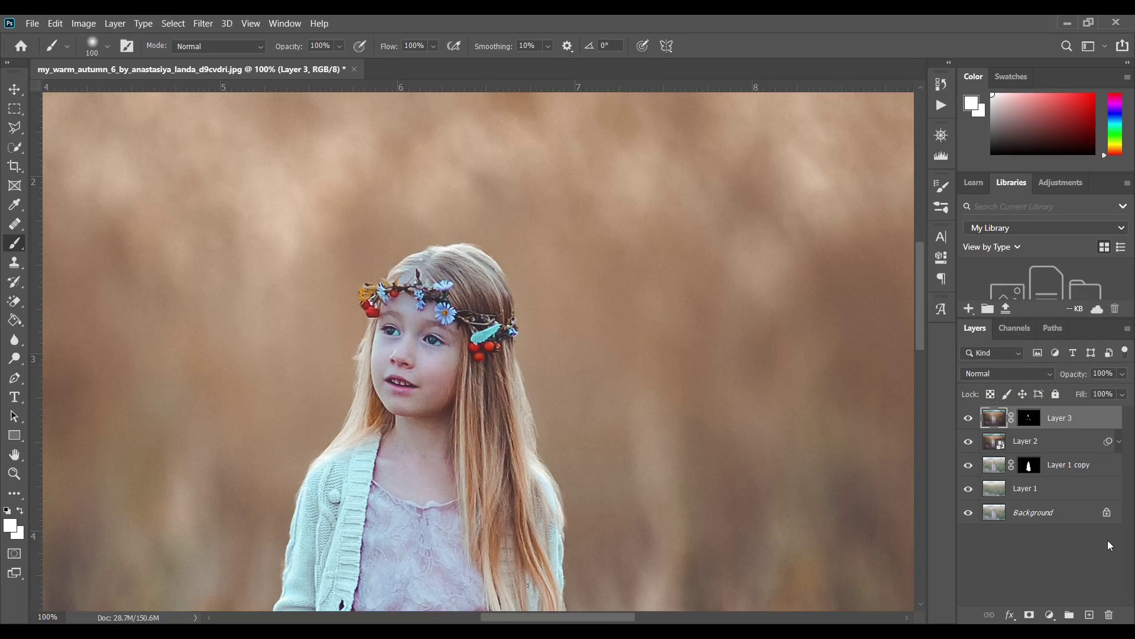
Add a new layer above Layer 3, filled with 50% Gray and set to the Overlay blend mode
left_click(1093, 615)
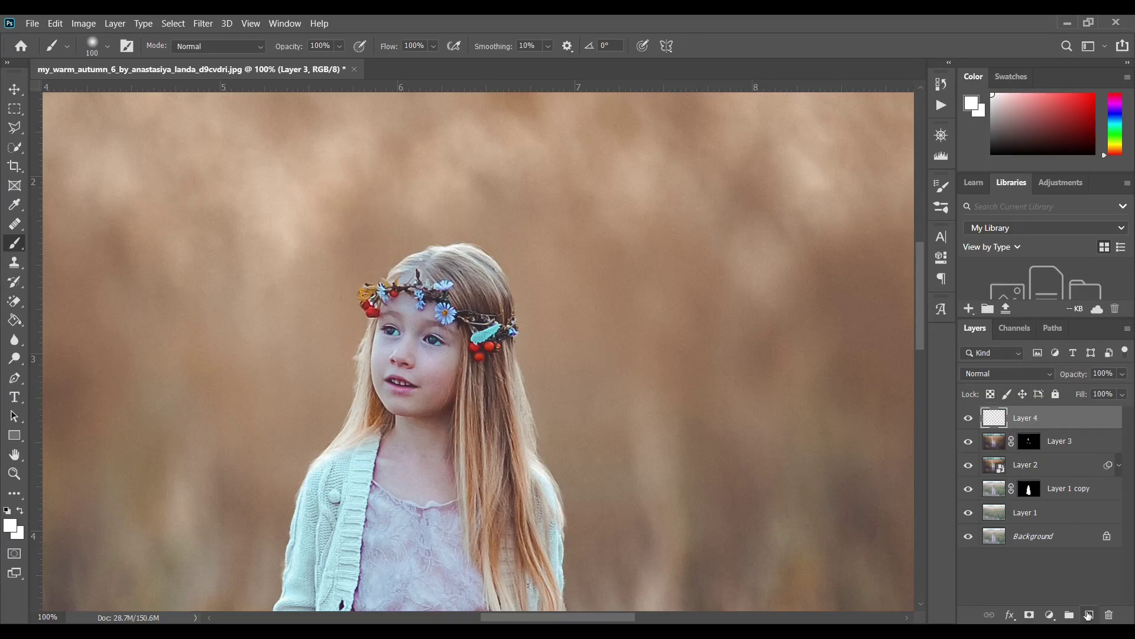
left_click(55, 23)
left_click(132, 241)
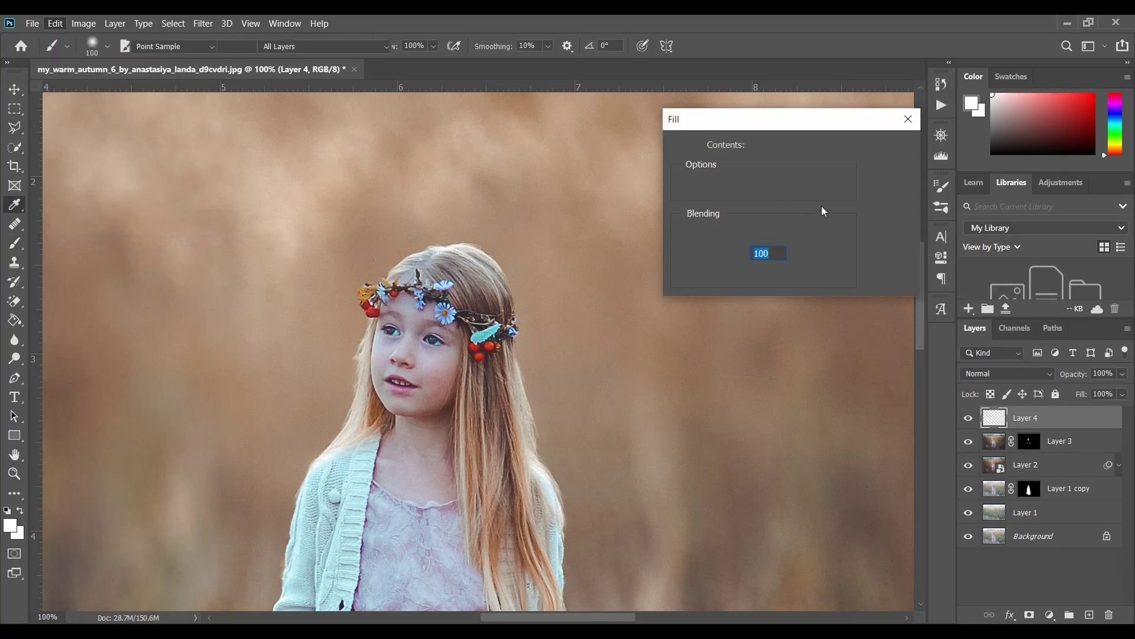
left_click(790, 148)
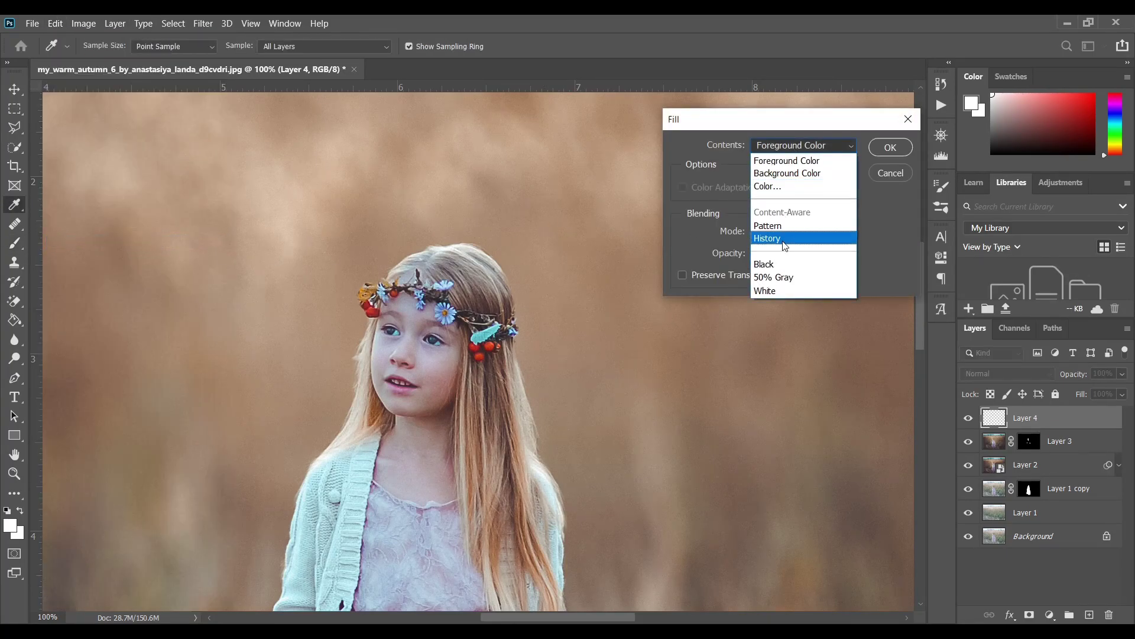
left_click(787, 278)
left_click(890, 147)
key("b")
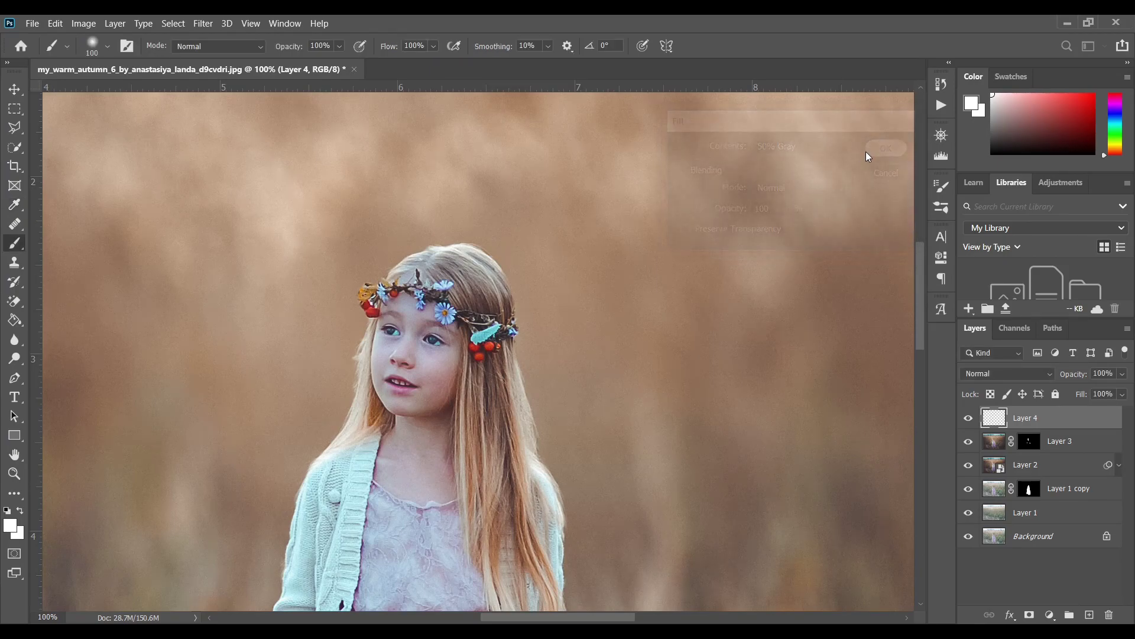
left_click(1029, 374)
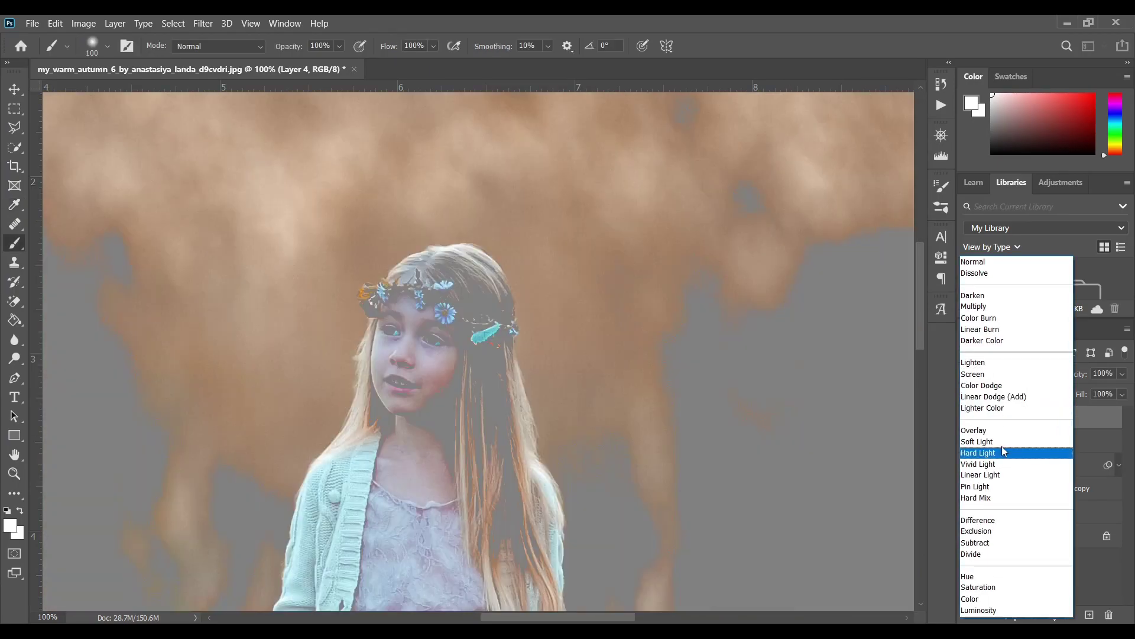
left_click(1005, 430)
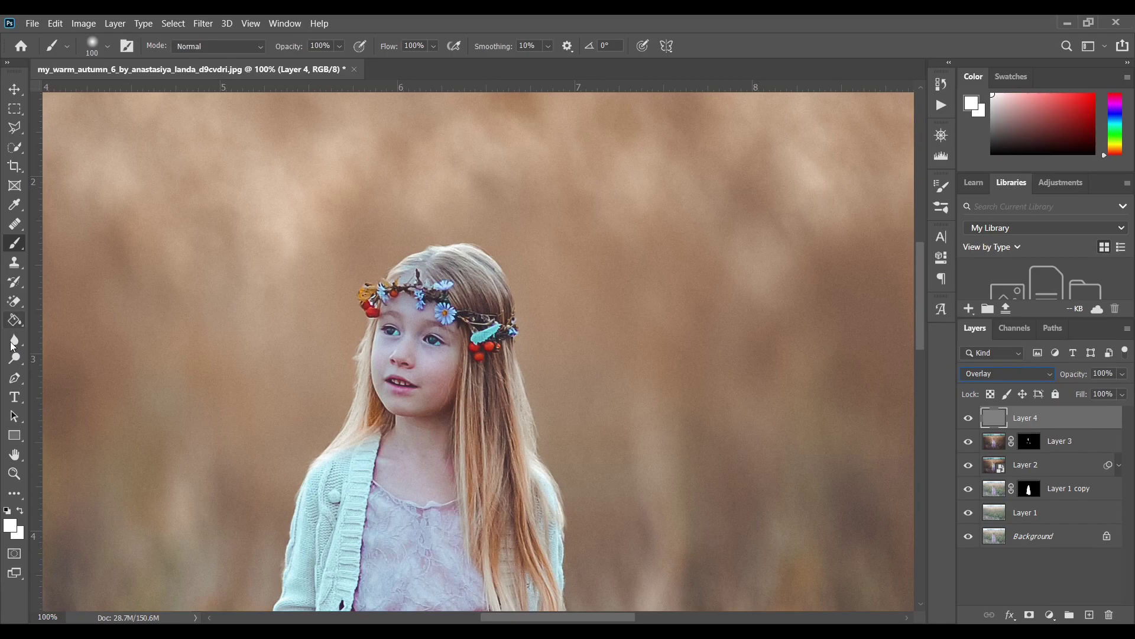
Switch to the Burn Tool with its range on Midtones and set the exposure to 20%
left_click(14, 358)
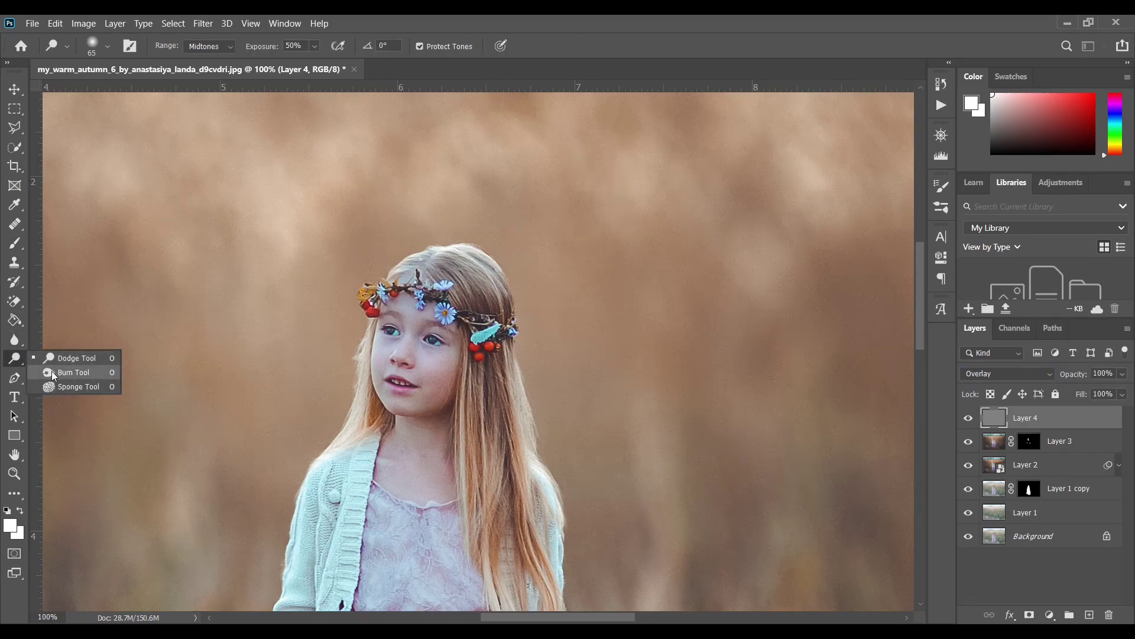
left_click(60, 372)
key("ctrl+plus")
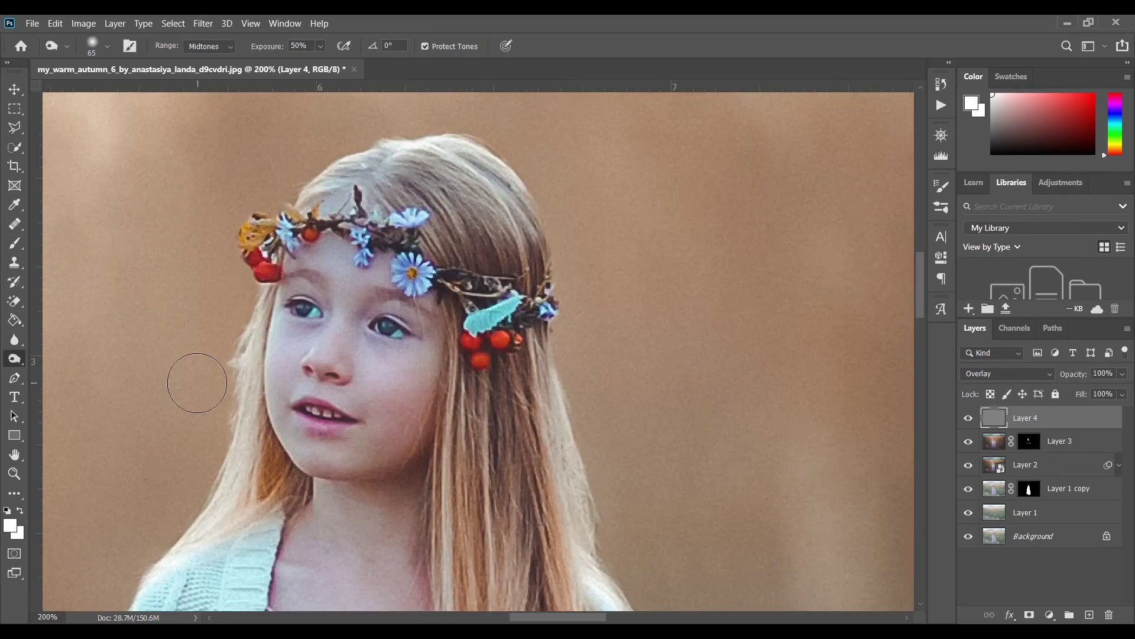
left_click_drag(317, 360, 422, 363)
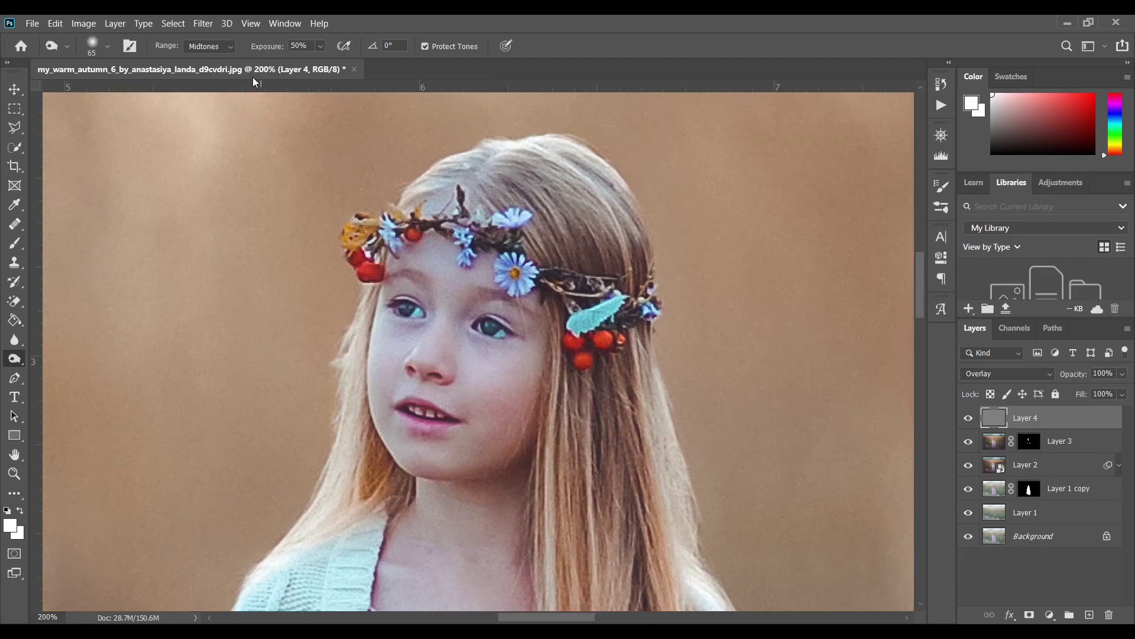
left_click(309, 45)
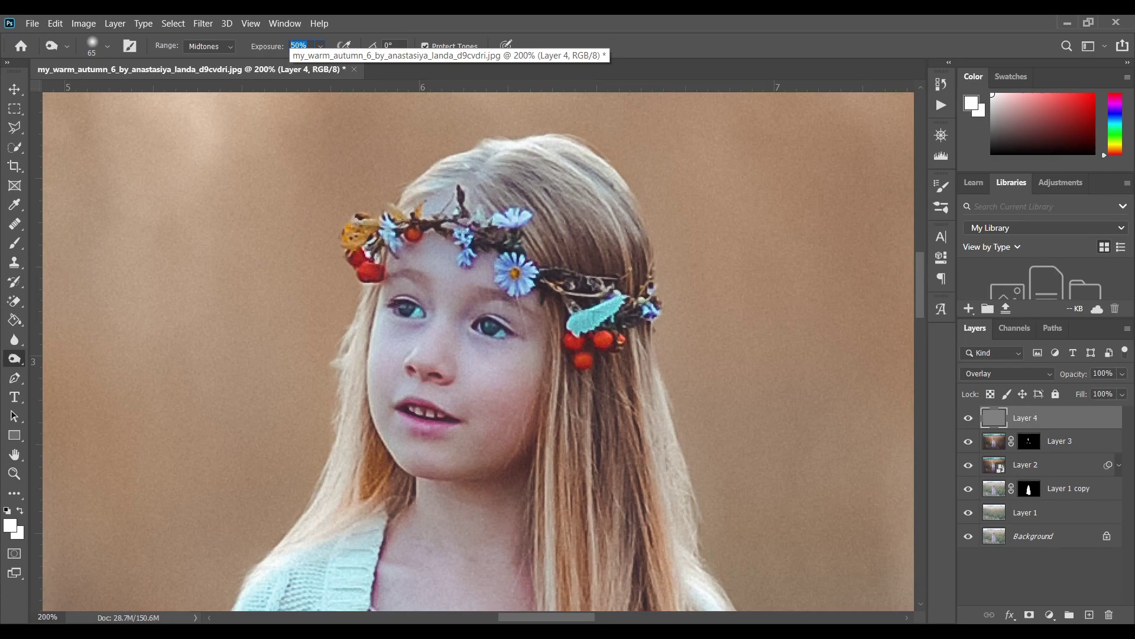
type("20")
Reduce the burn brush to 35 px, lower its exposure to 14% and darken the shadowed side of the girl's face on Layer 4
key("bracketleft")
key("bracketleft")
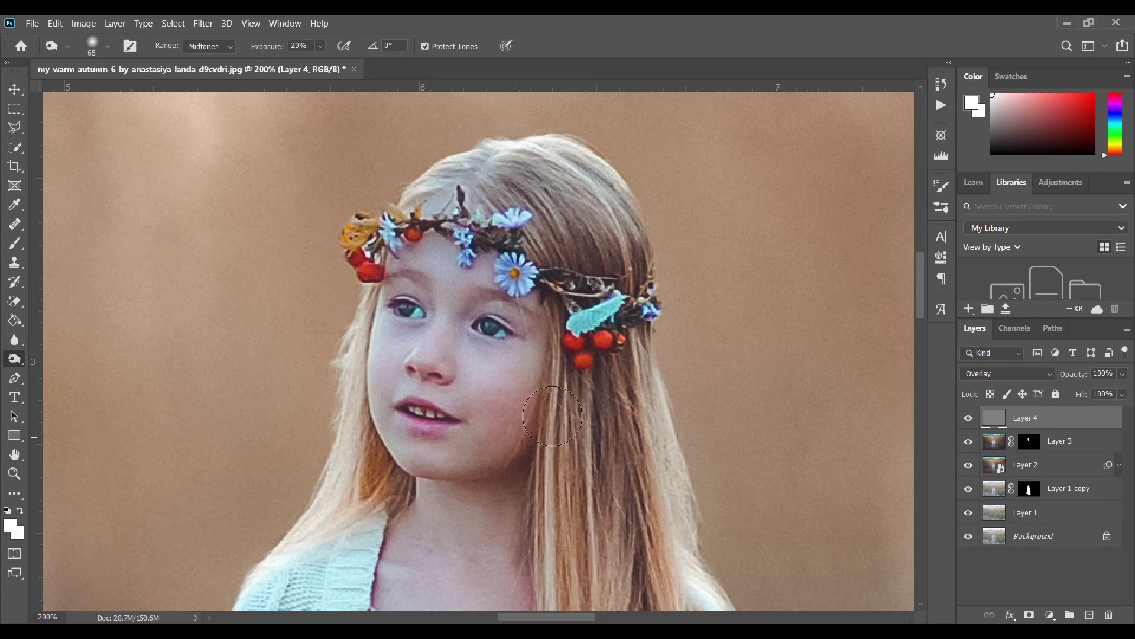
mouse_move(531, 380)
left_mouse_down()
mouse_move(524, 394)
mouse_move(529, 370)
mouse_move(546, 386)
left_mouse_up()
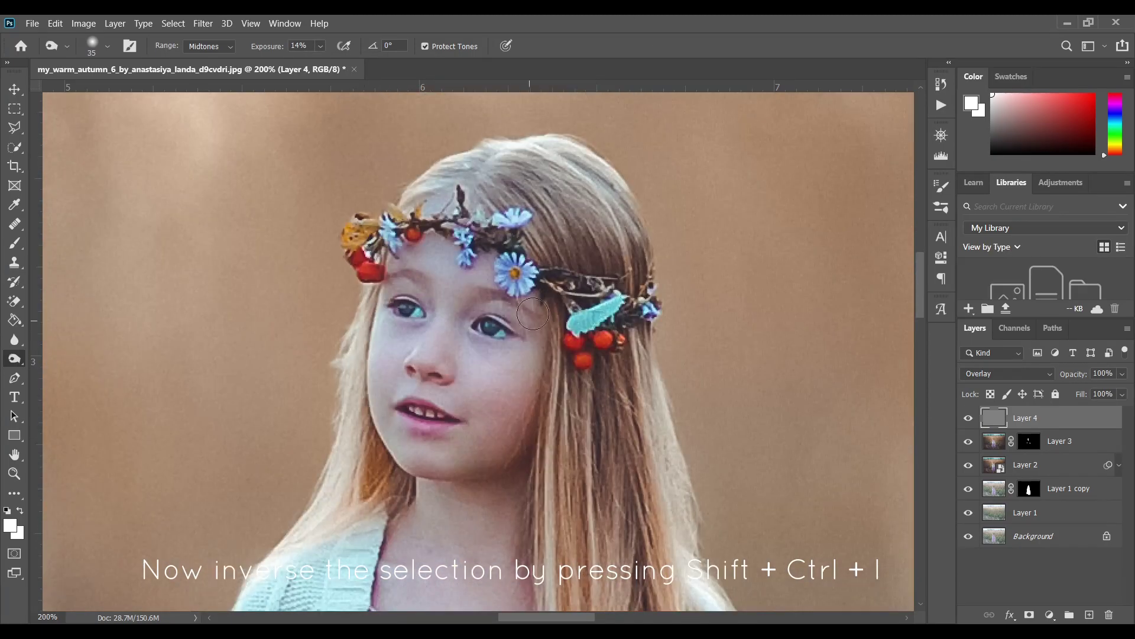
Switch to the Dodge Tool, reduce its brush to 15 px and set the exposure to 15%
key("shift+o")
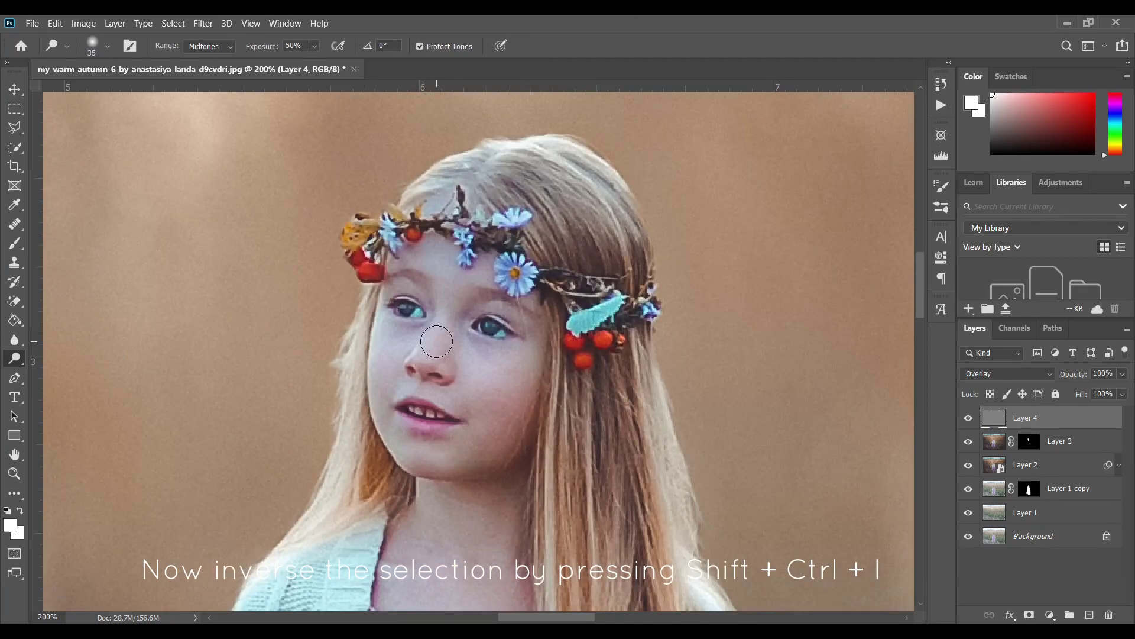
key("bracketleft")
key("bracketleft")
left_click(299, 45)
type("15")
key("Return")
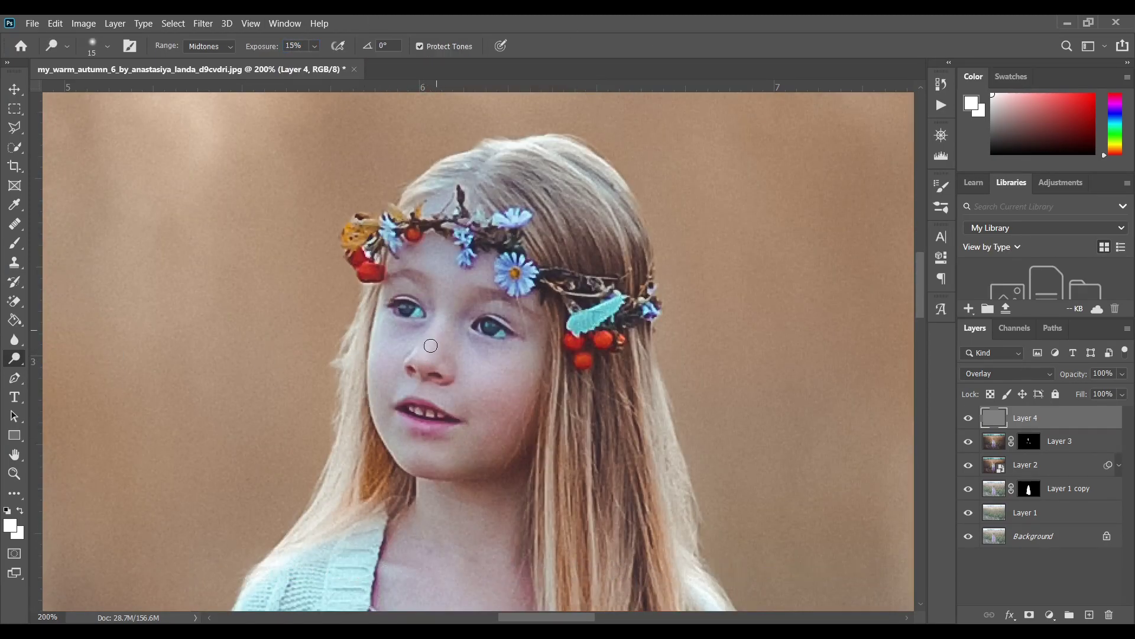
Dodge the highlights on the girl's face and neck, adjusting the brush to around 30 px
key("Right")
key("Right")
key("bracketright")
key("bracketright")
key("bracketright")
scroll(444, 472, "down", 3)
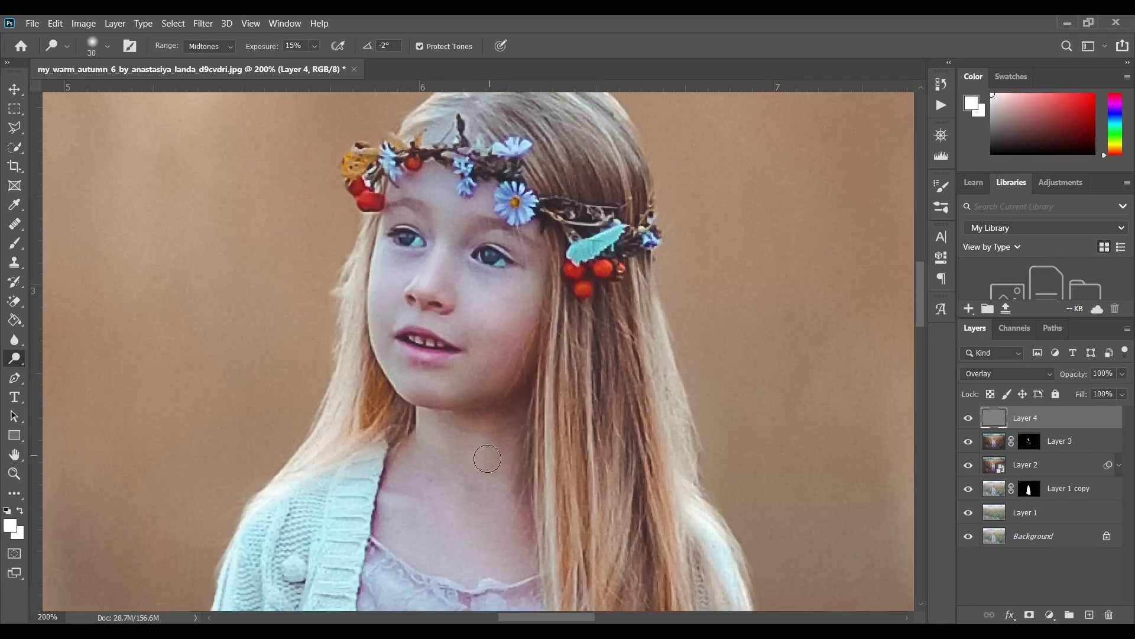
scroll(391, 500, "down", 2)
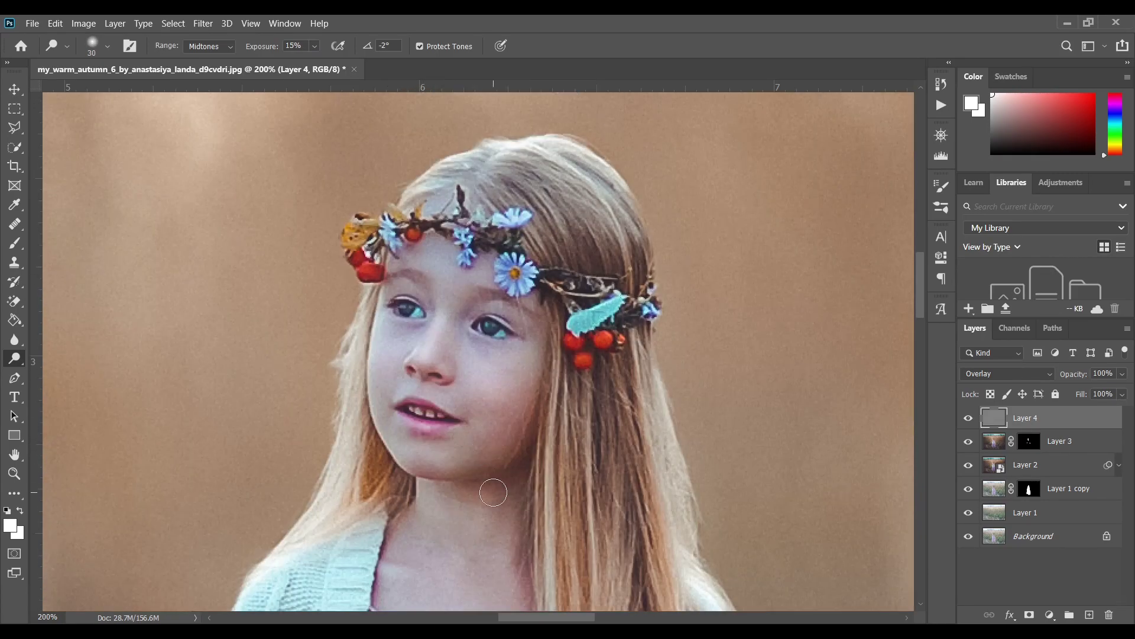
scroll(512, 479, "up", 2)
scroll(512, 480, "up", 5)
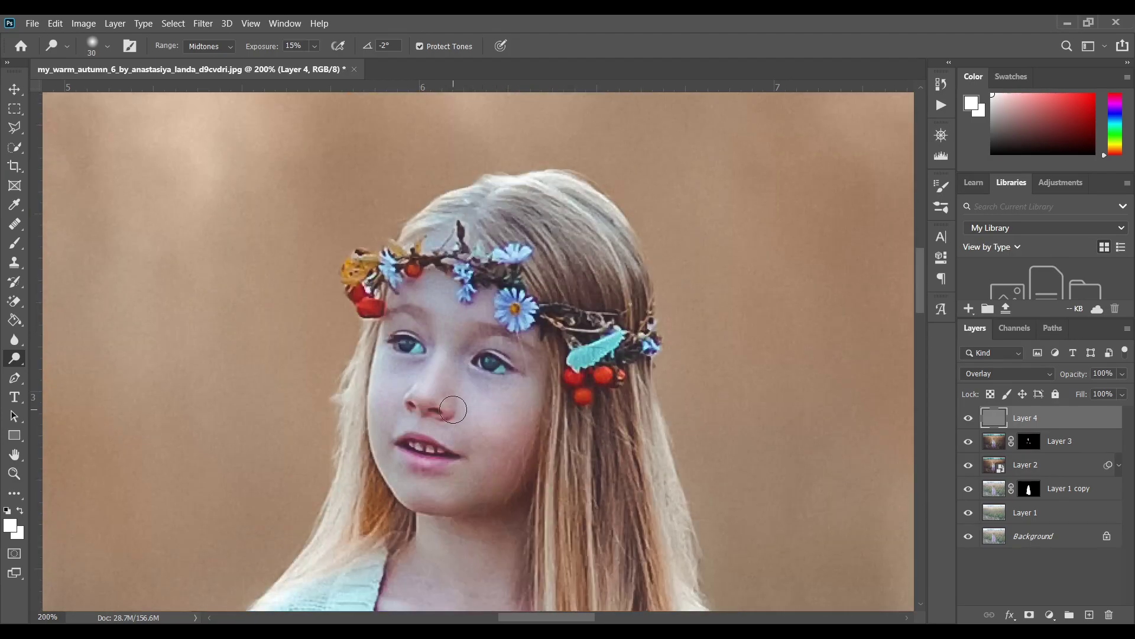
key("bracketleft")
key("bracketleft")
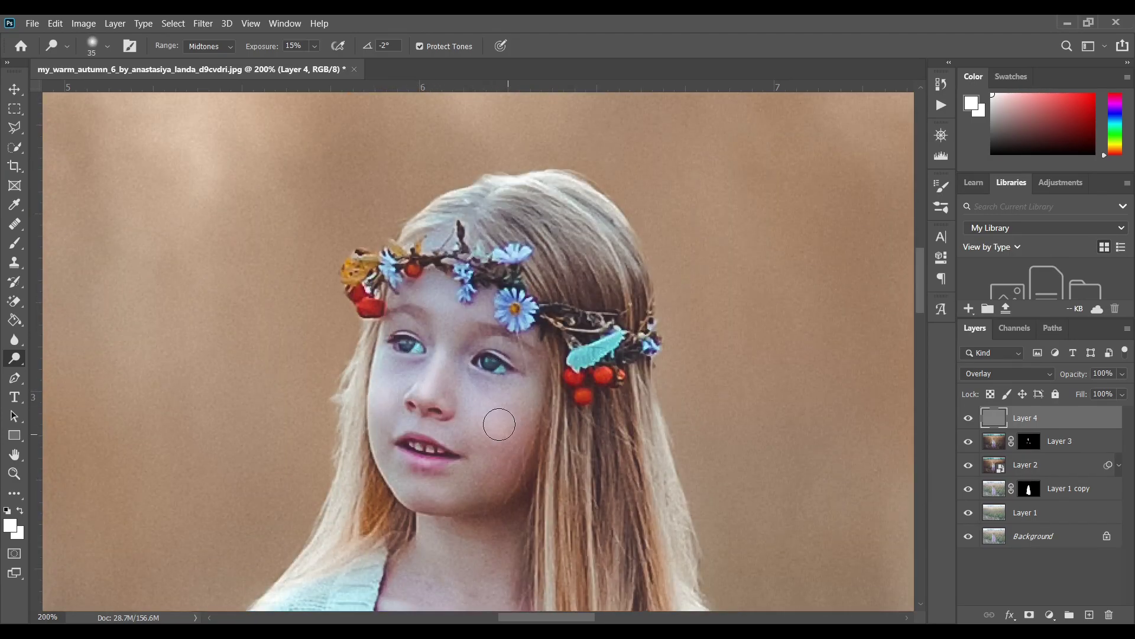
Burn the shadows around the girl's forehead, face and hair at 14% exposure with a 20 to 25 px brush
key("shift+o")
key("bracketright")
key("bracketright")
key("bracketright")
key("bracketright")
key("bracketright")
key("bracketright")
key("bracketright")
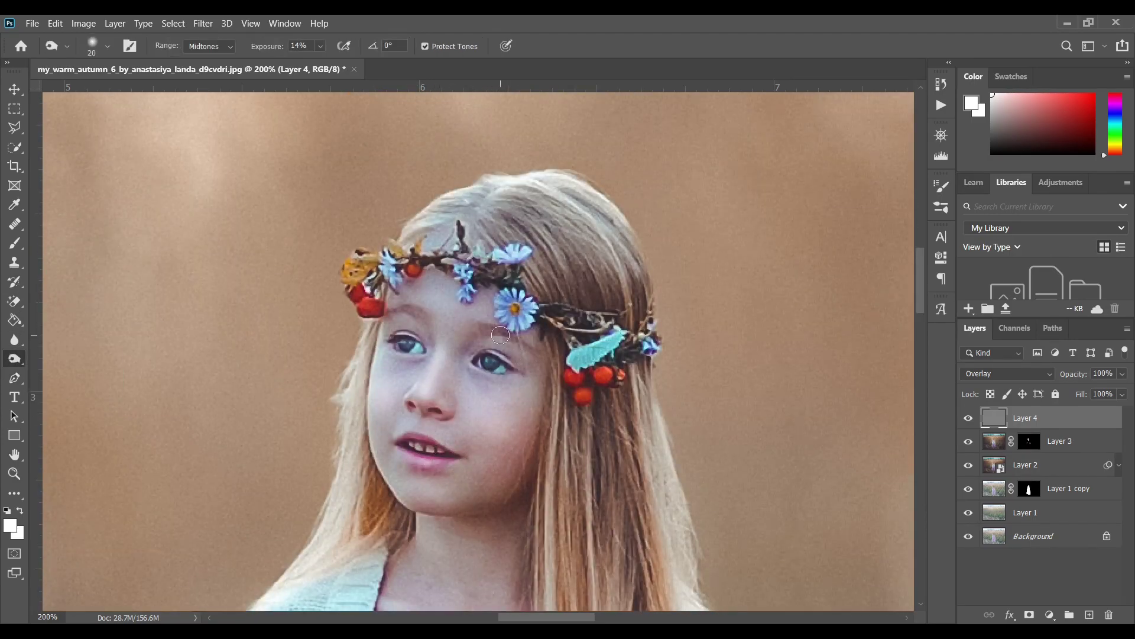
scroll(527, 324, "down", 5)
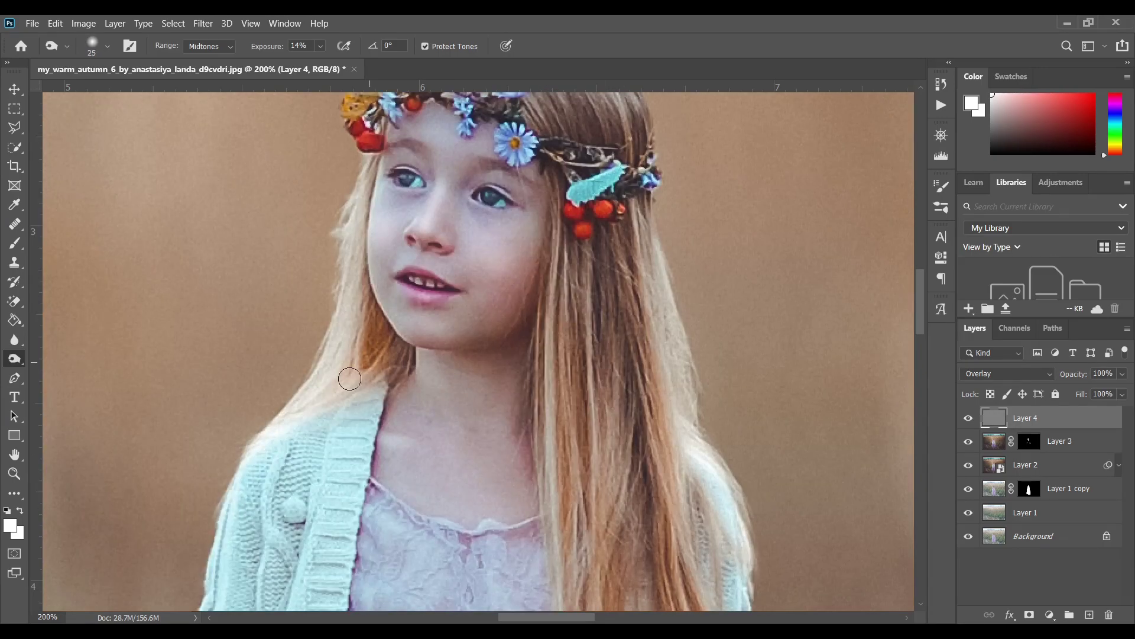
scroll(535, 461, "down", 2)
Burn the shadow areas of the girl's clothing and the folds of her dress with a 35 to 40 px brush
key("ctrl+minus")
key("bracketright")
key("bracketright")
key("bracketright")
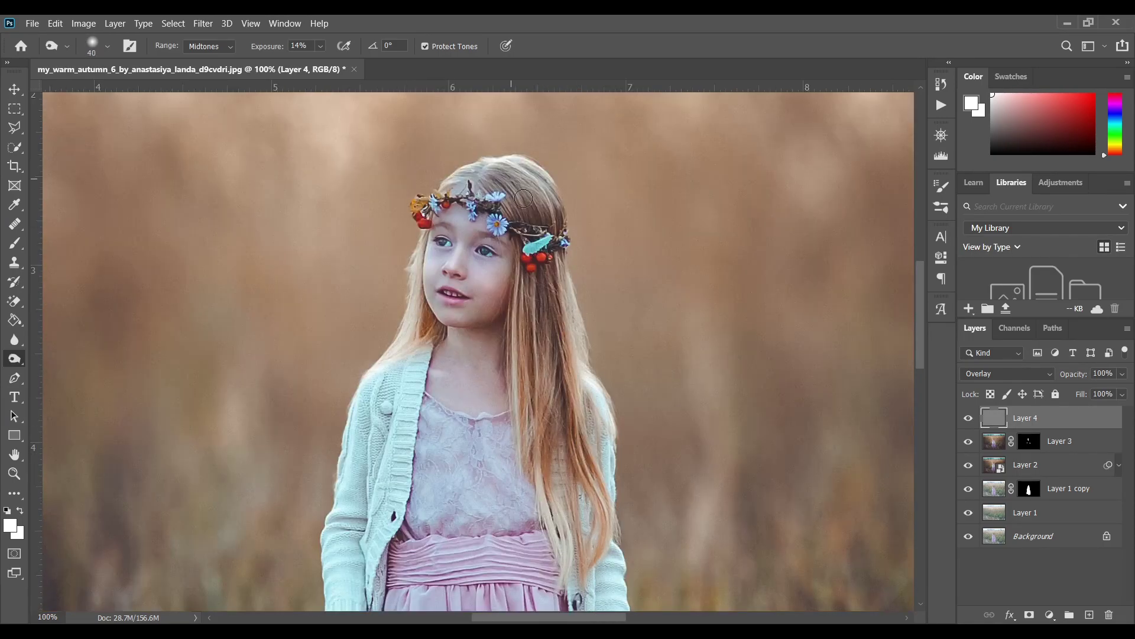
scroll(548, 483, "down", 6)
key("bracketleft")
mouse_move(394, 178)
left_mouse_down()
mouse_move(403, 284)
mouse_move(395, 414)
left_mouse_up()
scroll(550, 503, "down", 1)
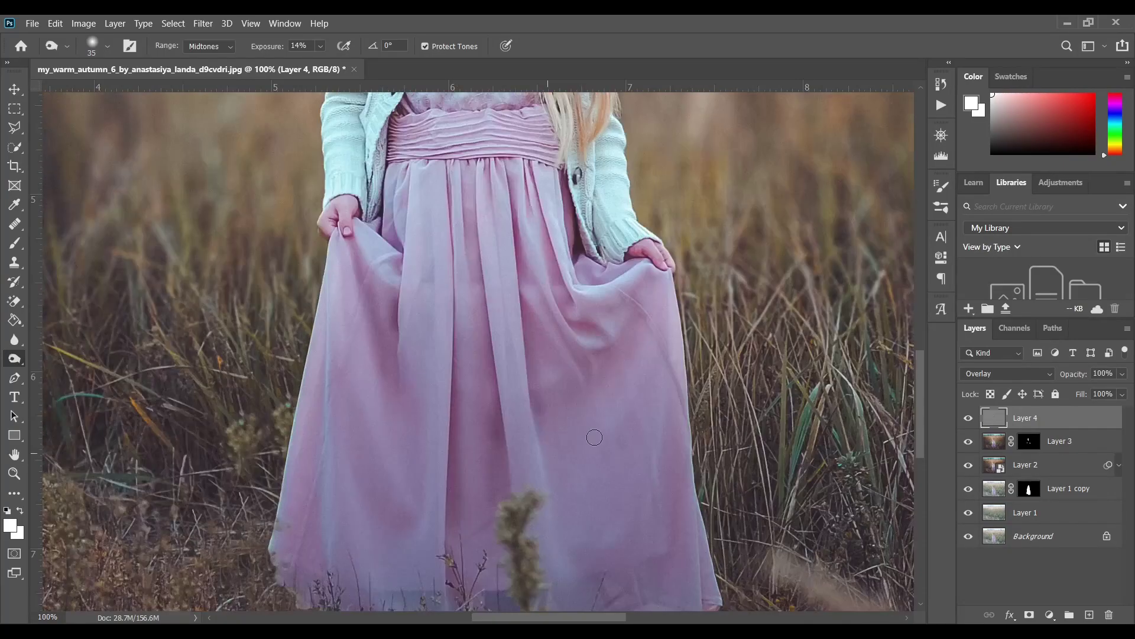
Dodge the highlights of the dress with a 40 px brush, undoing the first stroke and lowering the exposure to 9%
key("shift+o")
key("shift+o")
left_click_drag(332, 445, 331, 562)
key("ctrl+z")
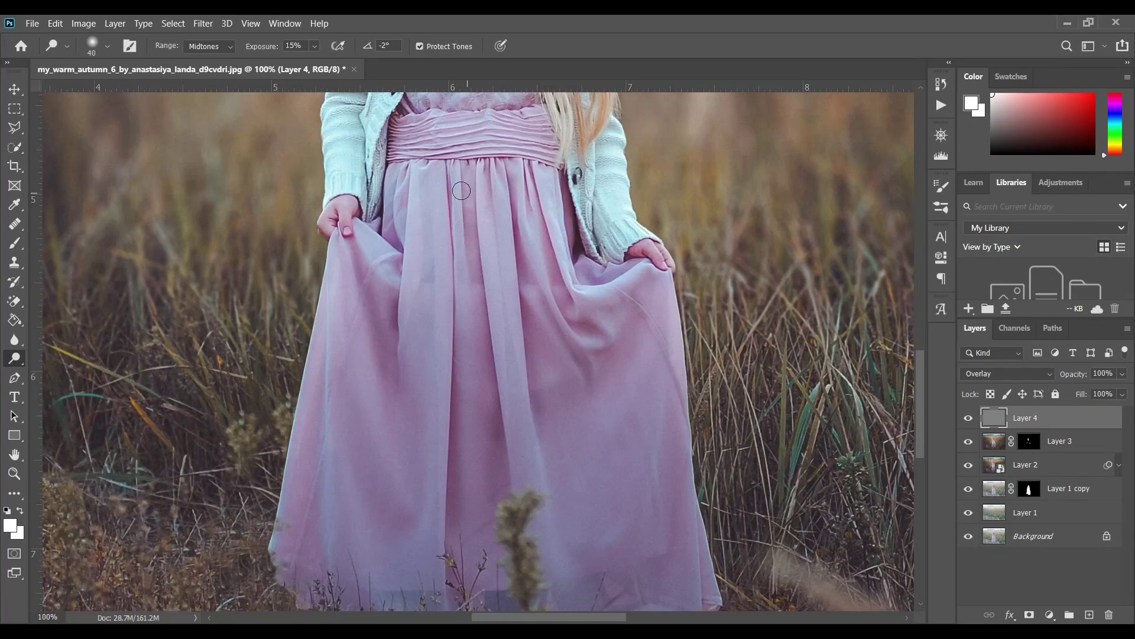
key("0")
key("9")
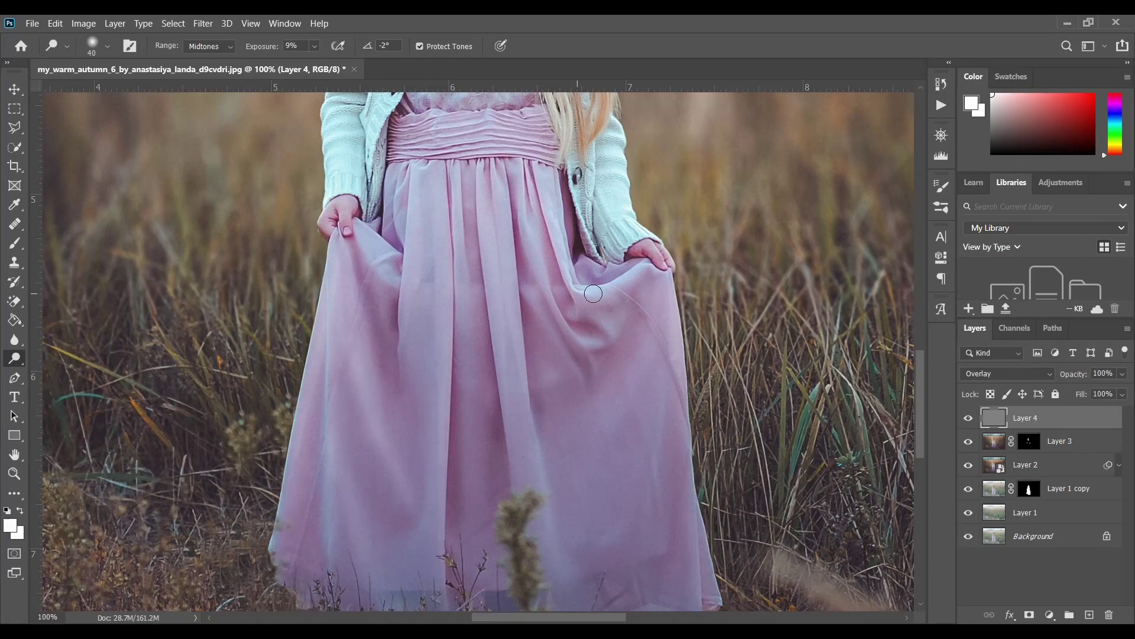
scroll(450, 296, "up", 5)
scroll(479, 268, "up", 3)
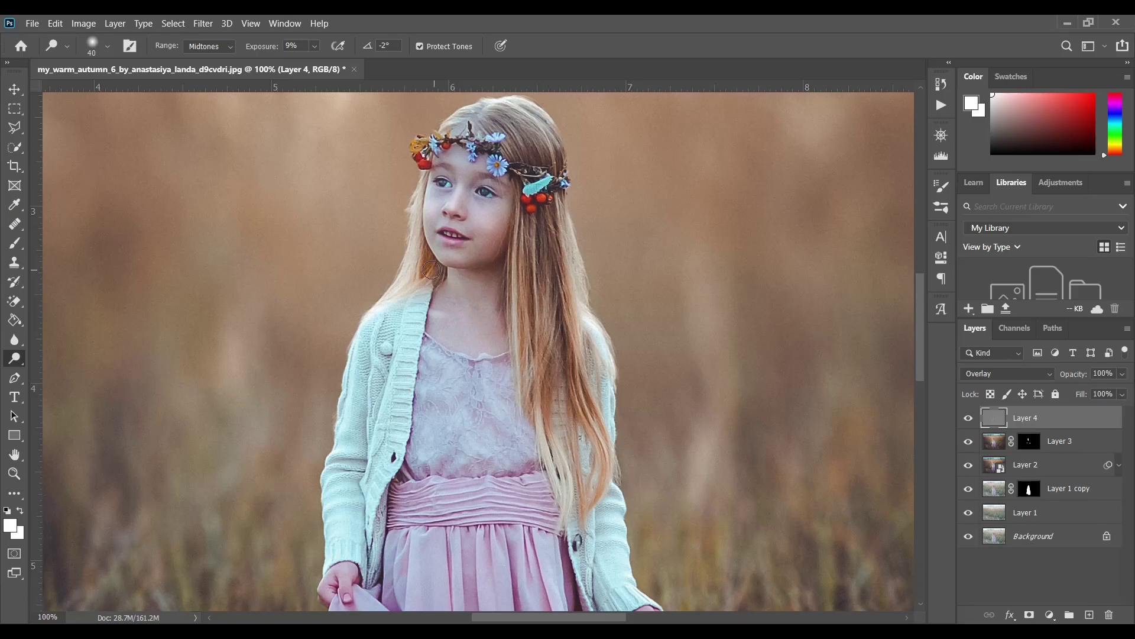
Toggle Layer 4's visibility to compare the whole image with and without the dodging and burning
key("ctrl+0")
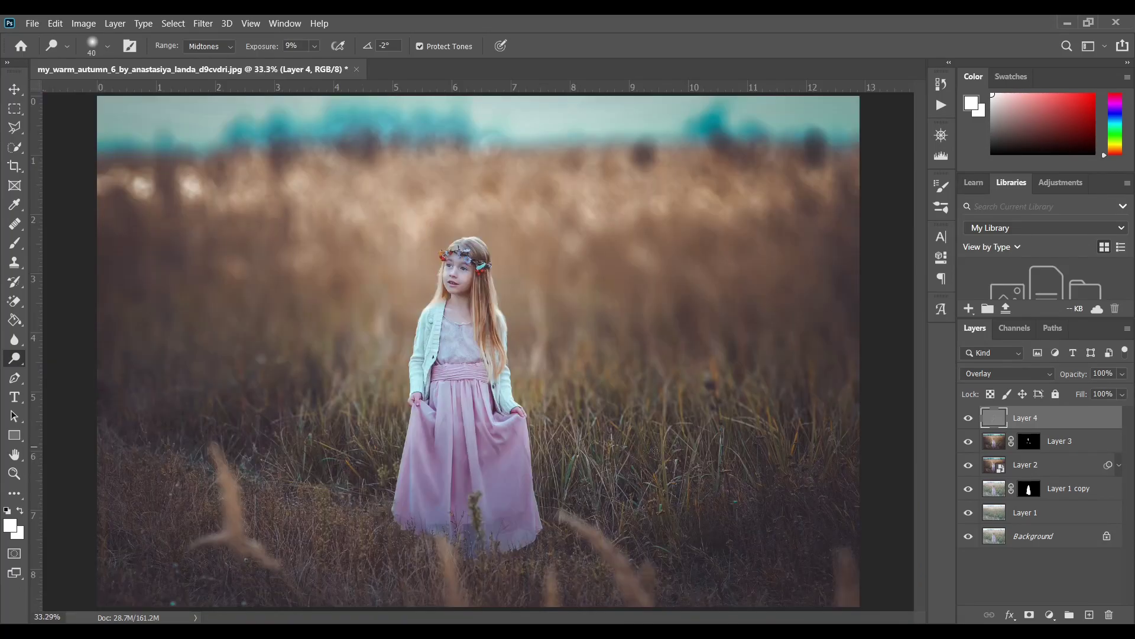
left_click(969, 417)
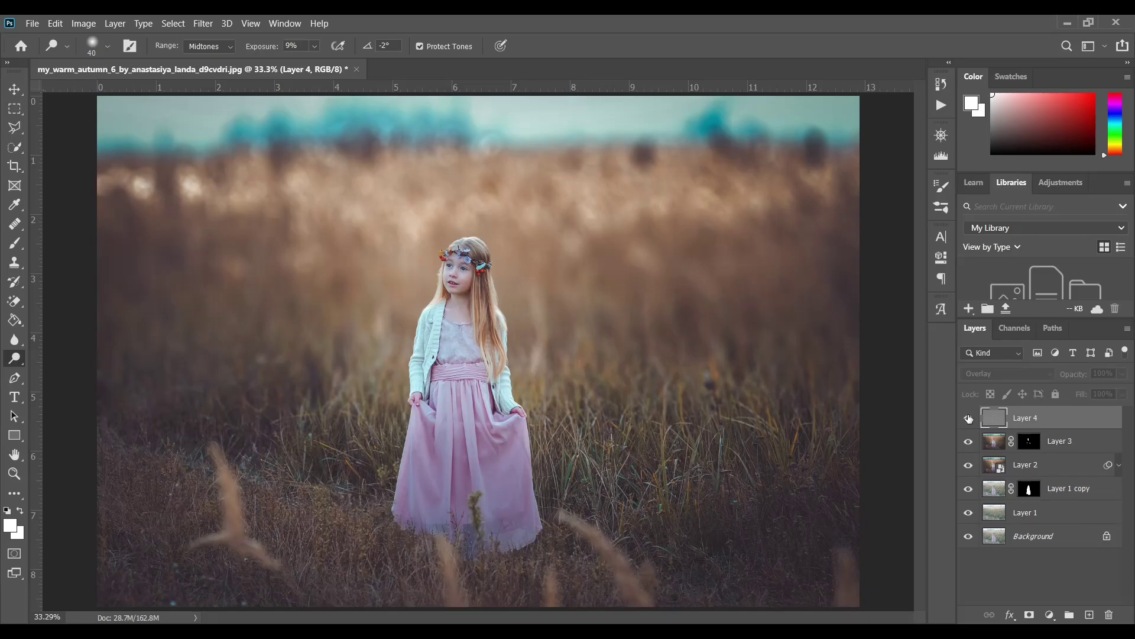
left_click(969, 418)
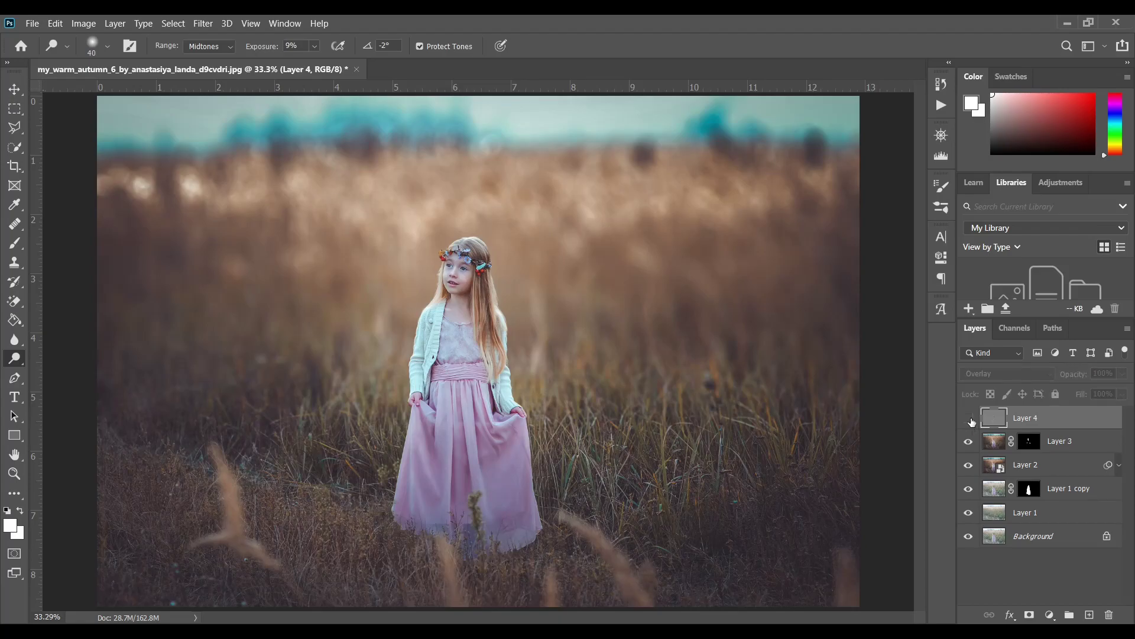
Add a Gradient Map adjustment layer above Layer 4 using the Violet, Orange preset
key("ctrl+minus")
left_click(1050, 614)
left_click(1053, 598)
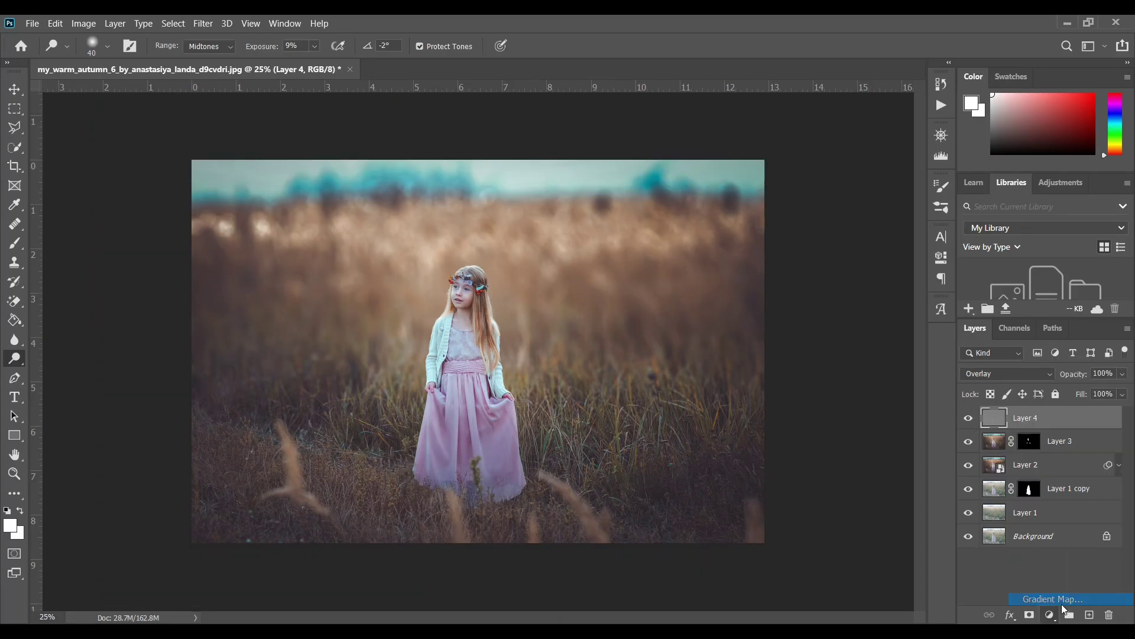
left_click(793, 289)
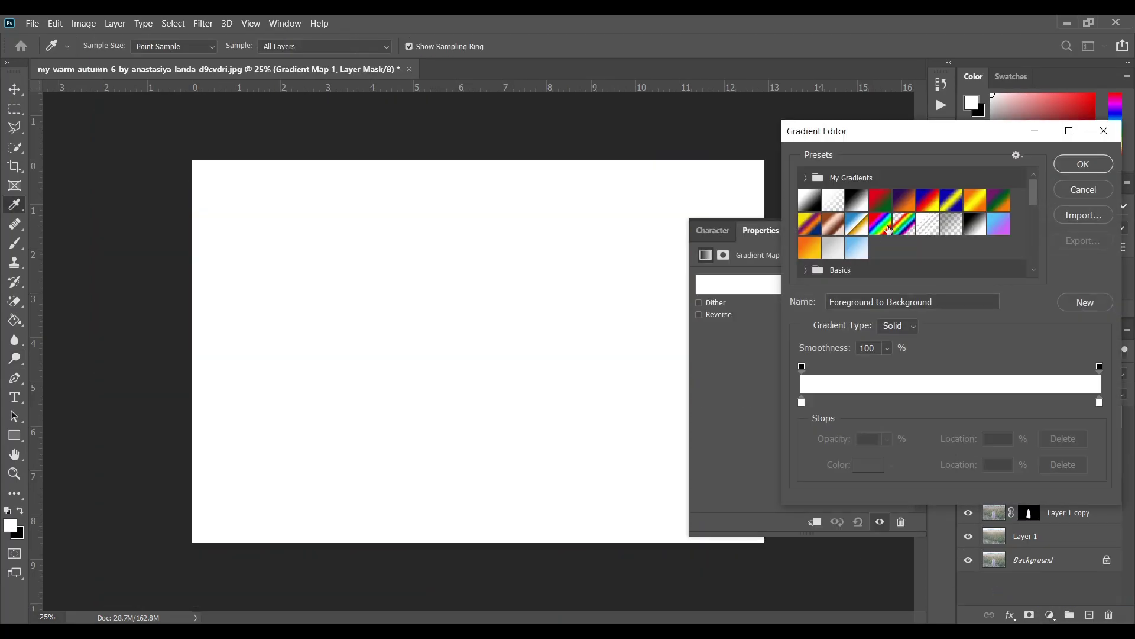
scroll(902, 214, "up", 3)
left_click(906, 202)
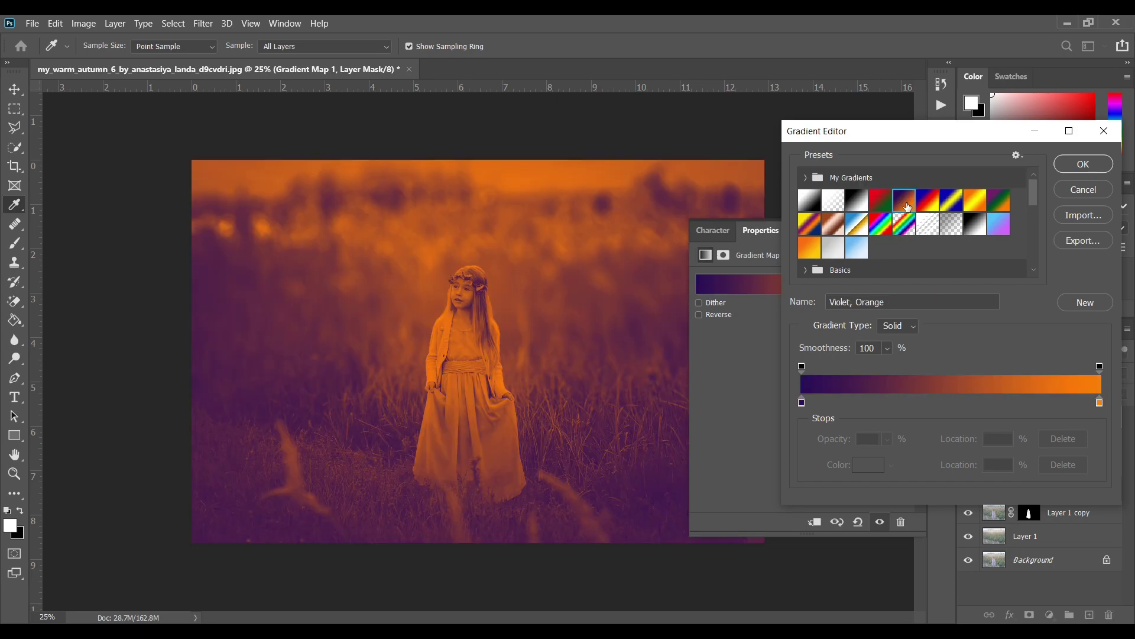
left_click(1067, 167)
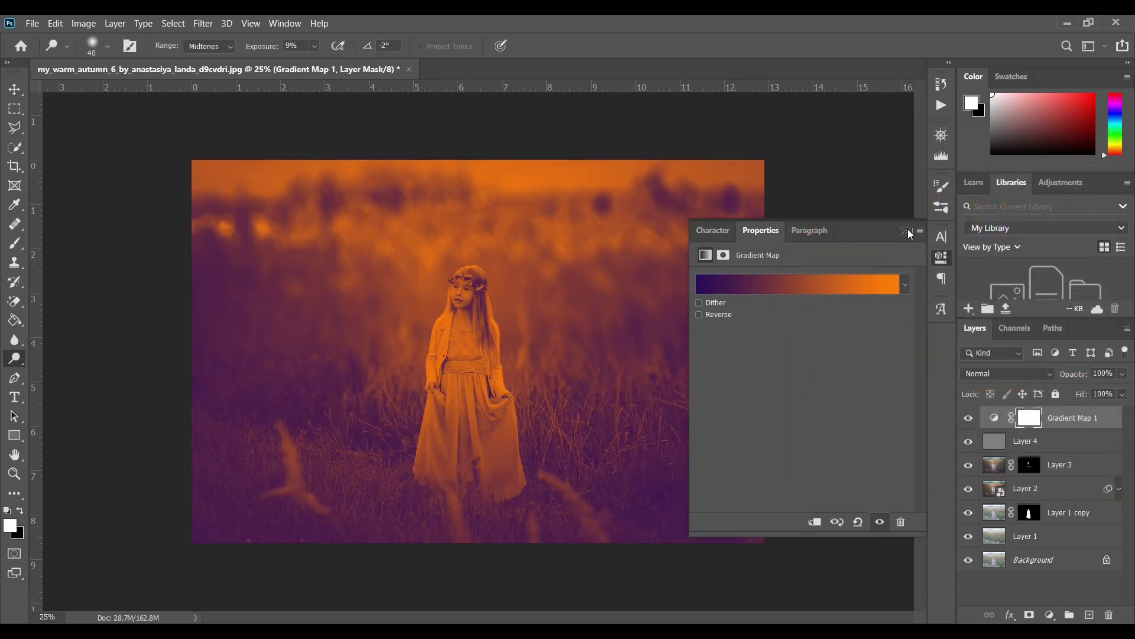
Set the gradient map layer's blend mode to Soft Light and its opacity to 40%
left_click(907, 229)
left_click(1029, 373)
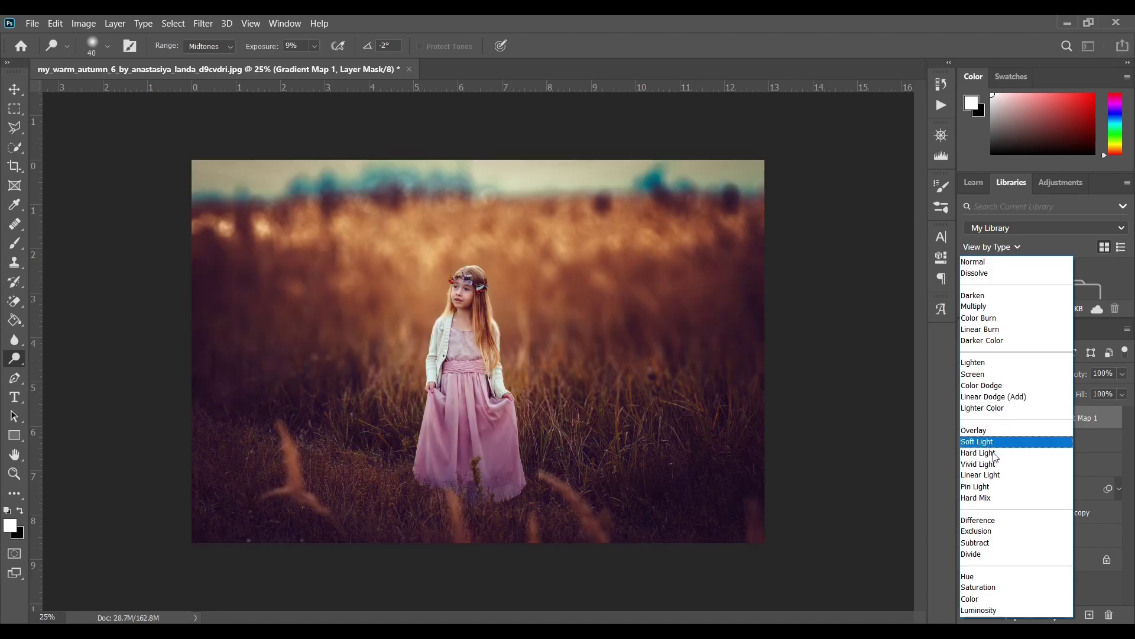
left_click(994, 445)
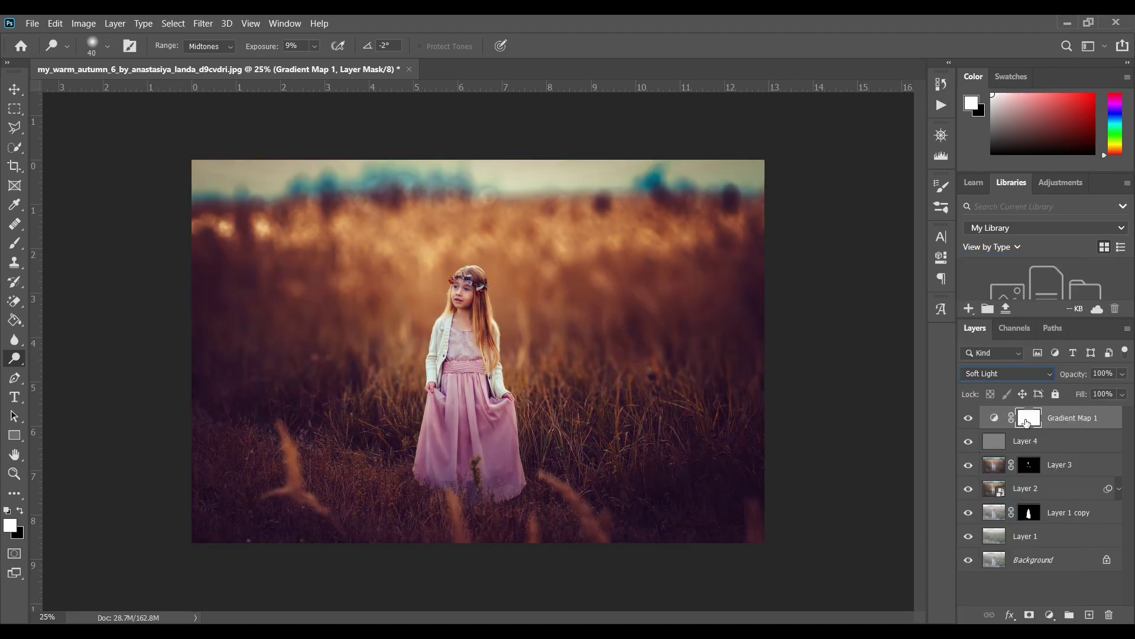
left_click(1122, 375)
left_click_drag(1088, 390, 1084, 389)
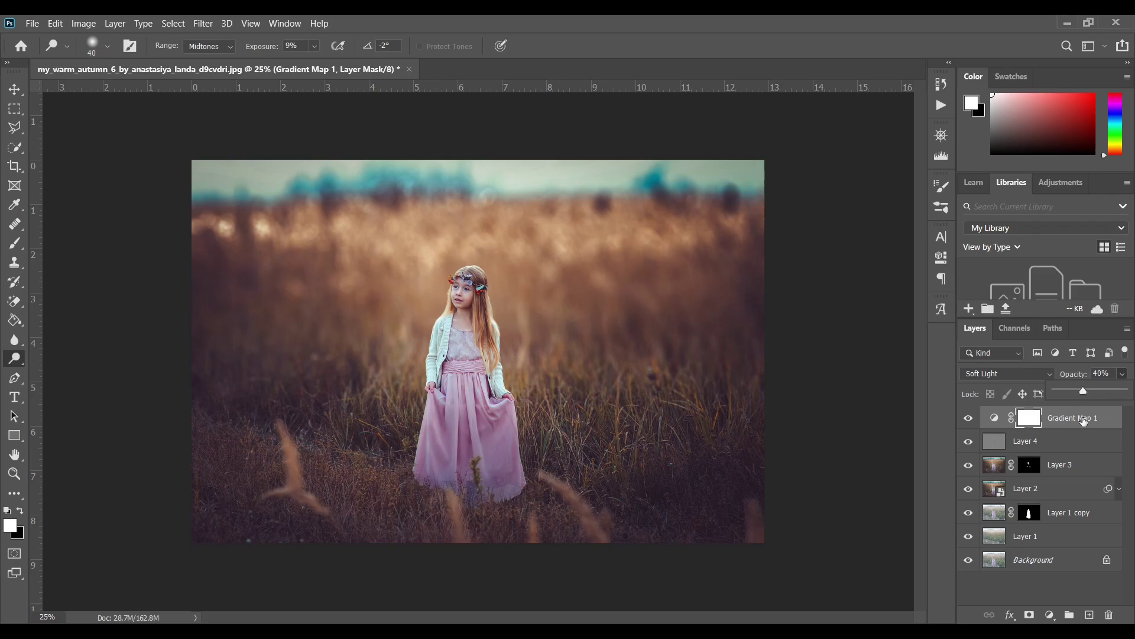
Toggle the gradient map layer's visibility to compare the image with and without its color effect
left_click(994, 417)
left_click(968, 419)
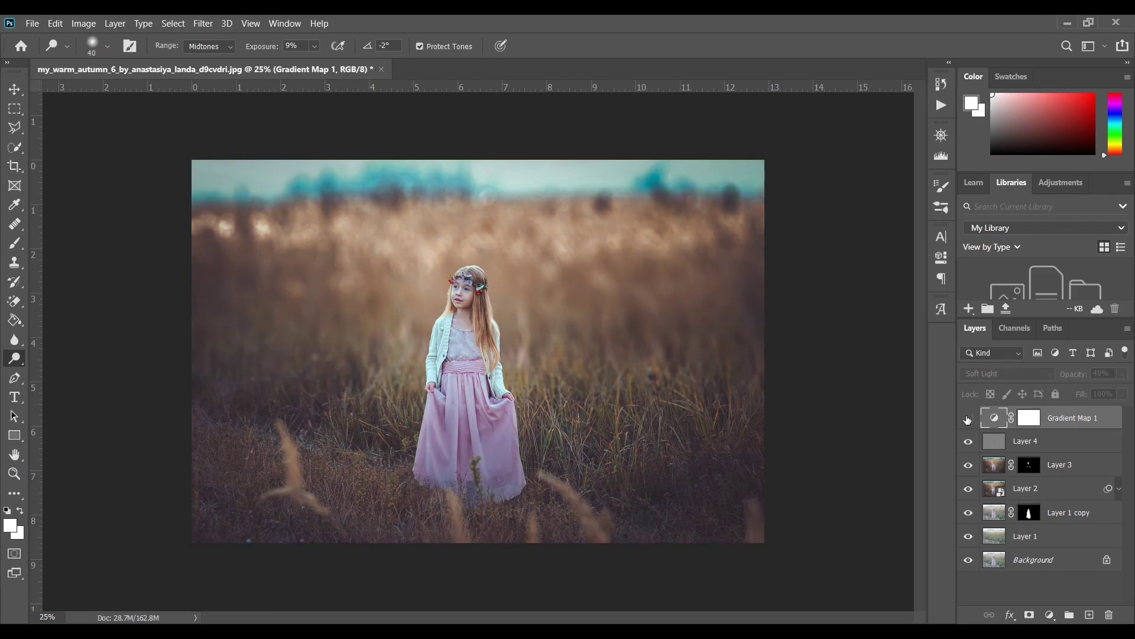
left_click(968, 420)
left_click(968, 419)
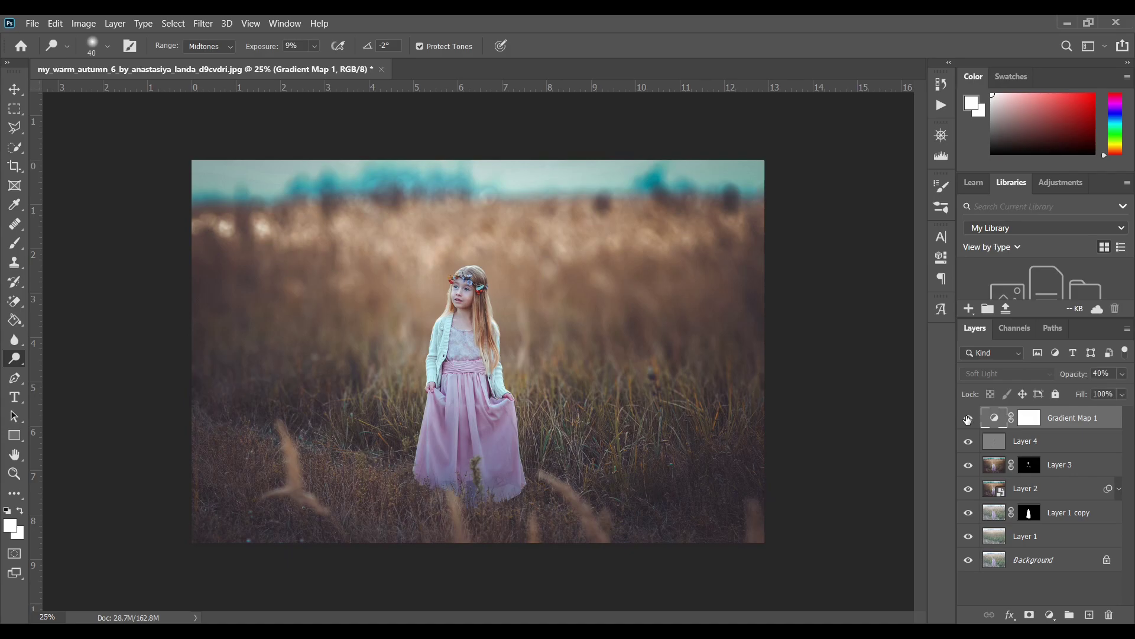
left_click(968, 419)
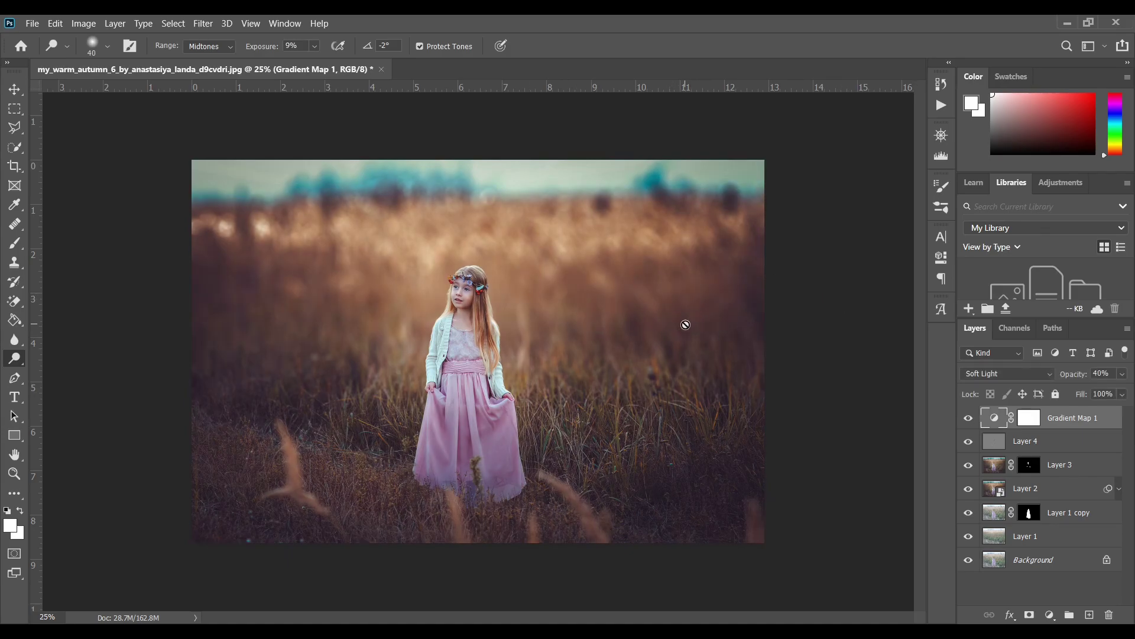
Add a second Gradient Map adjustment layer above Gradient Map 1 using the Foreground to Background preset, reversed
left_click(1050, 615)
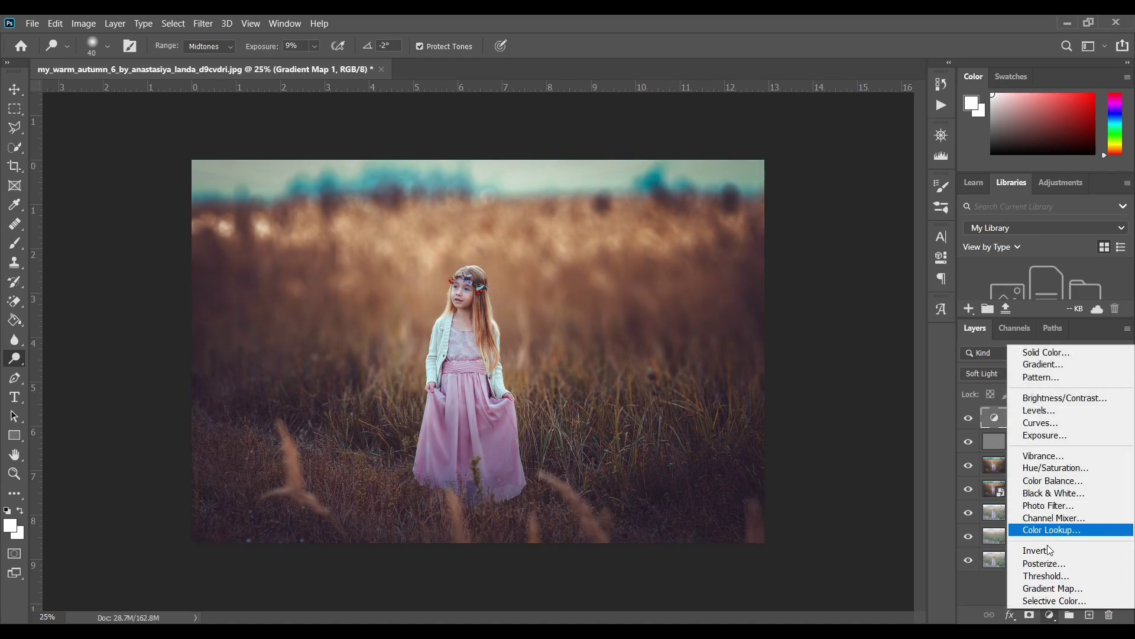
left_click(1054, 588)
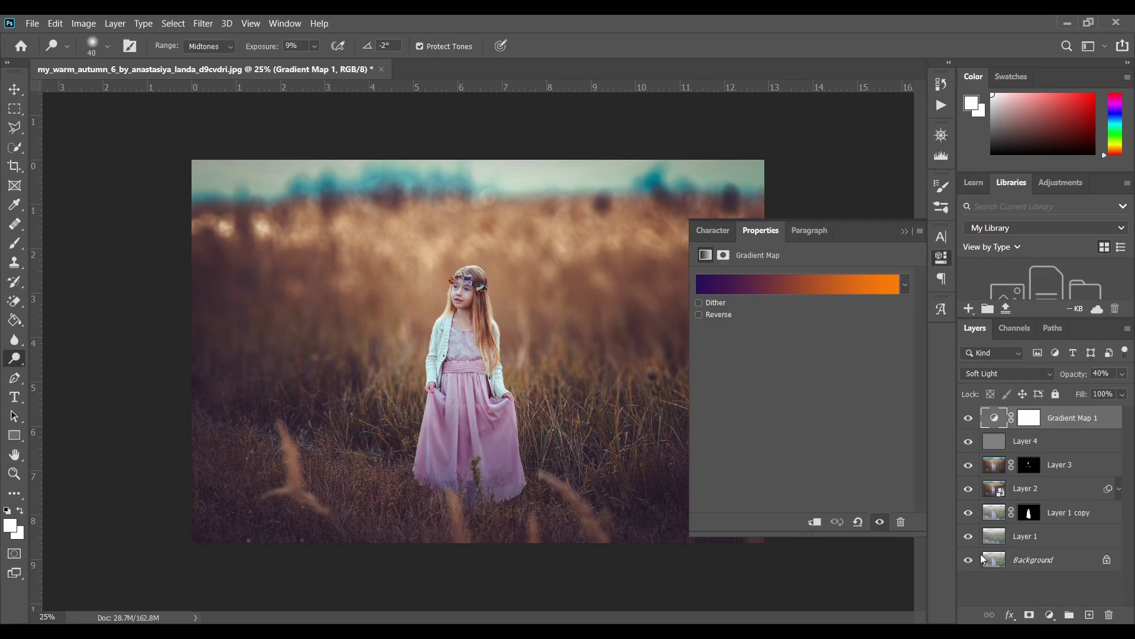
left_click(832, 293)
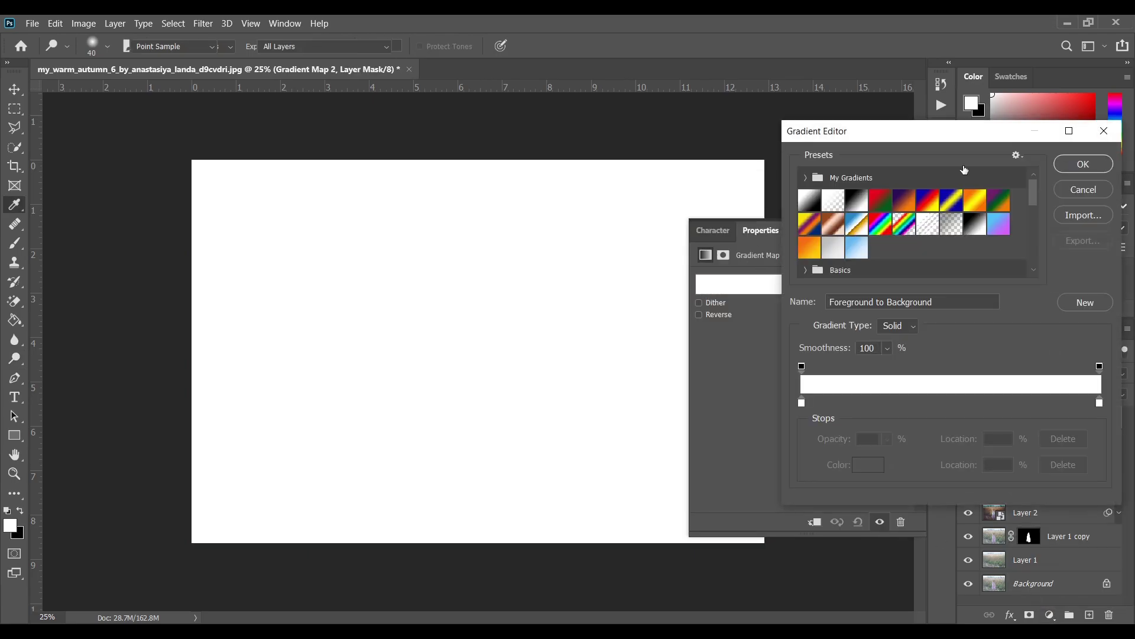
left_click(813, 205)
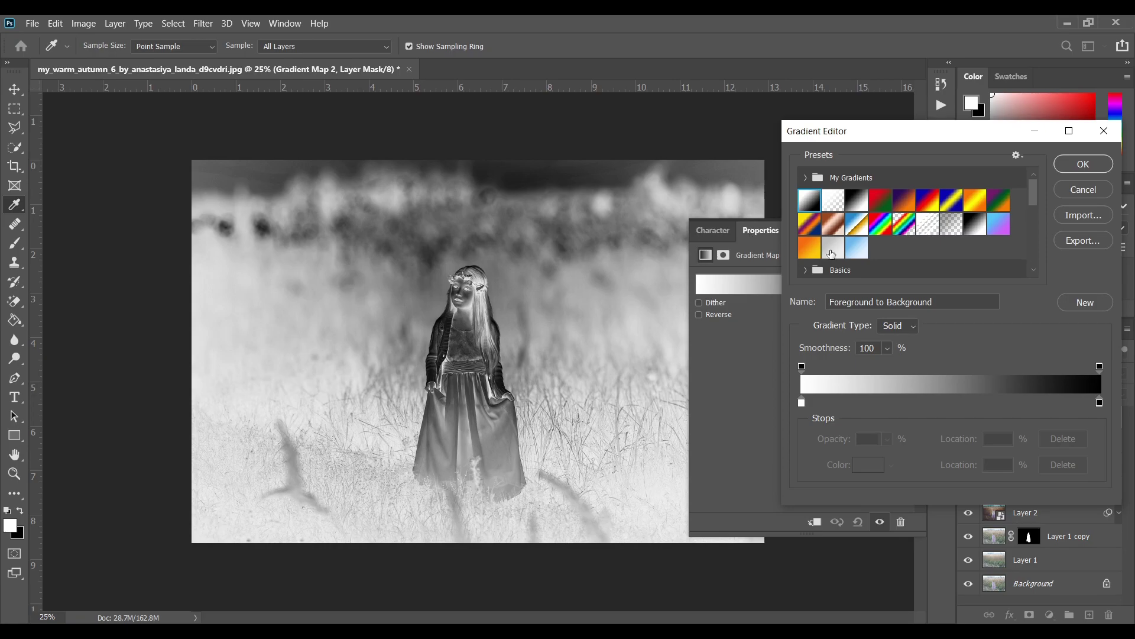
left_click(1070, 165)
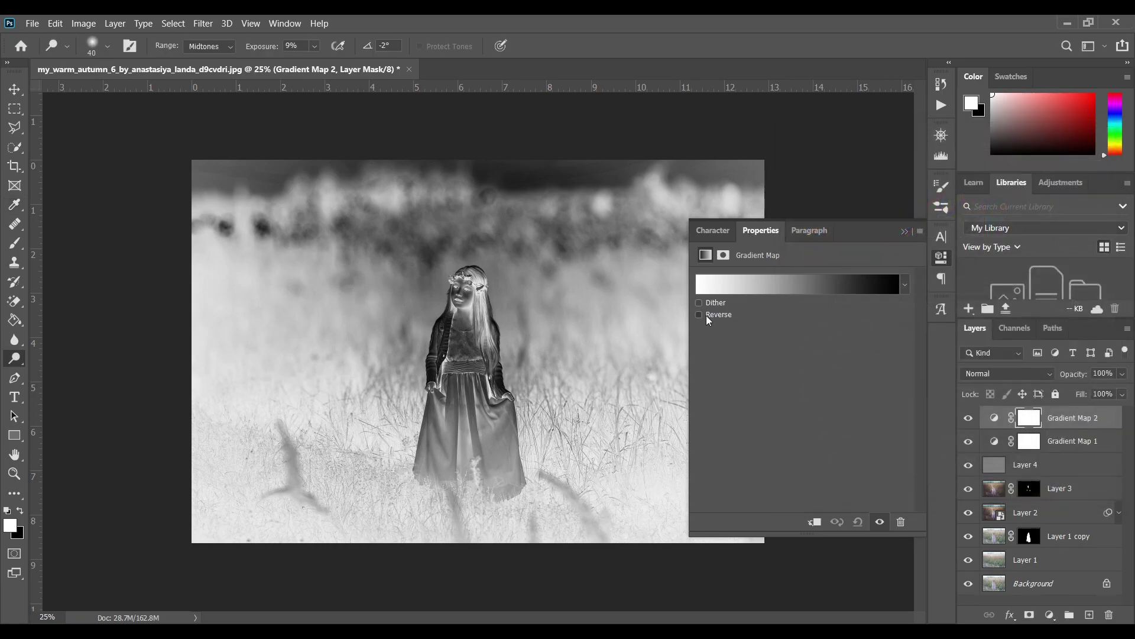
left_click(706, 314)
left_click(905, 232)
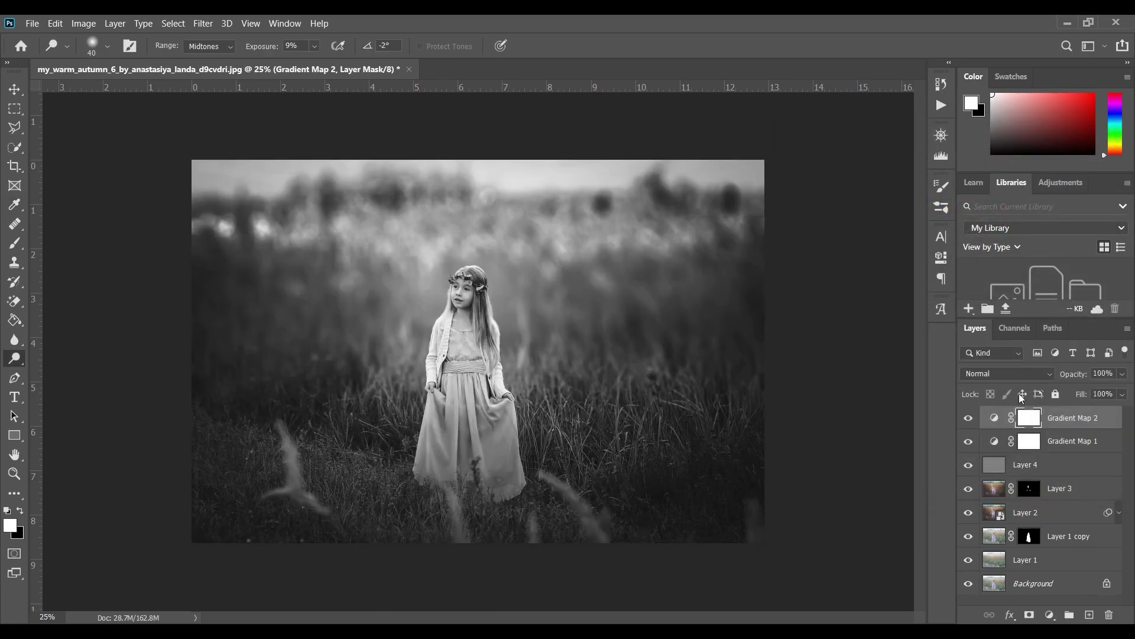
Set the Gradient Map 2 layer's blend mode to Soft Light and its opacity to 15%
left_click(1011, 374)
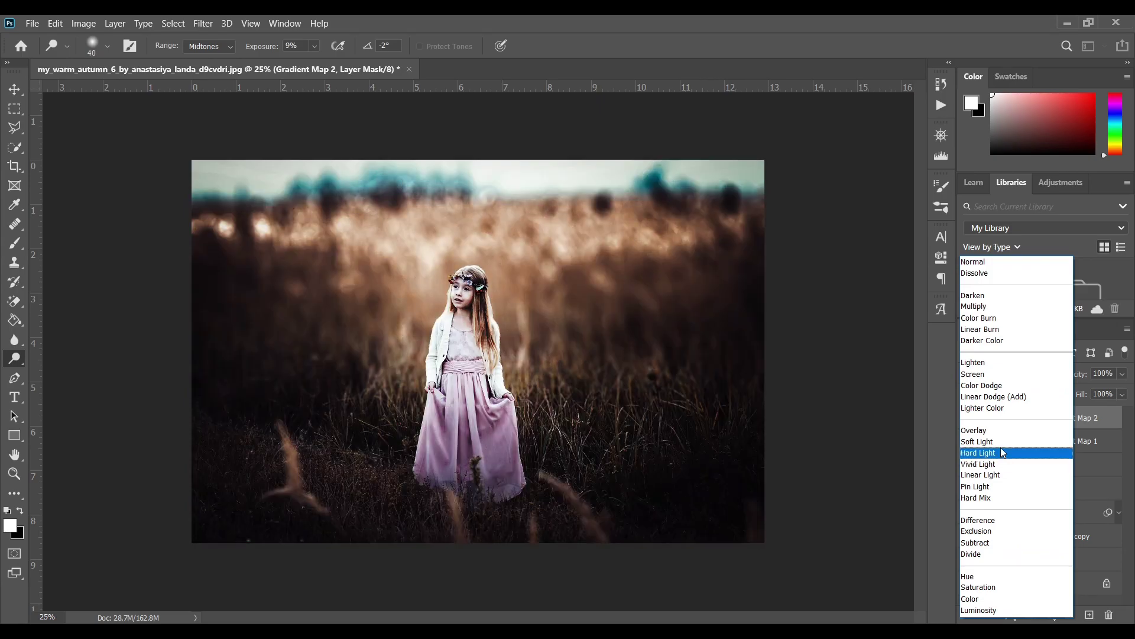
left_click(1006, 442)
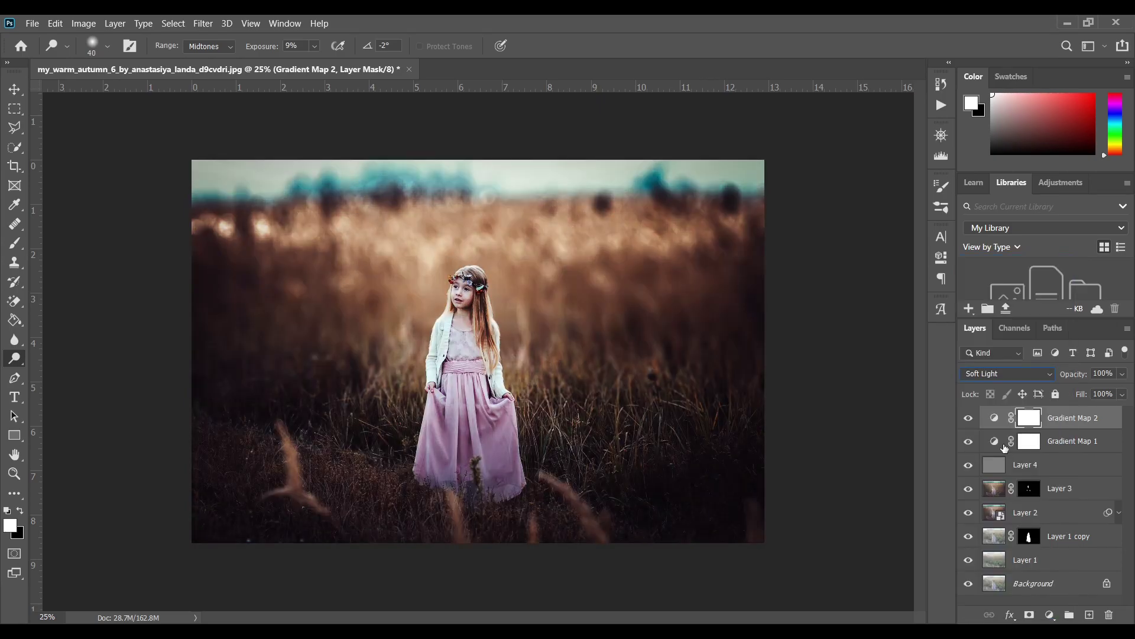
left_click(1122, 375)
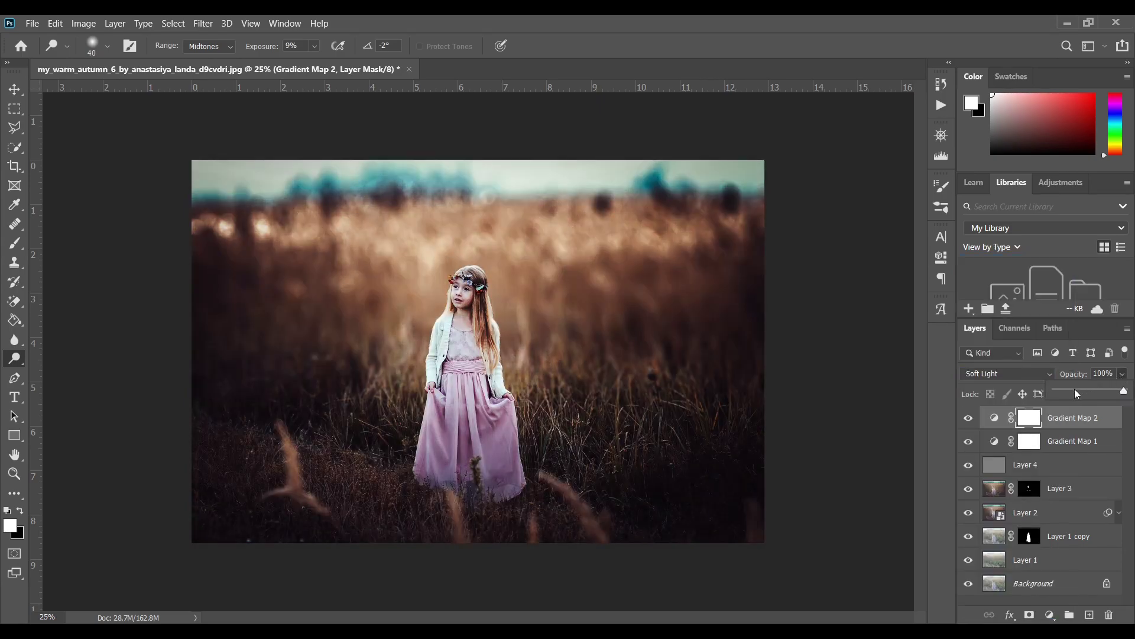
left_click(1074, 389)
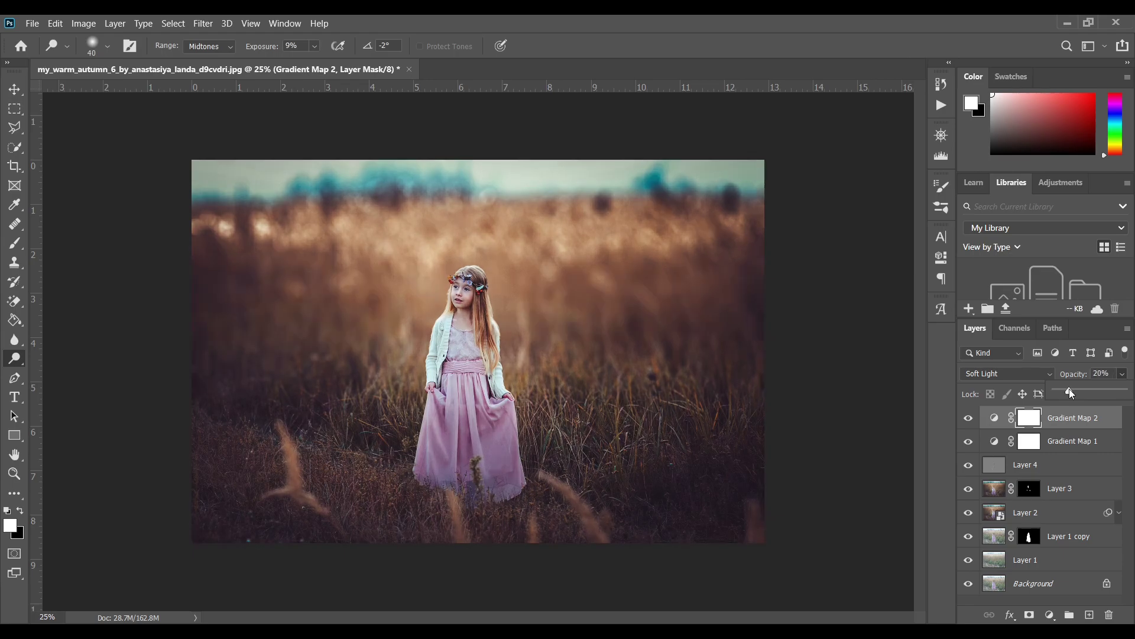
key("Return")
Lower the Gradient Map 1 layer's opacity to about 33%
left_click(1078, 442)
left_click(1122, 374)
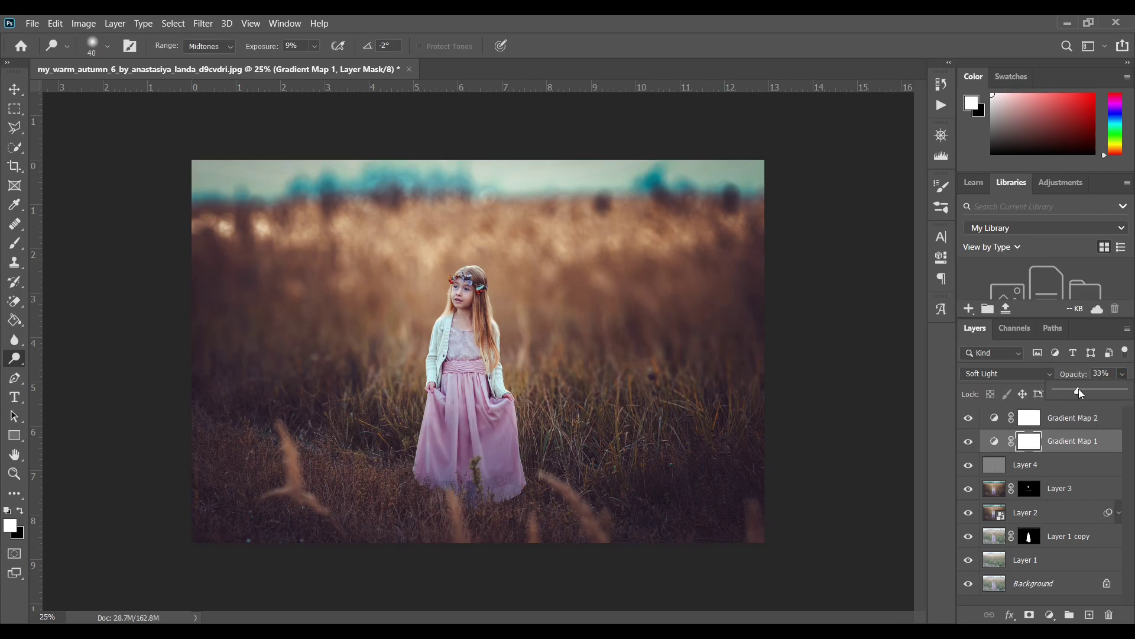
Add a Gradient Fill layer above Gradient Map 2 with the black-to-transparent Neutral Density gradient, Linear style, 90° angle and 100% scale
left_click(1080, 419)
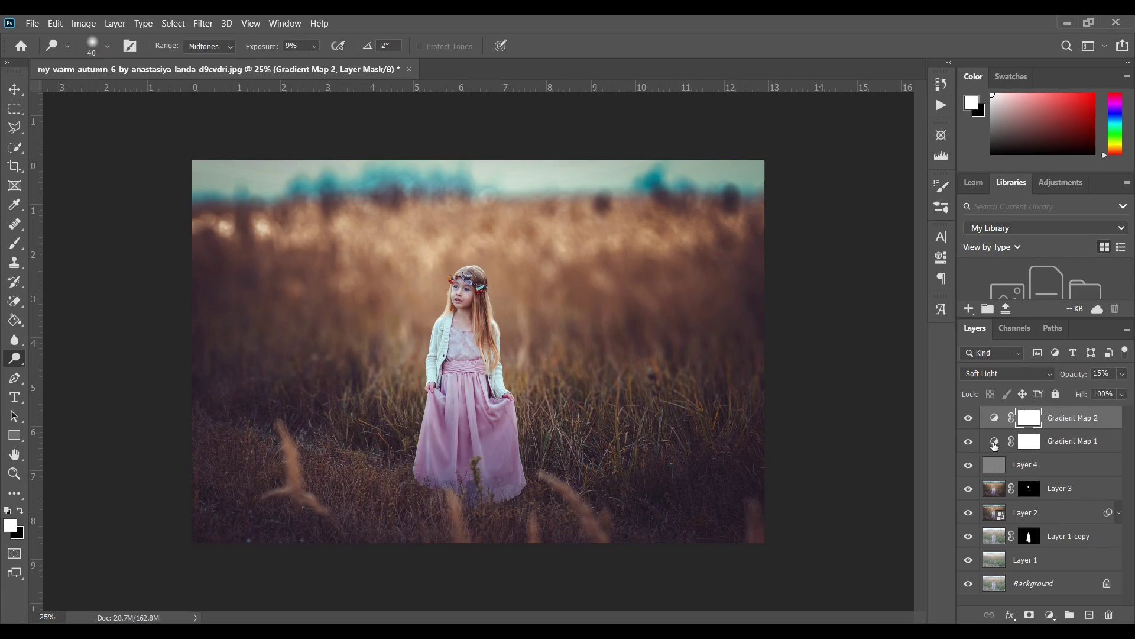
left_click(1052, 615)
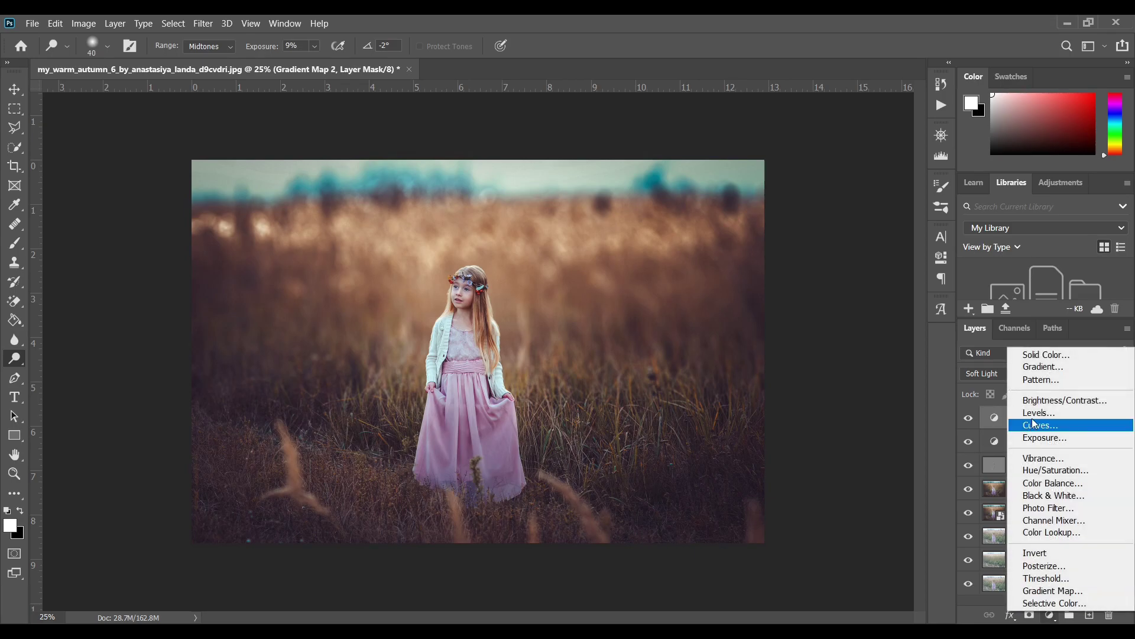
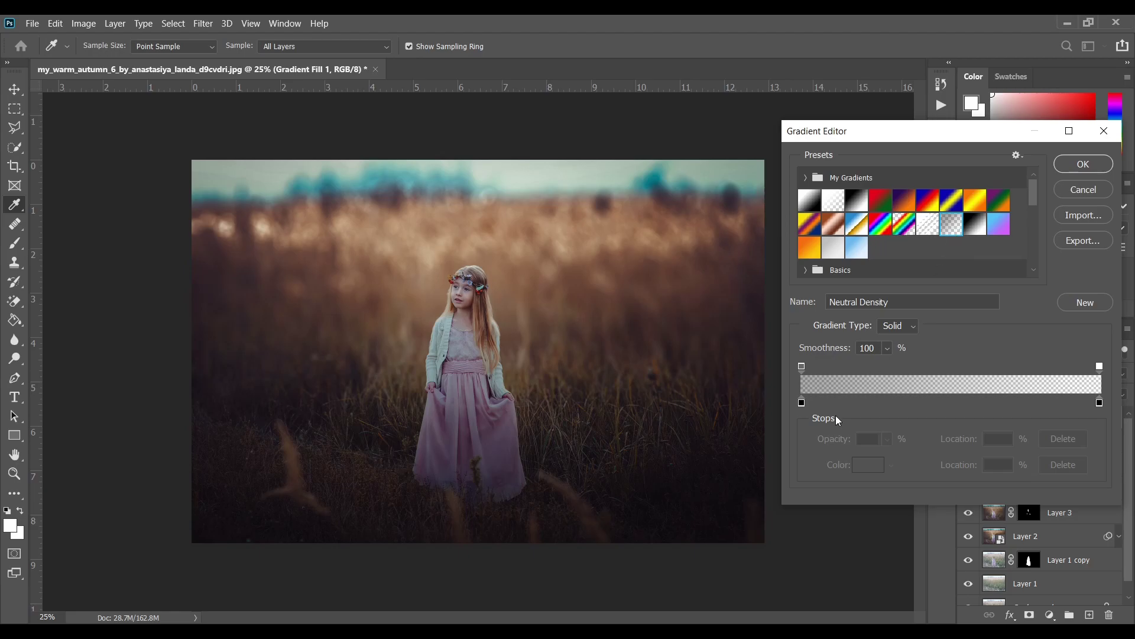
left_click(802, 403)
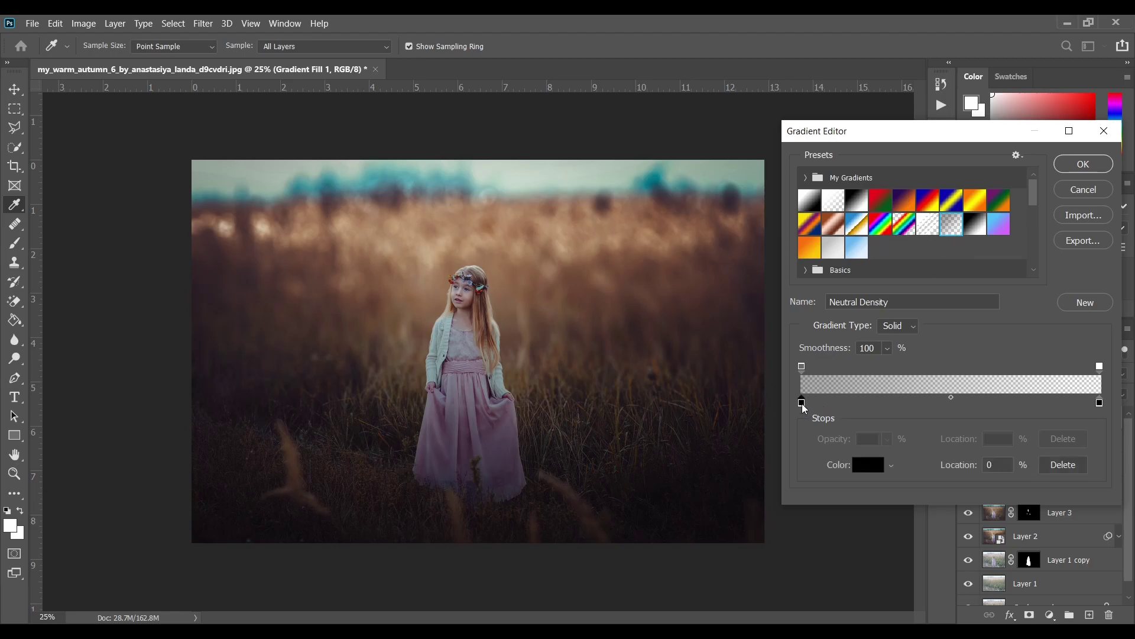
left_click(1100, 403)
left_click(1099, 367)
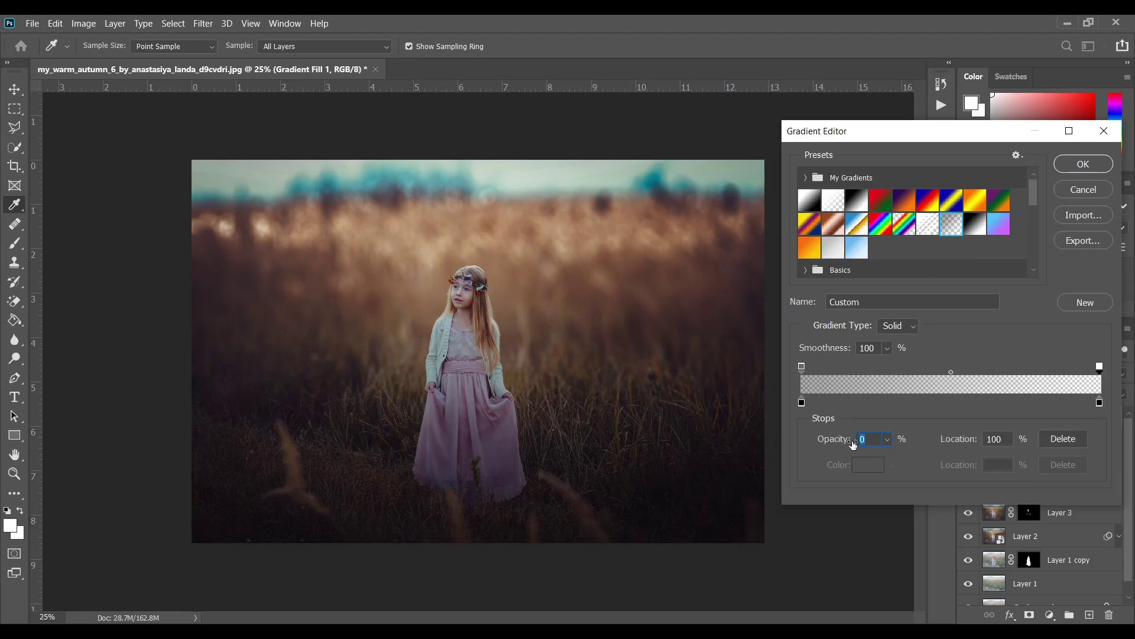
left_click(1079, 166)
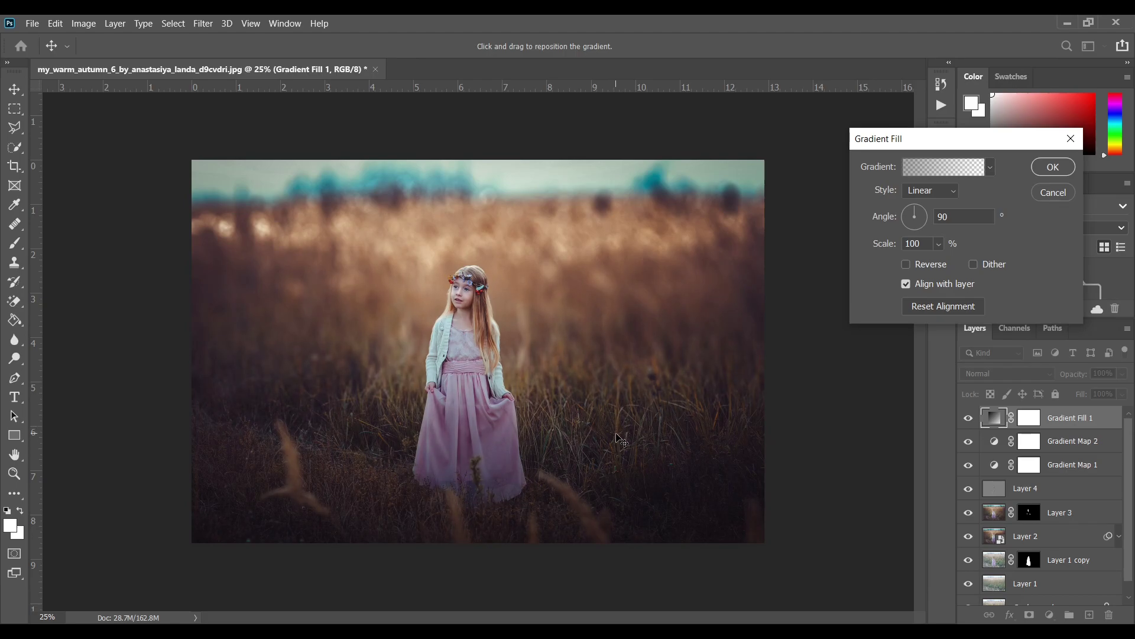
left_click(1053, 167)
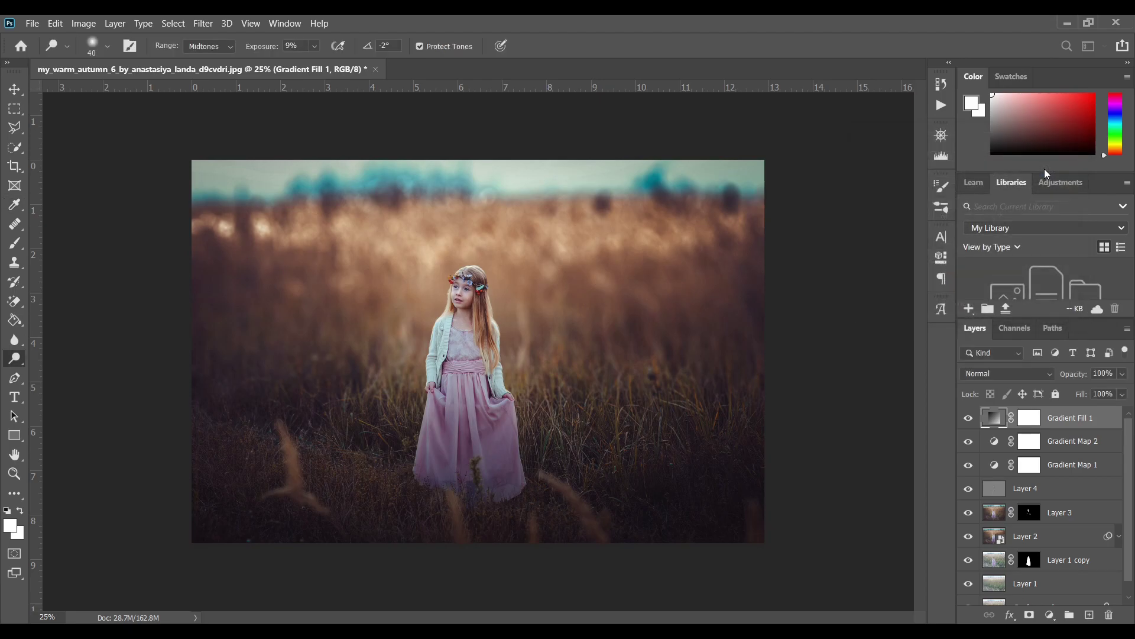
Set the gradient fill layer to Soft Light at 46% opacity and compare the image with and without it
left_click(1029, 370)
left_click(987, 443)
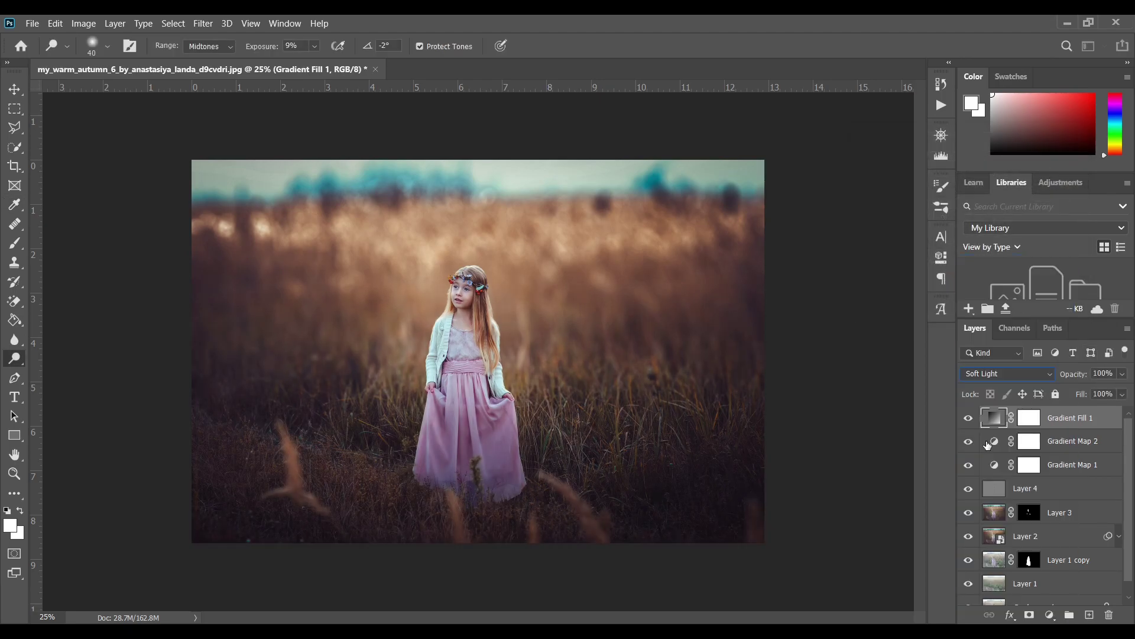
left_click(1122, 374)
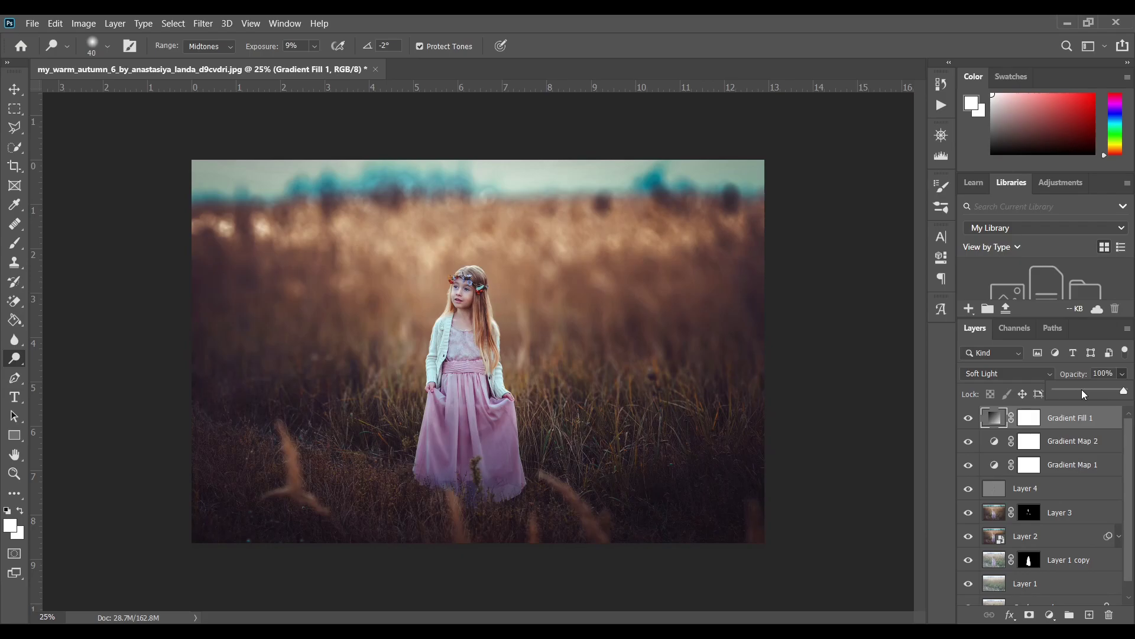
left_click_drag(1081, 390, 1086, 388)
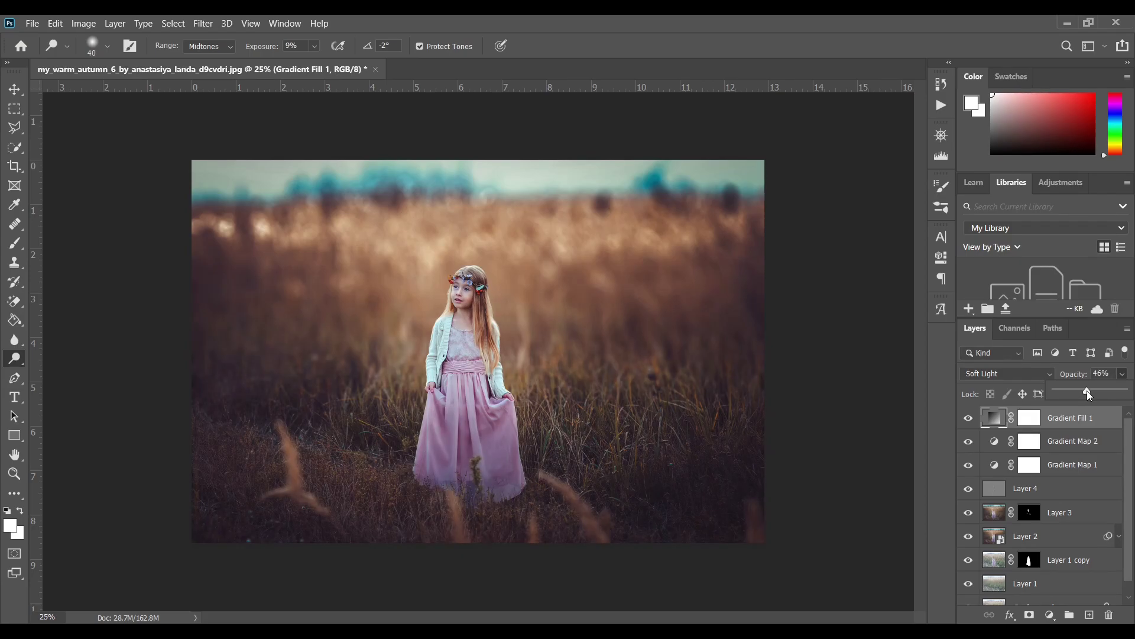
left_click(969, 418)
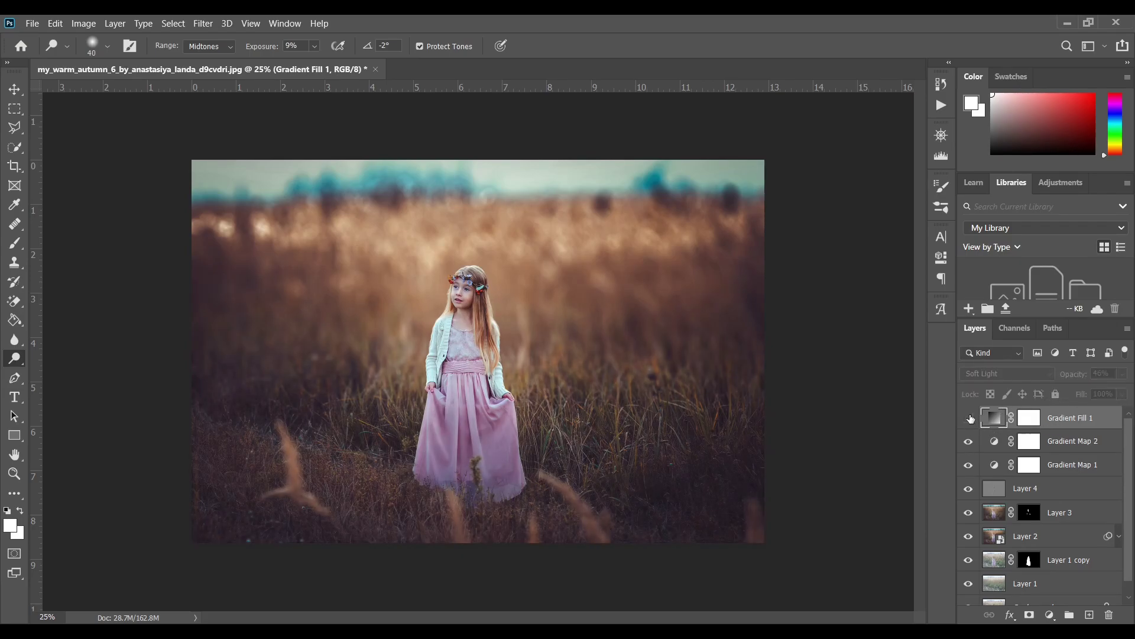
left_click(969, 418)
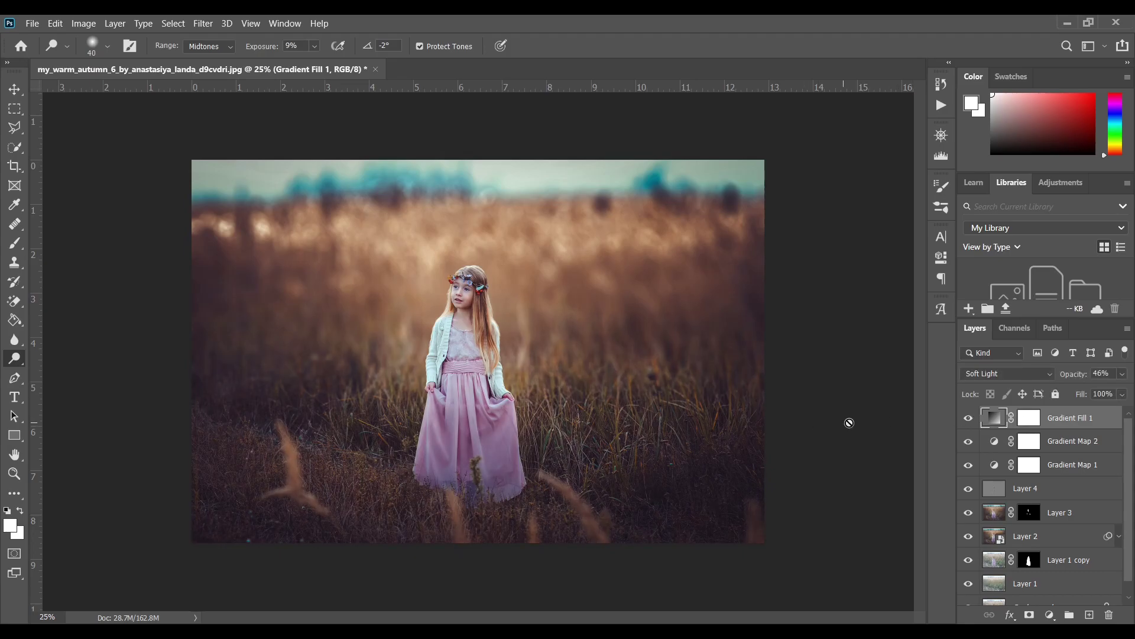
Crop the image from its upper edge to remove the sky and tree line, keeping the full width
key("v")
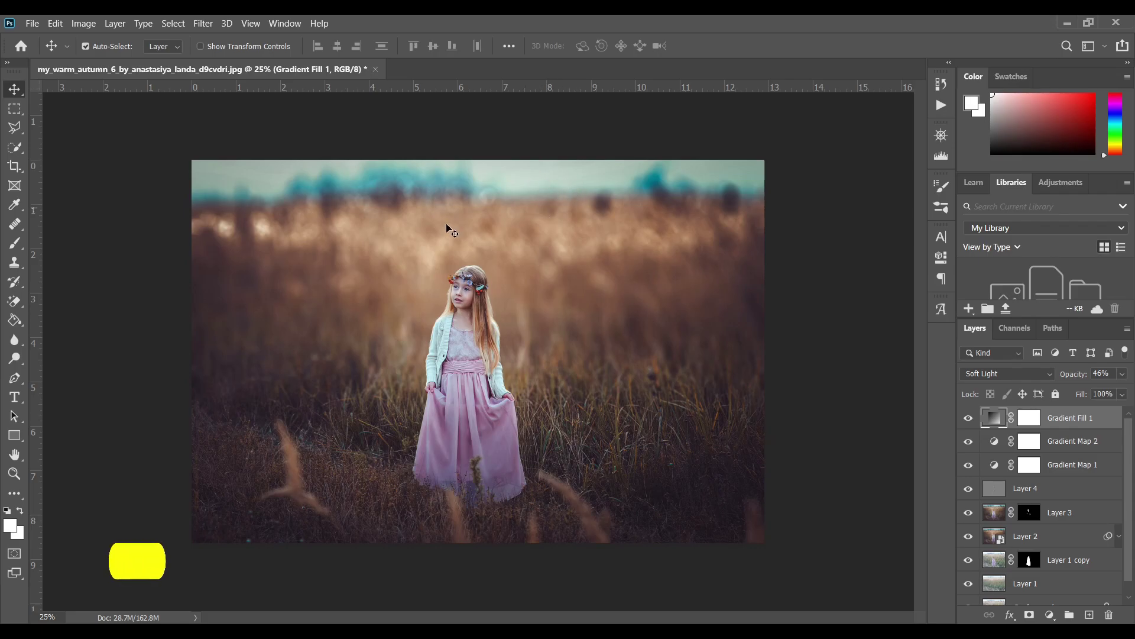
left_click(14, 167)
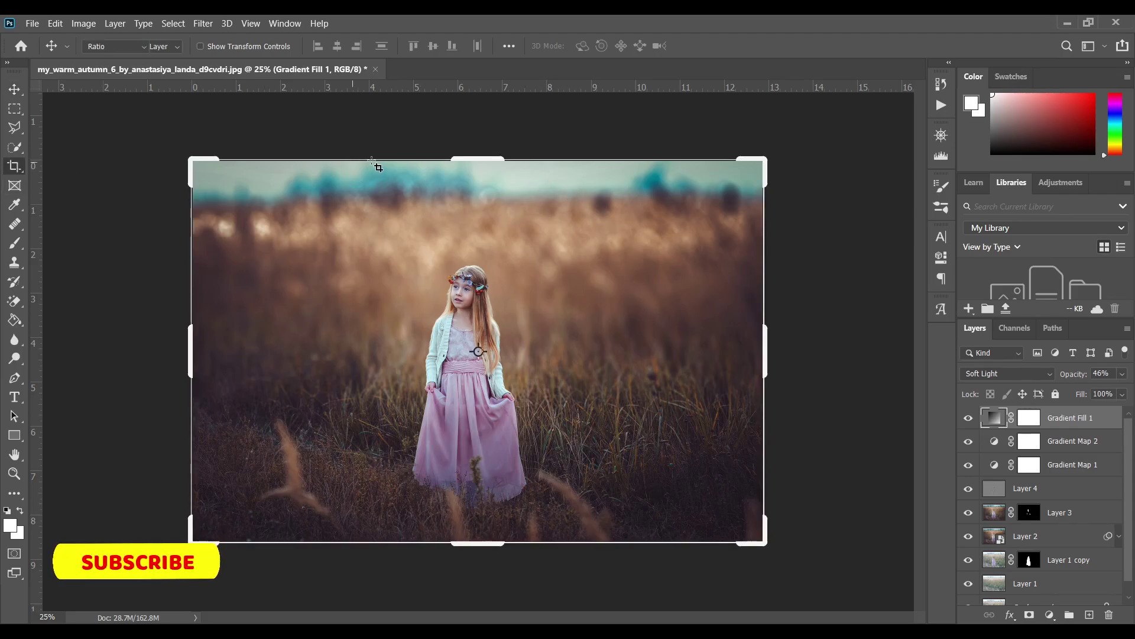
left_click_drag(467, 159, 468, 187)
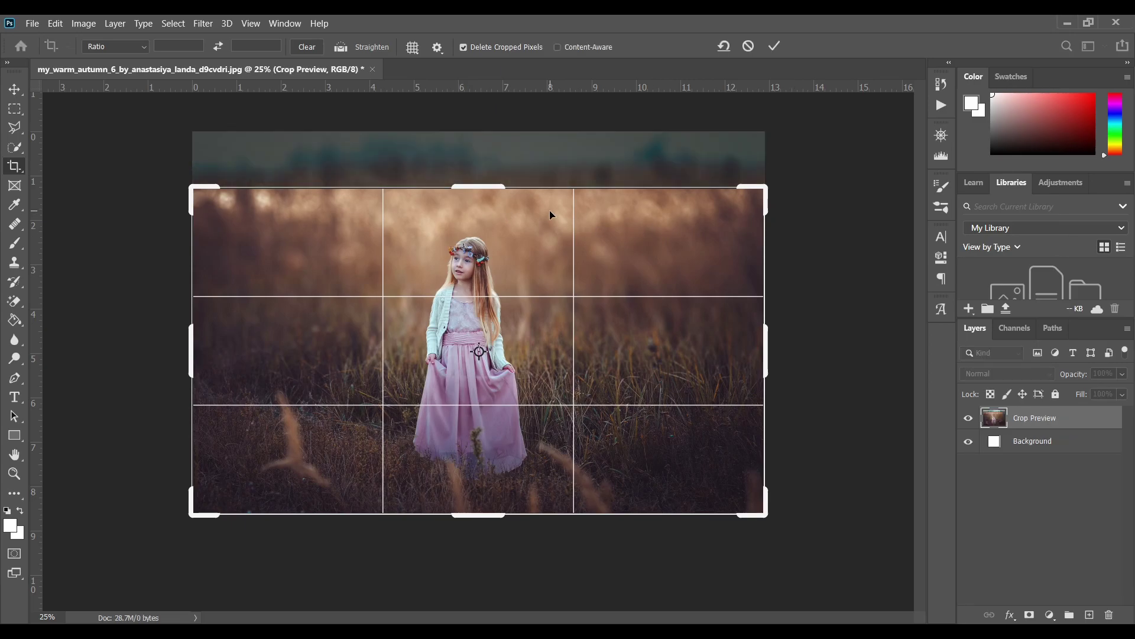
key("Return")
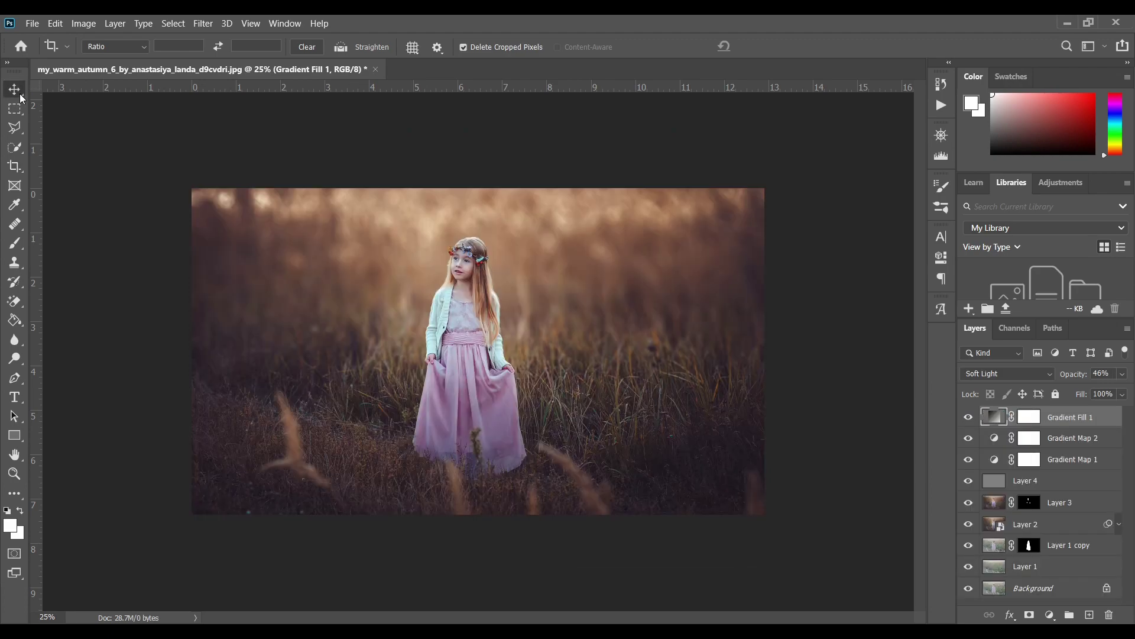
left_click(20, 94)
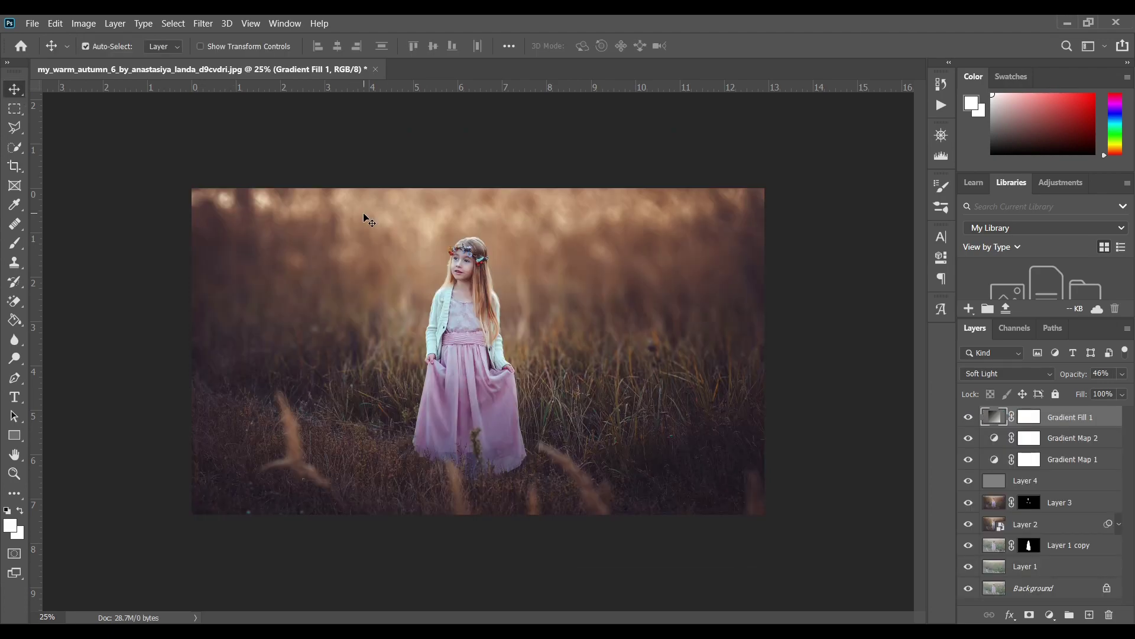
Place the embedded lens flare PNG, scale it to about 208%, and position its glow at the upper-left edge of the photo
left_click(32, 23)
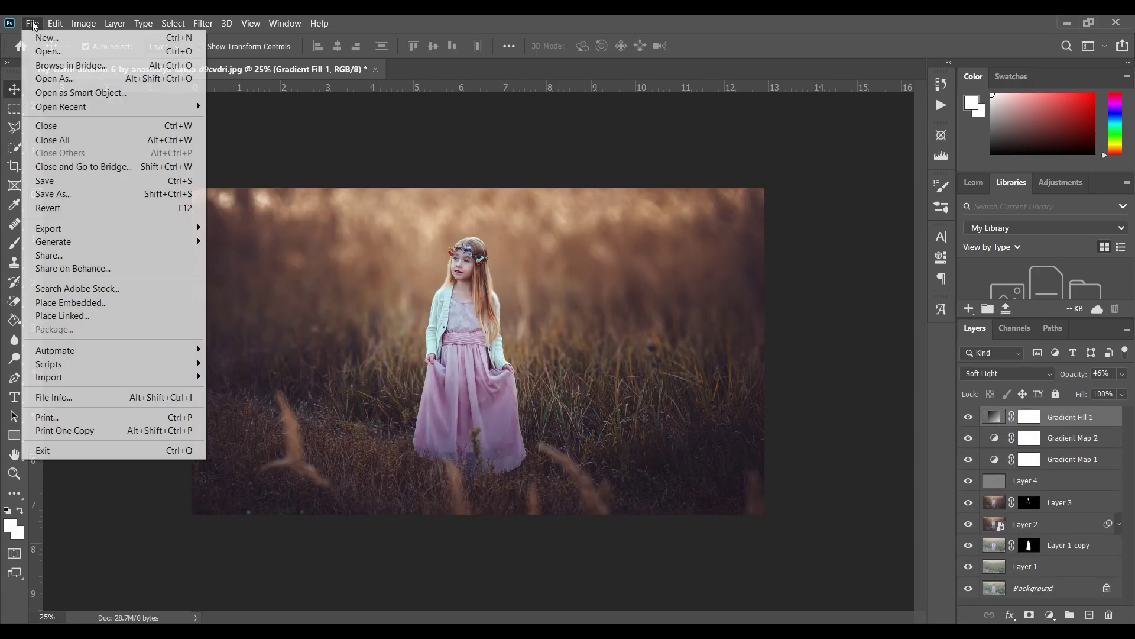
left_click(115, 303)
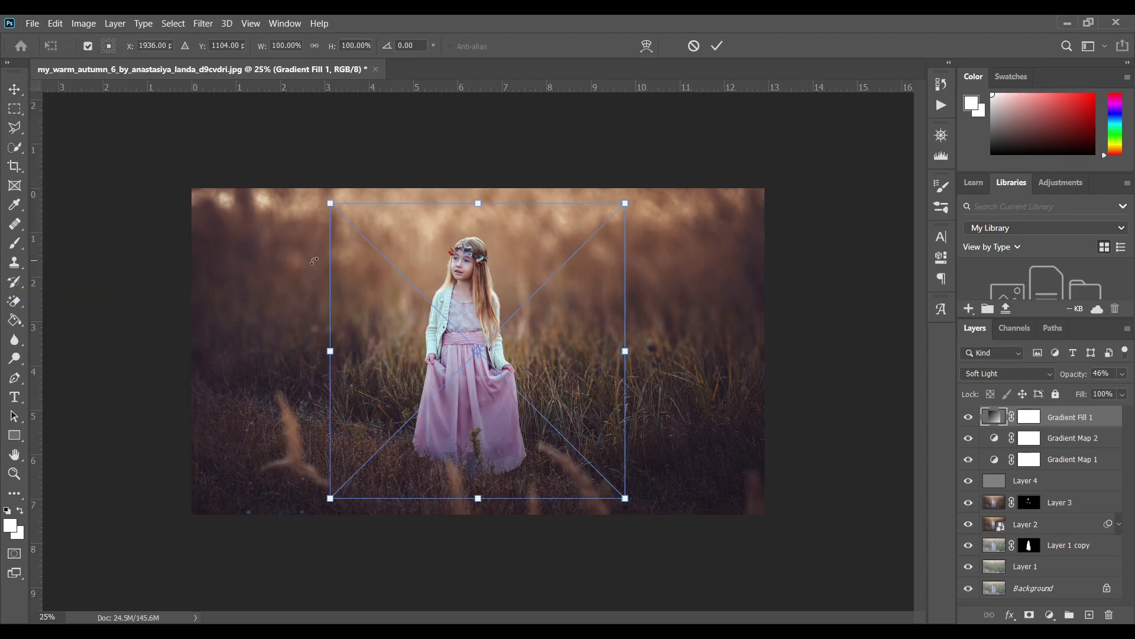
left_click_drag(573, 299, 363, 183)
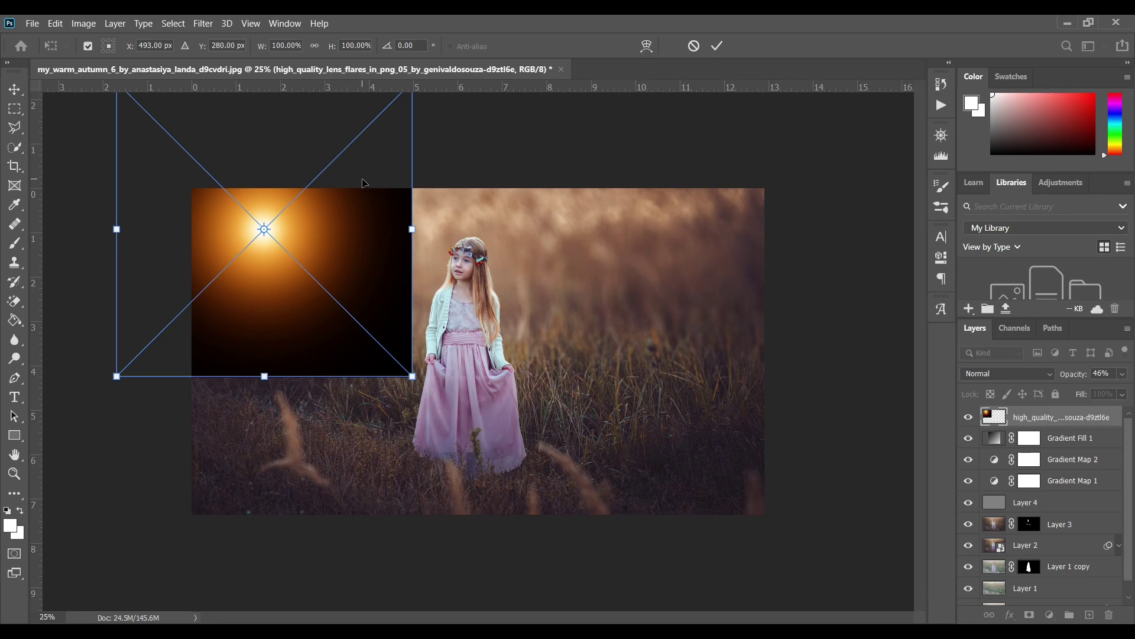
left_click_drag(354, 232, 357, 206)
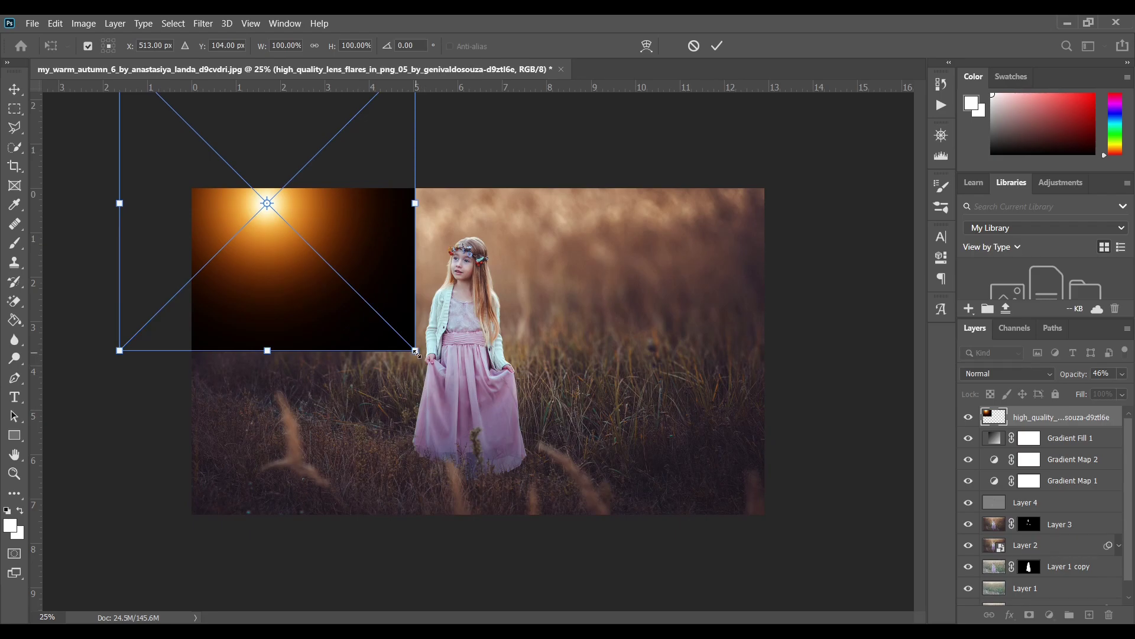
left_click_drag(416, 351, 575, 509)
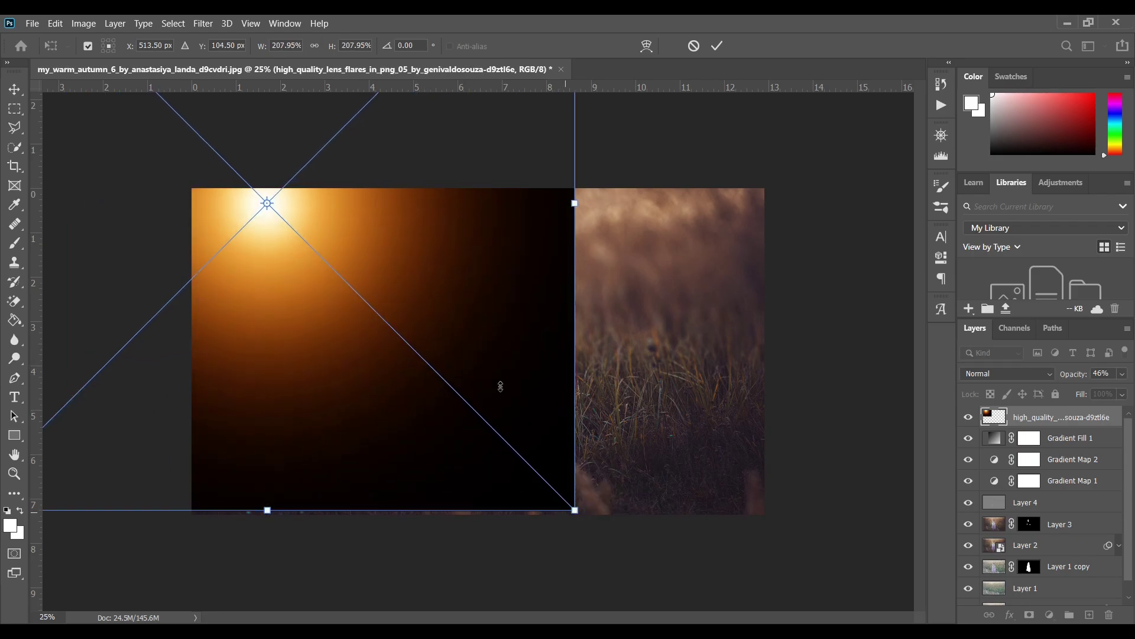
left_click_drag(500, 387, 507, 301)
key("Return")
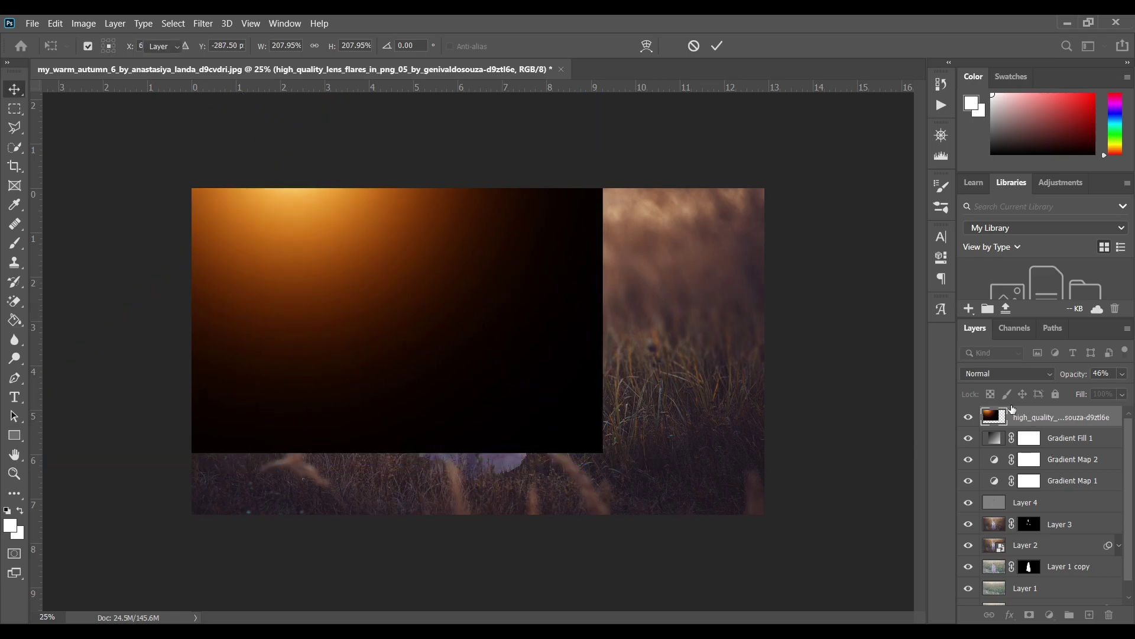
Set the lens flare layer to Screen, enlarge it to about 225% and shift its glow toward the photo's upper center
left_click(1013, 374)
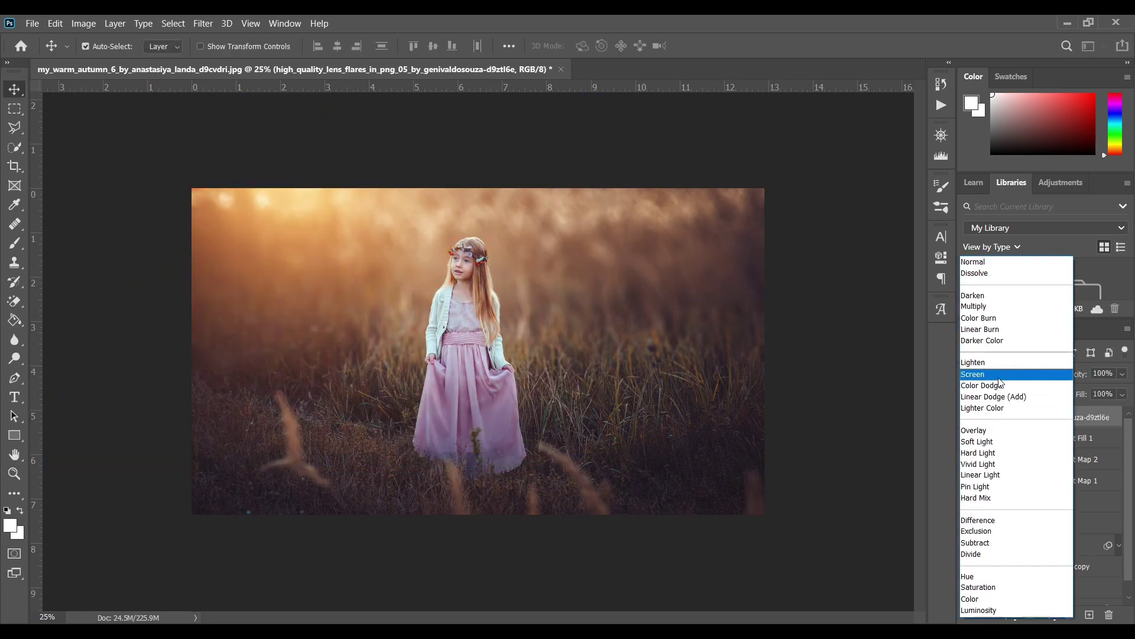
left_click(1000, 378)
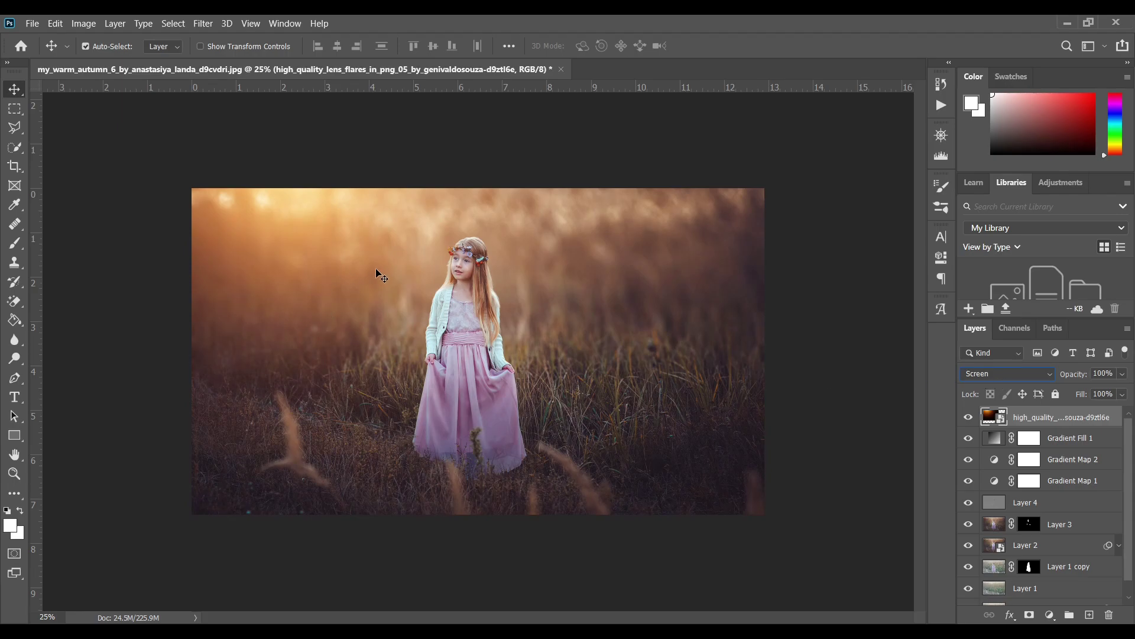
key("ctrl+t")
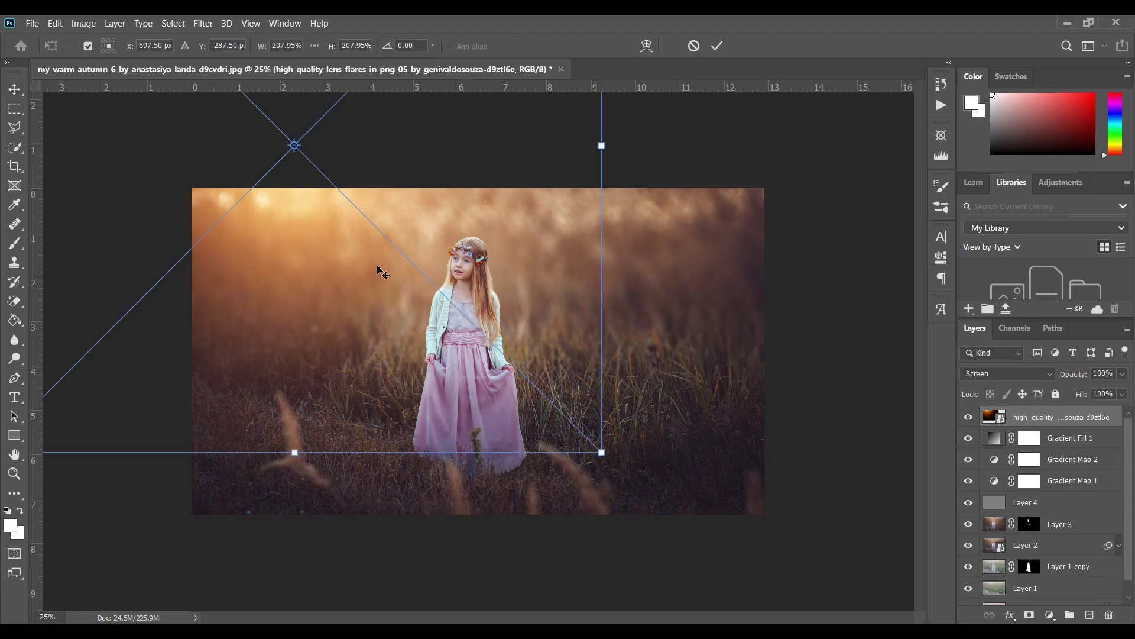
left_click_drag(438, 245, 487, 250)
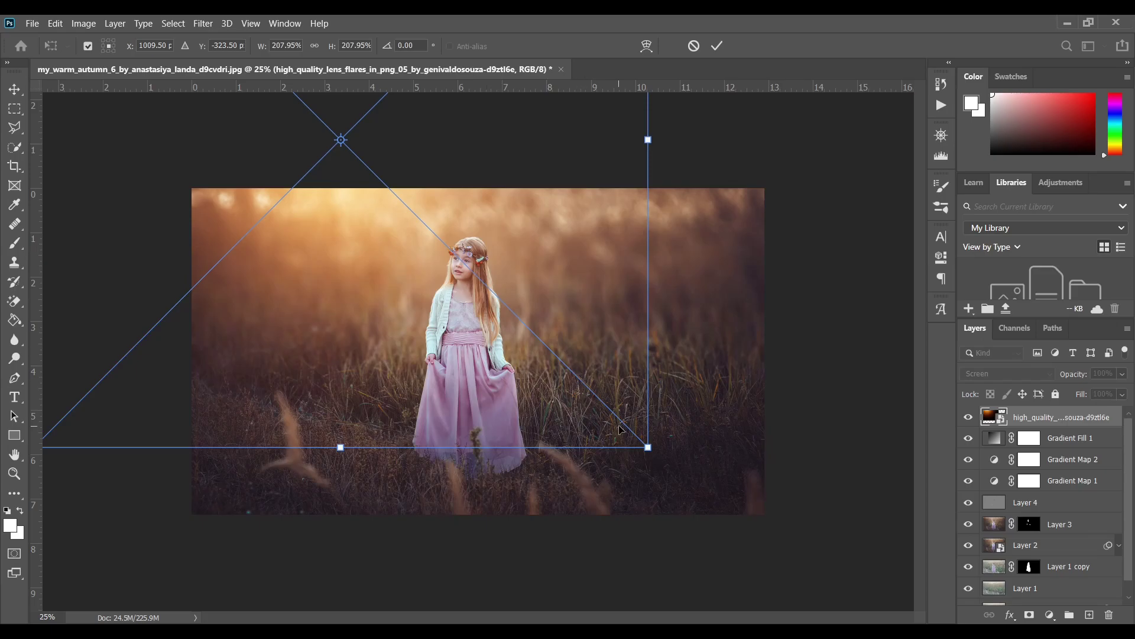
left_click_drag(648, 447, 673, 470)
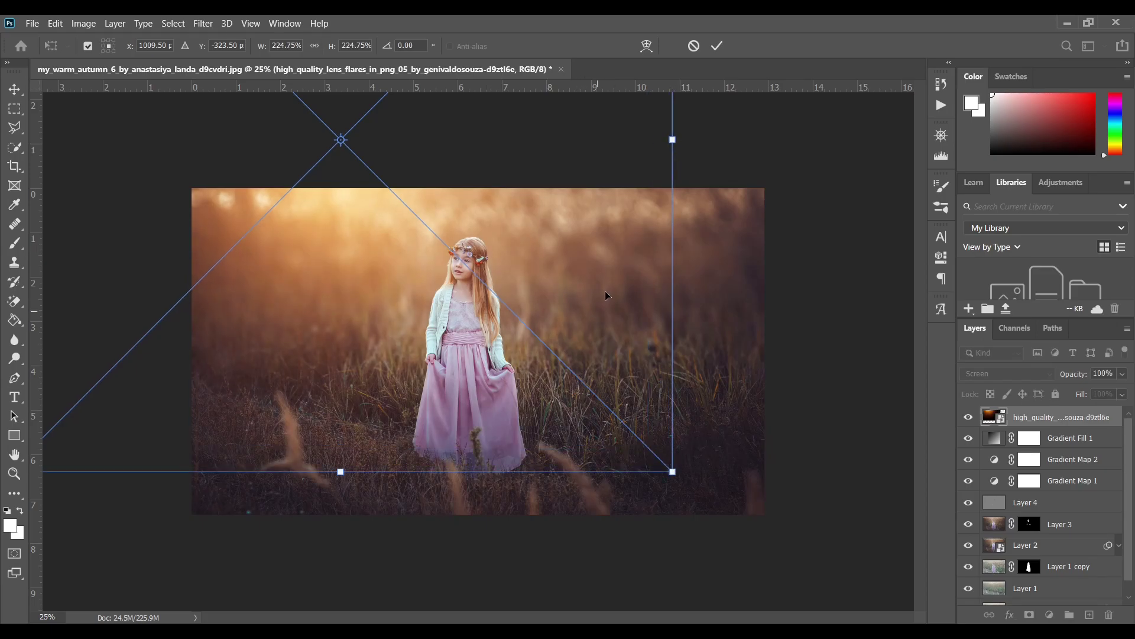
left_click_drag(599, 330, 638, 309)
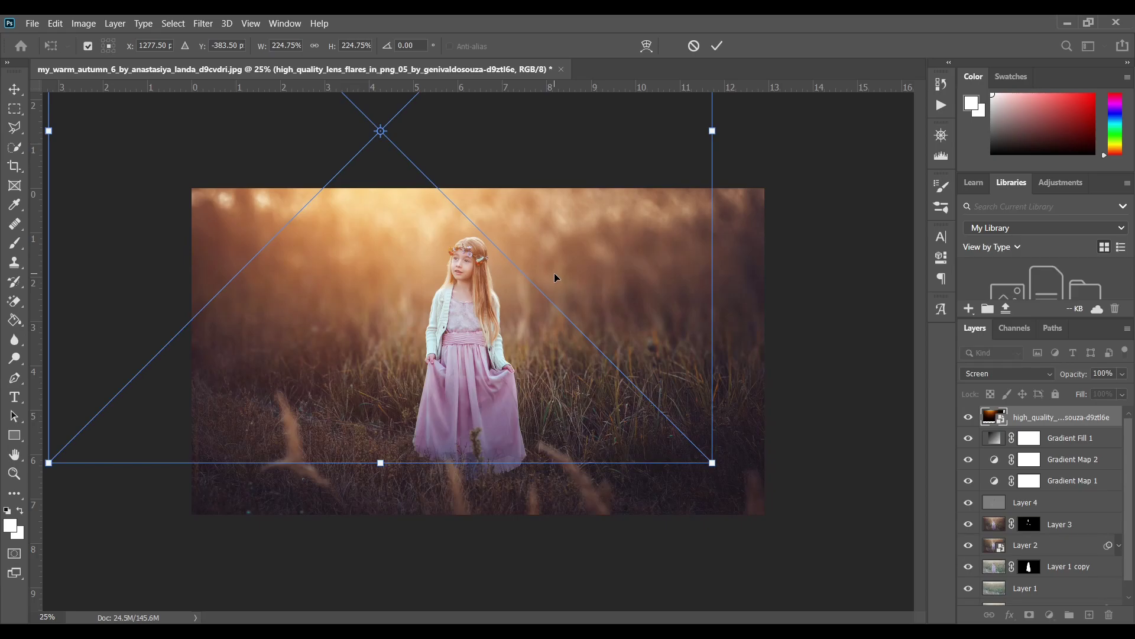
key("Return")
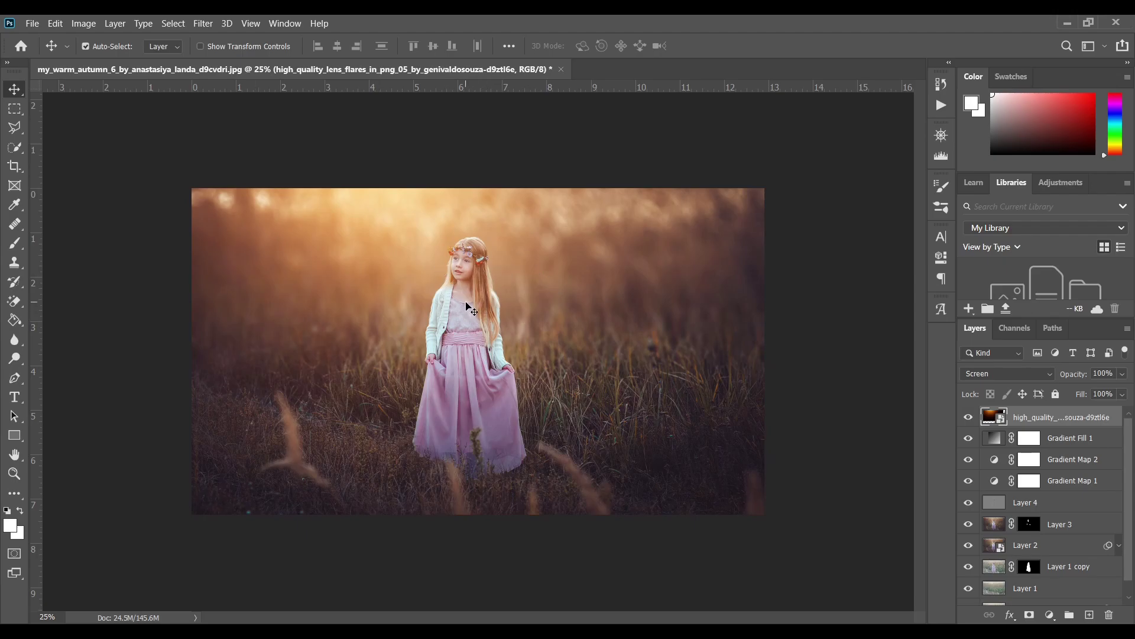
Place the embedded effect_stock_02 particle image, stretch it up to cover the photo's upper edge, and set it to Screen
left_click(30, 24)
left_click(95, 302)
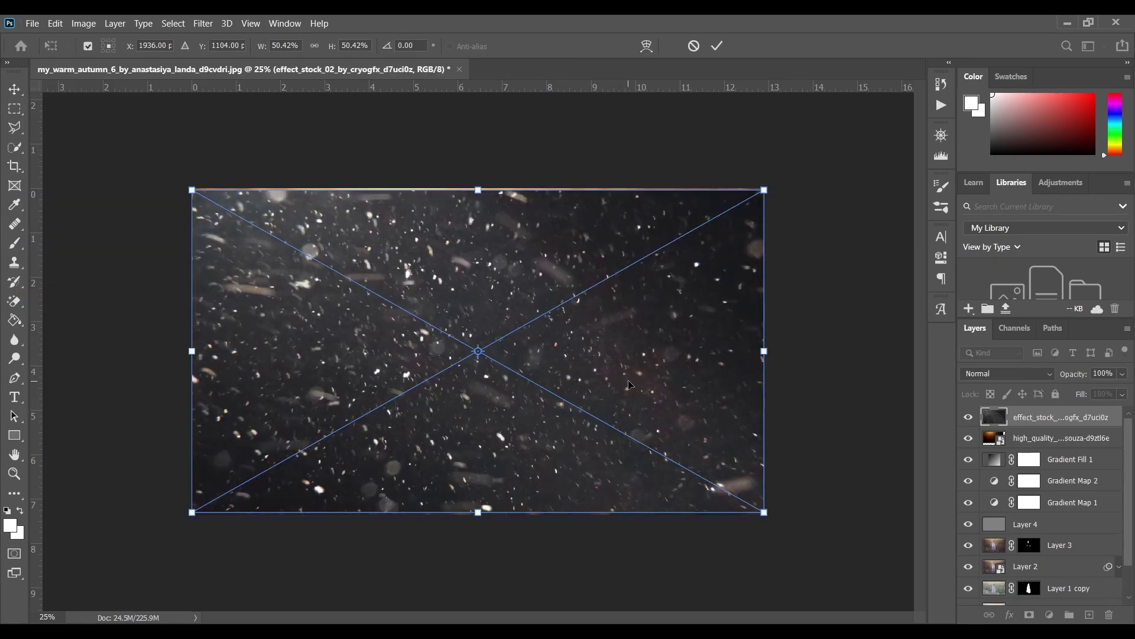
key("Return")
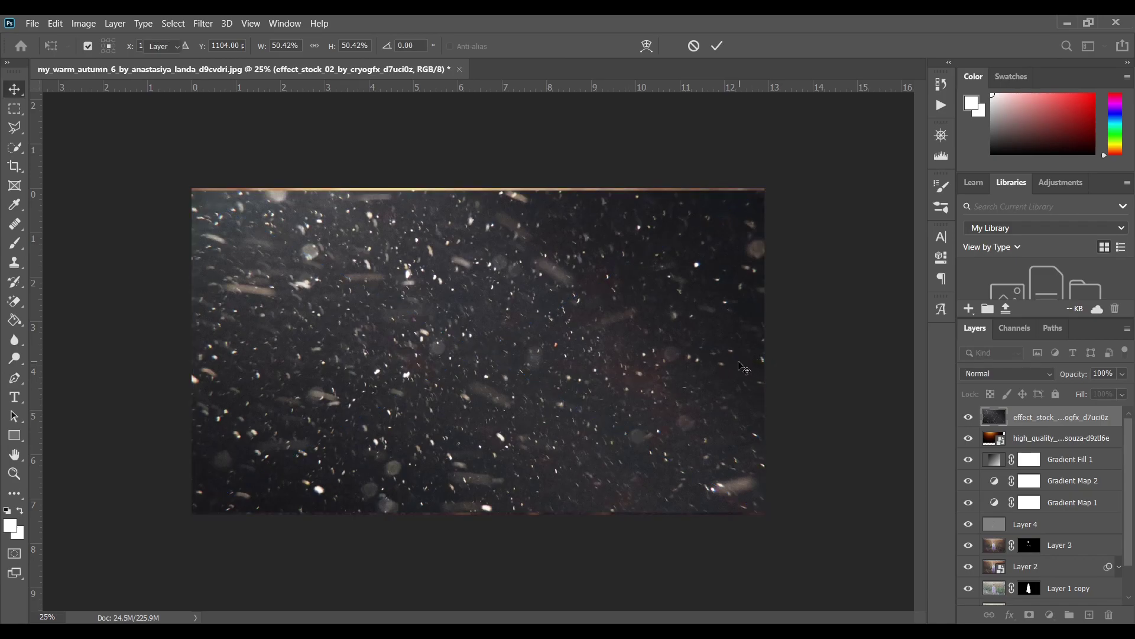
key("ctrl+t")
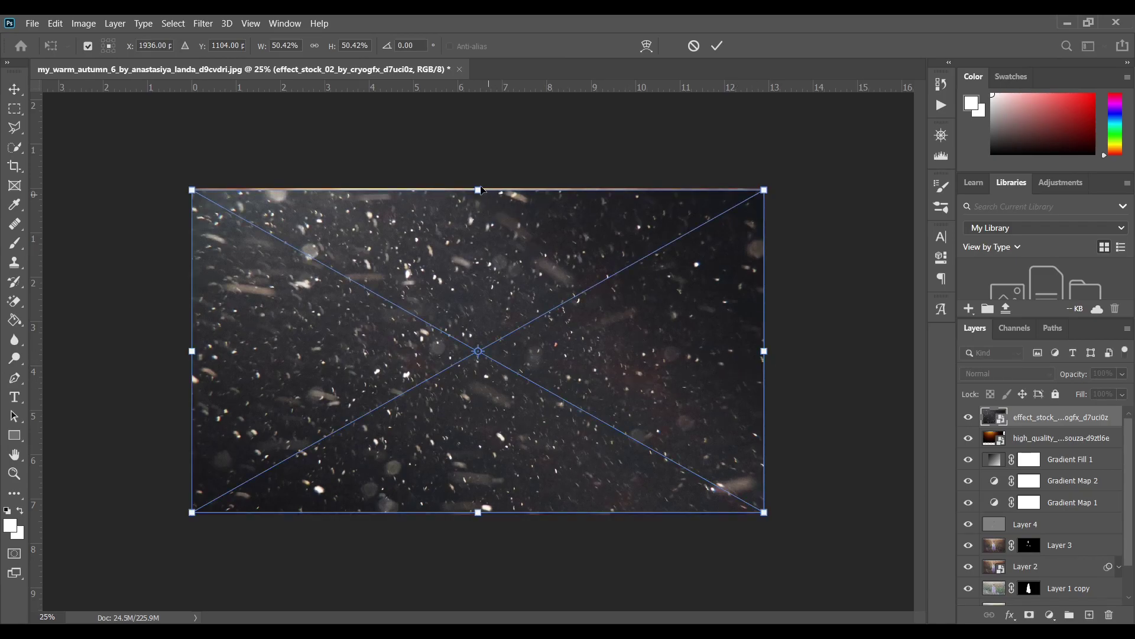
left_click_drag(484, 190, 483, 187)
key("Return")
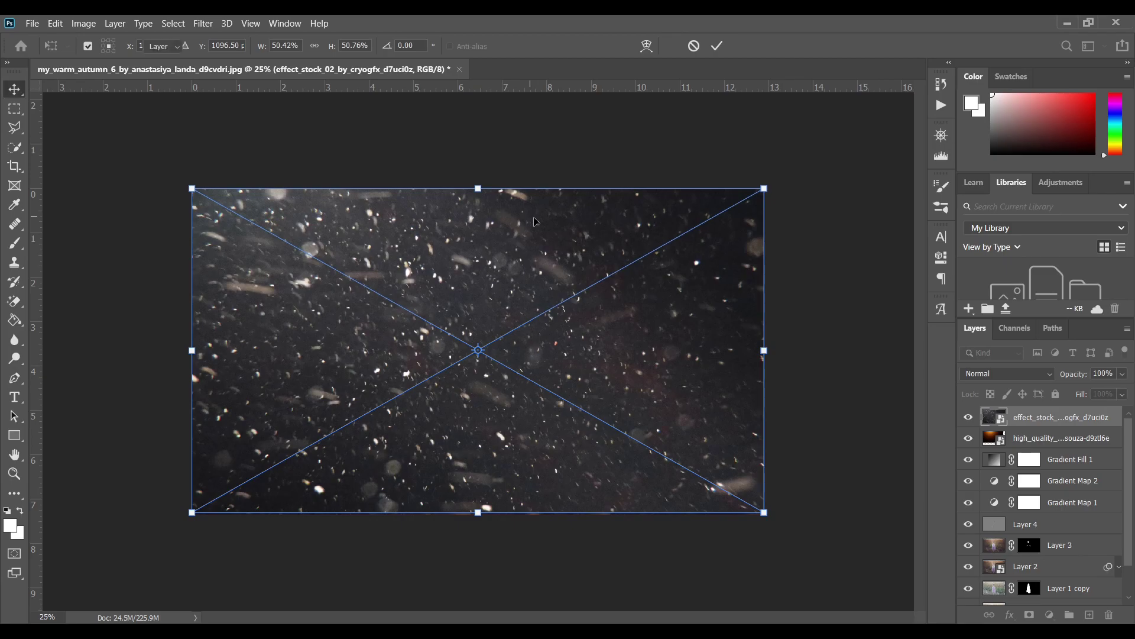
left_click(976, 374)
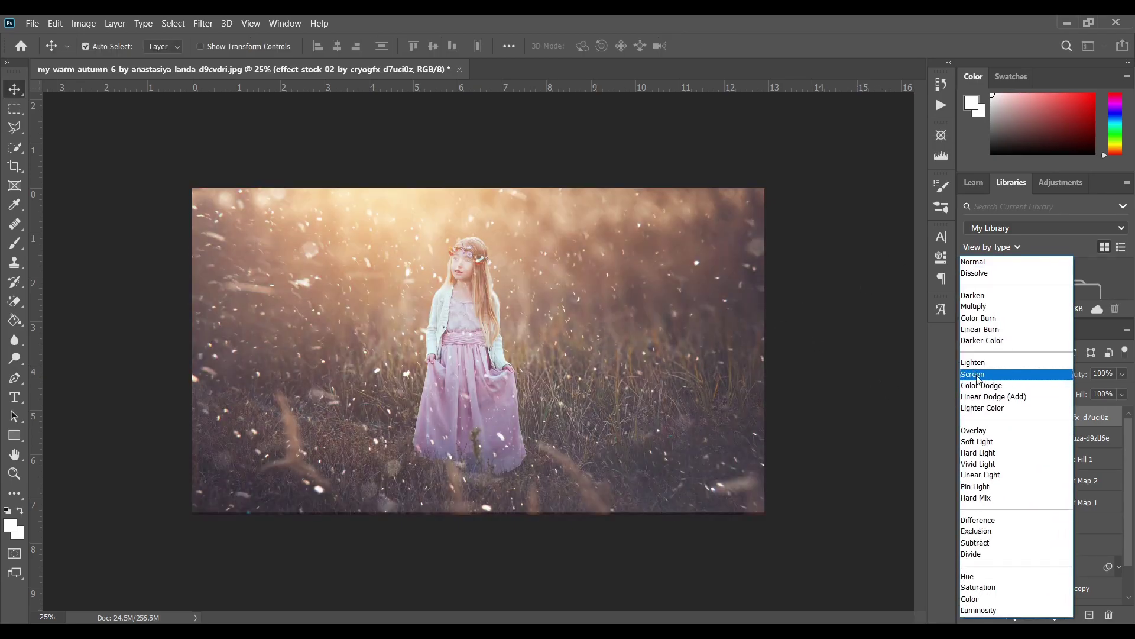
left_click(977, 377)
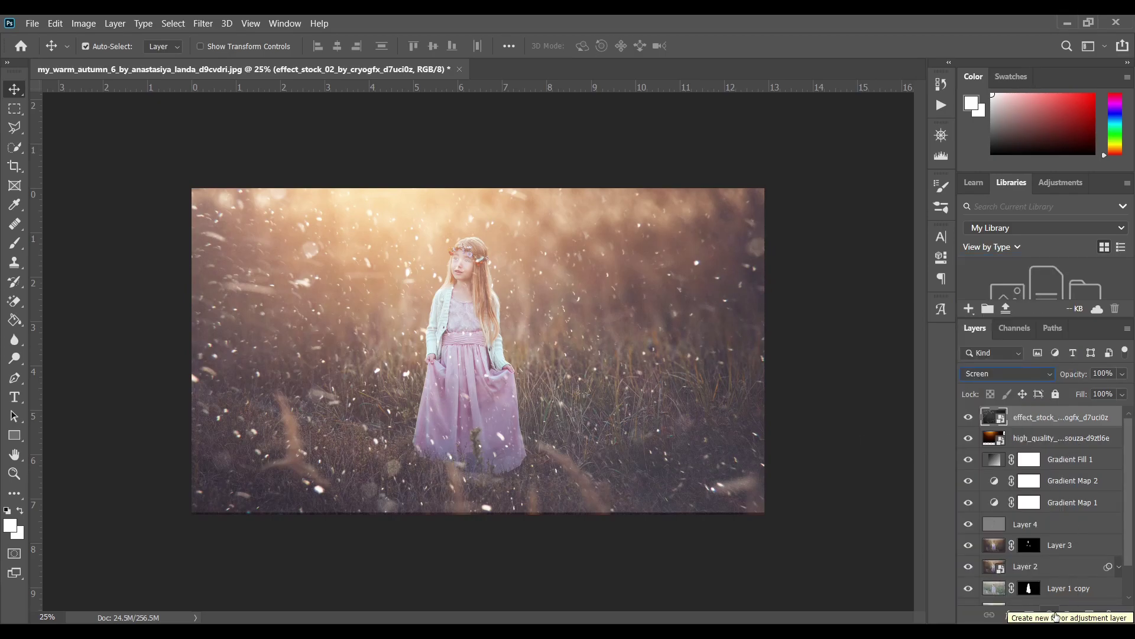
Add a Levels adjustment clipped to the particle layer with input black level 133, and compare the image with and without it
left_click(1057, 617)
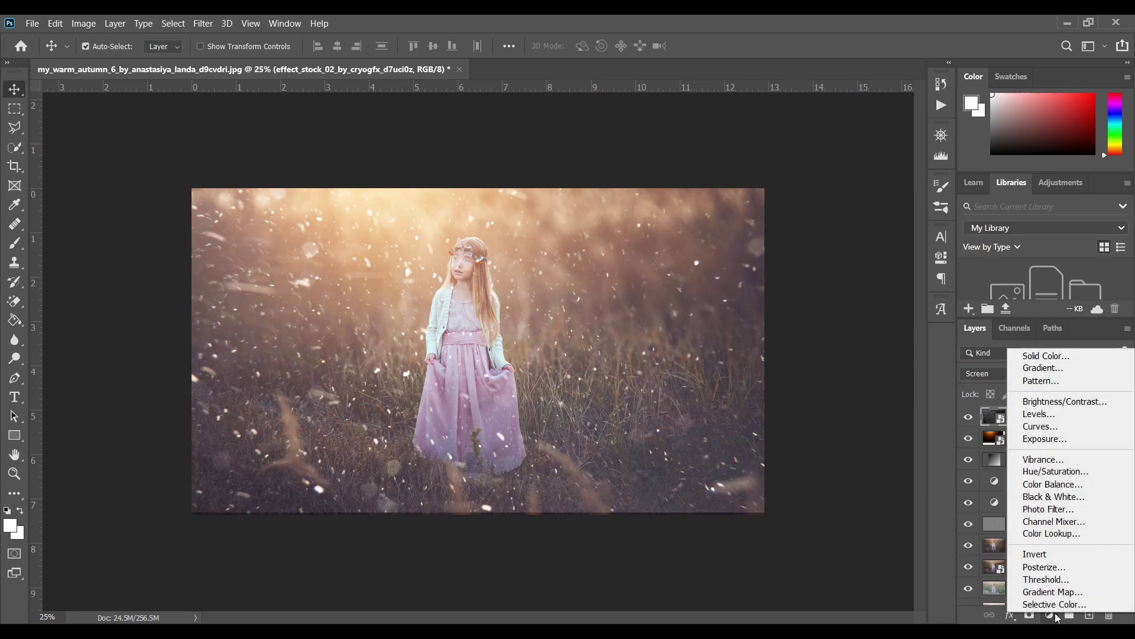
left_click(1036, 415)
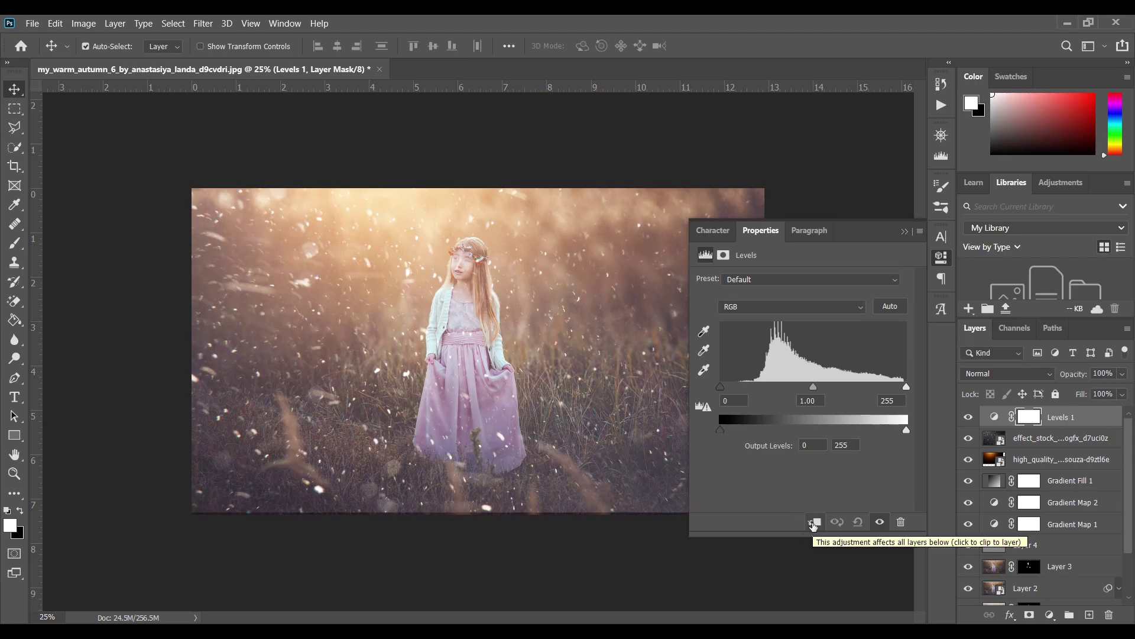
left_click(813, 524)
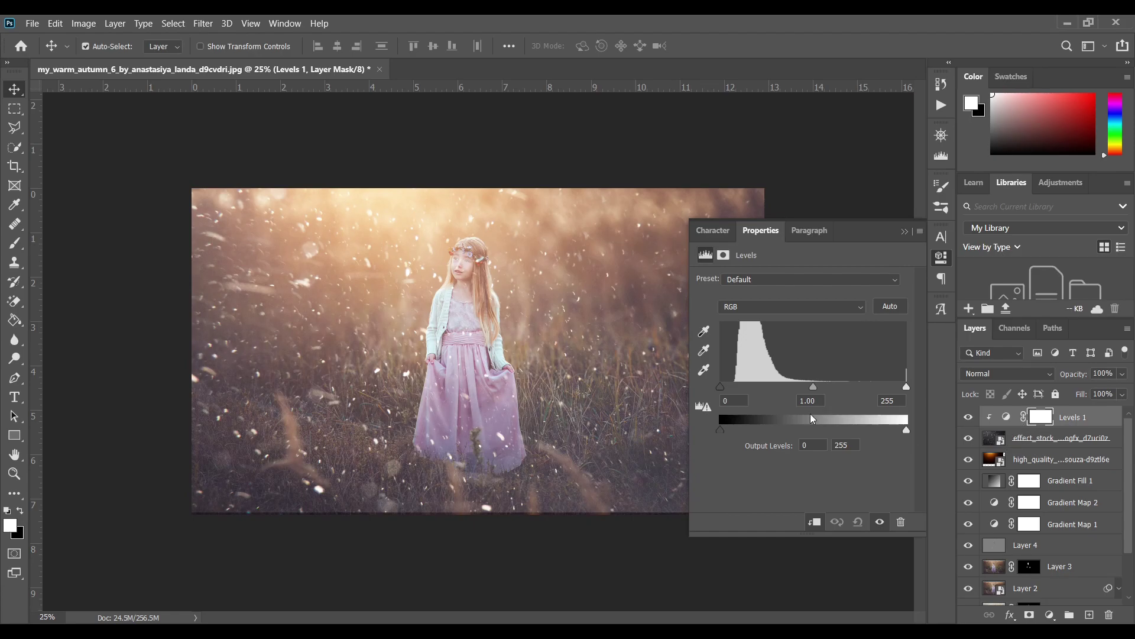
left_click_drag(722, 388, 820, 397)
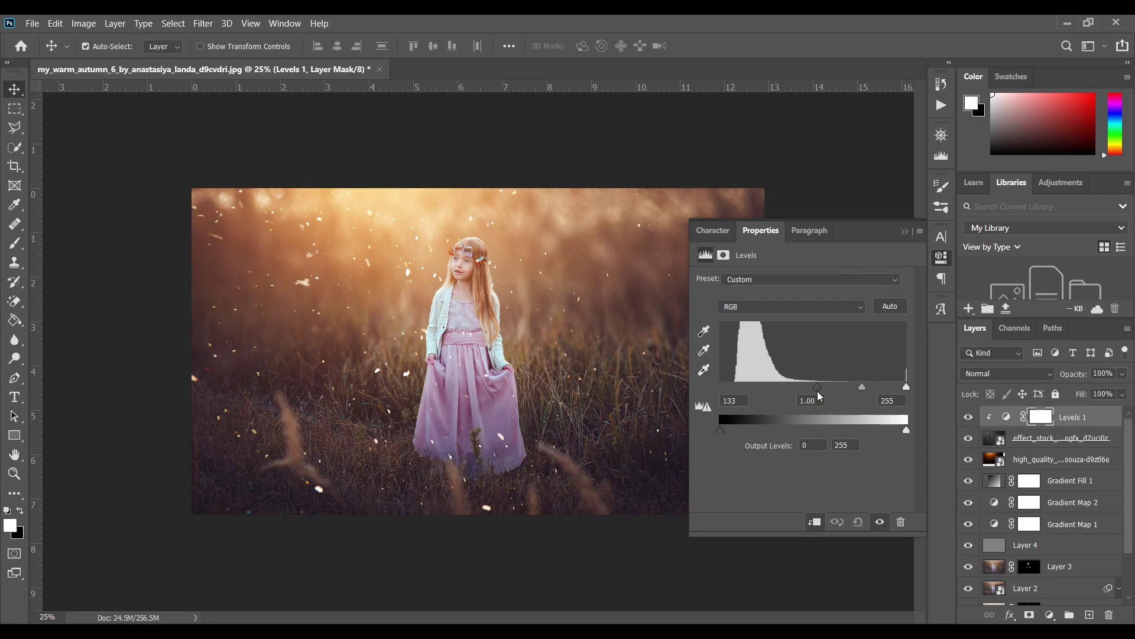
left_click(905, 231)
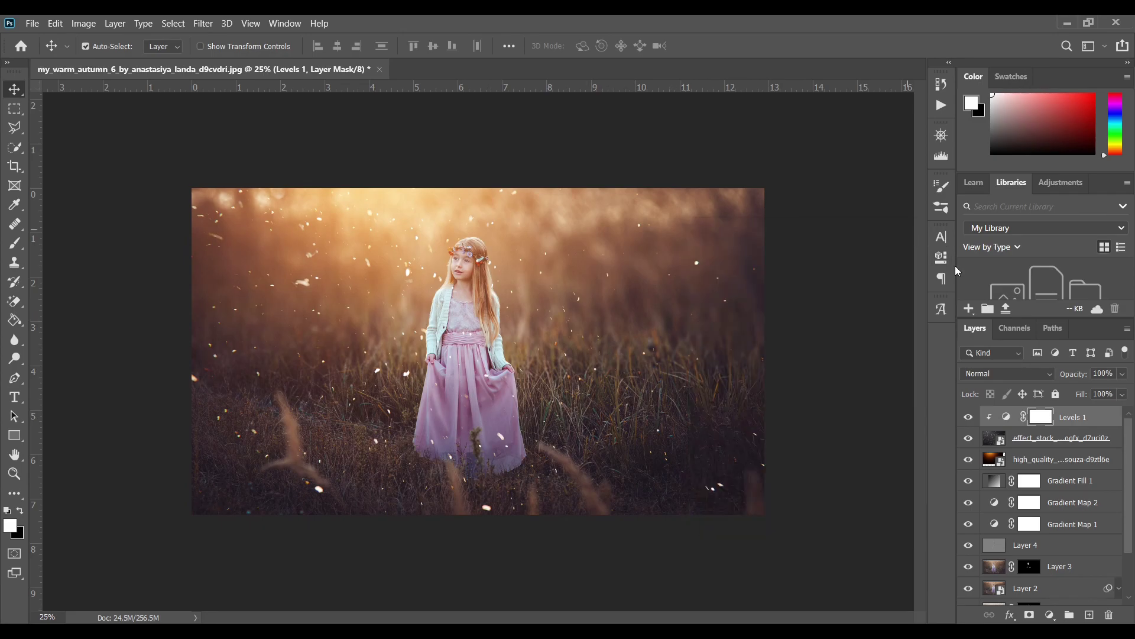
left_click(969, 417)
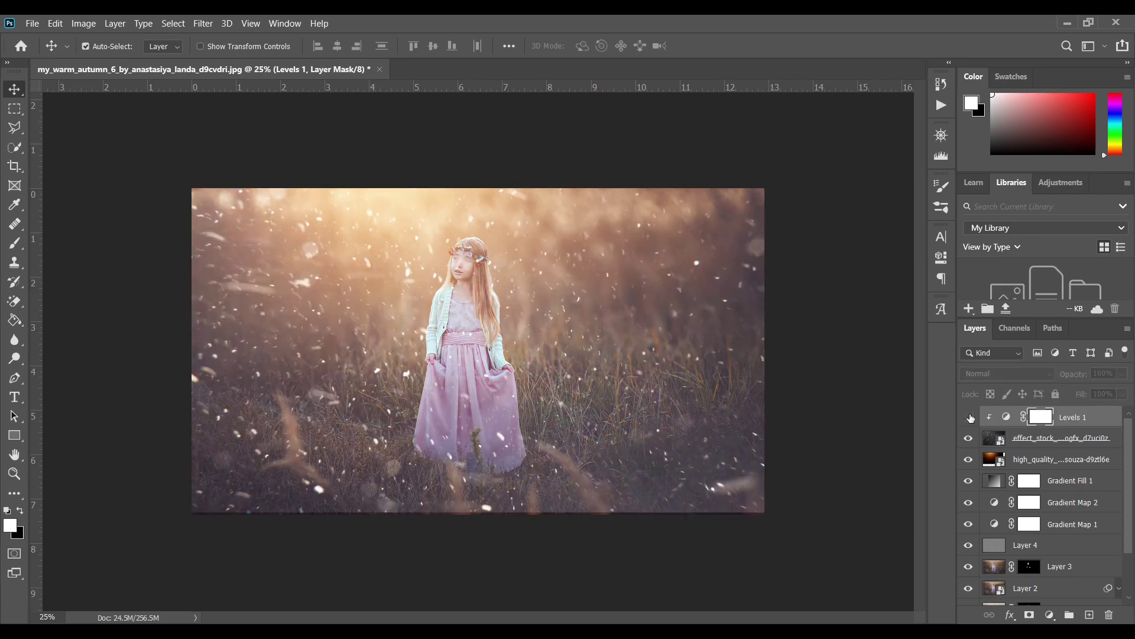
left_click(969, 417)
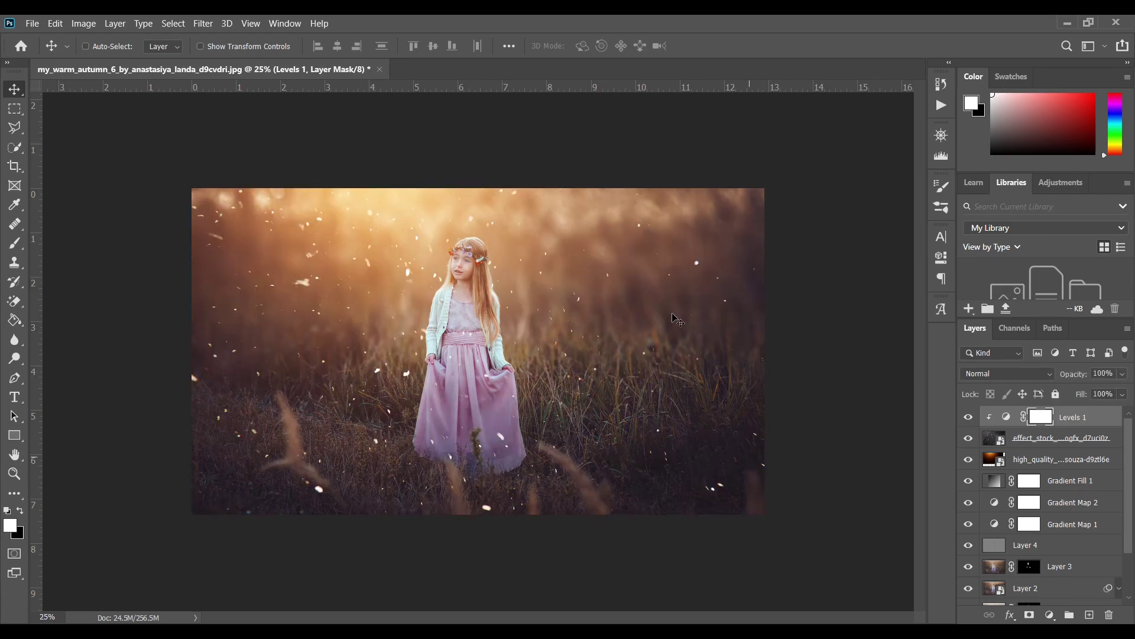
Enlarge the particle layer to about 58% and shift it slightly upward over the photo
key("ctrl+t")
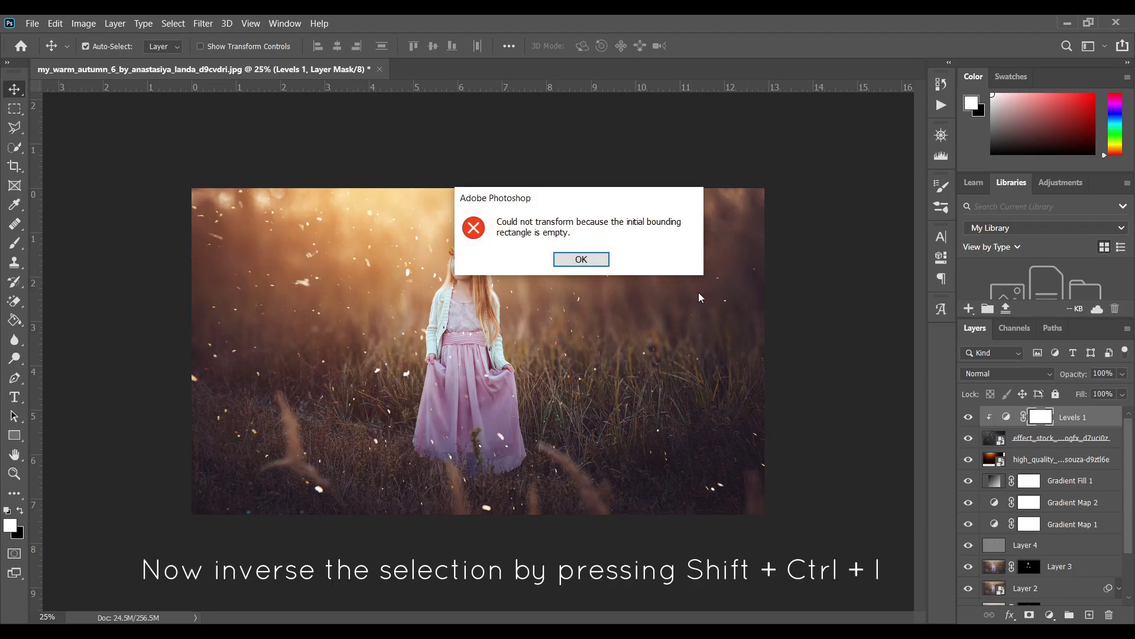
left_click(582, 259)
left_click(1058, 438)
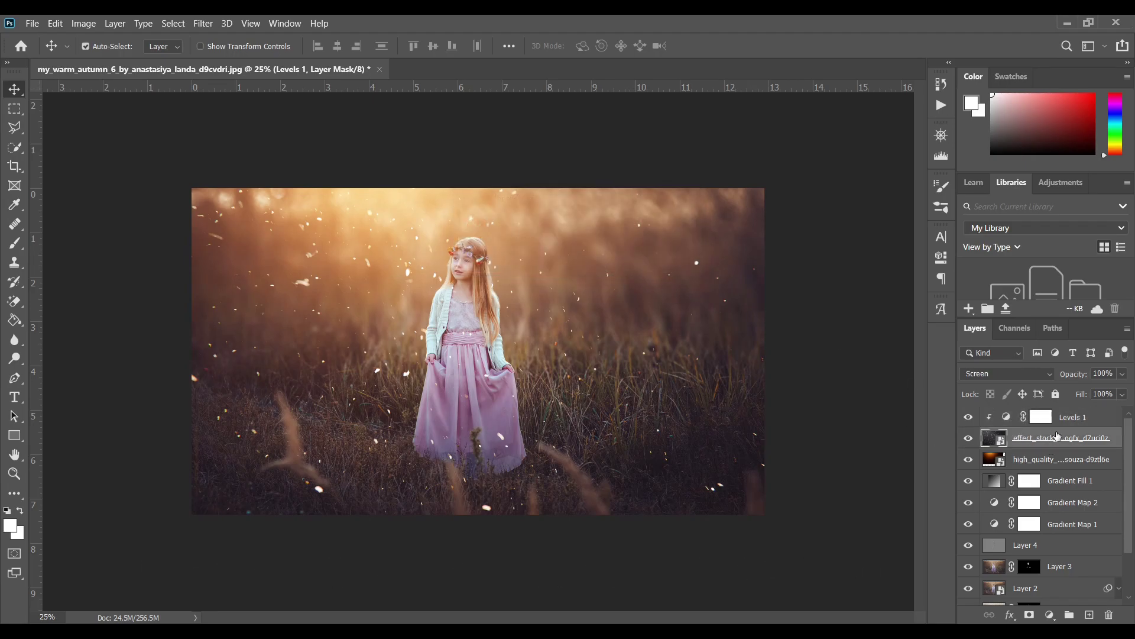
key("ctrl+t")
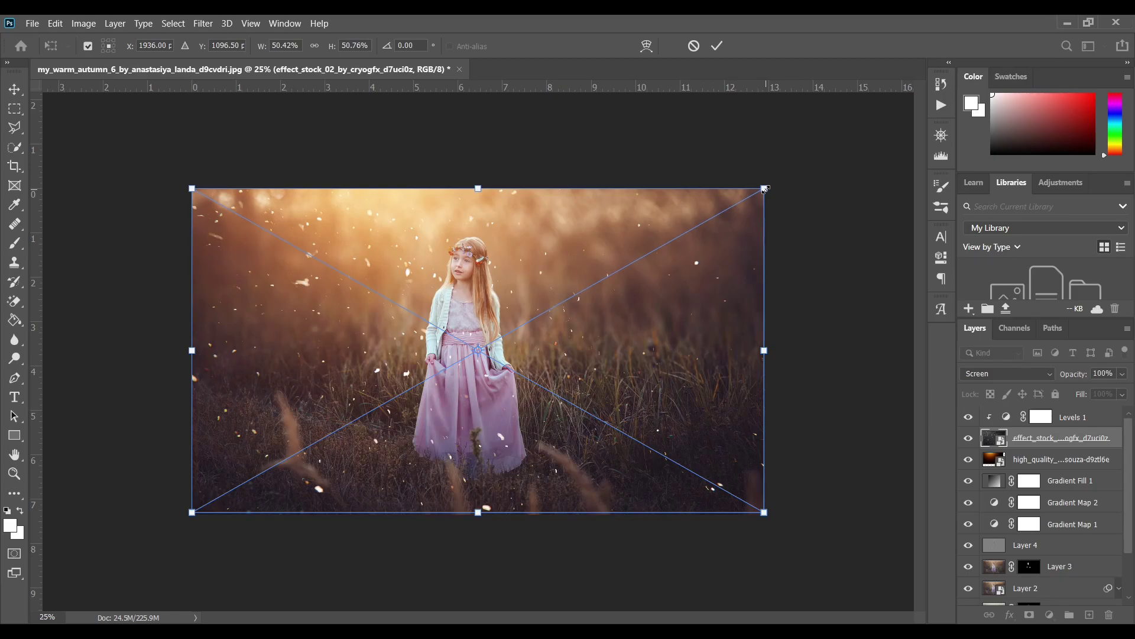
left_click_drag(767, 188, 806, 164)
left_click_drag(667, 291, 668, 285)
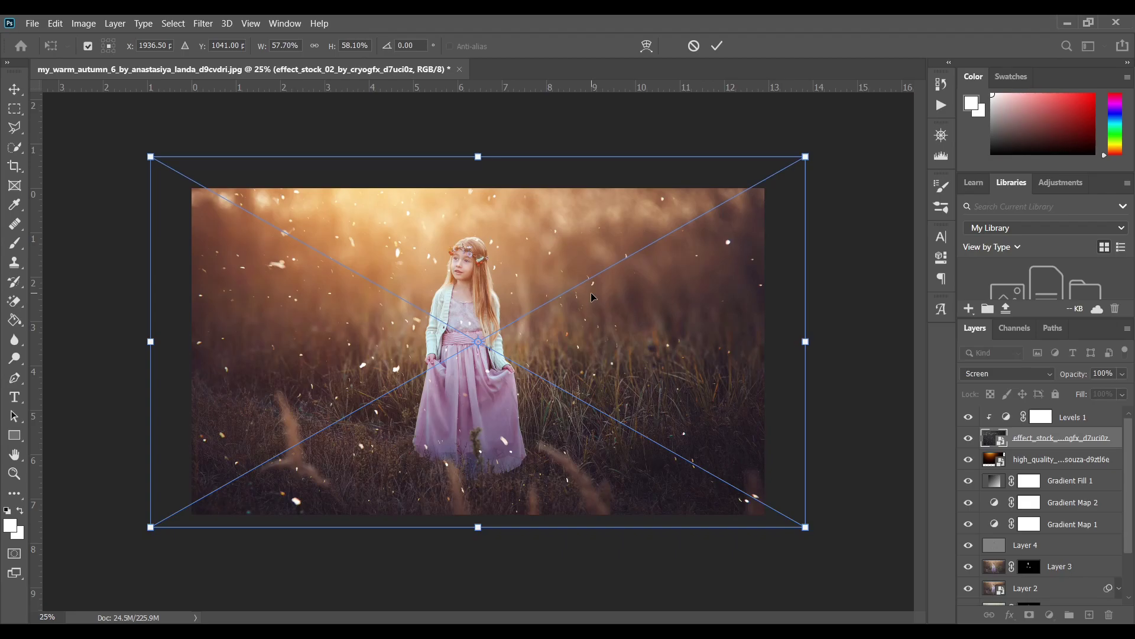
key("Return")
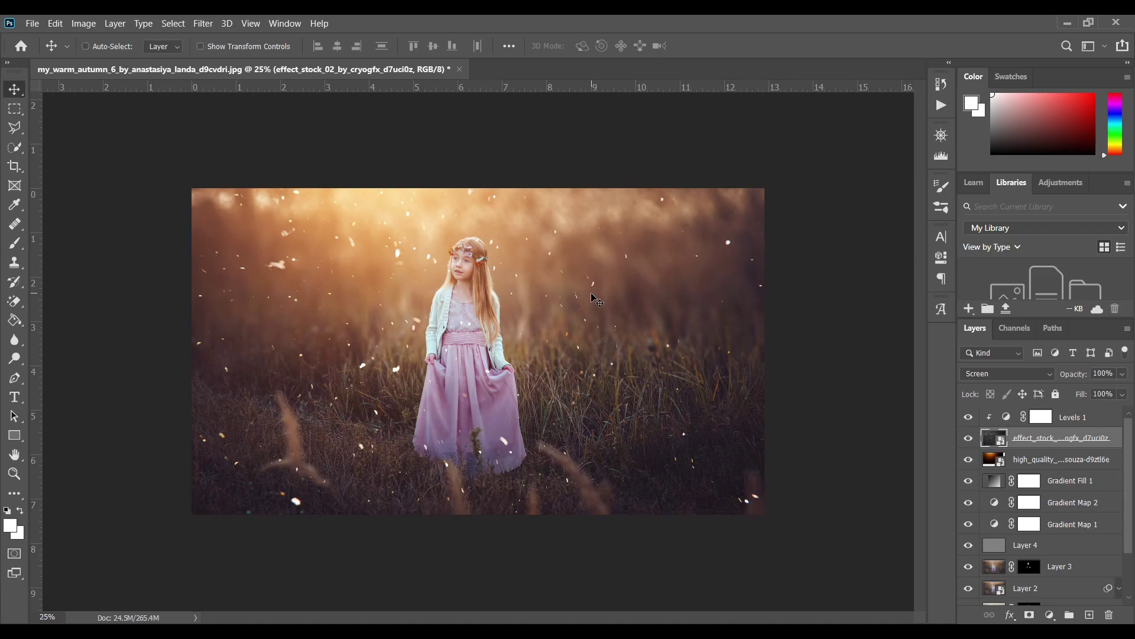
Group all layers from Levels 1 down to Layer 1, leaving Background outside the group
key("ctrl+plus")
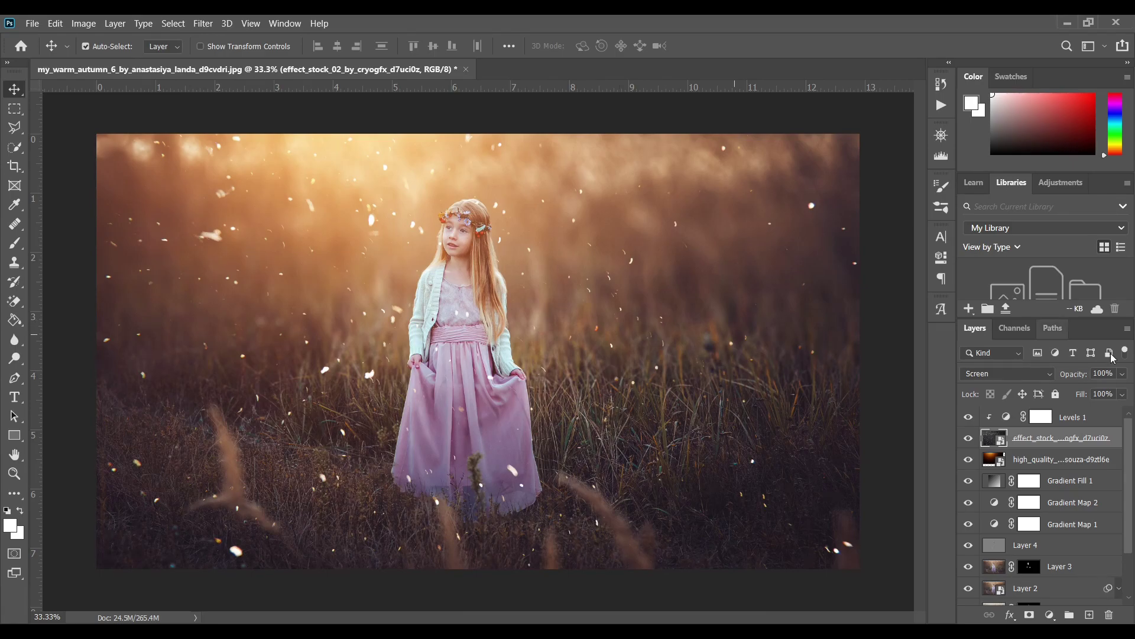
left_click(1070, 418)
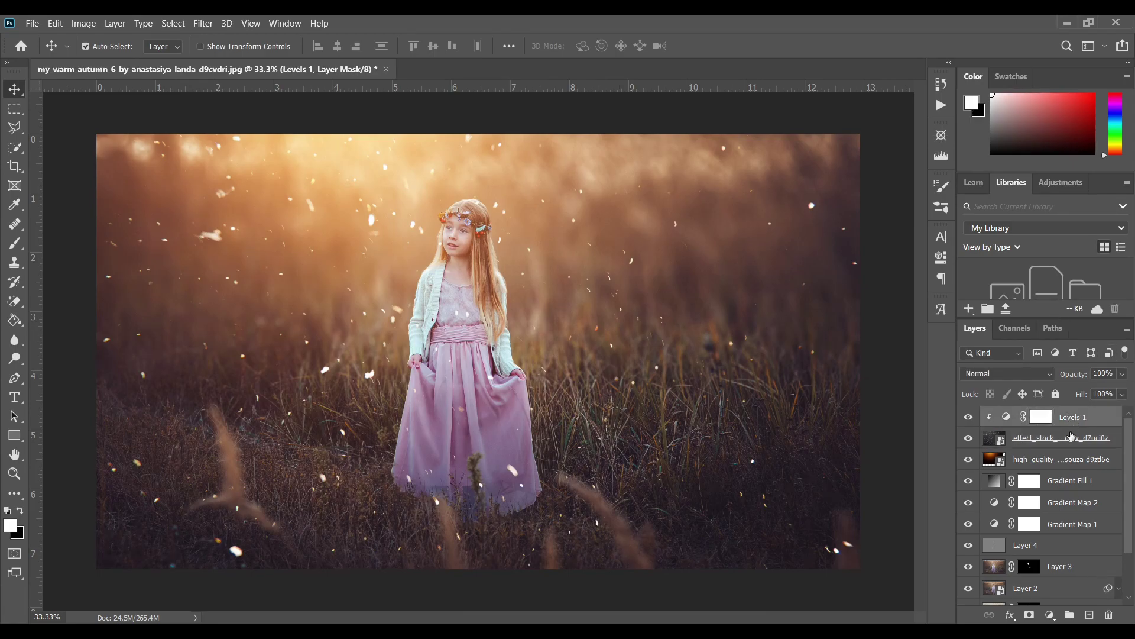
scroll(1075, 481, "down", 3)
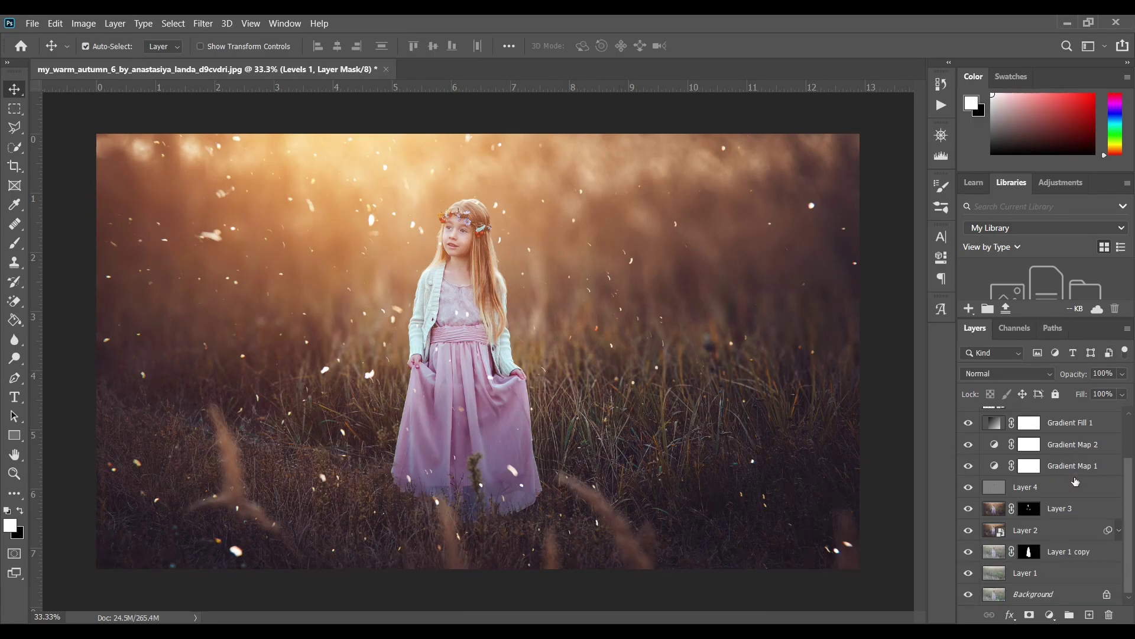
left_click(1063, 577, "shift")
scroll(1059, 519, "up", 3)
key("ctrl+g")
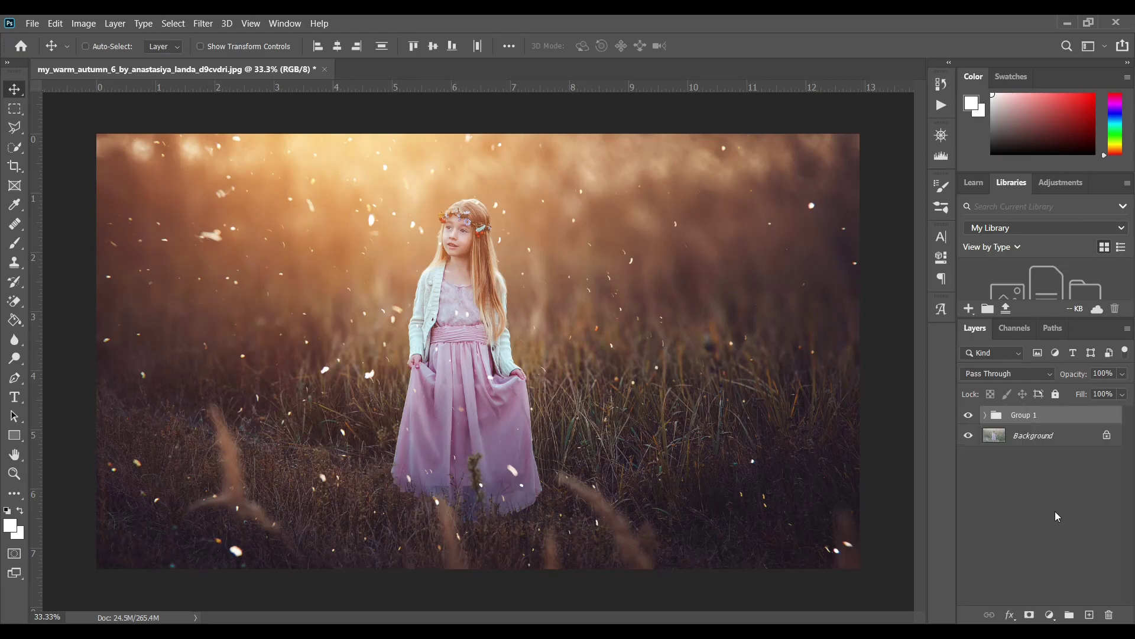
Compare the original photo with the finished edit by toggling the visibility of Group 1
left_click(970, 417)
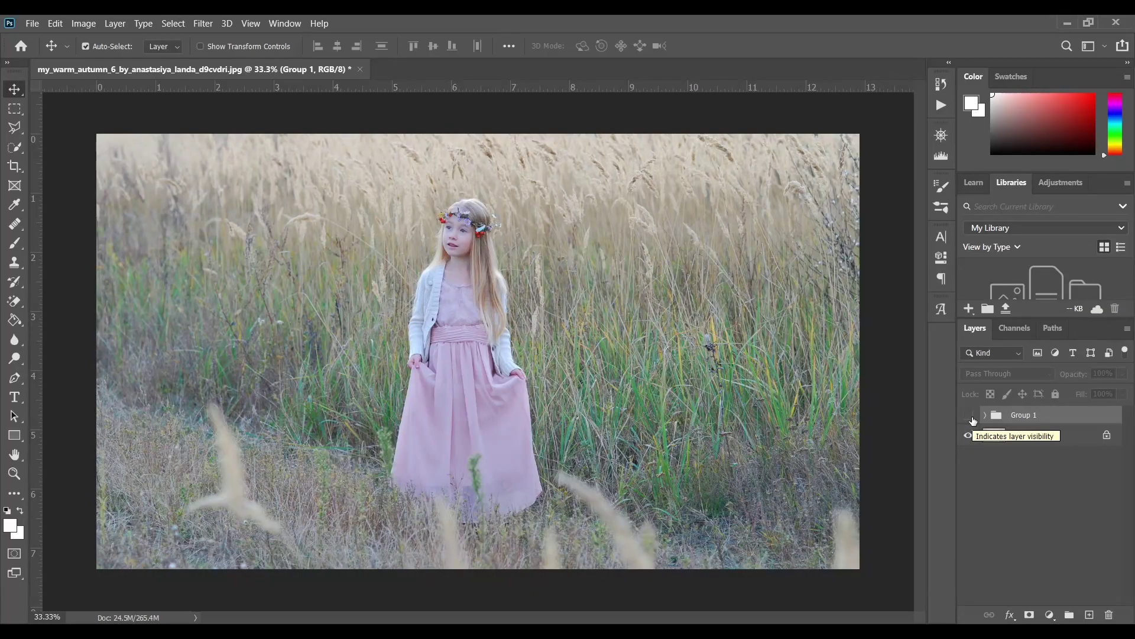
left_click(971, 416)
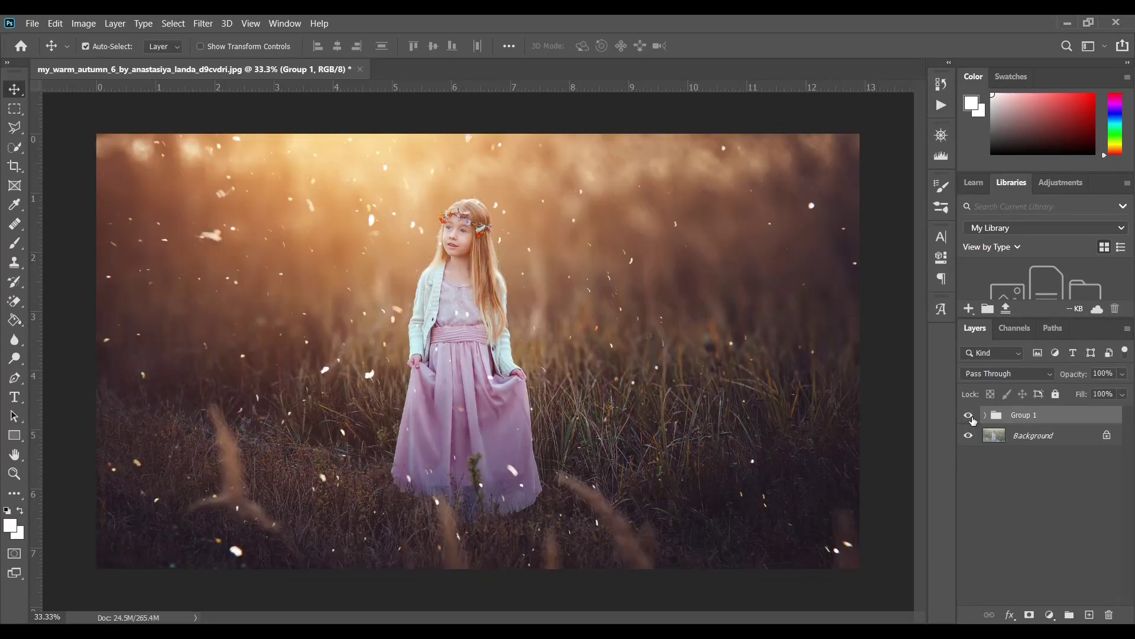
left_click(970, 417)
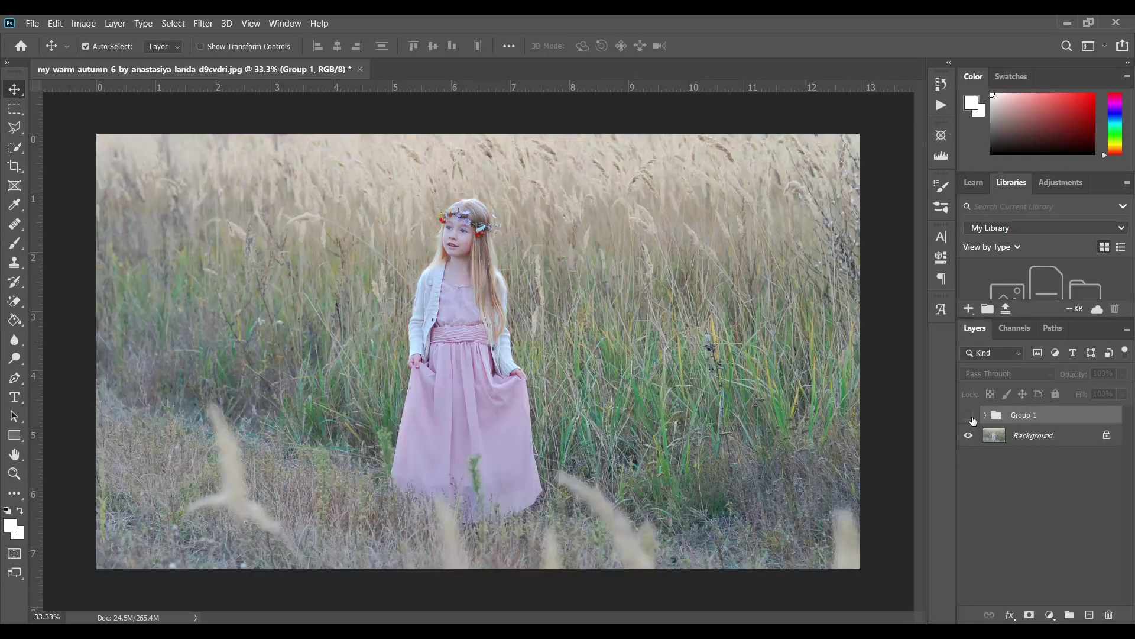
left_click(972, 417)
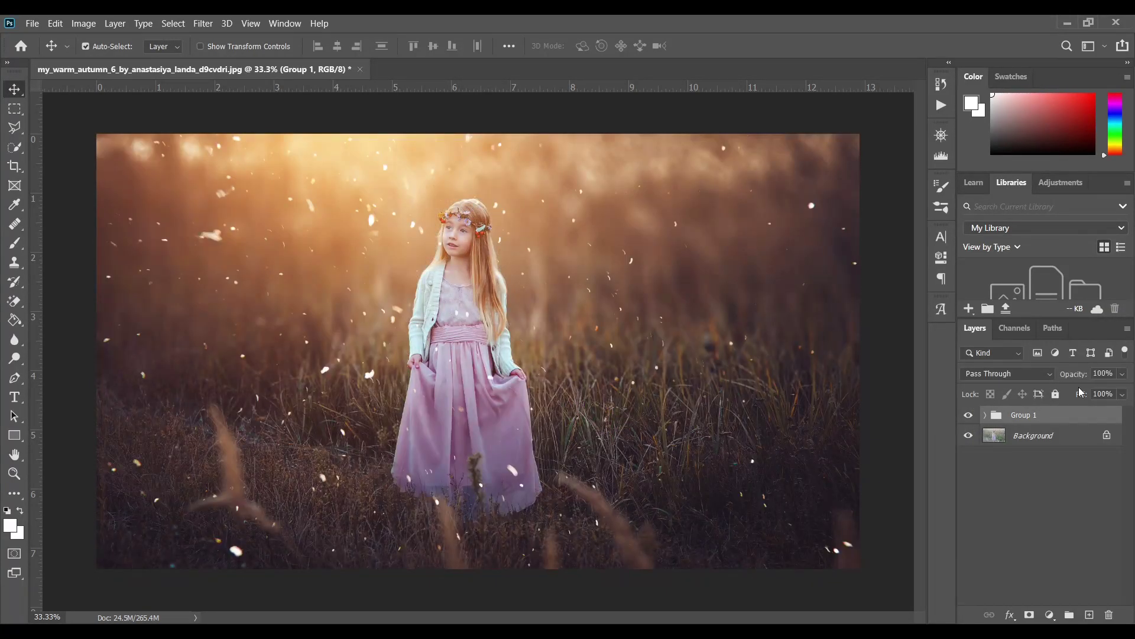
Expand Group 1 and hide every layer inside it, leaving only Background visible
left_click(986, 415)
scroll(975, 559, "down", 2)
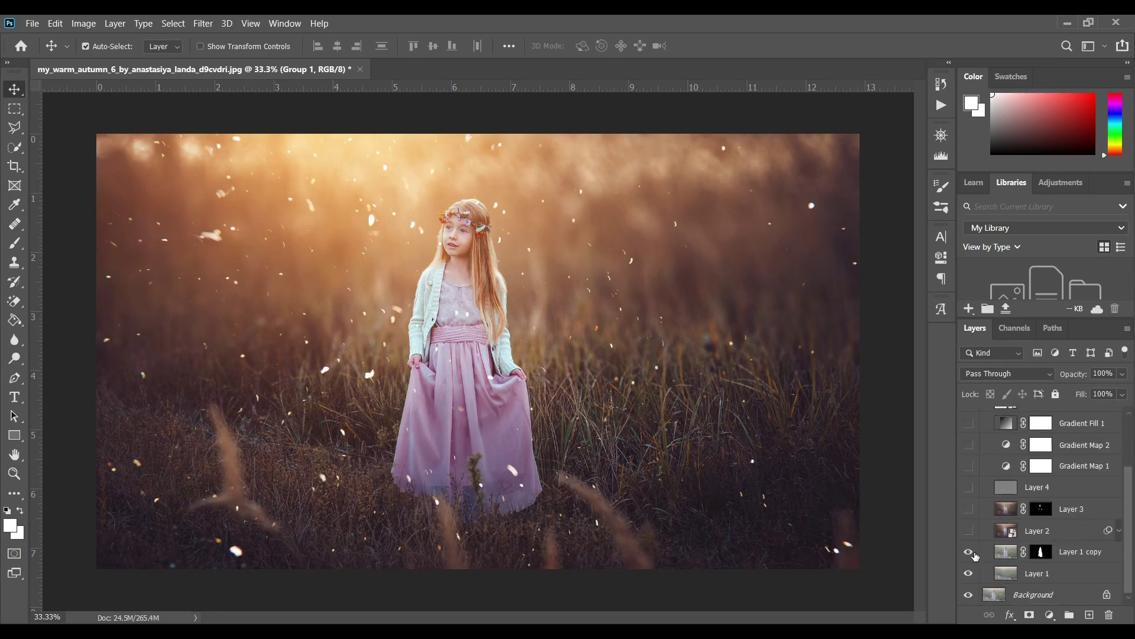
left_click(968, 552)
left_click_drag(968, 573, 969, 595)
left_click(969, 594)
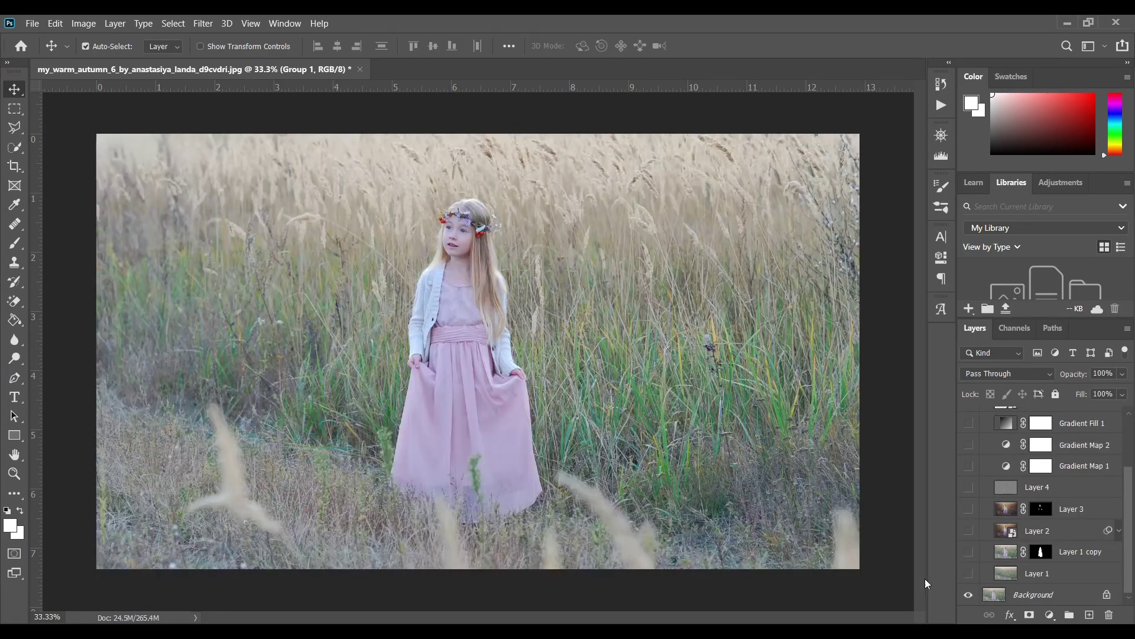
Turn the hidden layers in Group 1 back on one after another, from Layer 1 up to Levels 1, to review each edit
left_click(969, 573)
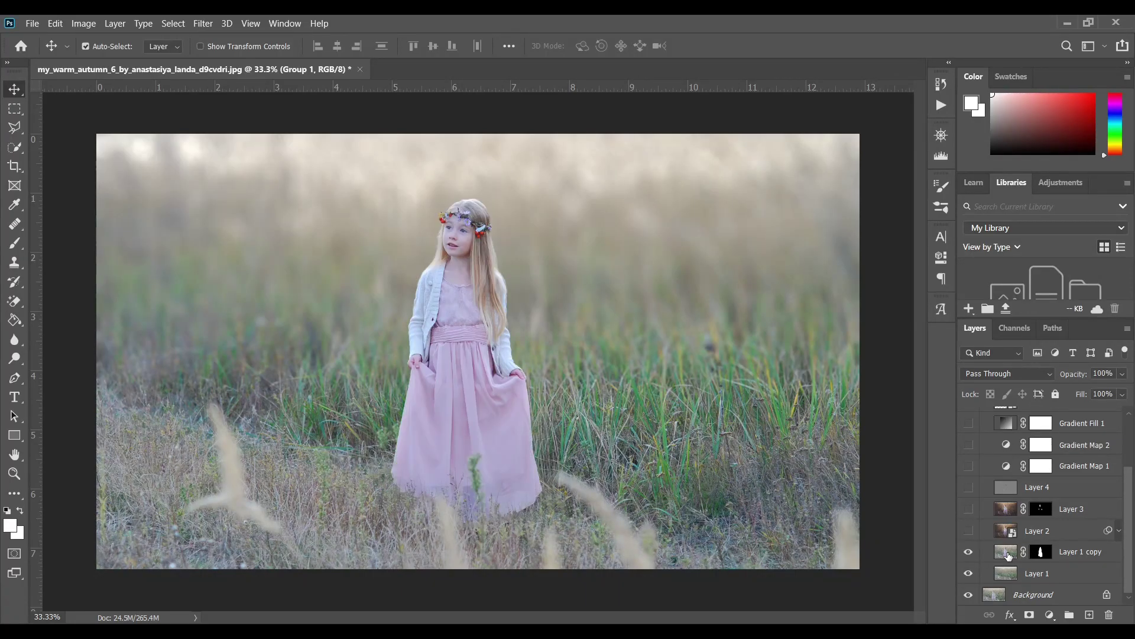
left_click(968, 531)
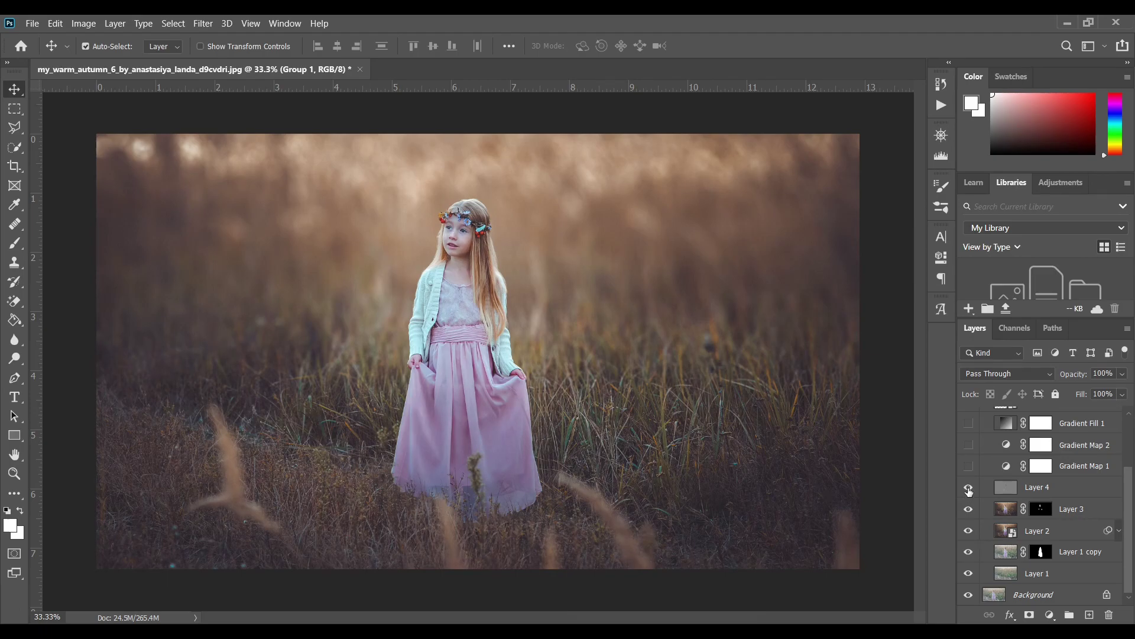
scroll(970, 494, "up", 2)
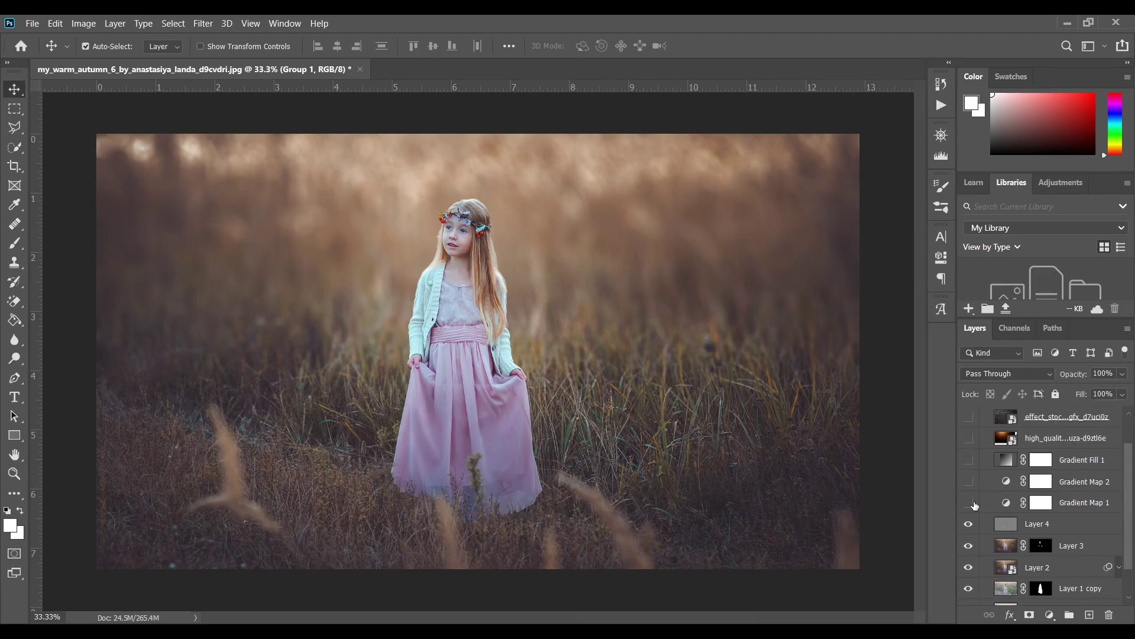
left_click(969, 503)
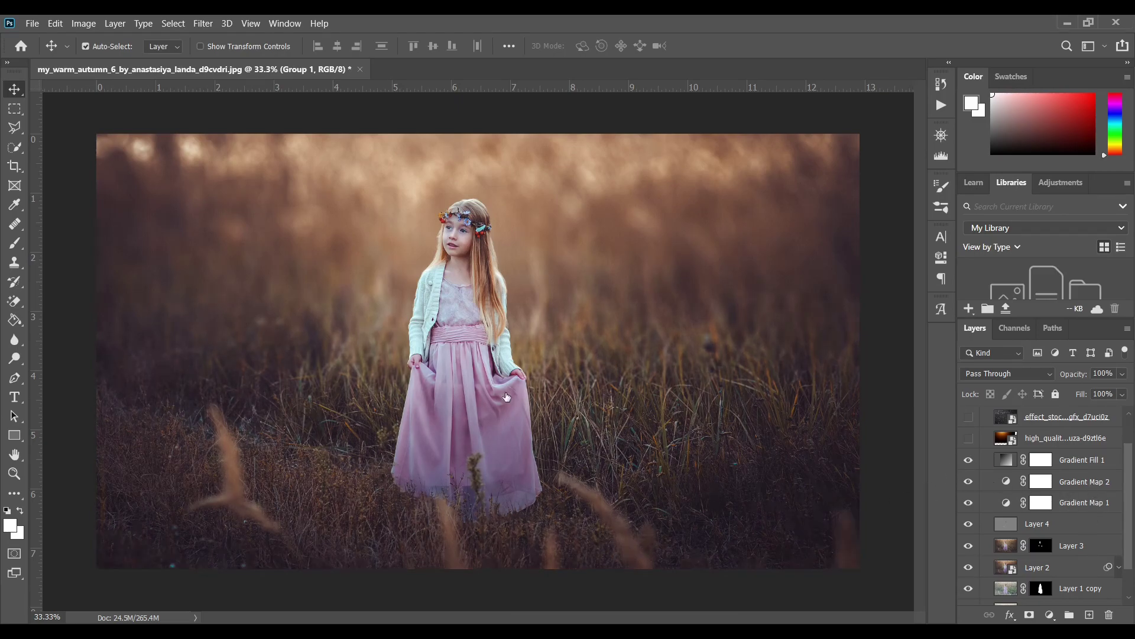
scroll(1005, 473, "up", 2)
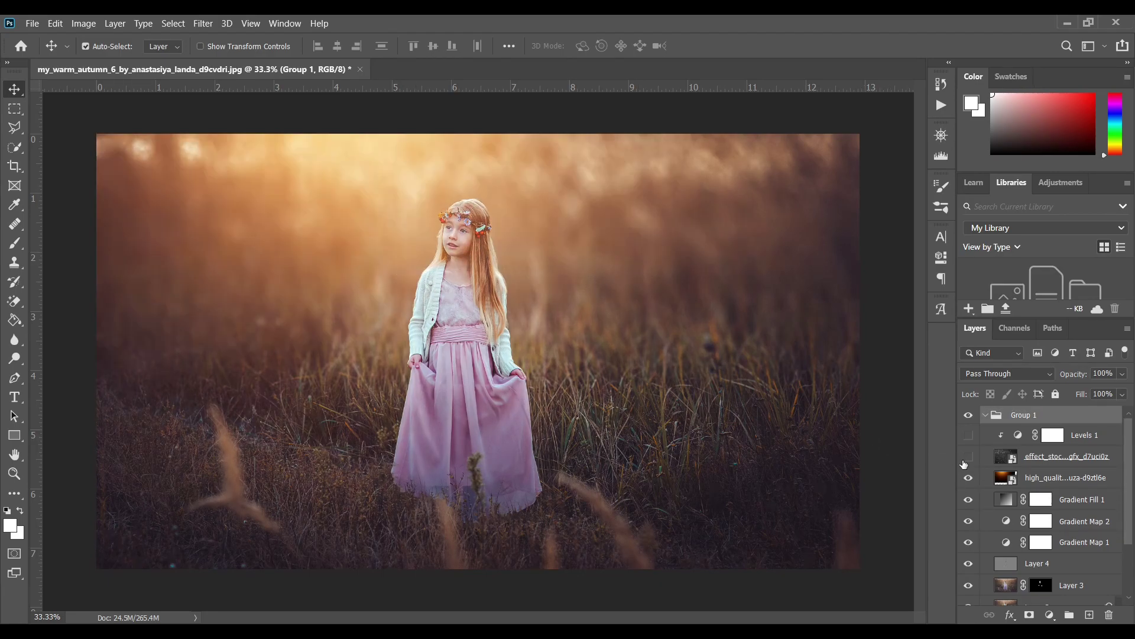
left_click(969, 456)
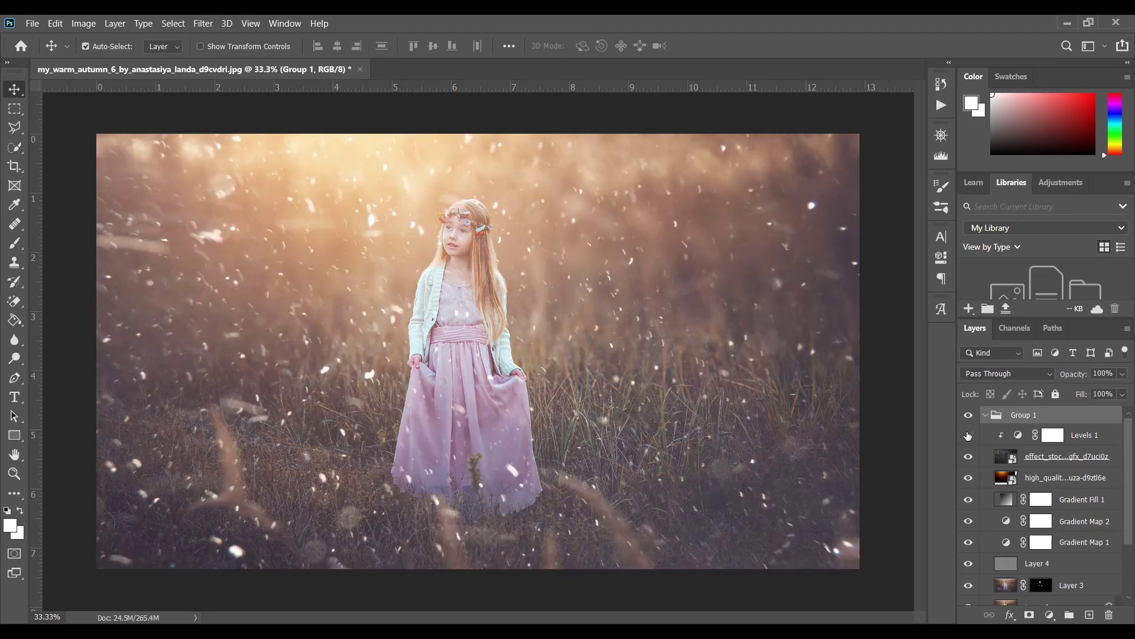
left_click(968, 435)
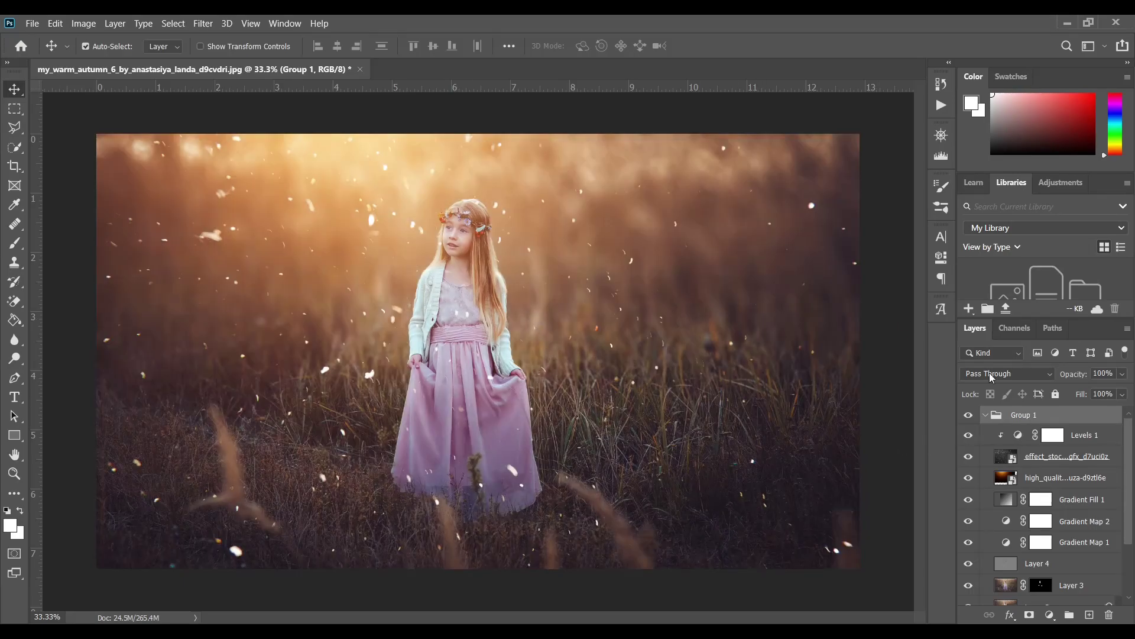
Hide Group 1 to view the original photo, and show the group again for a before-and-after comparison
left_click(968, 416)
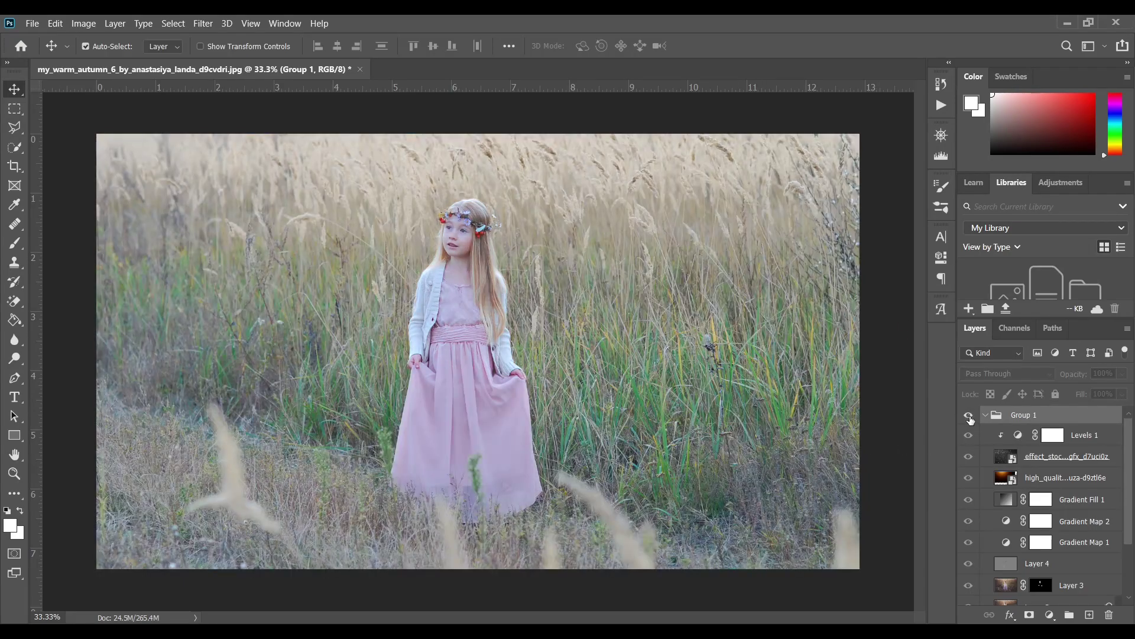
left_click(969, 416)
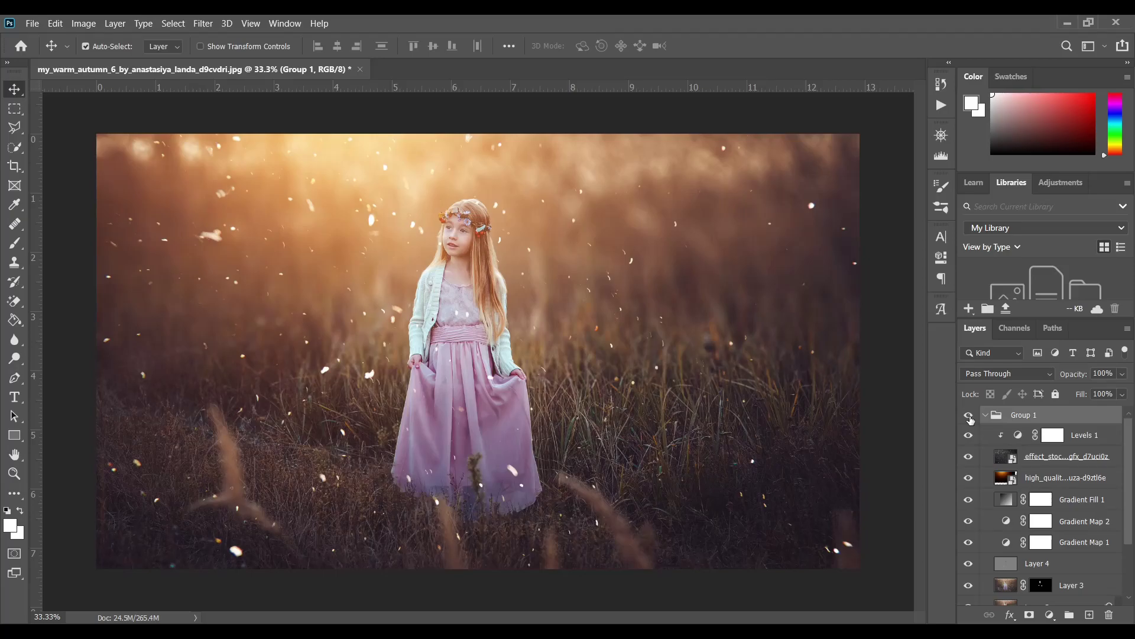